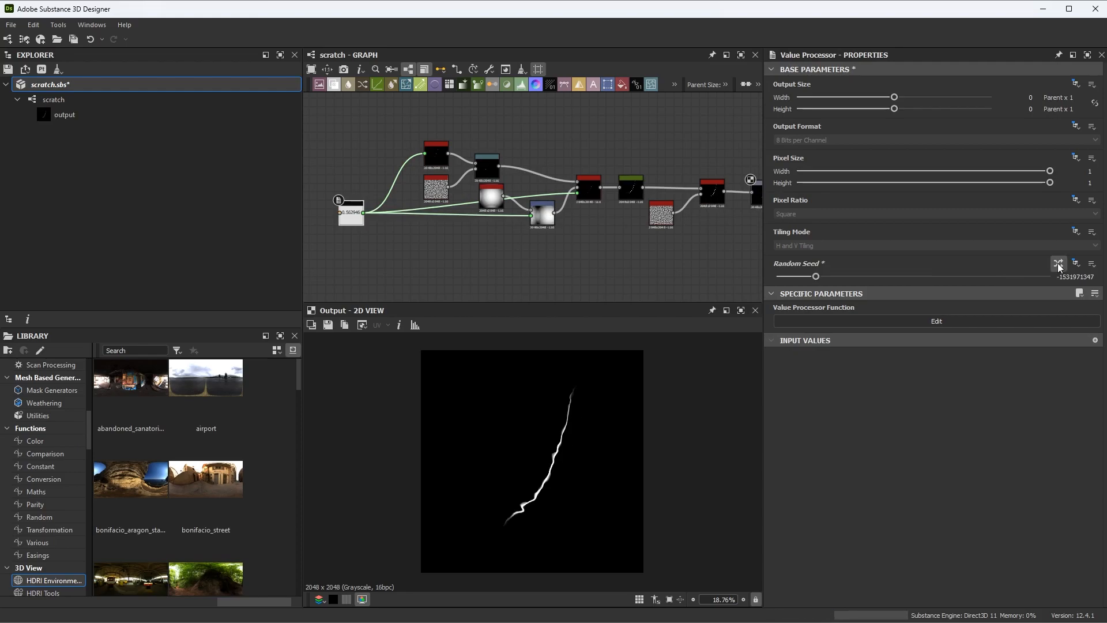
# Randomize the finished graph's Value Processor random seed repeatedly to preview different scratch variations
pyautogui.click(1058, 264)
pyautogui.click(1059, 264)
pyautogui.click(1058, 264)
pyautogui.click(1058, 264)
pyautogui.click(1058, 264)
pyautogui.click(1058, 264)
pyautogui.click(1058, 264)
pyautogui.click(1059, 264)
pyautogui.click(1058, 264)
pyautogui.click(1058, 264)
pyautogui.click(1058, 264)
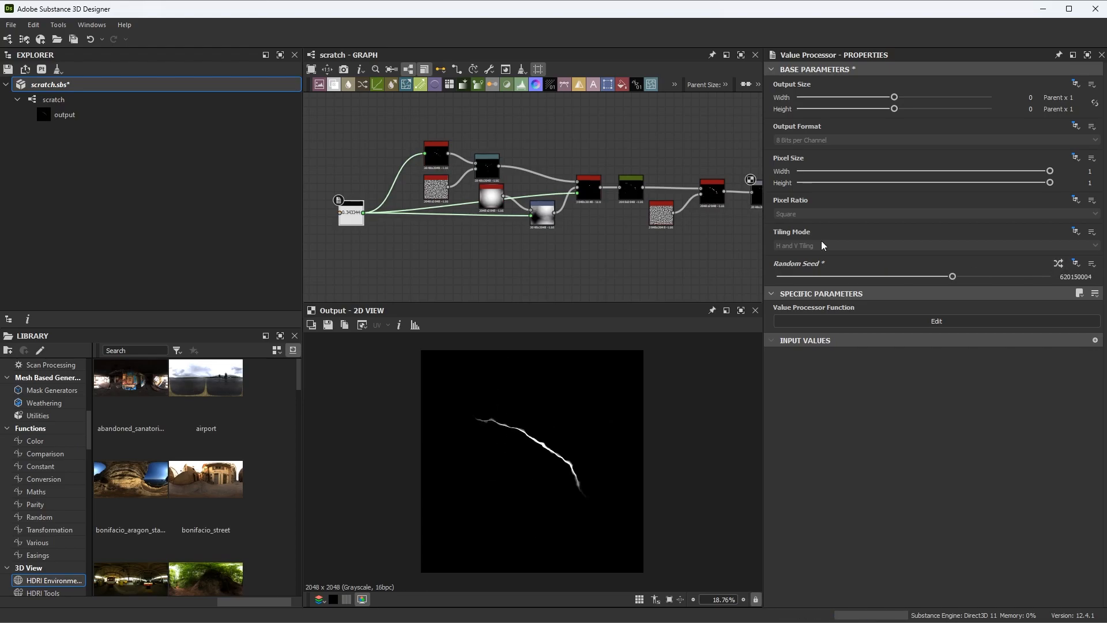
# Add a Shape node in an empty area of the graph and set its pattern to Ridged Bell
pyautogui.moveTo(466, 146); pyautogui.dragTo(445, 306, button='middle')
pyautogui.press('space')
pyautogui.write('shape')
pyautogui.click(533, 219)
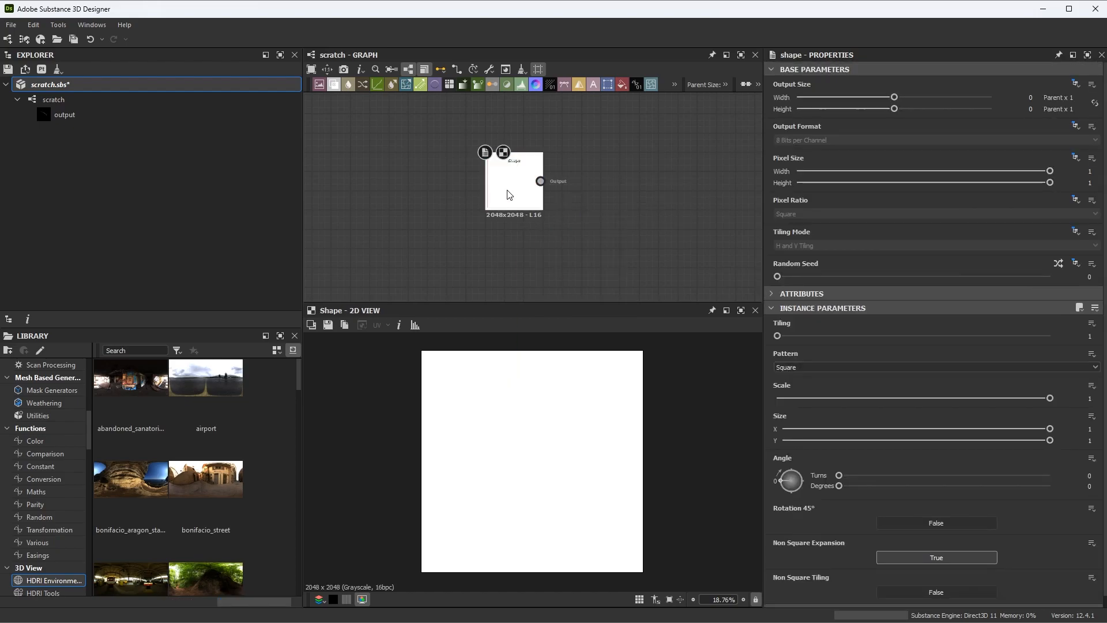
pyautogui.click(803, 366)
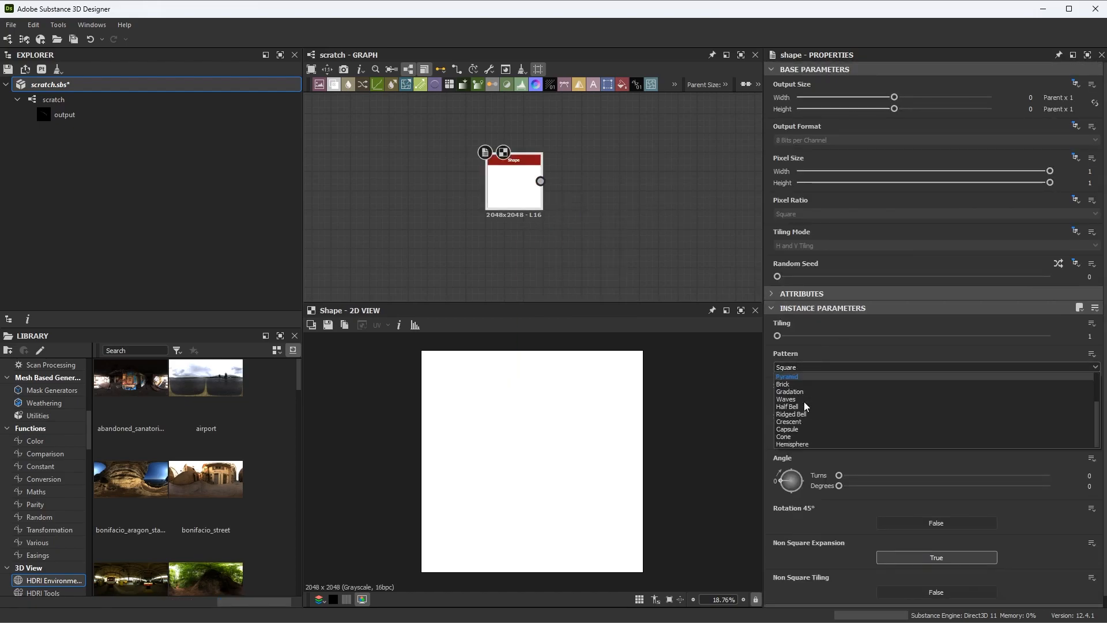
pyautogui.scroll(-2, 803, 401)
pyautogui.click(800, 428)
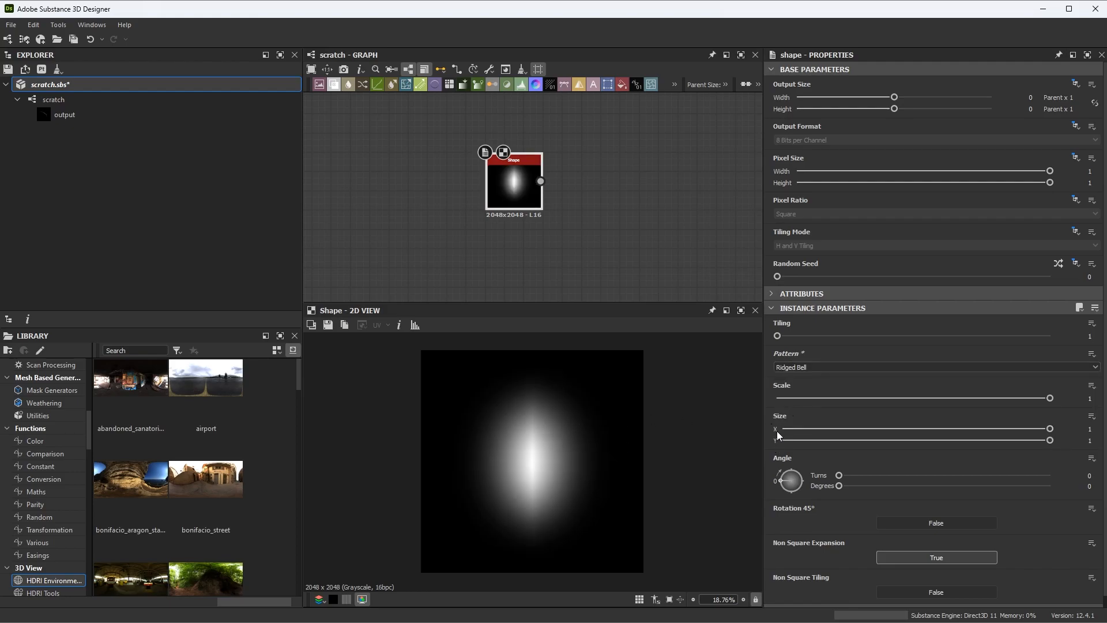
# Set the Shape node's X size to 0.01 to make a thin vertical line and inspect the result
pyautogui.click(1090, 428)
pyautogui.write('.01')
pyautogui.press('Return')
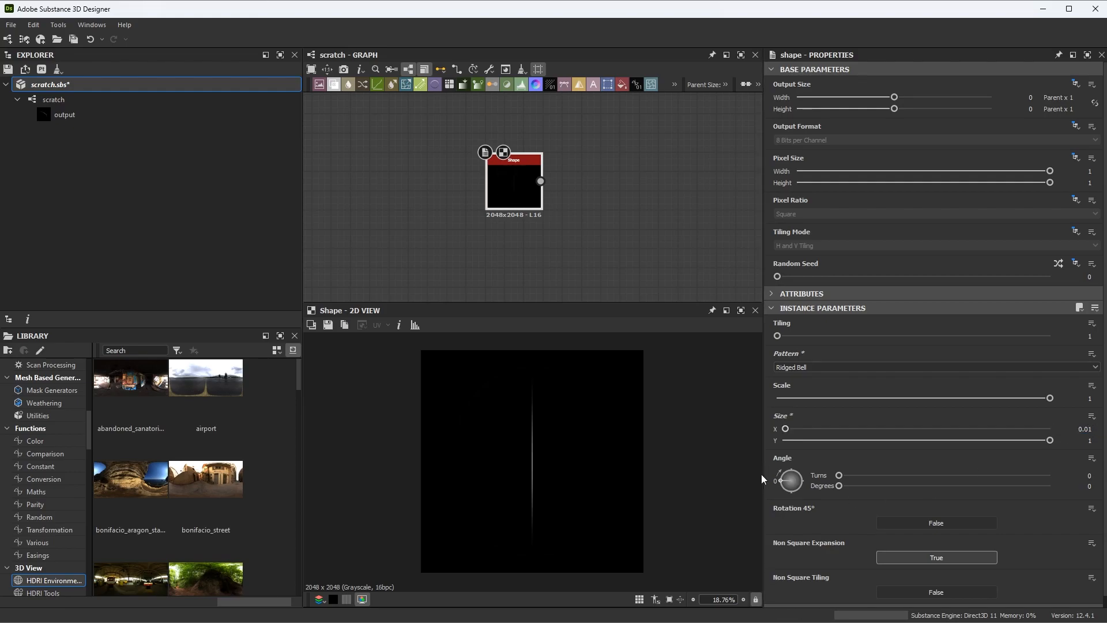
pyautogui.scroll(2, 536, 455)
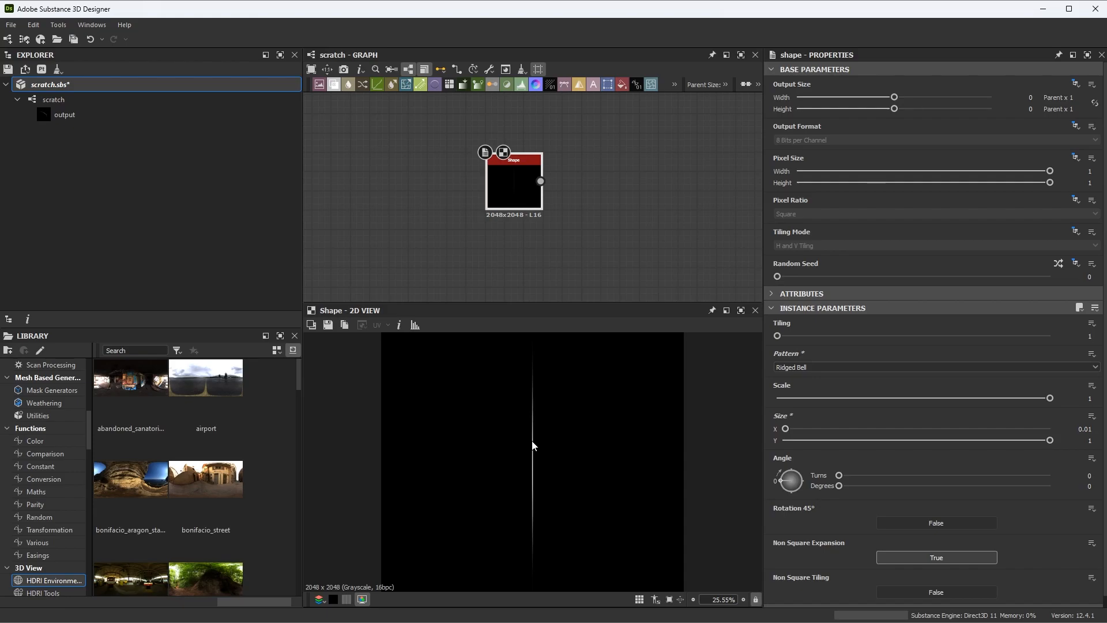
pyautogui.scroll(-1, 558, 463)
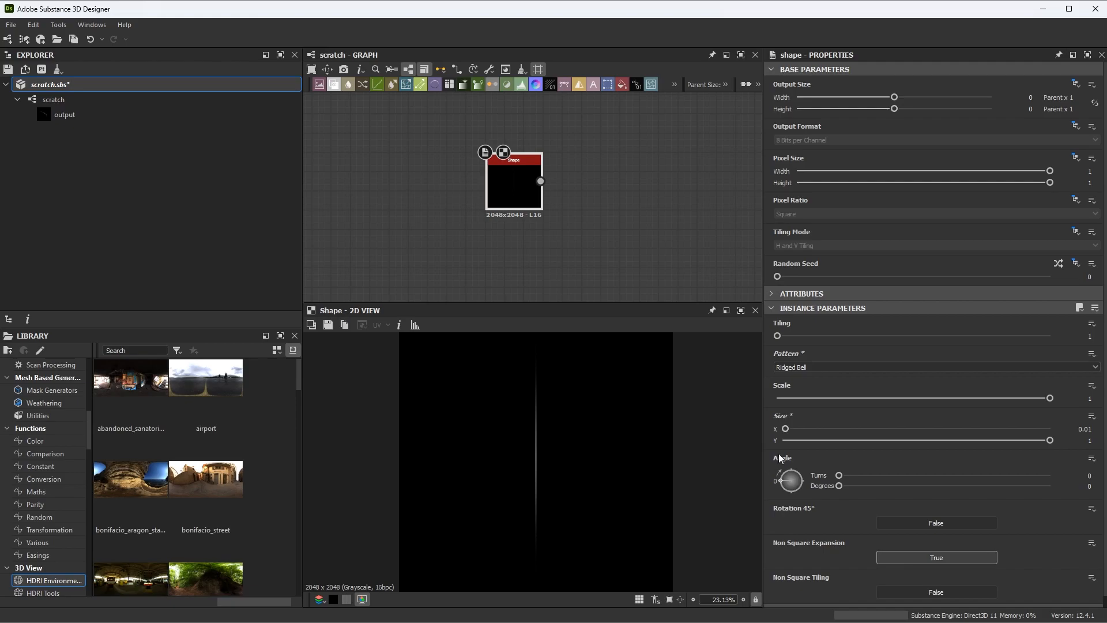
# Try out the Shape node's Y size and angle, undoing the size changes
pyautogui.moveTo(1048, 443); pyautogui.dragTo(832, 441)
pyautogui.hotkey('ctrl', 'z')
pyautogui.hotkey('ctrl', 'z')
pyautogui.hotkey('ctrl', 'z')
pyautogui.moveTo(840, 476); pyautogui.dragTo(812, 482)
# Add a Value Processor node on the input side of the Shape node, leaving a gap between the two
pyautogui.moveTo(581, 207); pyautogui.dragTo(690, 200, button='middle')
pyautogui.click(509, 178)
pyautogui.press('space')
pyautogui.write('valu')
pyautogui.click(562, 202)
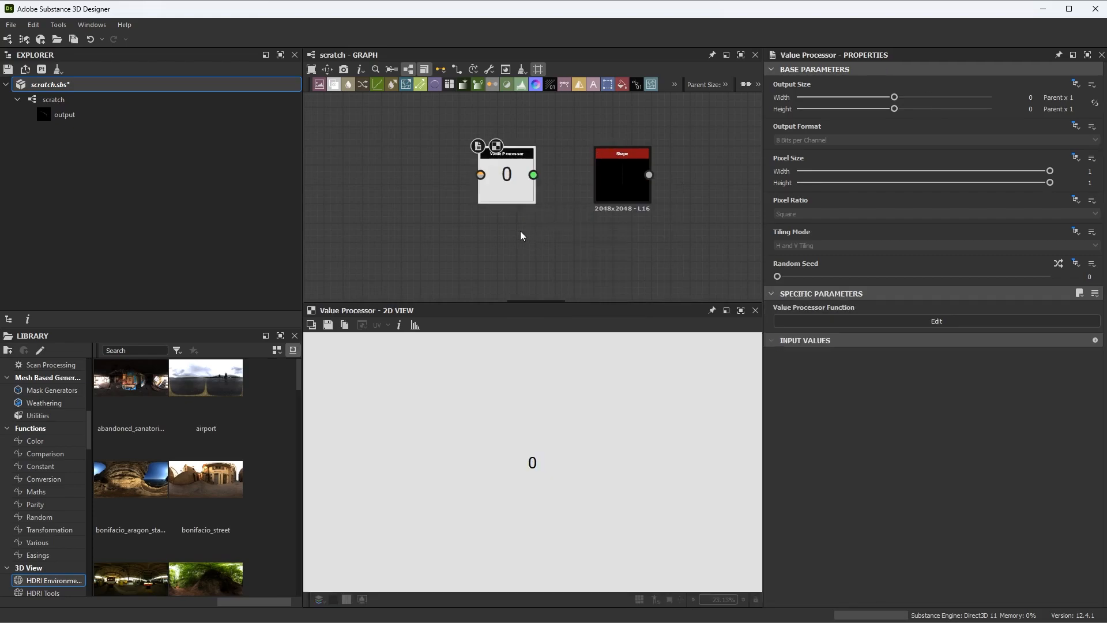
pyautogui.moveTo(509, 183); pyautogui.dragTo(470, 184)
pyautogui.scroll(2, 548, 217)
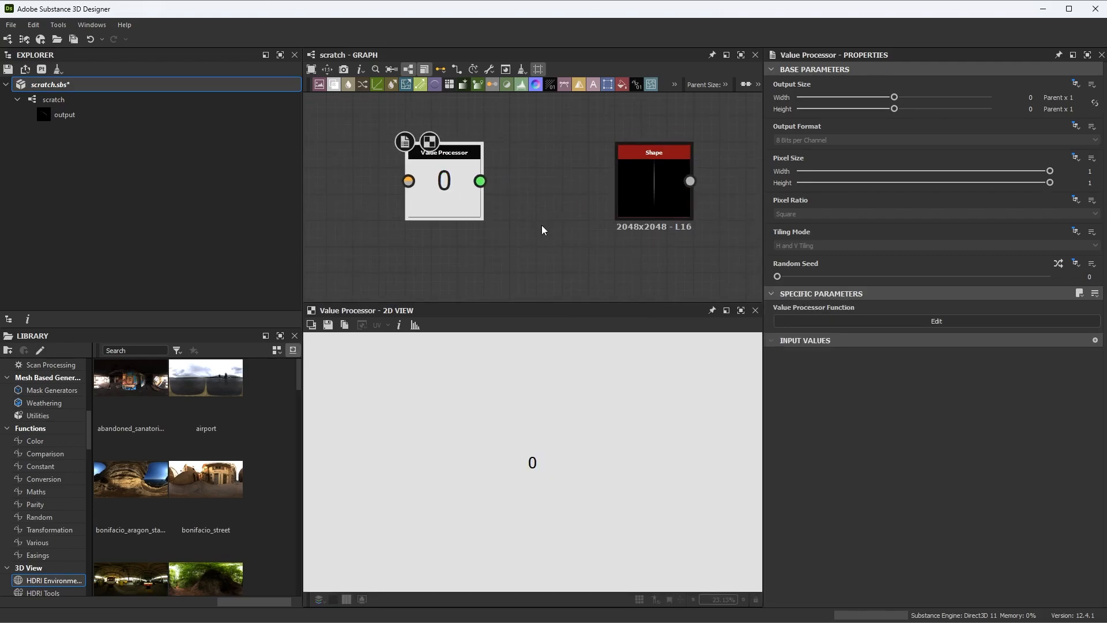
pyautogui.scroll(-1, 562, 237)
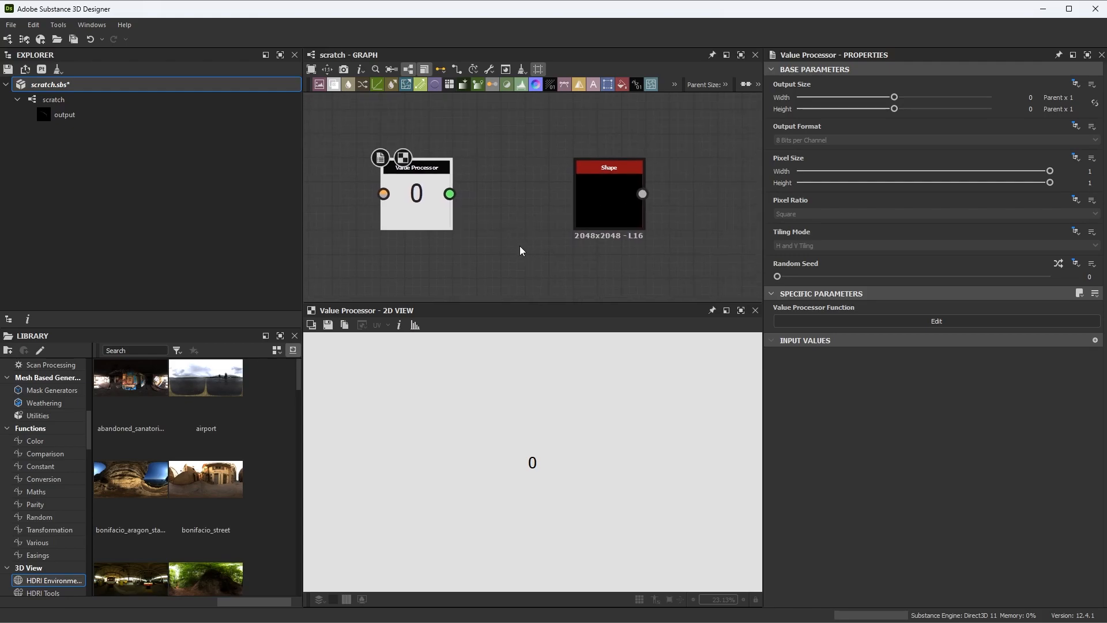
# Open the Value Processor's function for editing and add a Random node
pyautogui.click(813, 321)
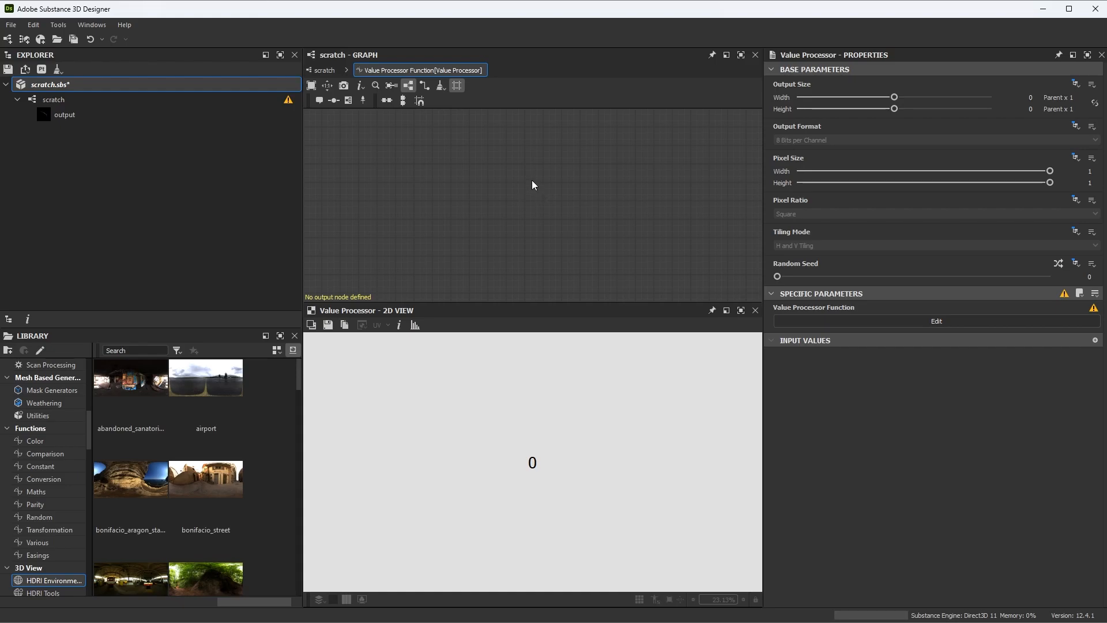
pyautogui.press('space')
pyautogui.write('rand')
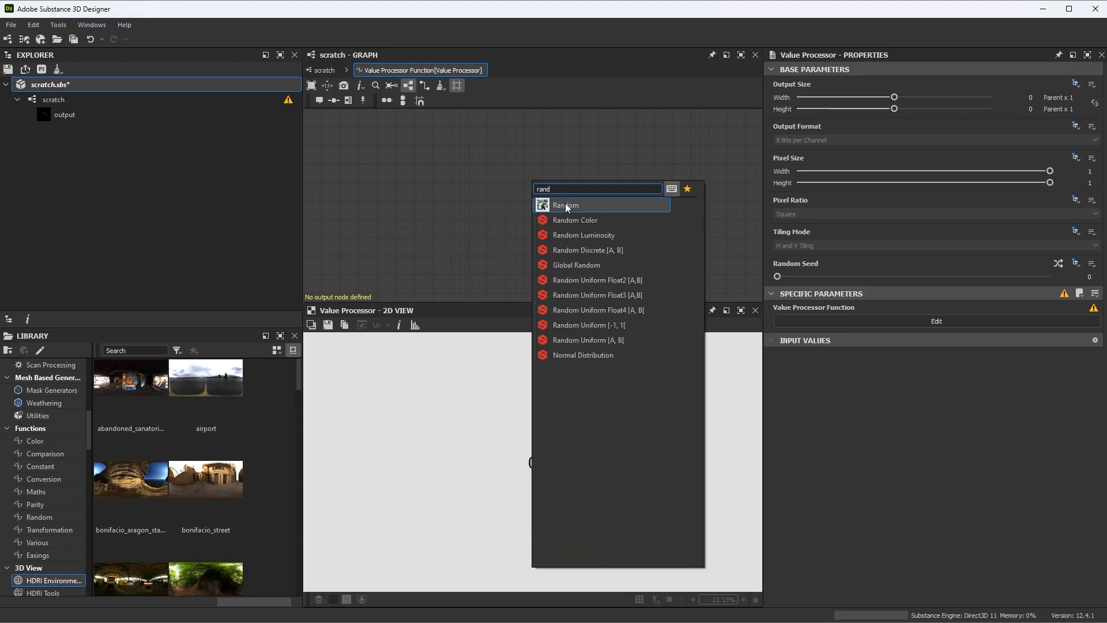
pyautogui.click(565, 205)
pyautogui.scroll(4, 594, 213)
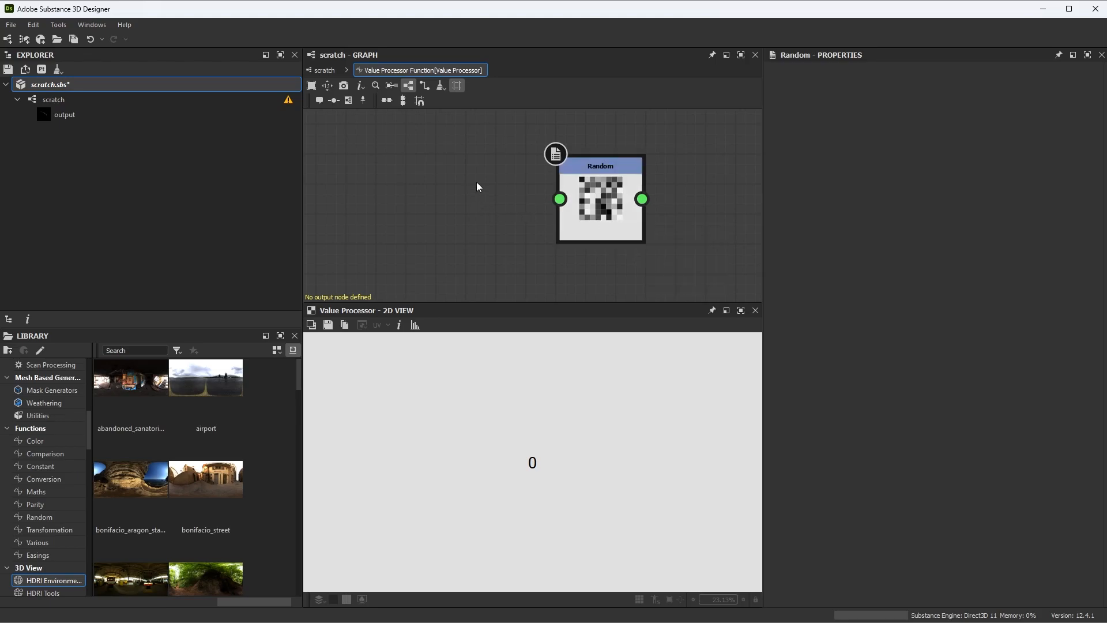
# Add a Float constant node before the Random node and set its value to 1
pyautogui.press('space')
pyautogui.write('flo')
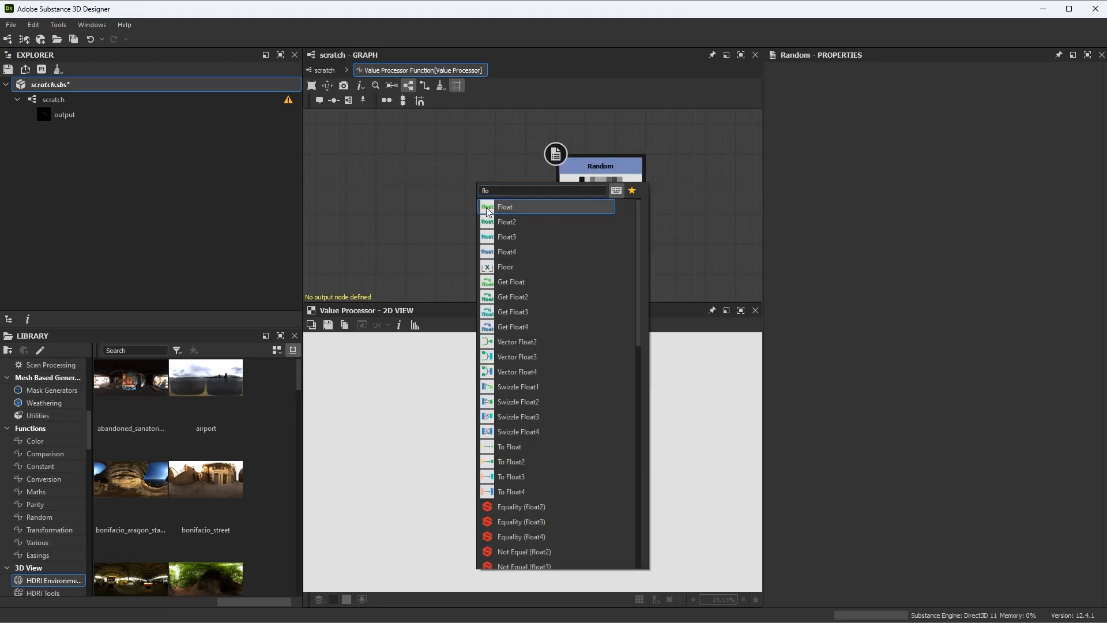
pyautogui.click(518, 206)
pyautogui.moveTo(925, 81); pyautogui.dragTo(1055, 81)
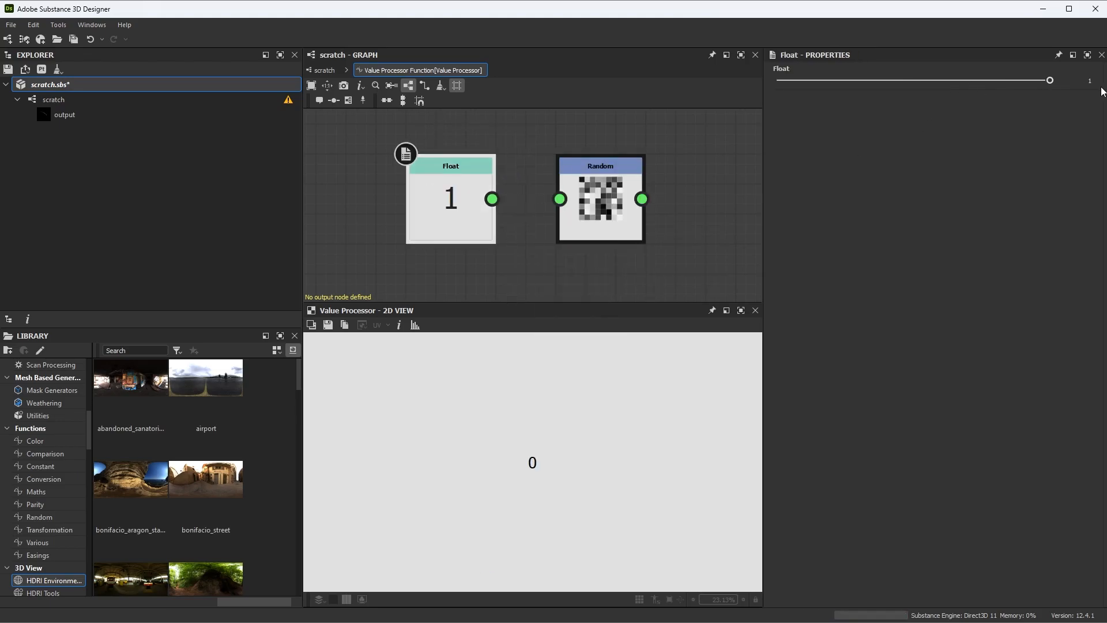
# Connect the Float to the Random node, set Random as the output node, and return to the scratch graph
pyautogui.moveTo(491, 199); pyautogui.dragTo(584, 219)
pyautogui.rightClick(592, 177)
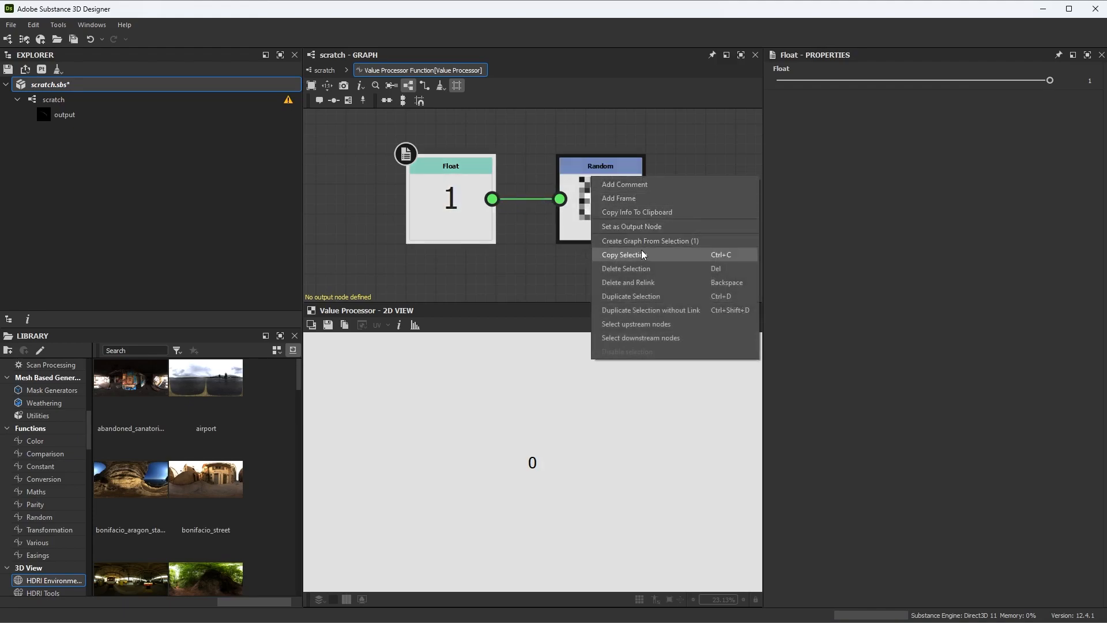
pyautogui.click(642, 226)
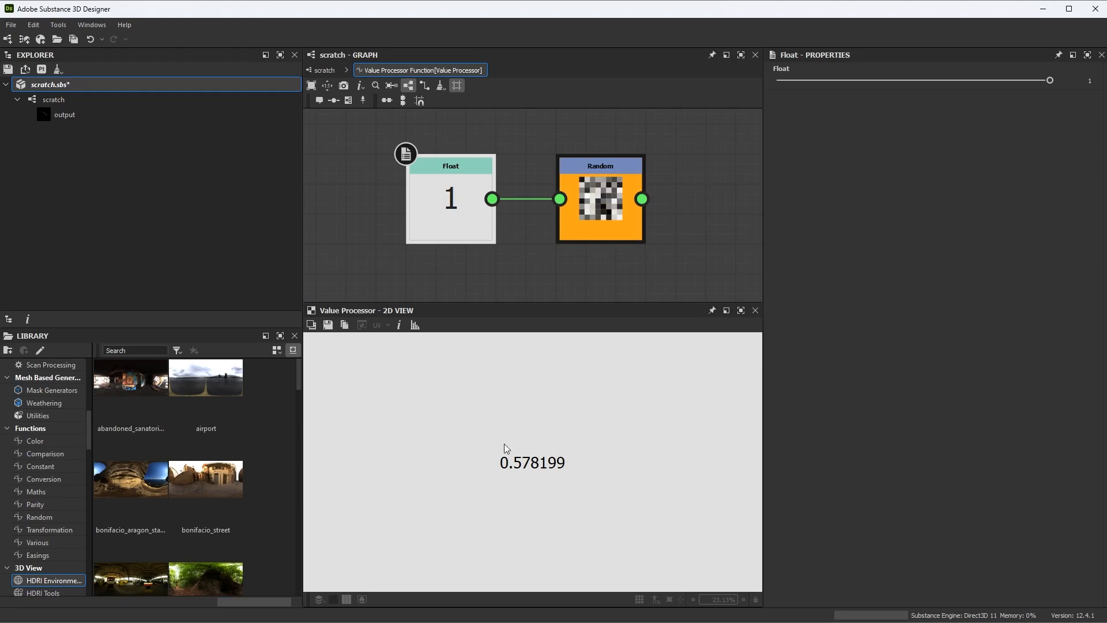
pyautogui.click(324, 70)
pyautogui.scroll(1, 535, 241)
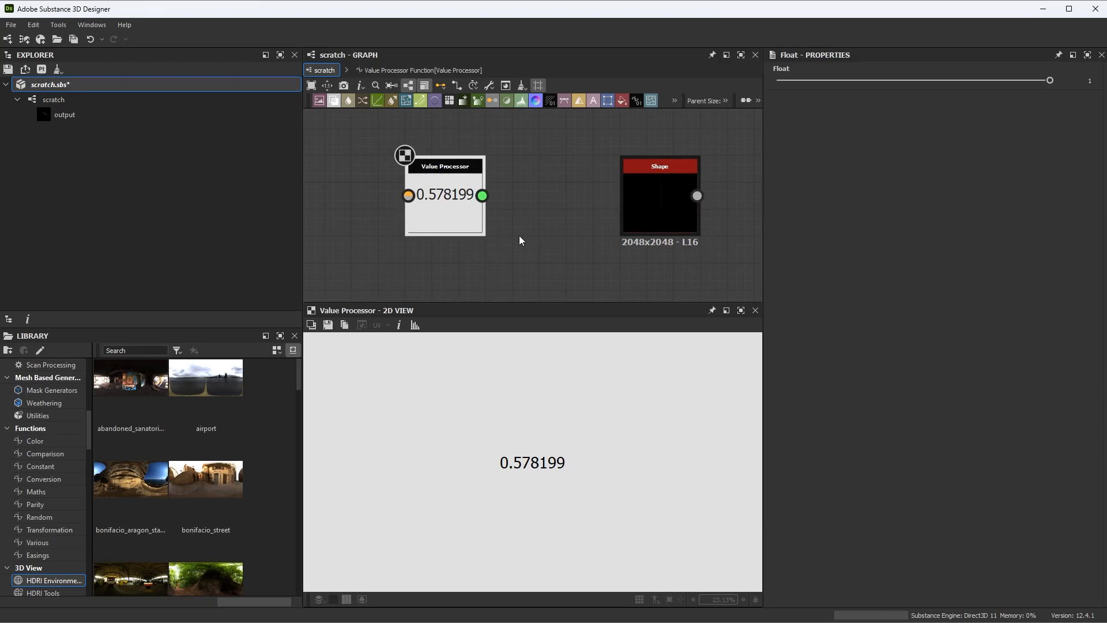
# Randomize the new Value Processor's random seed several times to test that it outputs varying numbers
pyautogui.click(473, 231)
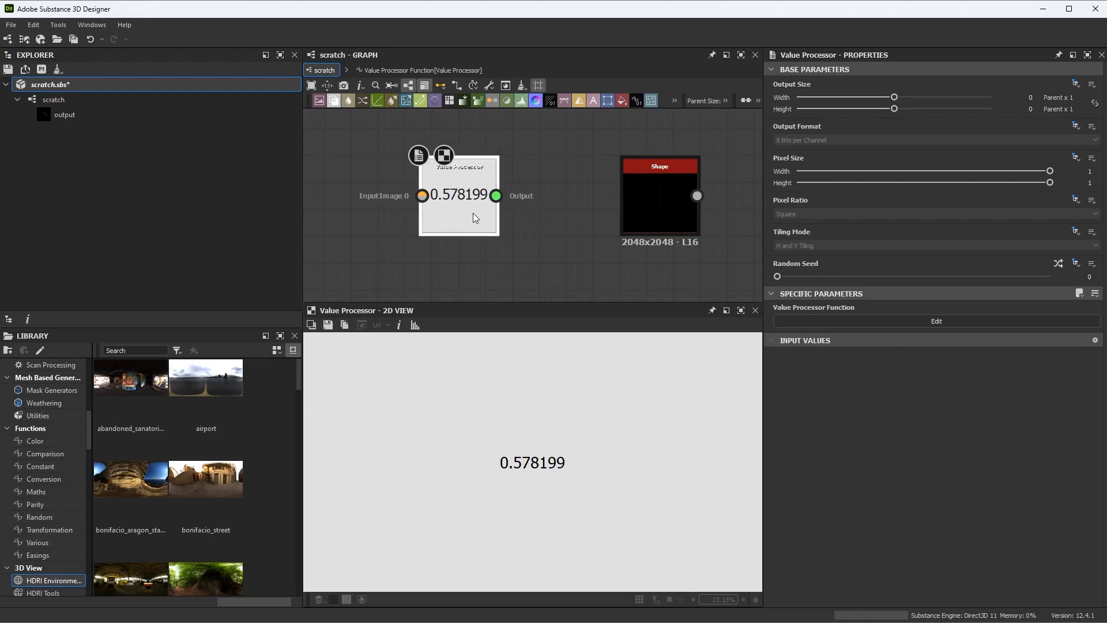
pyautogui.moveTo(472, 213); pyautogui.dragTo(487, 213)
pyautogui.click(1053, 267)
pyautogui.click(1053, 266)
pyautogui.click(1055, 268)
pyautogui.click(1054, 267)
pyautogui.click(1054, 267)
pyautogui.click(1054, 267)
pyautogui.click(1054, 267)
pyautogui.click(1054, 267)
pyautogui.click(1055, 267)
pyautogui.click(1054, 267)
# Move the Shape node slightly farther away from the Value Processor node
pyautogui.moveTo(576, 219); pyautogui.dragTo(505, 215, button='middle')
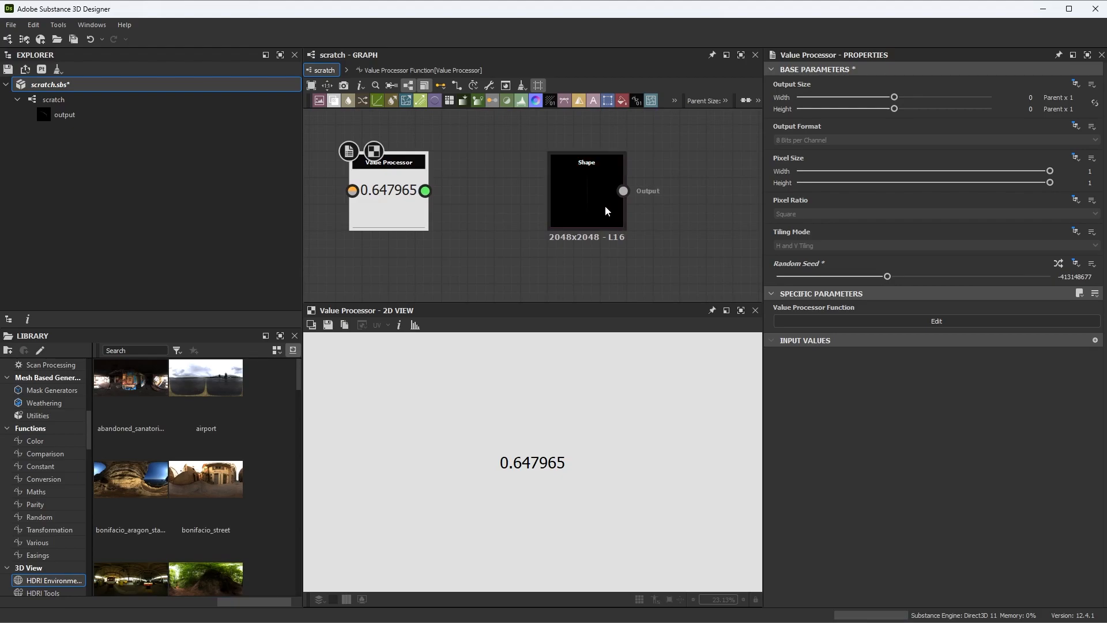
pyautogui.moveTo(607, 205); pyautogui.dragTo(632, 205)
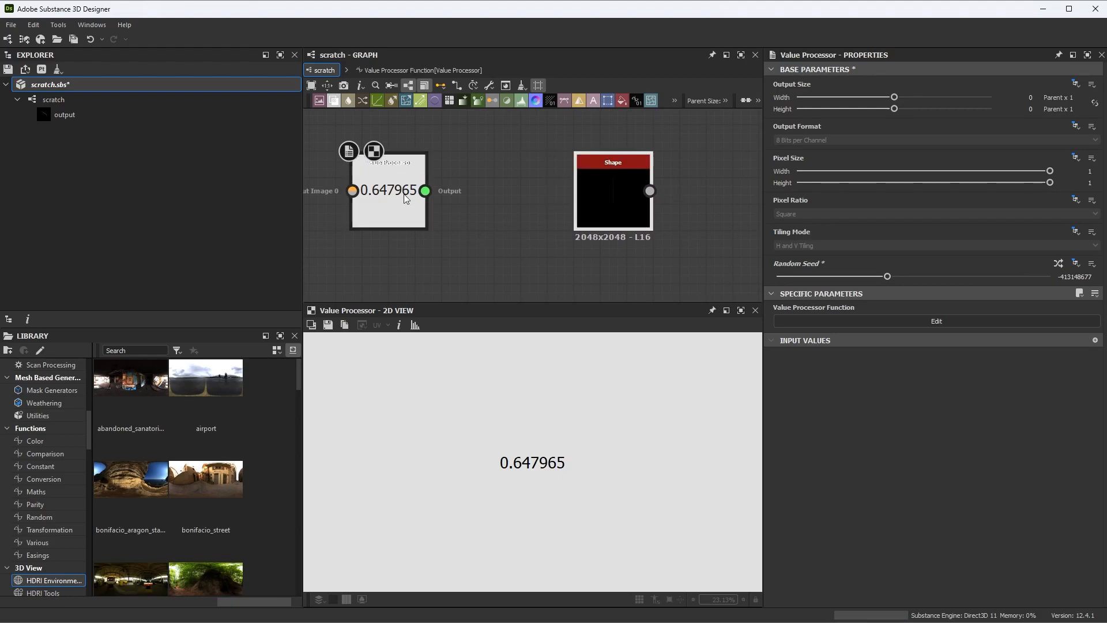
pyautogui.moveTo(426, 191); pyautogui.dragTo(469, 186)
pyautogui.click(510, 212)
pyautogui.click(585, 262)
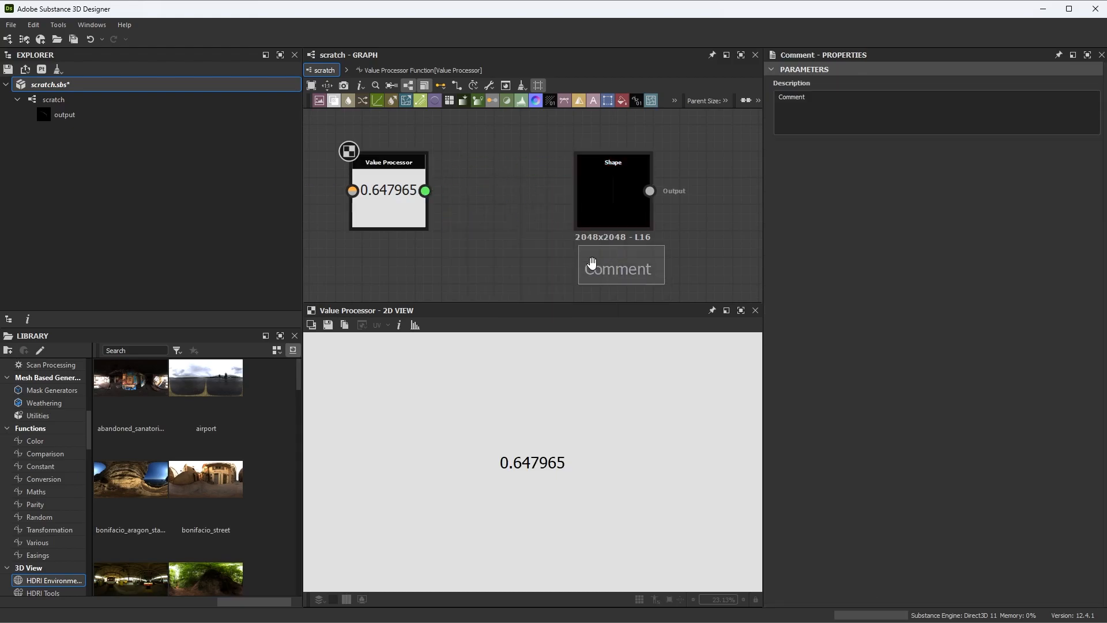
pyautogui.press('Delete')
# Add an input value to the Shape node, keeping the name #input and the type Float
pyautogui.click(599, 217)
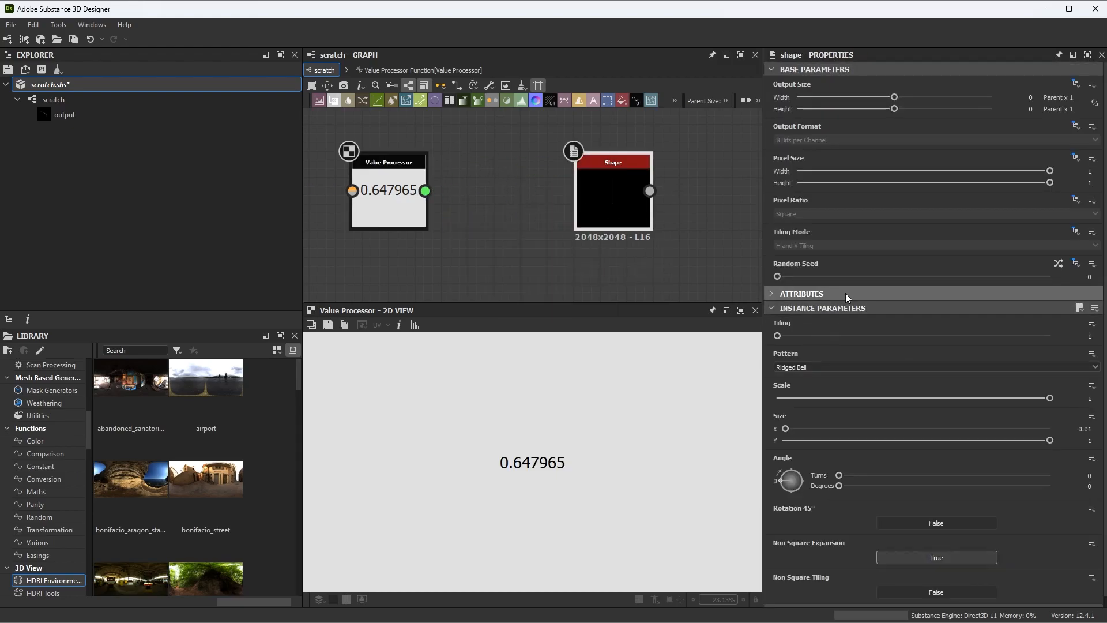
pyautogui.scroll(-1, 845, 293)
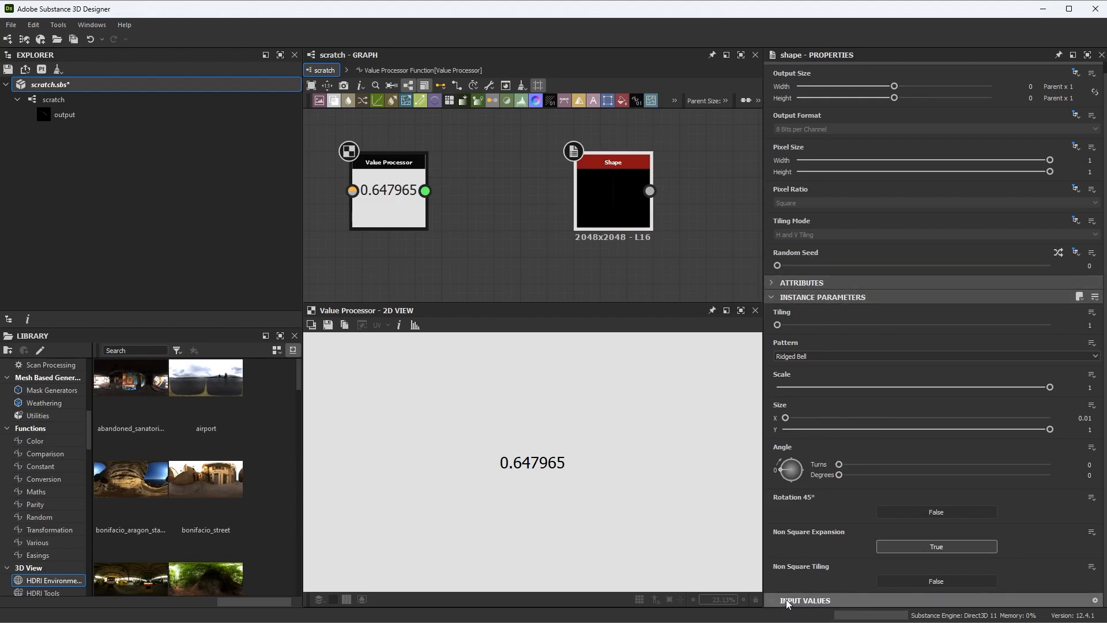
pyautogui.click(1094, 601)
pyautogui.scroll(-1, 855, 462)
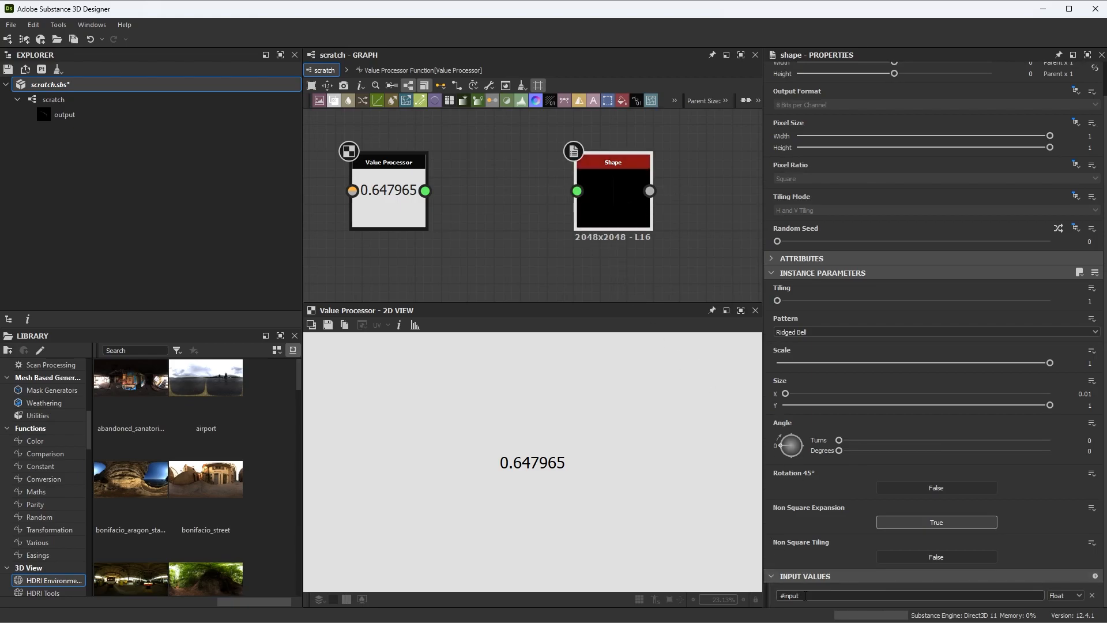
pyautogui.doubleClick(781, 596)
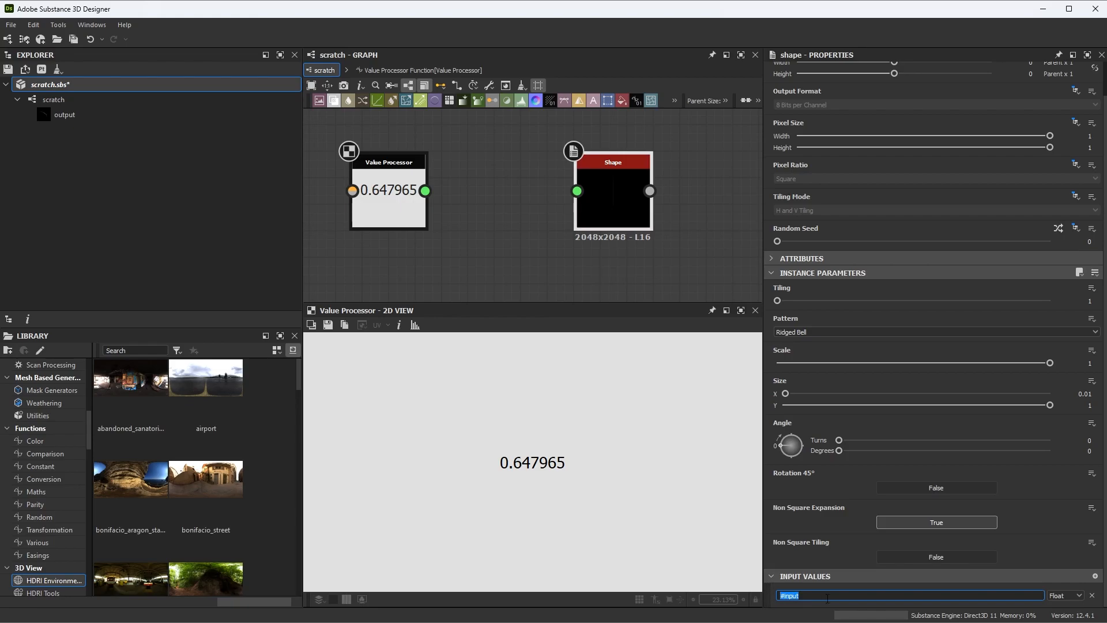
pyautogui.click(1076, 596)
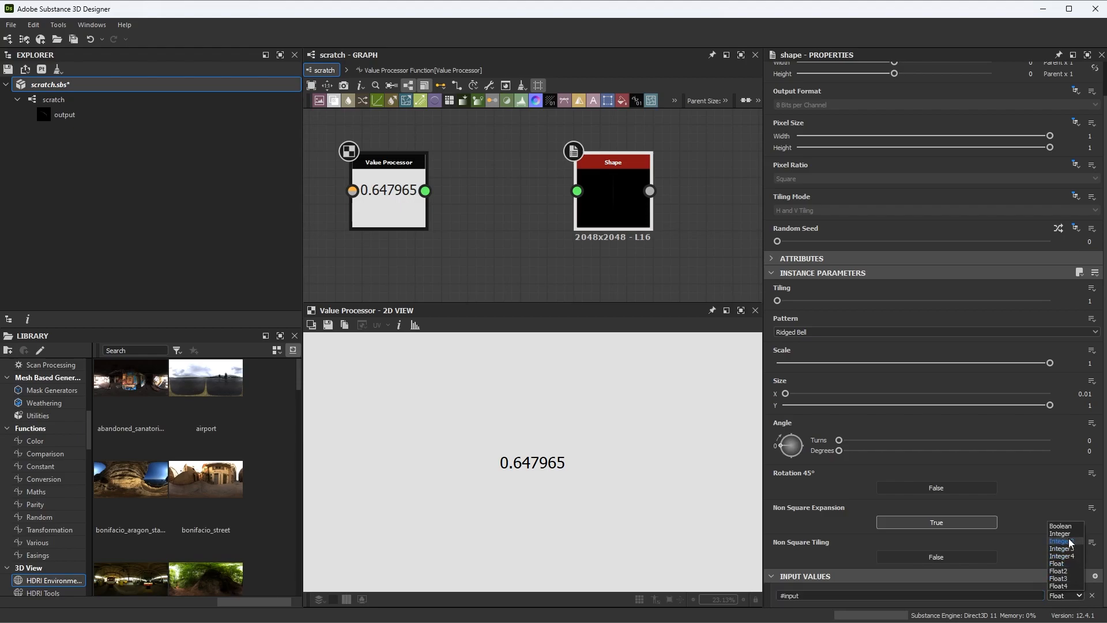
pyautogui.click(1073, 601)
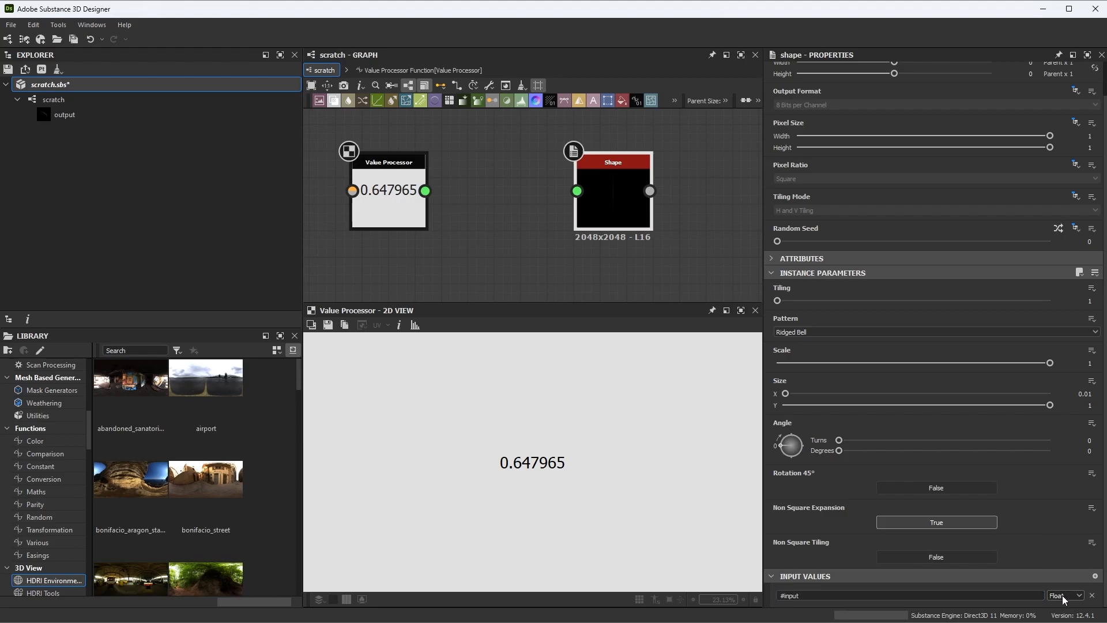
# Connect the Value Processor's output to the Shape node's new input and preview the Shape in the 2D view
pyautogui.moveTo(424, 191); pyautogui.dragTo(576, 191)
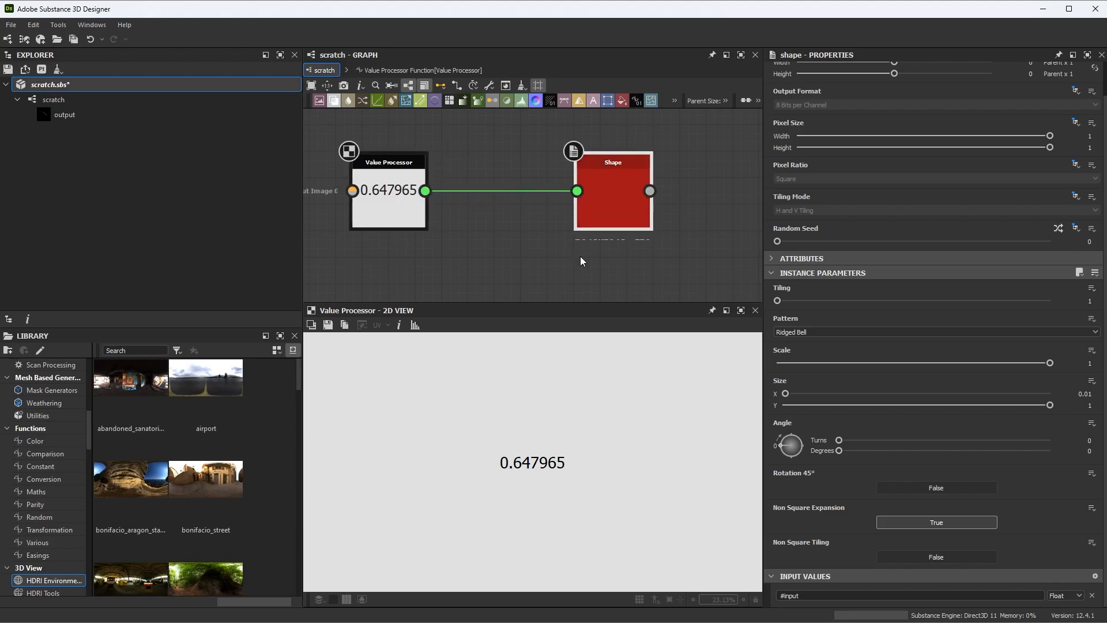
pyautogui.moveTo(595, 258); pyautogui.dragTo(616, 258, button='middle')
pyautogui.doubleClick(639, 207)
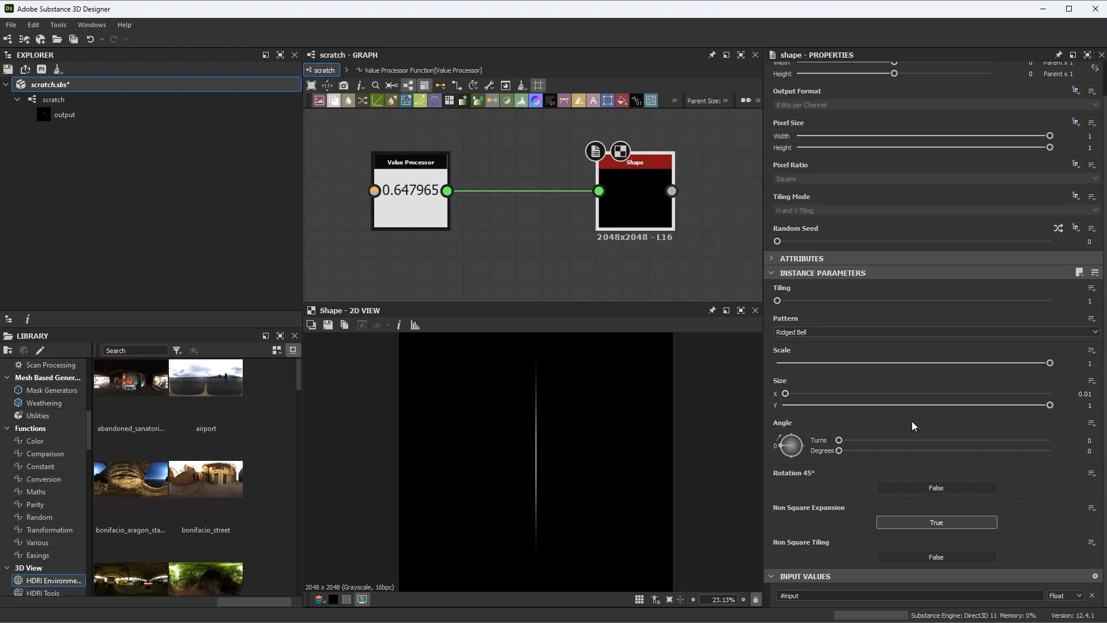
# Drive the Shape node's Angle parameter with the #input value
pyautogui.moveTo(840, 440); pyautogui.dragTo(807, 442)
pyautogui.click(1089, 425)
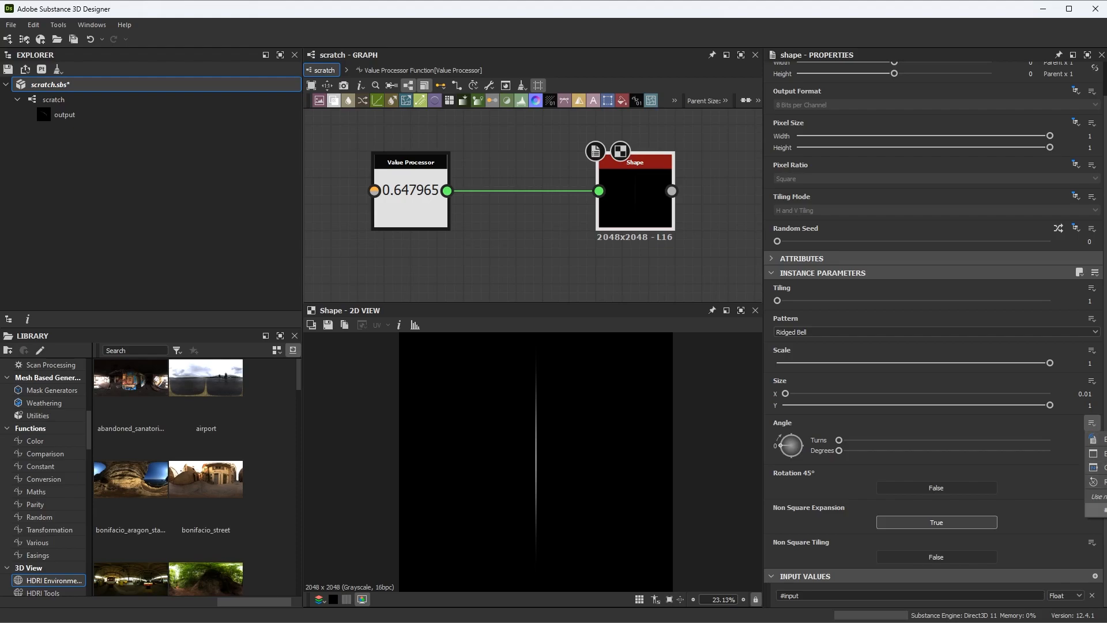
pyautogui.click(1098, 510)
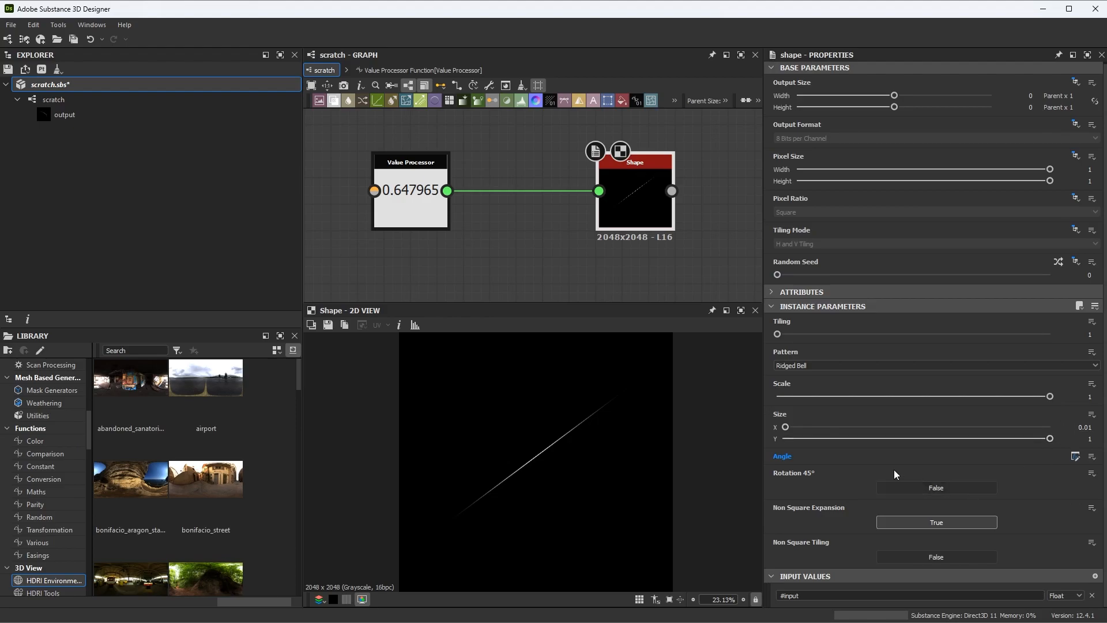
# Randomize the Value Processor's seed repeatedly to test the line's random rotation
pyautogui.click(419, 205)
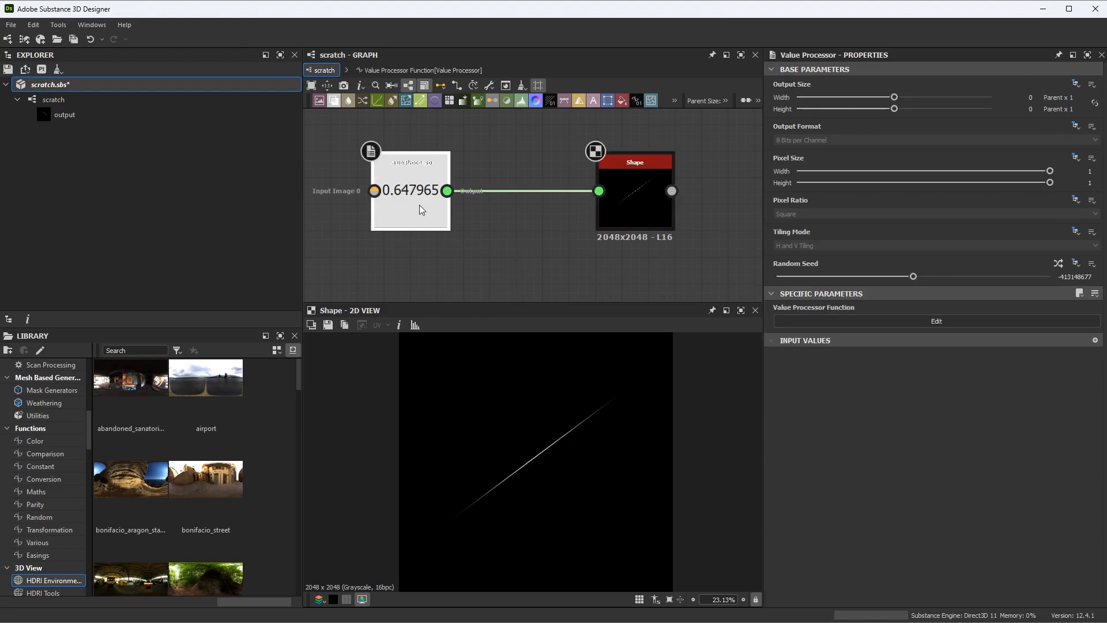
pyautogui.click(1058, 265)
pyautogui.click(1058, 265)
pyautogui.click(1059, 265)
pyautogui.click(1059, 265)
pyautogui.click(1058, 265)
pyautogui.click(1059, 266)
pyautogui.click(1059, 265)
pyautogui.click(1059, 265)
pyautogui.click(1058, 265)
pyautogui.click(1058, 265)
pyautogui.click(1058, 266)
pyautogui.click(1059, 265)
# Open an empty function for the Shape node's Size parameter
pyautogui.click(620, 213)
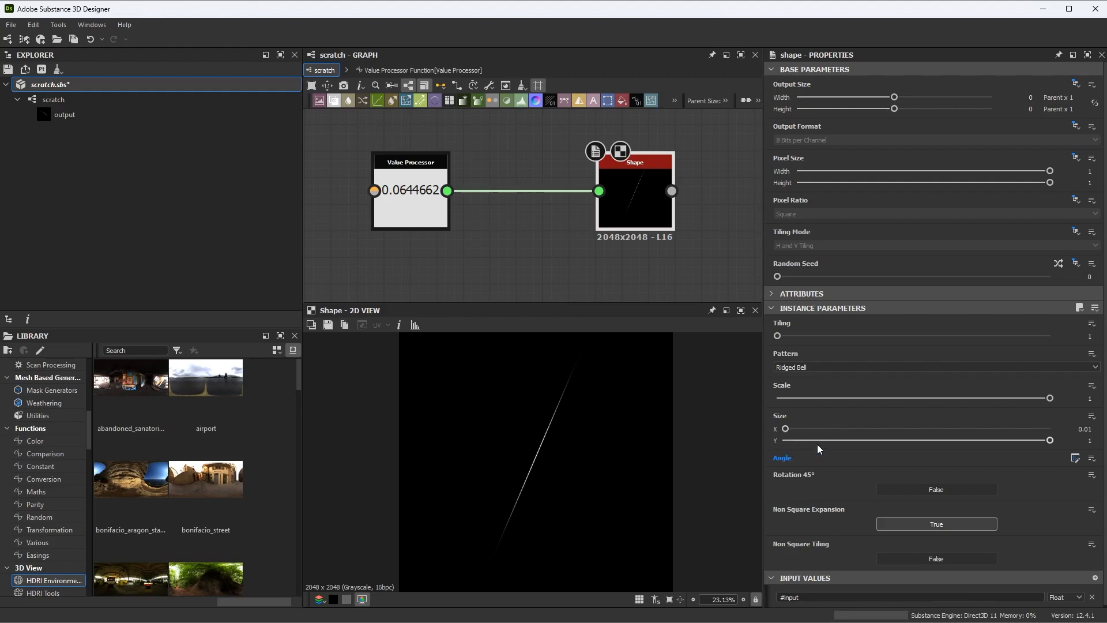
pyautogui.click(1089, 417)
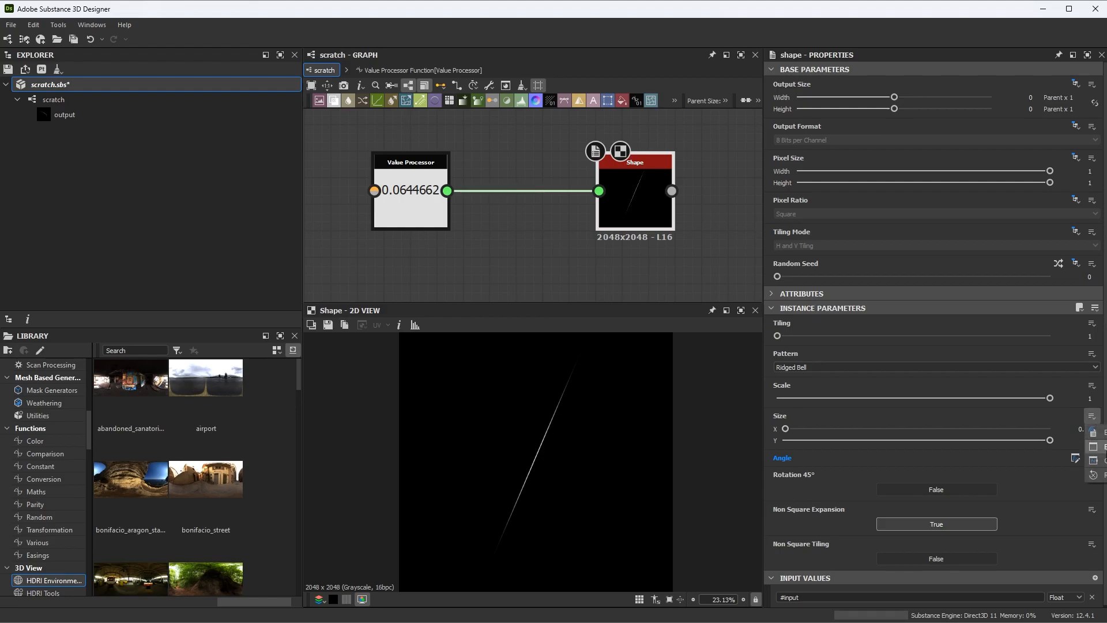
pyautogui.click(1099, 447)
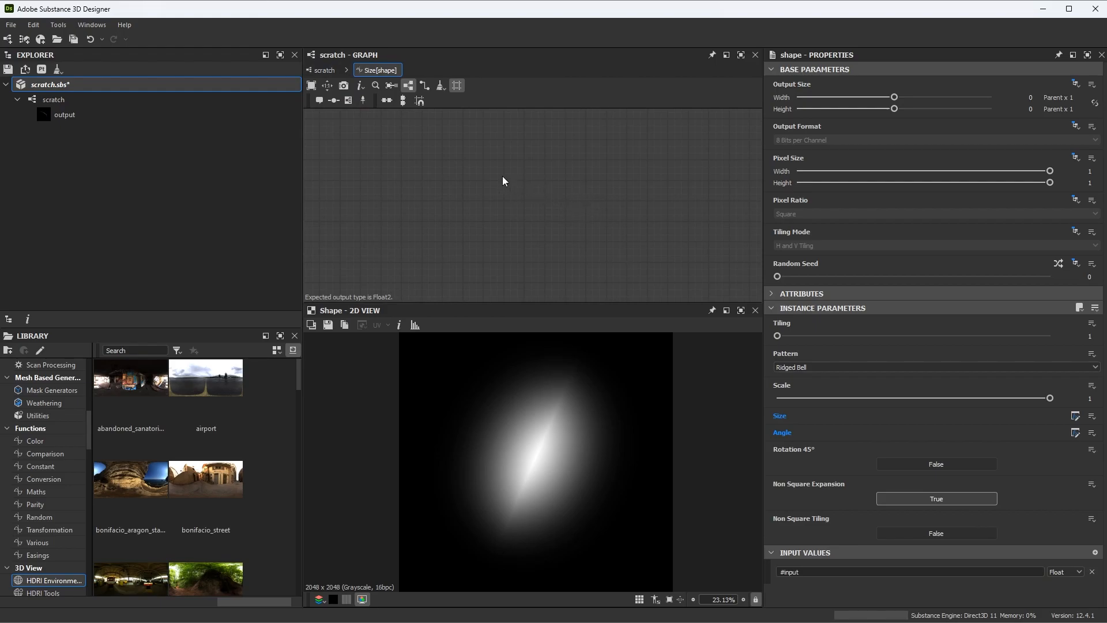
# Add a Get Float node to the Size function and have it read the #input variable
pyautogui.press('space')
pyautogui.write('gert')
pyautogui.press('BackSpace')
pyautogui.press('BackSpace')
pyautogui.write('t')
pyautogui.click(517, 199)
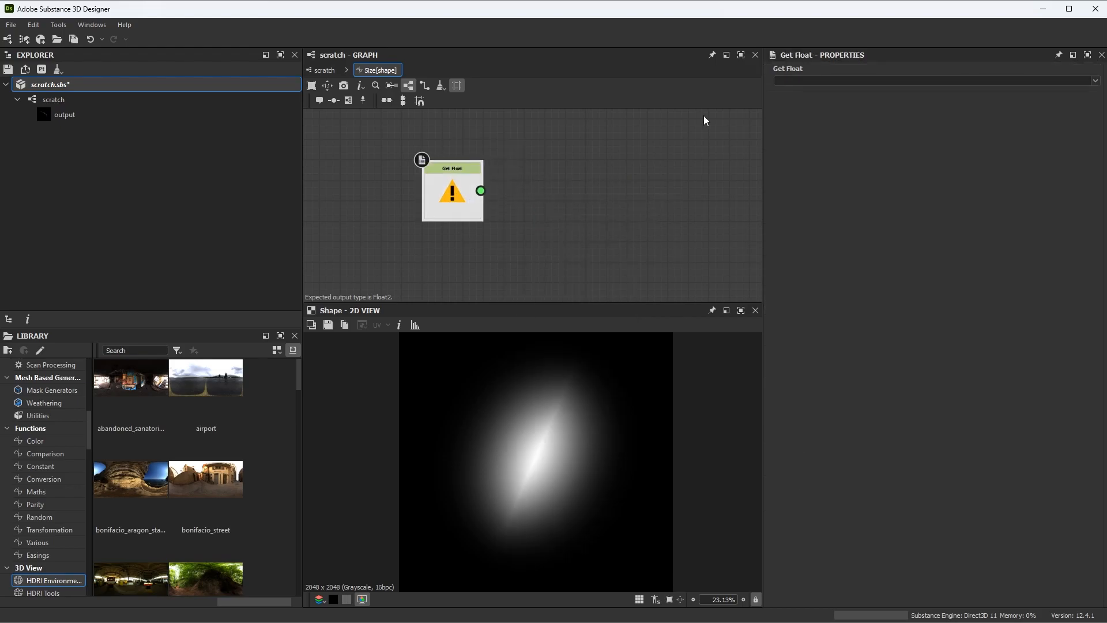
pyautogui.click(1094, 81)
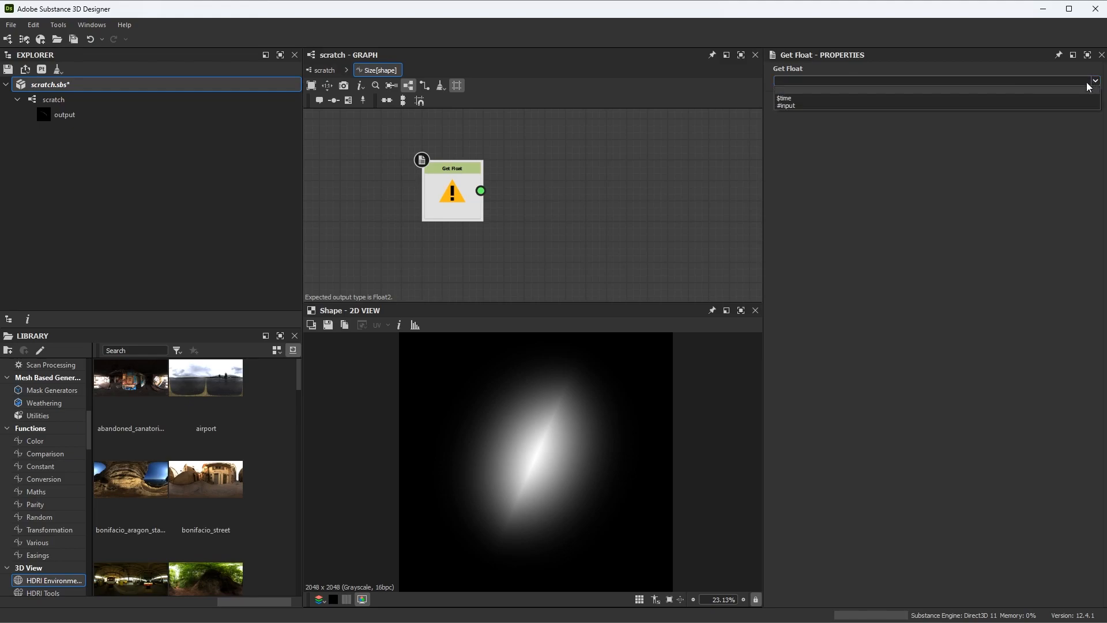
pyautogui.click(791, 107)
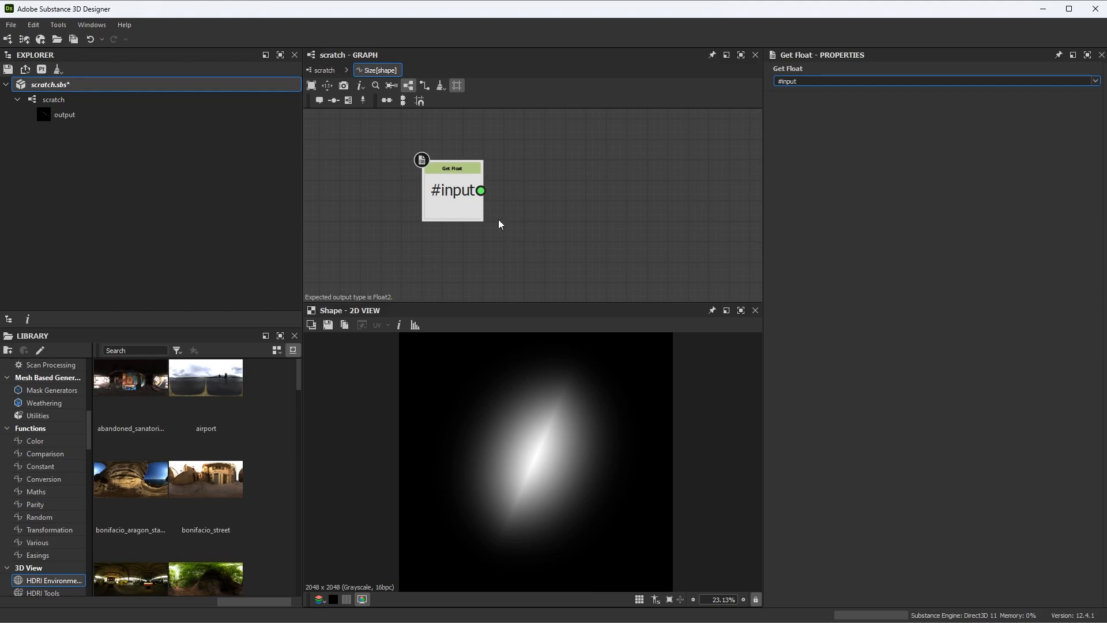
pyautogui.moveTo(464, 211); pyautogui.dragTo(464, 189)
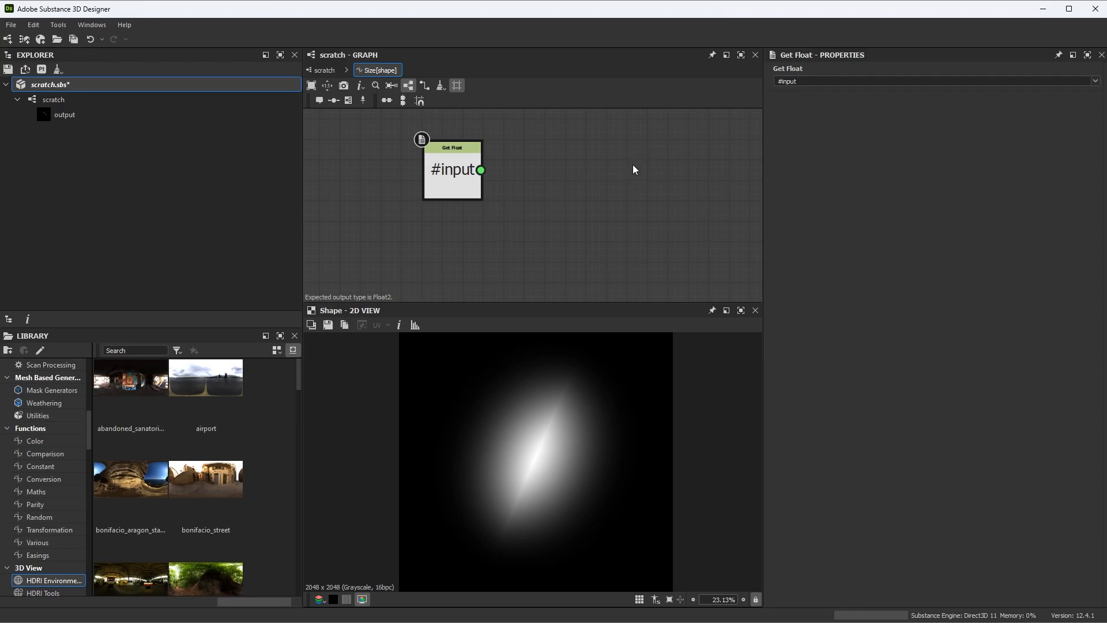
# Add a Vector Float2 node to the Size function, well apart from the #input node
pyautogui.press('space')
pyautogui.write('vec')
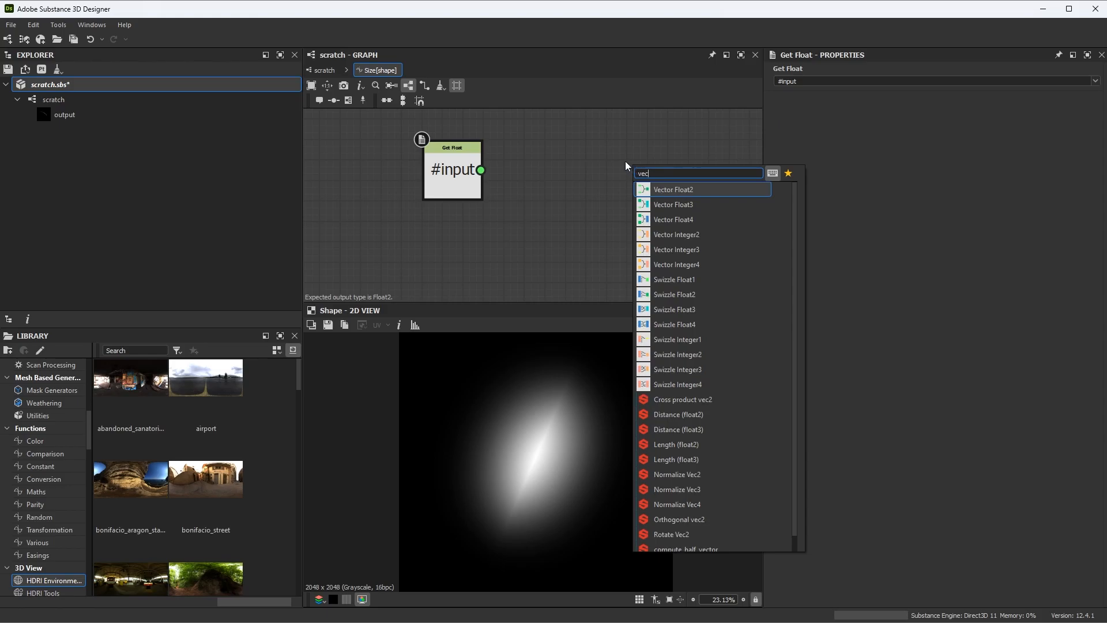
pyautogui.click(661, 190)
pyautogui.moveTo(629, 173); pyautogui.dragTo(673, 196)
pyautogui.scroll(1, 691, 190)
pyautogui.moveTo(683, 210); pyautogui.dragTo(657, 221, button='middle')
pyautogui.moveTo(653, 208); pyautogui.dragTo(671, 198)
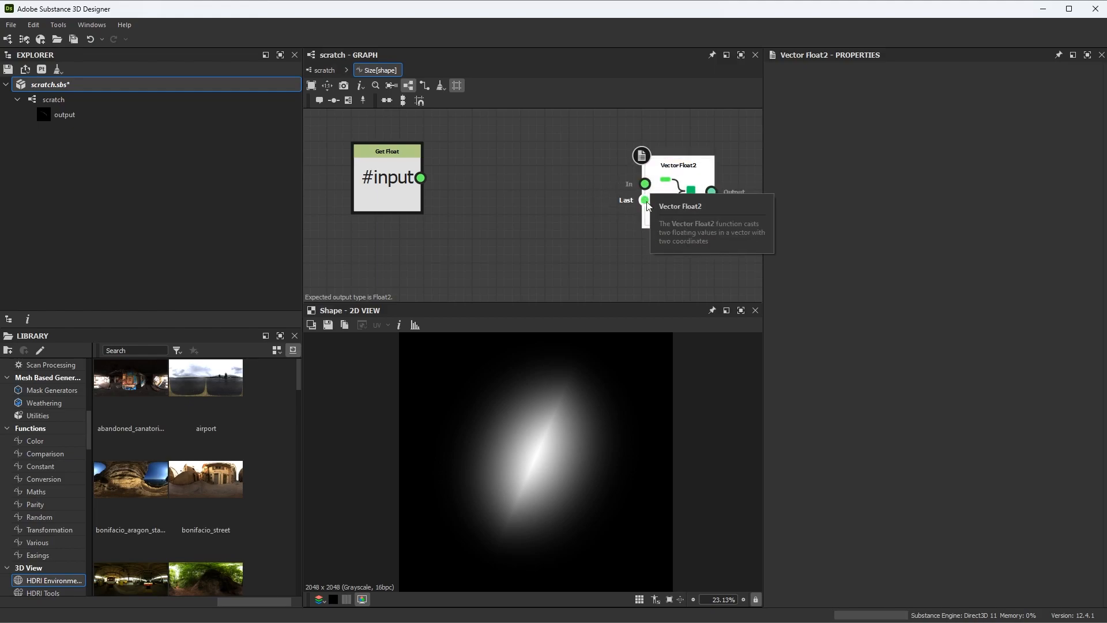
pyautogui.scroll(-1, 565, 240)
# Add a Float constant of 0.01 above the #input node and connect it to the first input of Vector Float2
pyautogui.moveTo(464, 205); pyautogui.dragTo(445, 242)
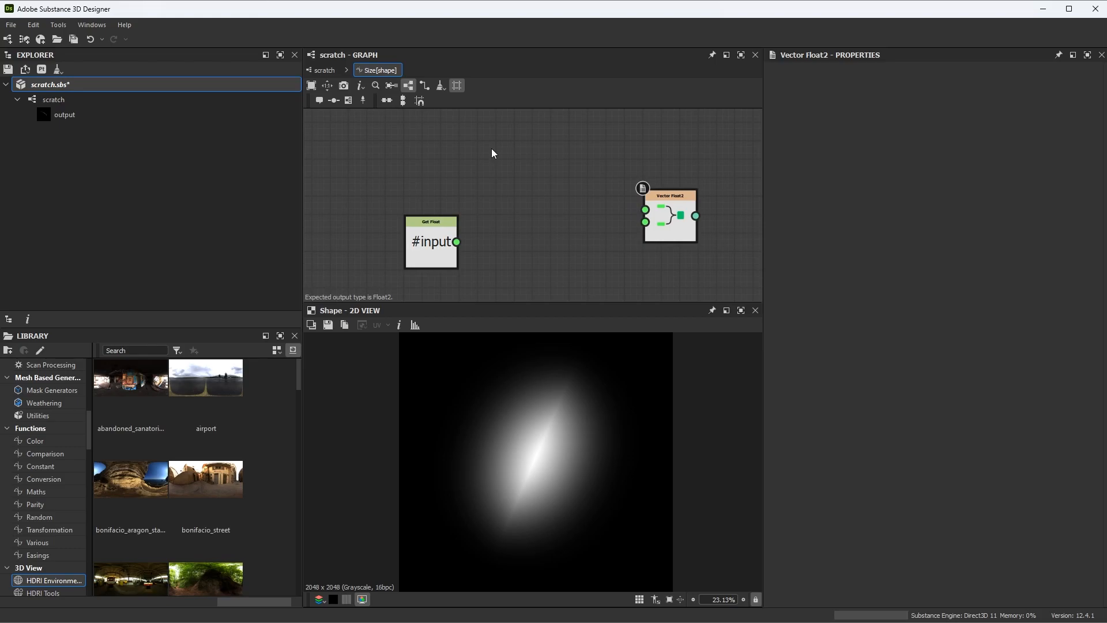
pyautogui.press('space')
pyautogui.write('flo')
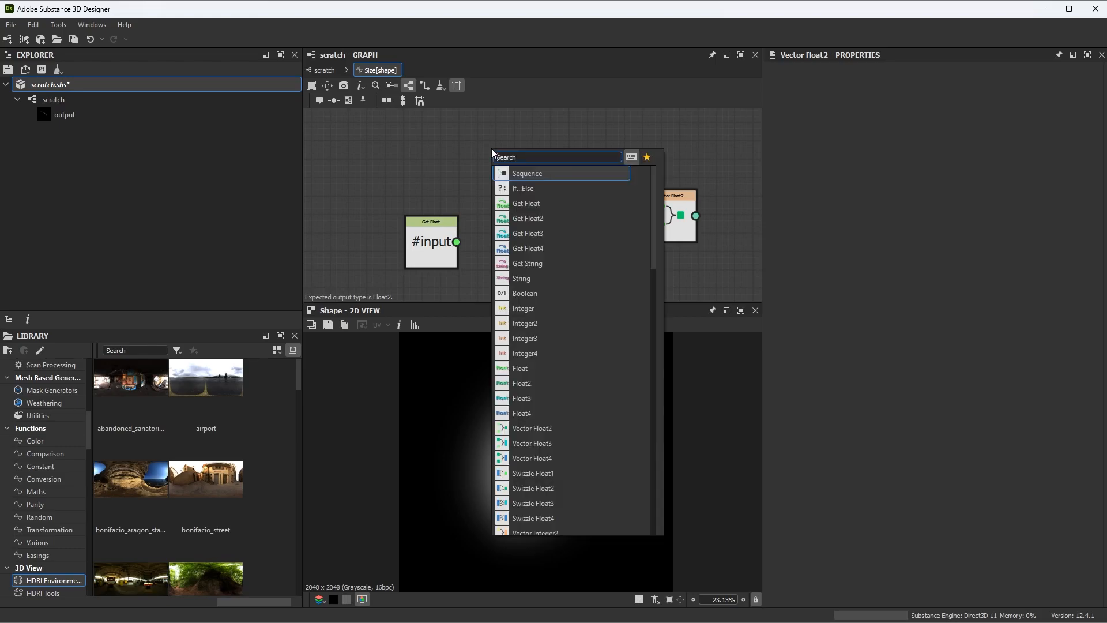
pyautogui.click(506, 173)
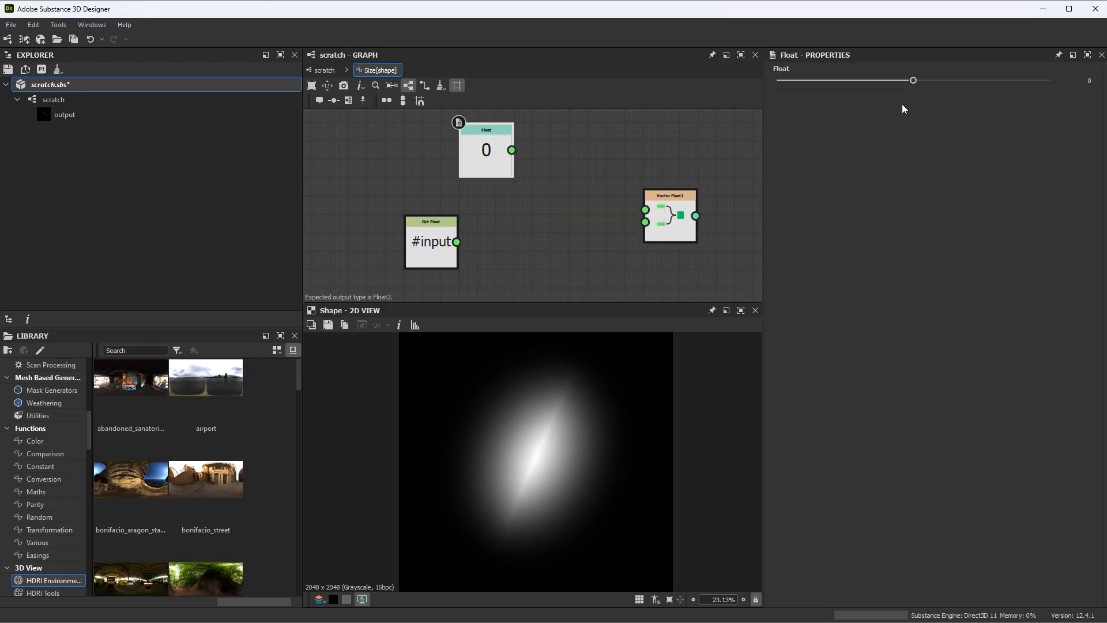
pyautogui.write('1')
pyautogui.press('Return')
pyautogui.moveTo(511, 150); pyautogui.dragTo(688, 184)
pyautogui.moveTo(496, 167); pyautogui.dragTo(441, 167)
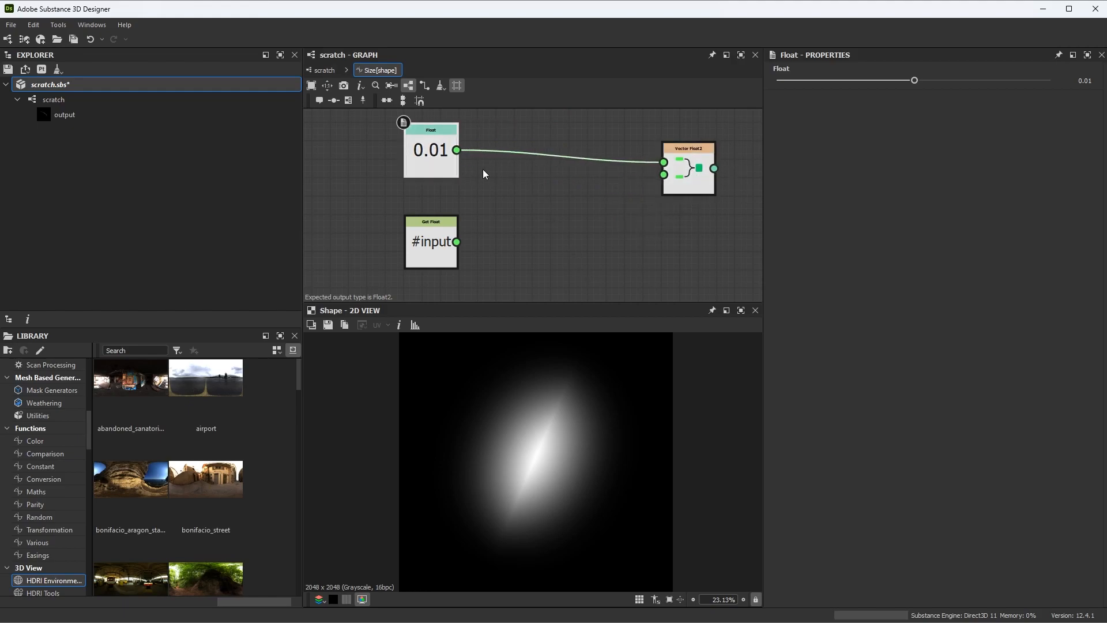
# Check the Value Processor's current value in the 2D view, and return to the Shape's Size function
pyautogui.scroll(-2, 507, 217)
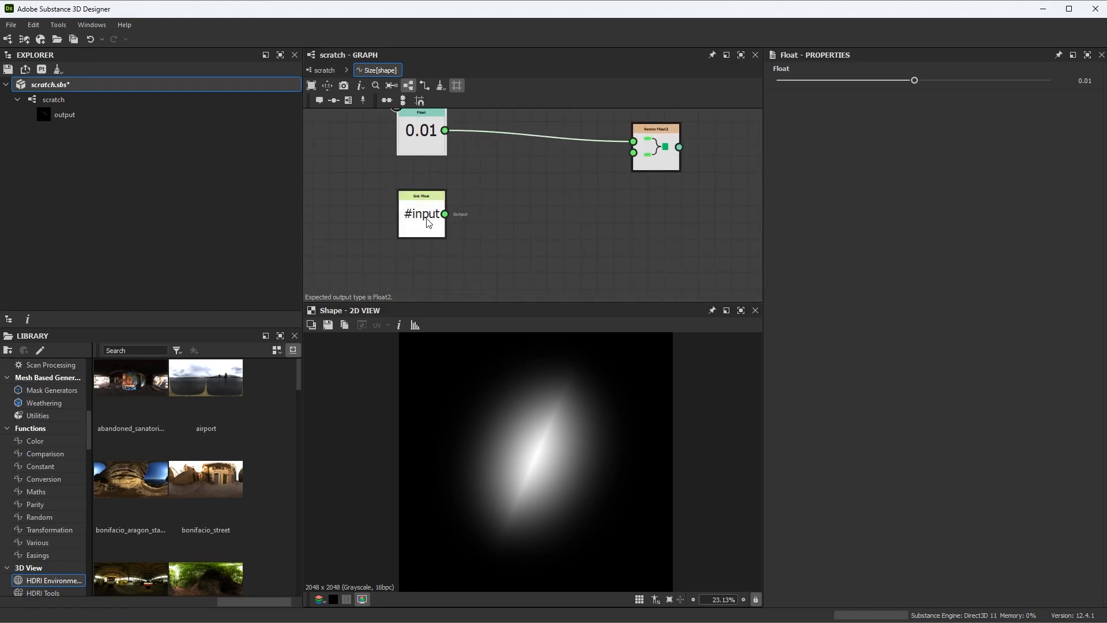
pyautogui.click(326, 71)
pyautogui.doubleClick(419, 193)
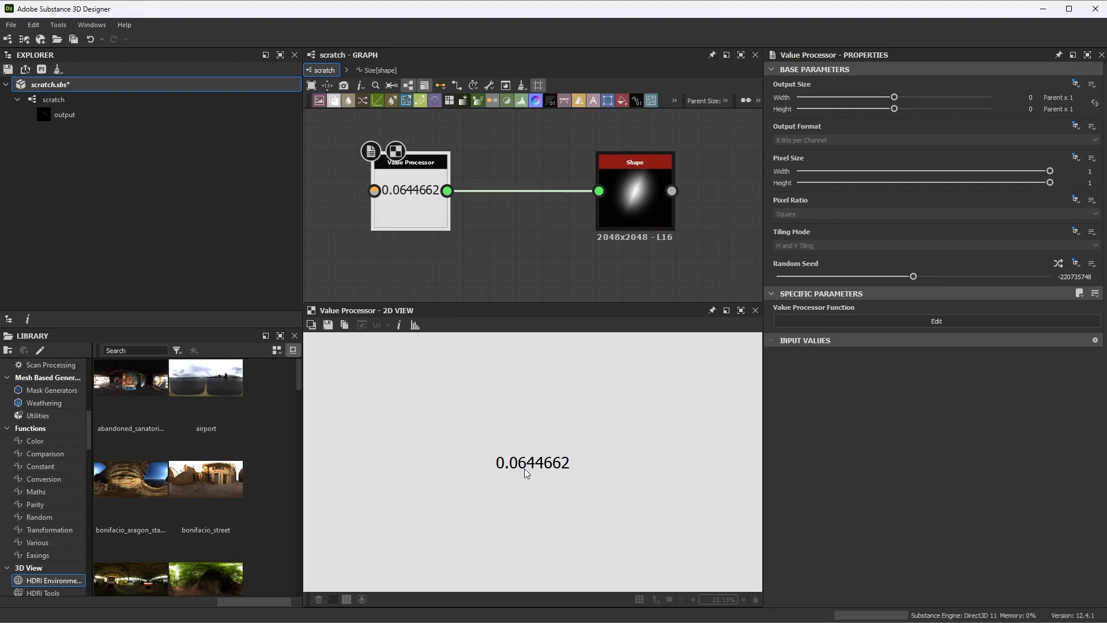
pyautogui.click(640, 221)
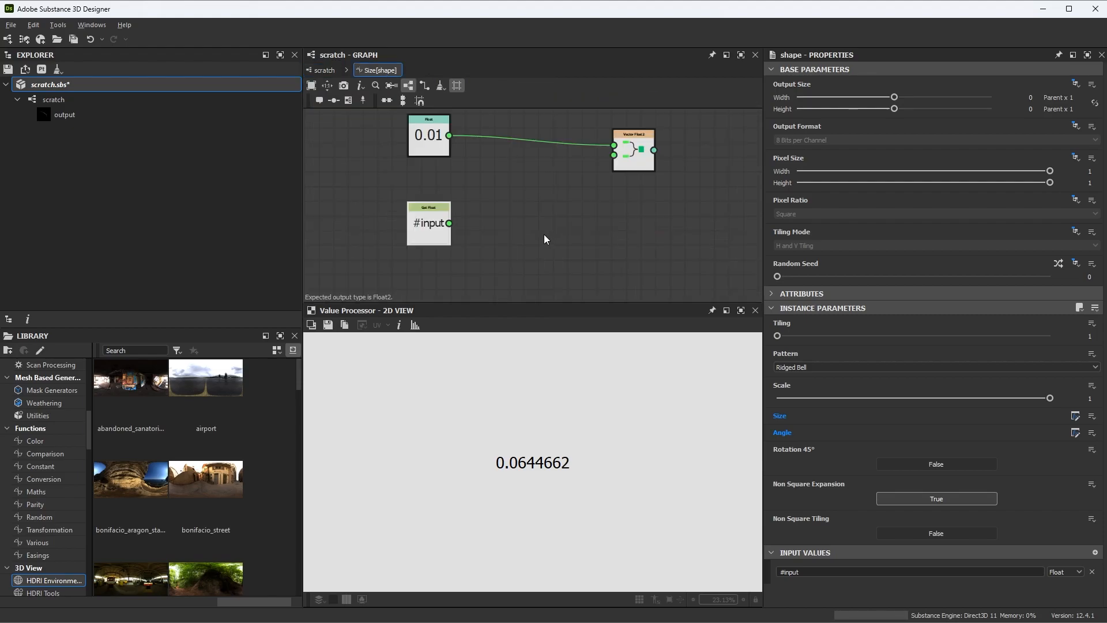
# Add a Linear Interpolation node and connect the #input node to its X input
pyautogui.scroll(1, 546, 235)
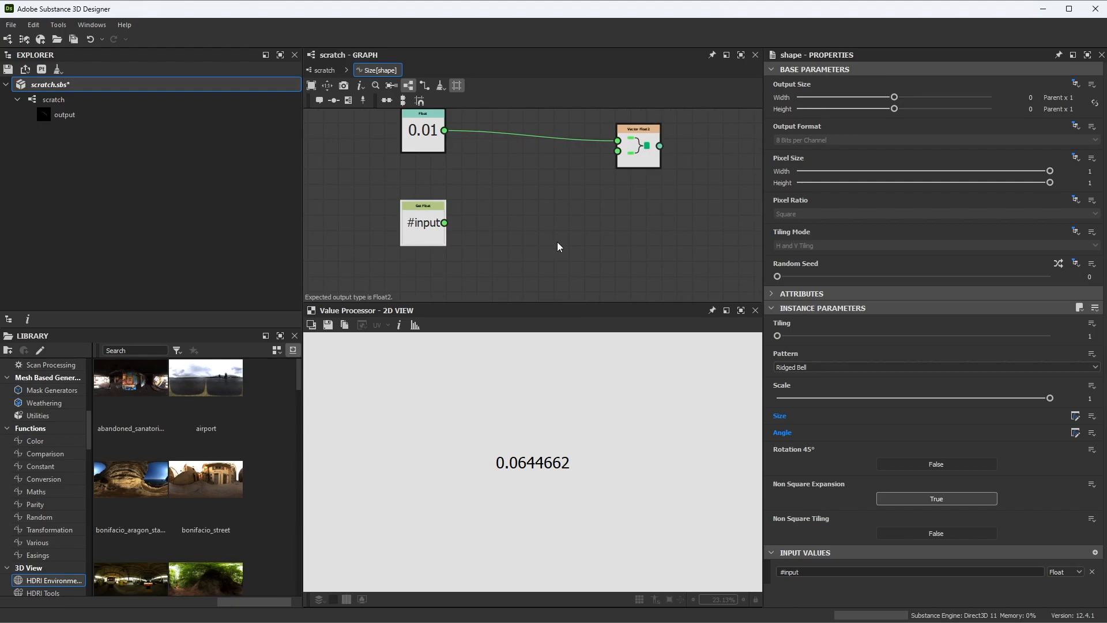
pyautogui.moveTo(428, 225); pyautogui.dragTo(428, 241)
pyautogui.moveTo(507, 239); pyautogui.dragTo(529, 227, button='middle')
pyautogui.scroll(2, 499, 225)
pyautogui.scroll(-1, 534, 218)
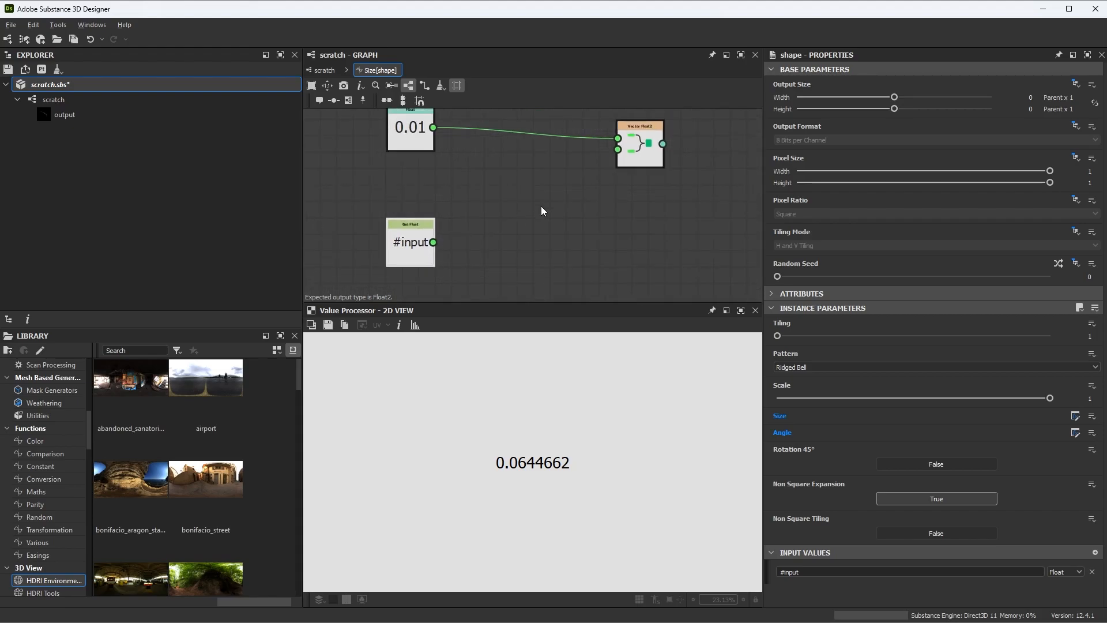
pyautogui.press('space')
pyautogui.write('lin')
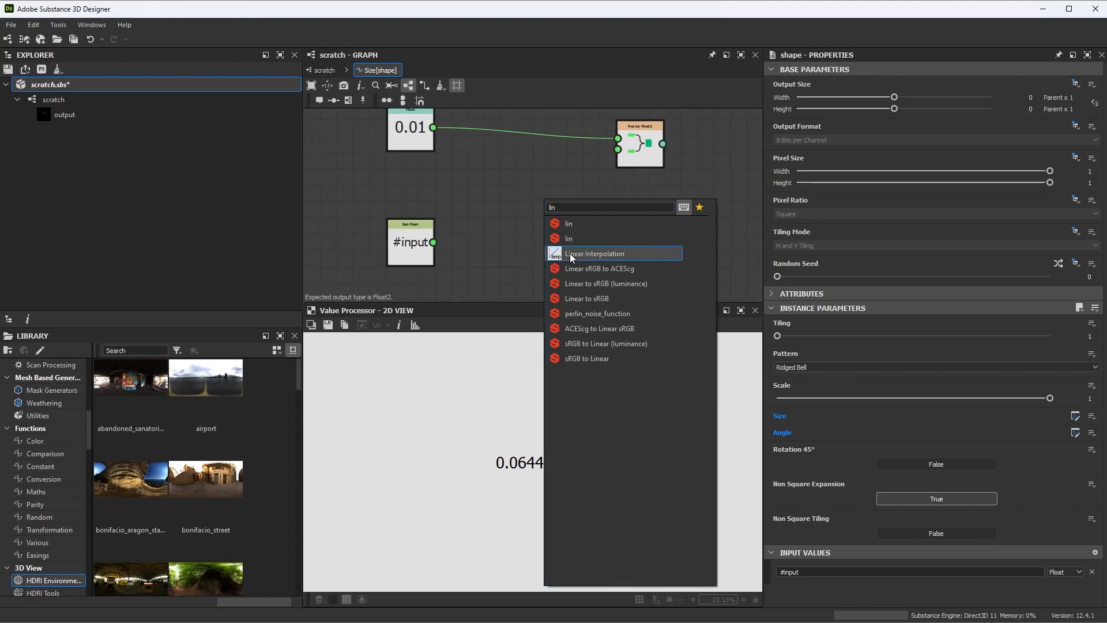
pyautogui.click(569, 254)
pyautogui.scroll(2, 514, 258)
pyautogui.moveTo(406, 238); pyautogui.dragTo(637, 252)
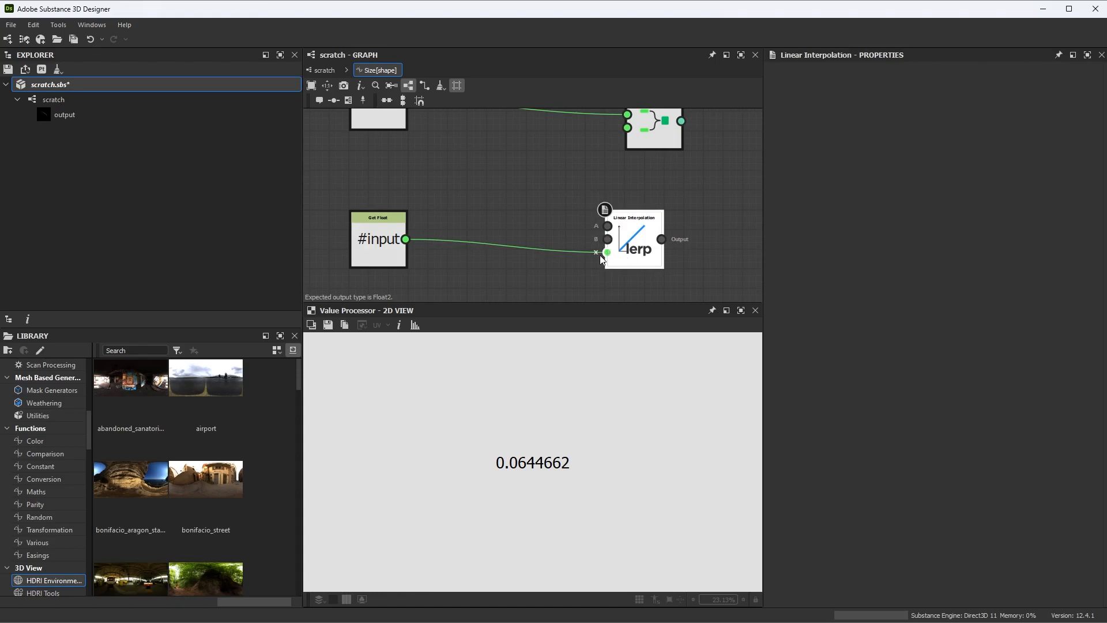
pyautogui.moveTo(378, 248); pyautogui.dragTo(378, 267)
pyautogui.moveTo(632, 241); pyautogui.dragTo(644, 251)
pyautogui.moveTo(480, 180); pyautogui.dragTo(500, 203, button='middle')
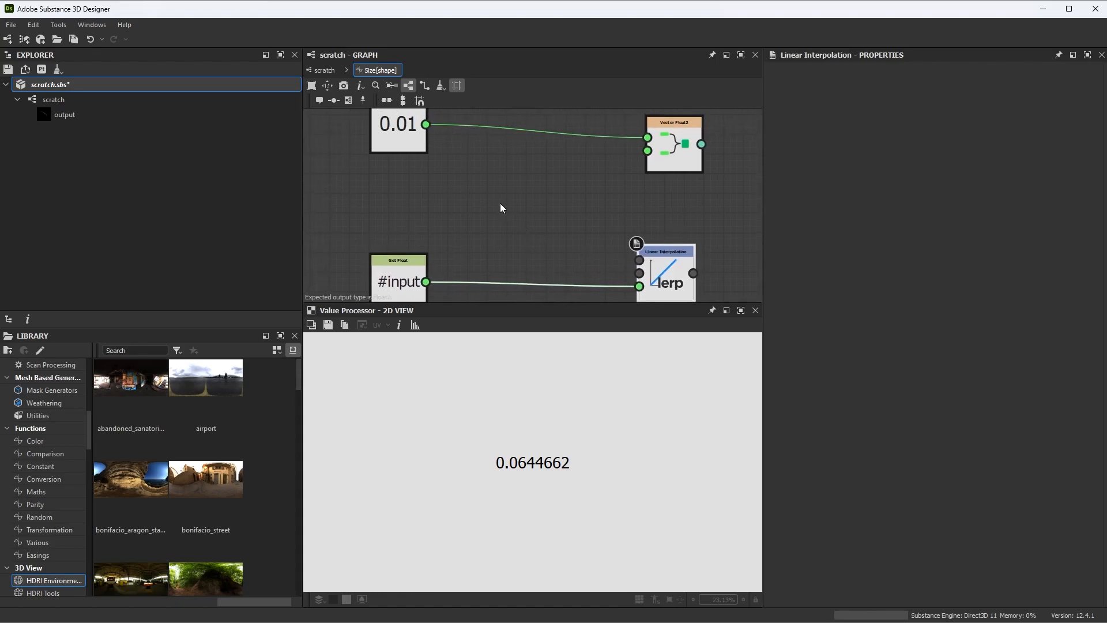
# Add a Float constant above the #input node and duplicate it
pyautogui.click(500, 202)
pyautogui.press('space')
pyautogui.write('f;')
pyautogui.press('BackSpace')
pyautogui.press('BackSpace')
pyautogui.write('fl')
pyautogui.click(510, 226)
pyautogui.moveTo(511, 229); pyautogui.dragTo(509, 251)
pyautogui.hotkey('ctrl', 'd')
# Connect the upper new Float to the Linear Interpolation's A input and the lower one to its B input
pyautogui.moveTo(539, 250); pyautogui.dragTo(518, 230, button='middle')
pyautogui.moveTo(656, 260); pyautogui.dragTo(663, 250)
pyautogui.moveTo(502, 152); pyautogui.dragTo(629, 229)
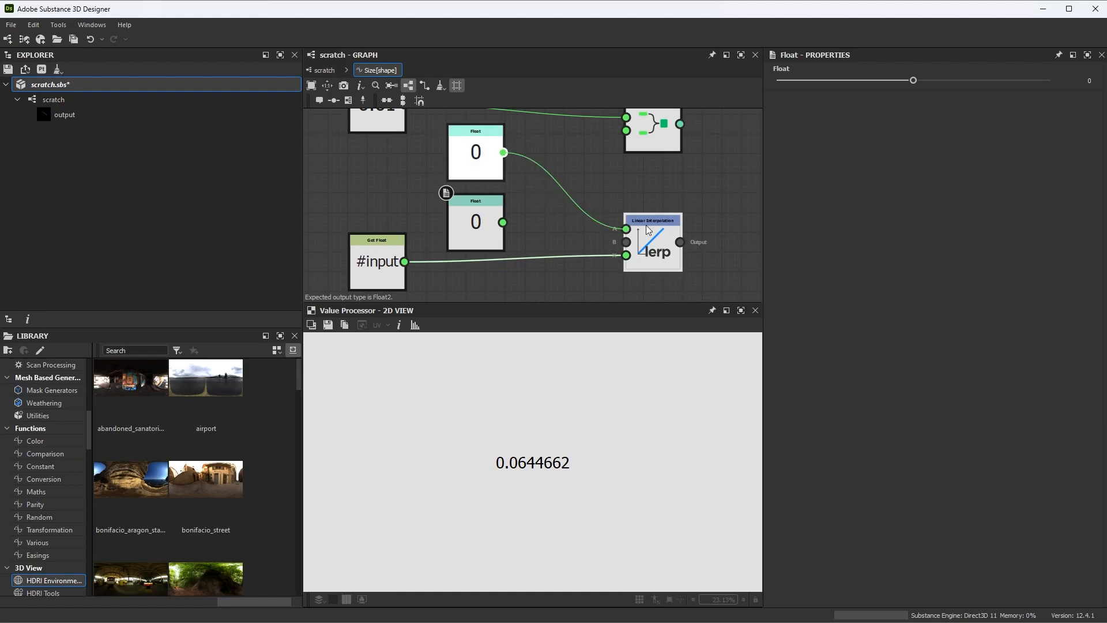
pyautogui.click(647, 227)
pyautogui.moveTo(503, 222); pyautogui.dragTo(626, 242)
pyautogui.scroll(-1, 511, 262)
# Set the Float feeding the interpolation's B input to 1.2 and space out the surrounding nodes
pyautogui.click(478, 233)
pyautogui.click(1089, 80)
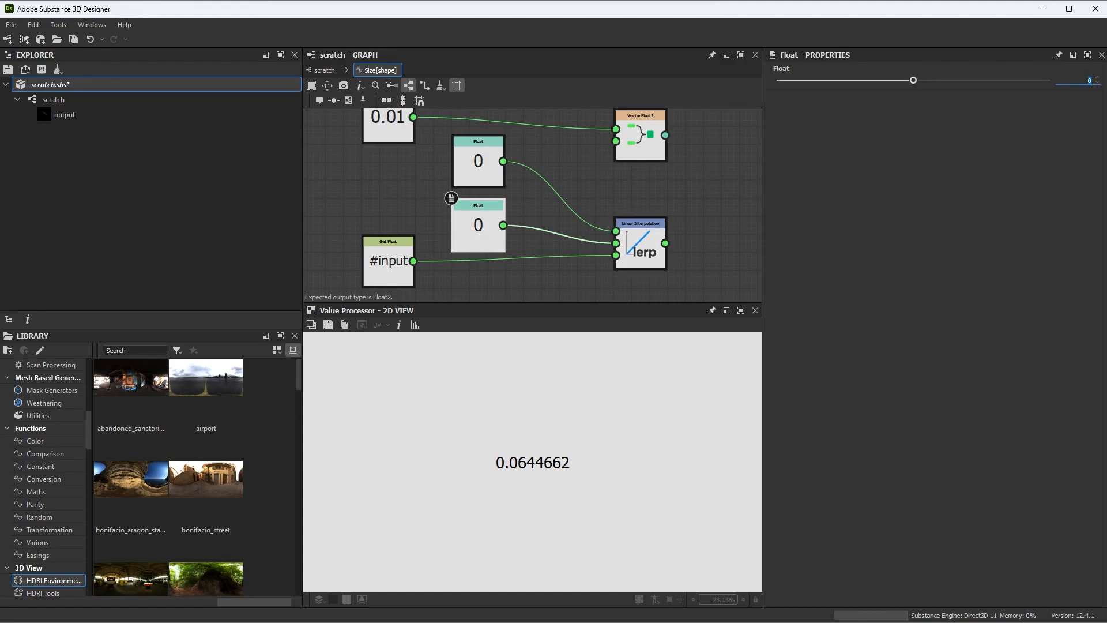
pyautogui.press('Return')
pyautogui.moveTo(403, 271); pyautogui.dragTo(404, 289)
pyautogui.moveTo(654, 255); pyautogui.dragTo(688, 278)
pyautogui.moveTo(521, 237); pyautogui.dragTo(521, 249, button='middle')
pyautogui.moveTo(488, 222); pyautogui.dragTo(488, 231)
# Set the Float feeding the interpolation's A input to 0.5
pyautogui.click(490, 191)
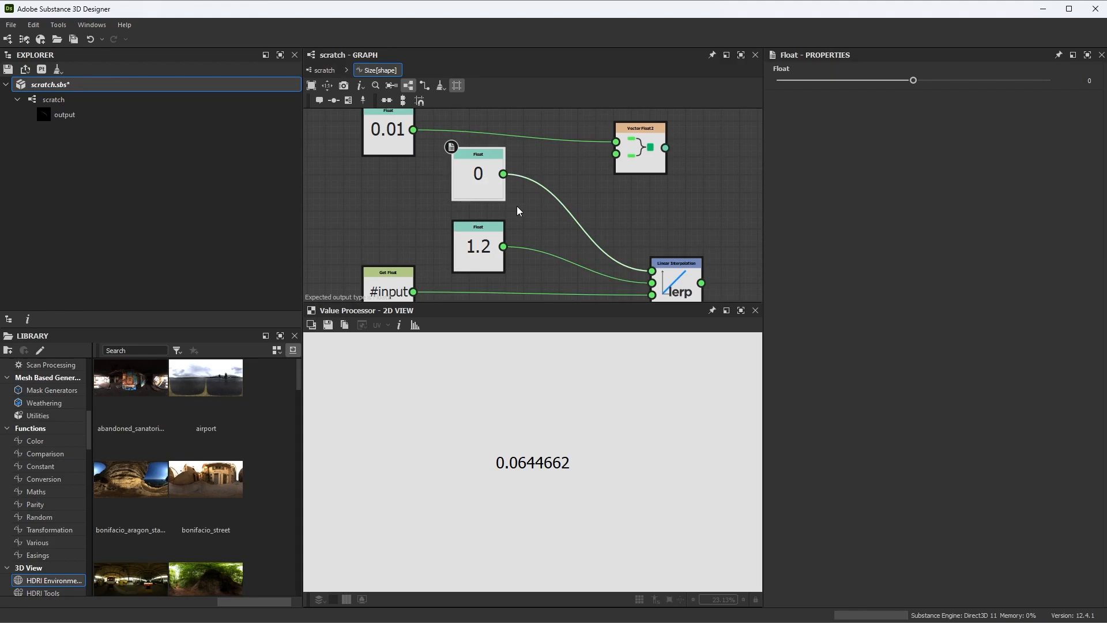
pyautogui.doubleClick(1089, 80)
pyautogui.write('0.5')
pyautogui.press('Return')
# Tidy the function's nodes and connect the Linear Interpolation output to the Last input of Vector Float2
pyautogui.scroll(-2, 570, 199)
pyautogui.moveTo(608, 147); pyautogui.dragTo(681, 148)
pyautogui.click(520, 197)
pyautogui.moveTo(347, 193); pyautogui.dragTo(592, 298)
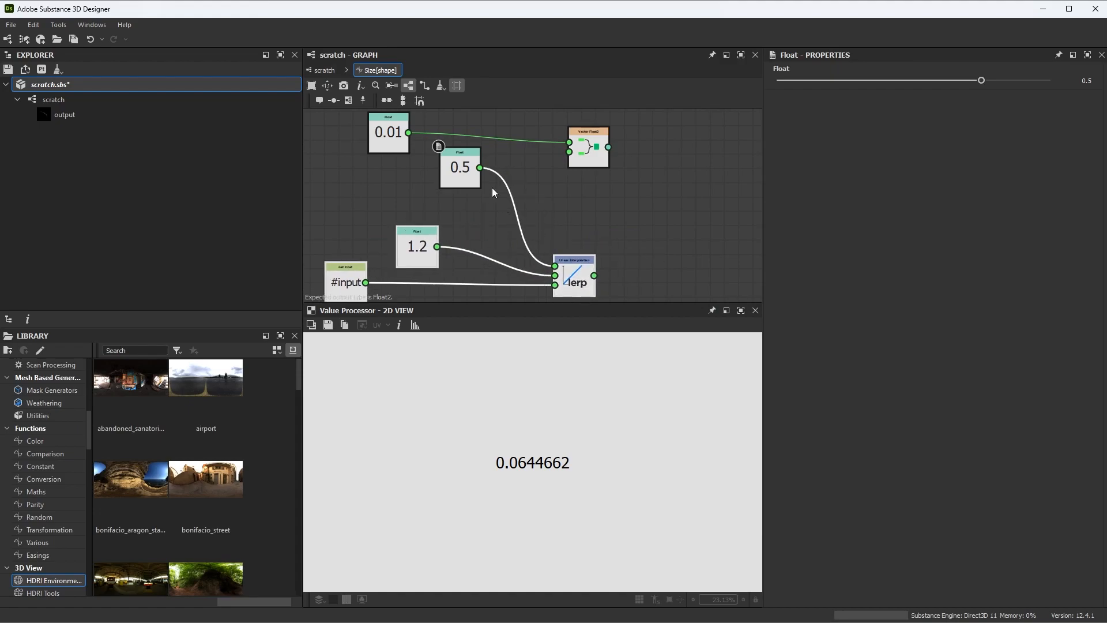
pyautogui.moveTo(461, 173); pyautogui.dragTo(418, 195)
pyautogui.moveTo(591, 153); pyautogui.dragTo(648, 153)
pyautogui.moveTo(593, 275); pyautogui.dragTo(636, 155)
pyautogui.click(637, 159)
# Set Vector Float2 as the Size function's output node, and preview the Shape node from the main graph
pyautogui.scroll(4, 673, 217)
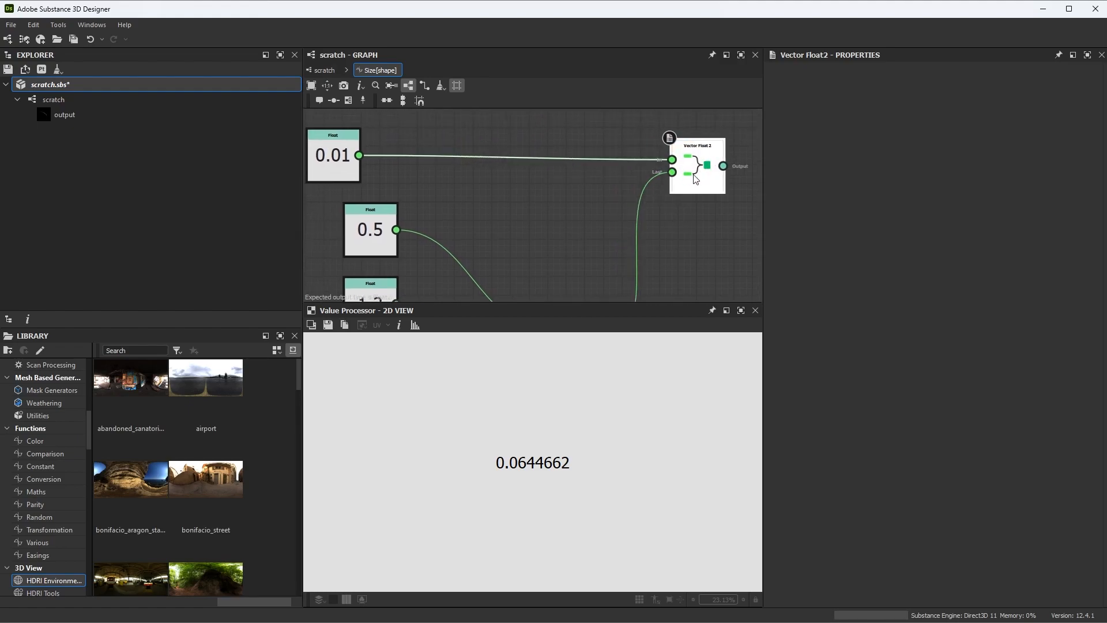
pyautogui.rightClick(698, 155)
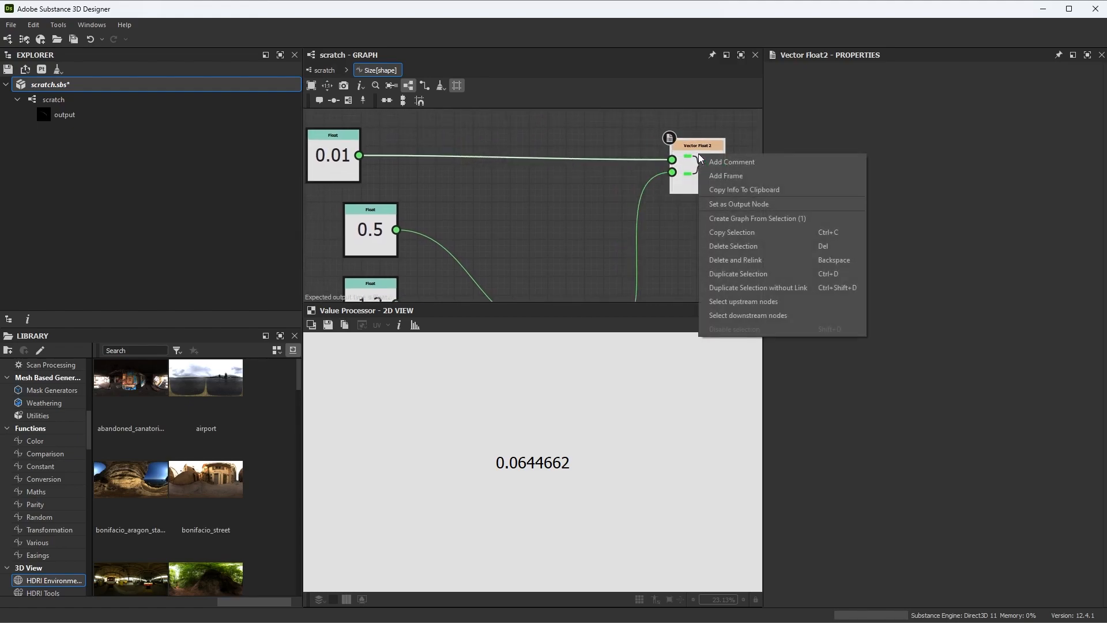
pyautogui.click(741, 203)
pyautogui.scroll(-2, 637, 266)
pyautogui.moveTo(581, 174); pyautogui.dragTo(574, 164, button='middle')
pyautogui.click(324, 71)
pyautogui.doubleClick(629, 189)
pyautogui.scroll(1, 536, 230)
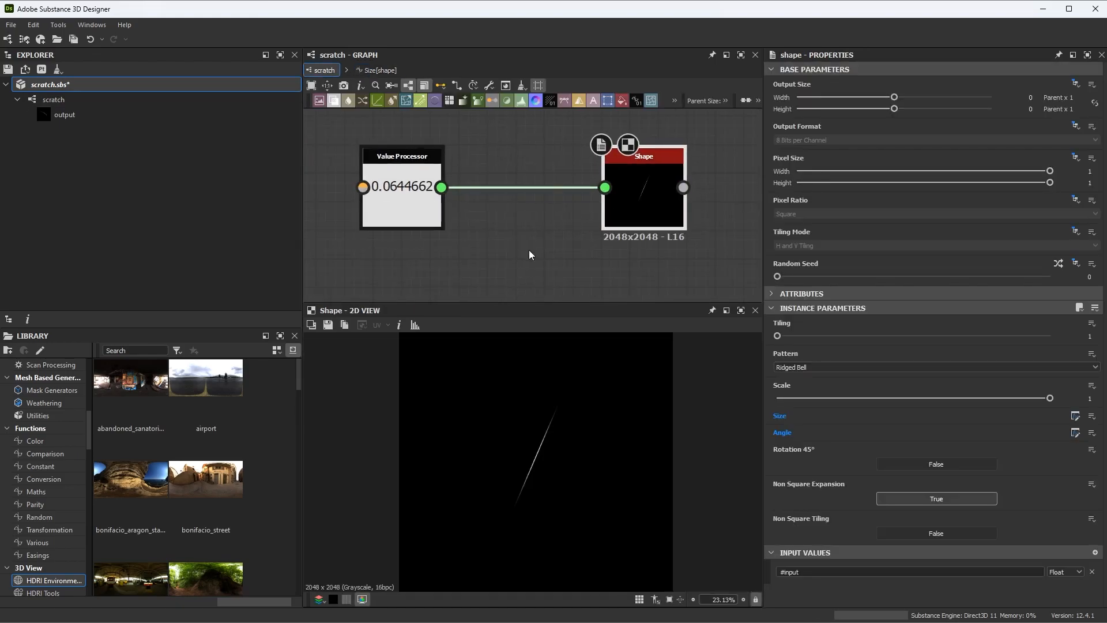
# Randomize the Value Processor's seed repeatedly to test the scratch's varying length and rotation
pyautogui.click(415, 191)
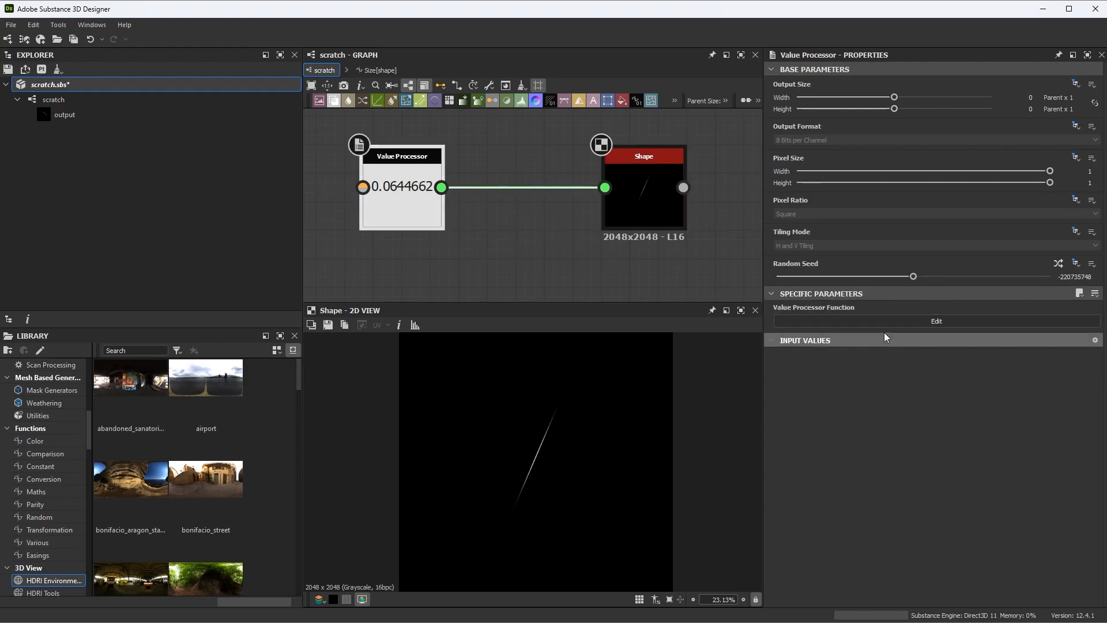
pyautogui.click(1058, 264)
pyautogui.click(1058, 264)
pyautogui.click(1057, 264)
pyautogui.click(1057, 266)
pyautogui.click(1057, 265)
pyautogui.click(1057, 265)
pyautogui.click(1057, 265)
pyautogui.click(1058, 265)
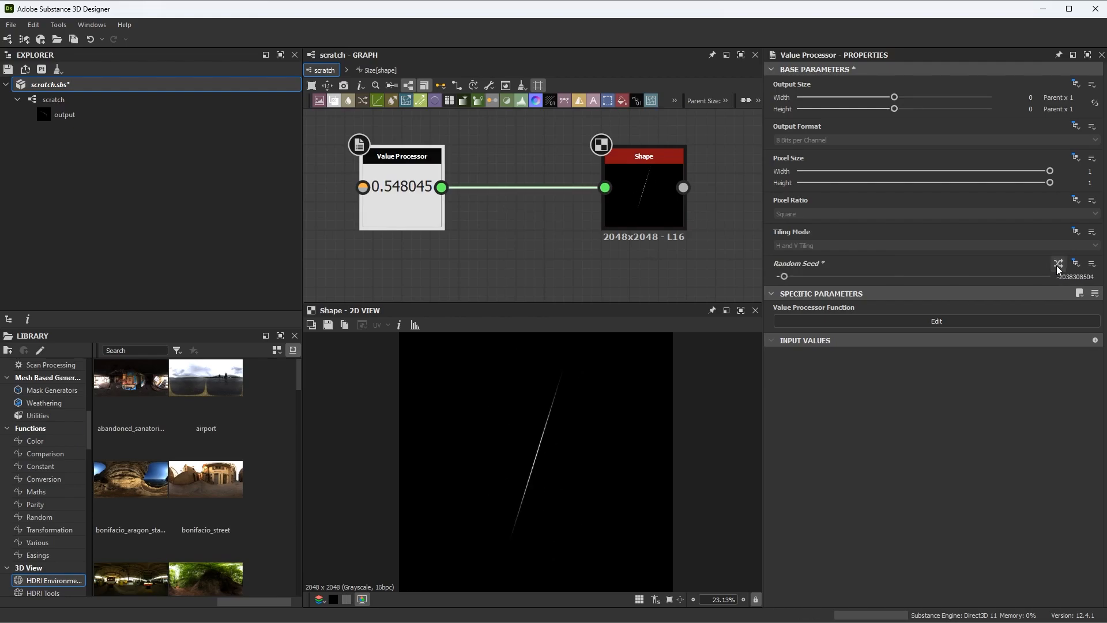
pyautogui.click(1057, 265)
pyautogui.click(1057, 265)
pyautogui.click(1057, 265)
pyautogui.click(1057, 265)
pyautogui.click(1058, 265)
pyautogui.click(1057, 265)
pyautogui.click(1057, 265)
pyautogui.click(1058, 265)
pyautogui.click(1057, 265)
pyautogui.click(1058, 265)
pyautogui.click(1057, 265)
pyautogui.click(1057, 266)
pyautogui.click(1057, 265)
pyautogui.click(1057, 265)
pyautogui.click(1057, 265)
pyautogui.click(1057, 265)
pyautogui.click(1058, 265)
pyautogui.click(1057, 265)
pyautogui.click(1057, 265)
pyautogui.click(1057, 266)
pyautogui.click(1058, 265)
pyautogui.click(1057, 265)
pyautogui.click(1057, 265)
pyautogui.click(1057, 265)
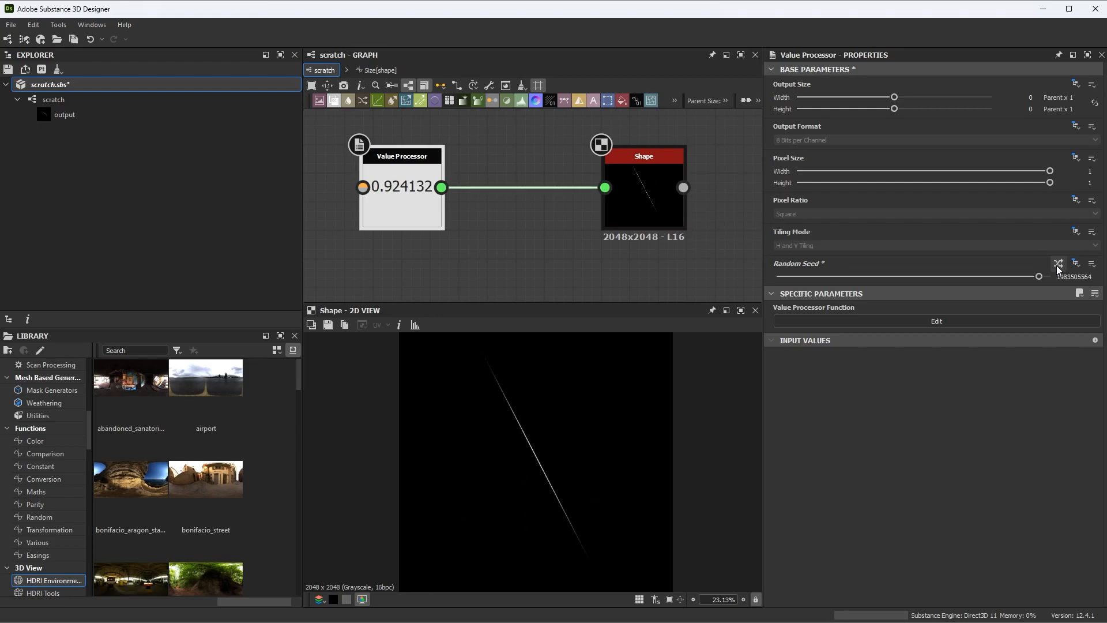
# Add a Warp node after the Shape node and connect the Shape's output to its first input
pyautogui.scroll(-2, 610, 192)
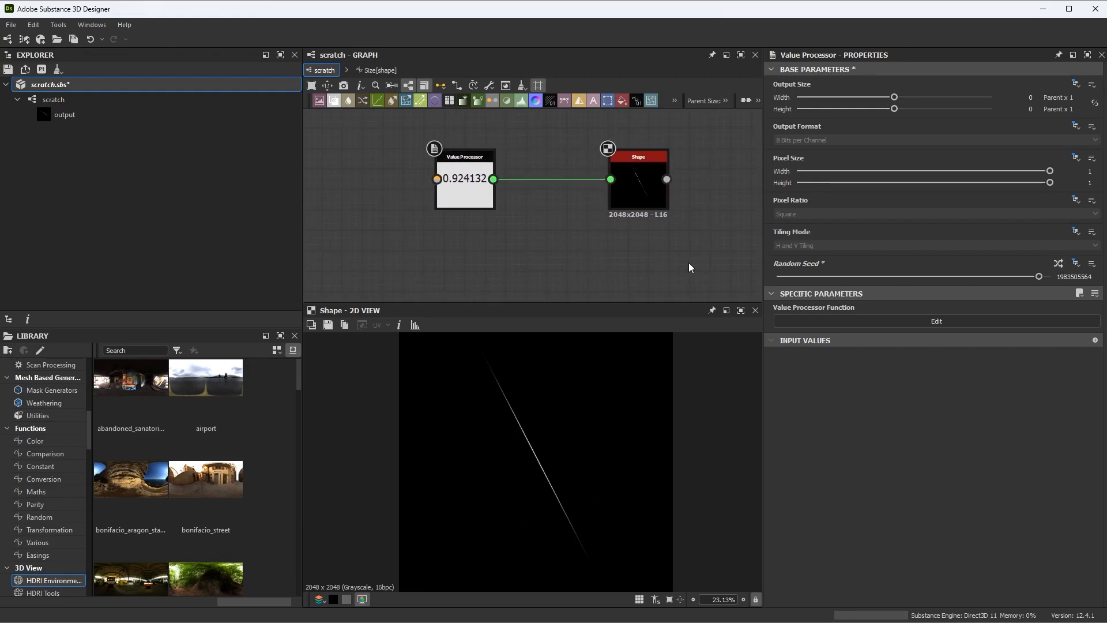
pyautogui.moveTo(574, 238); pyautogui.dragTo(470, 229, button='middle')
pyautogui.scroll(1, 480, 227)
pyautogui.press('space')
pyautogui.write('war')
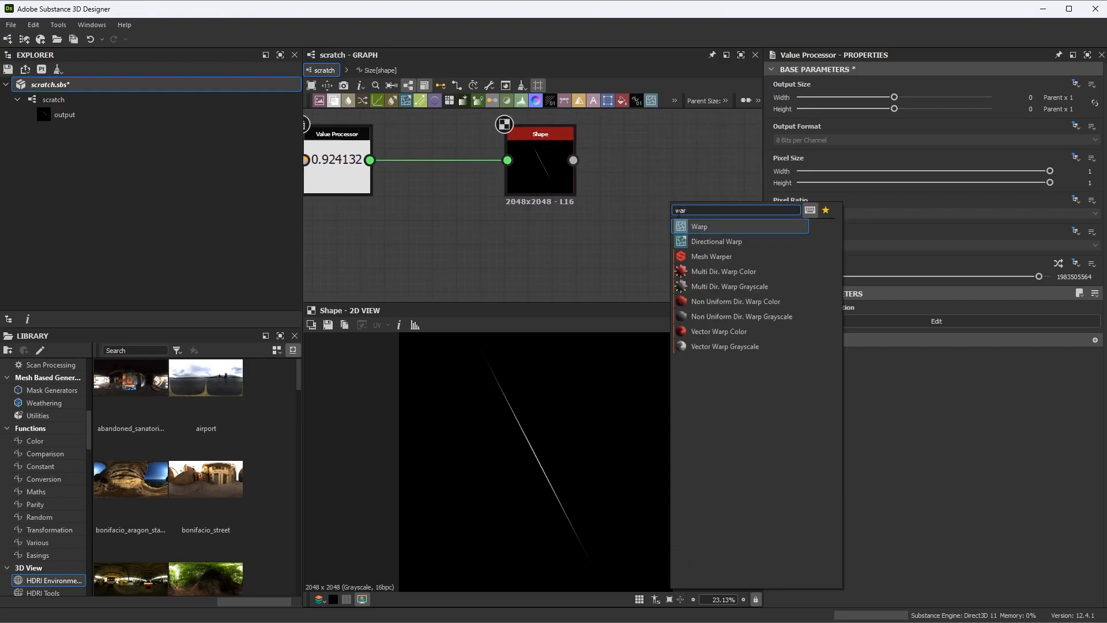
pyautogui.click(679, 224)
pyautogui.moveTo(632, 182); pyautogui.dragTo(571, 178, button='middle')
pyautogui.moveTo(582, 202); pyautogui.dragTo(632, 181)
pyautogui.moveTo(513, 158); pyautogui.dragTo(668, 208)
# Rearrange the graph's nodes to make room beneath the Shape and Warp nodes
pyautogui.scroll(-1, 568, 240)
pyautogui.moveTo(538, 231)
pyautogui.mouseDown(button='middle')
pyautogui.moveTo(538, 208)
pyautogui.moveTo(527, 227)
pyautogui.moveTo(539, 244)
pyautogui.mouseUp(button='middle')
pyautogui.scroll(-2, 539, 243)
pyautogui.moveTo(386, 137); pyautogui.dragTo(629, 219)
pyautogui.moveTo(566, 189); pyautogui.dragTo(563, 263, button='middle')
pyautogui.moveTo(511, 255); pyautogui.dragTo(535, 147)
pyautogui.moveTo(520, 192); pyautogui.dragTo(478, 199, button='middle')
# Add a Perlin Noise node to the graph and place it beneath the Shape node
pyautogui.scroll(1, 556, 234)
pyautogui.scroll(1, 555, 233)
pyautogui.press('space')
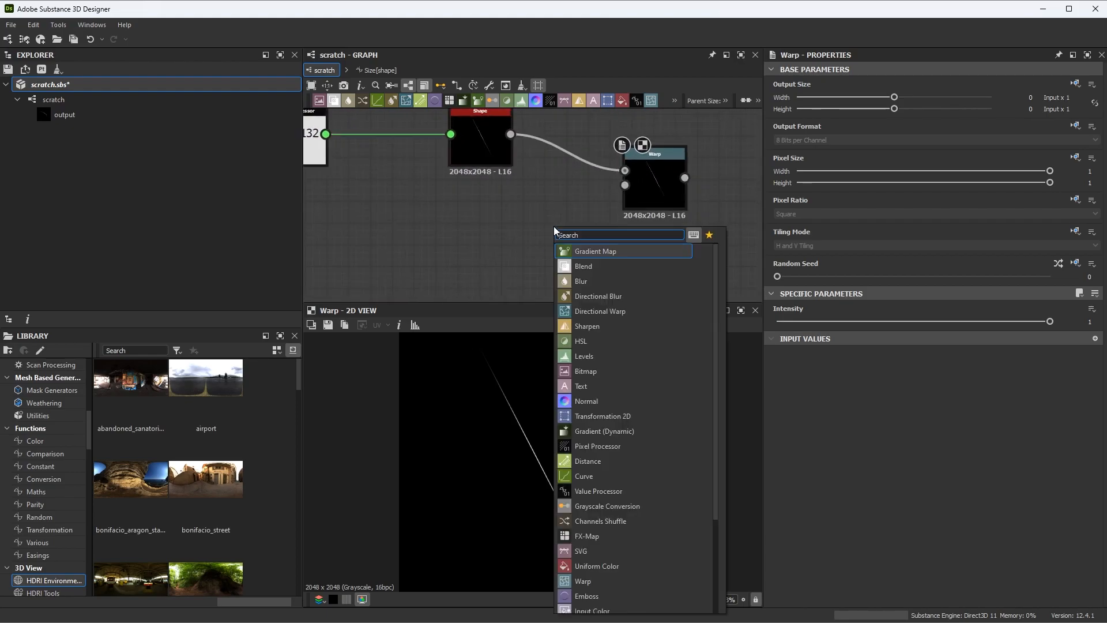
pyautogui.write('perl')
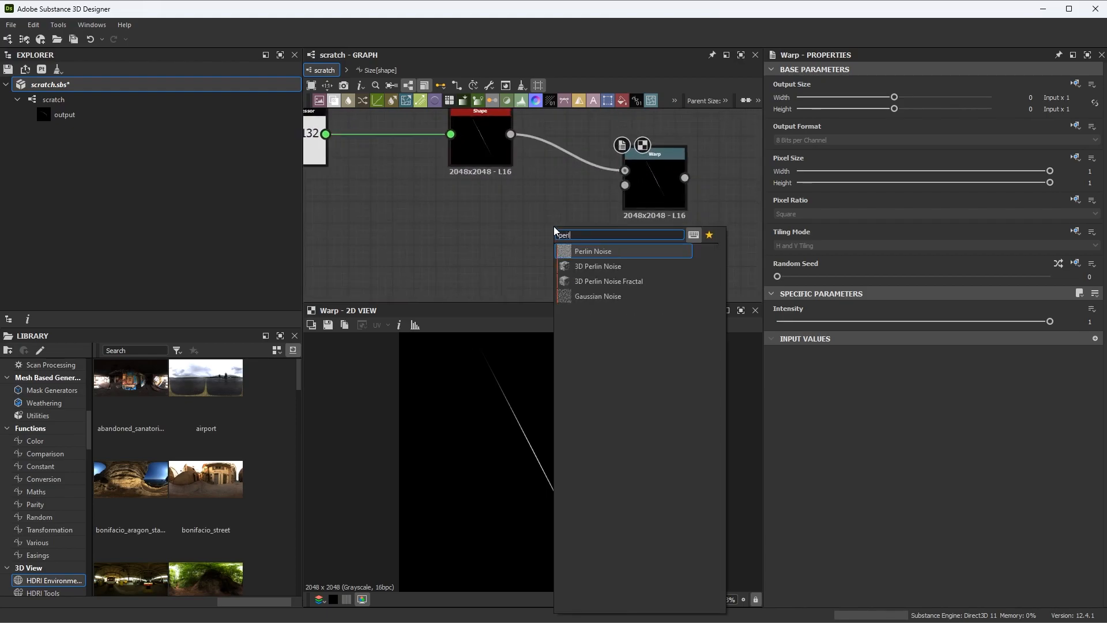
pyautogui.press('Return')
pyautogui.moveTo(541, 235); pyautogui.dragTo(476, 232)
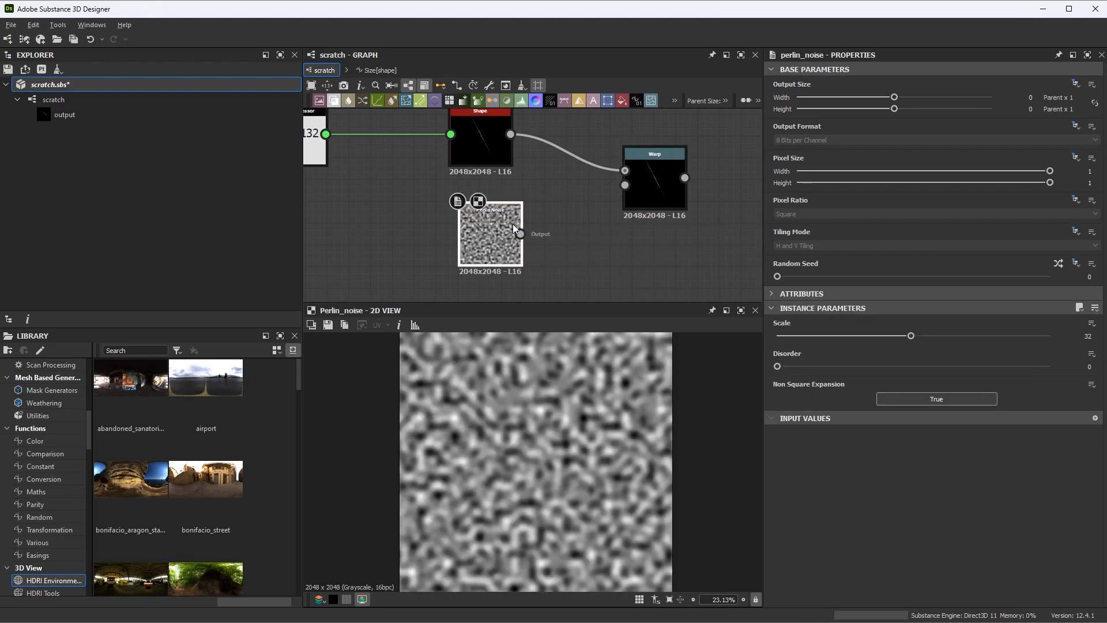
# Connect the Perlin Noise output to the Warp node's Gradient Input and preview the Warp node
pyautogui.scroll(2, 549, 251)
pyautogui.moveTo(548, 250); pyautogui.dragTo(501, 274, button='middle')
pyautogui.moveTo(452, 244); pyautogui.dragTo(662, 168)
pyautogui.doubleClick(679, 163)
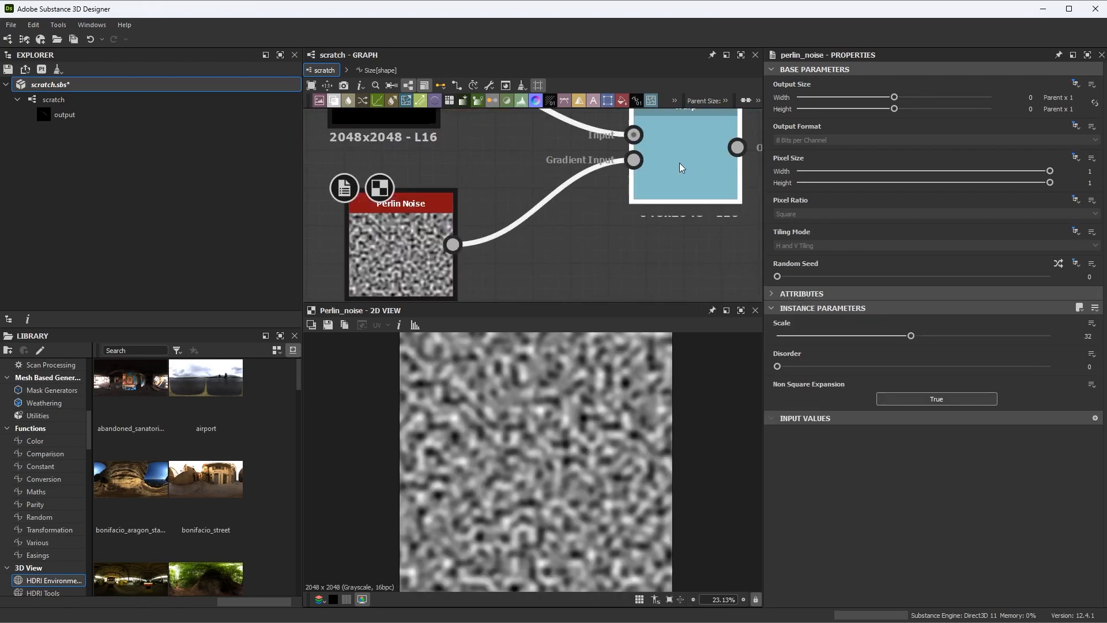
pyautogui.scroll(1, 558, 393)
pyautogui.scroll(-1, 578, 226)
pyautogui.moveTo(625, 190); pyautogui.dragTo(632, 167, button='middle')
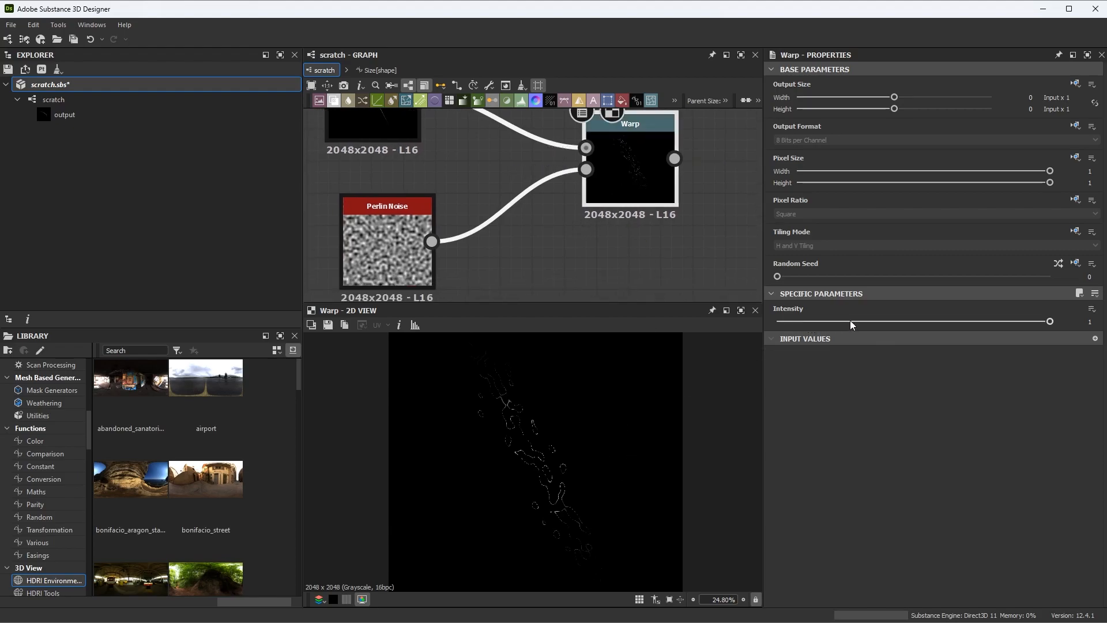
# Set the Warp node's Intensity to 0.05 and move the node up roughly level with the Shape node
pyautogui.moveTo(948, 324); pyautogui.dragTo(790, 325)
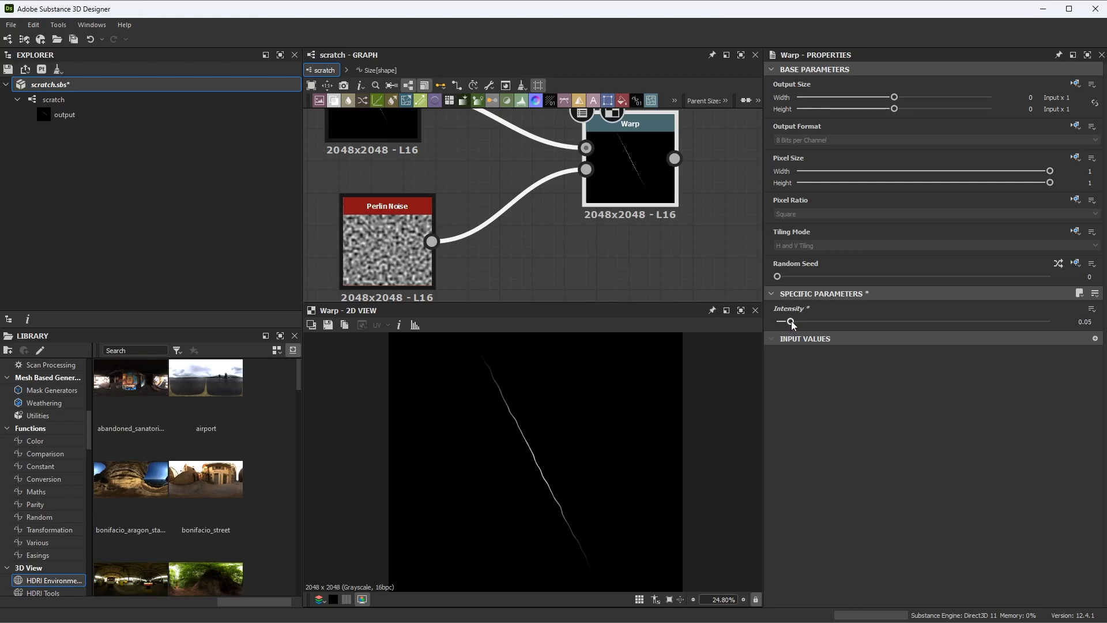
pyautogui.scroll(1, 565, 460)
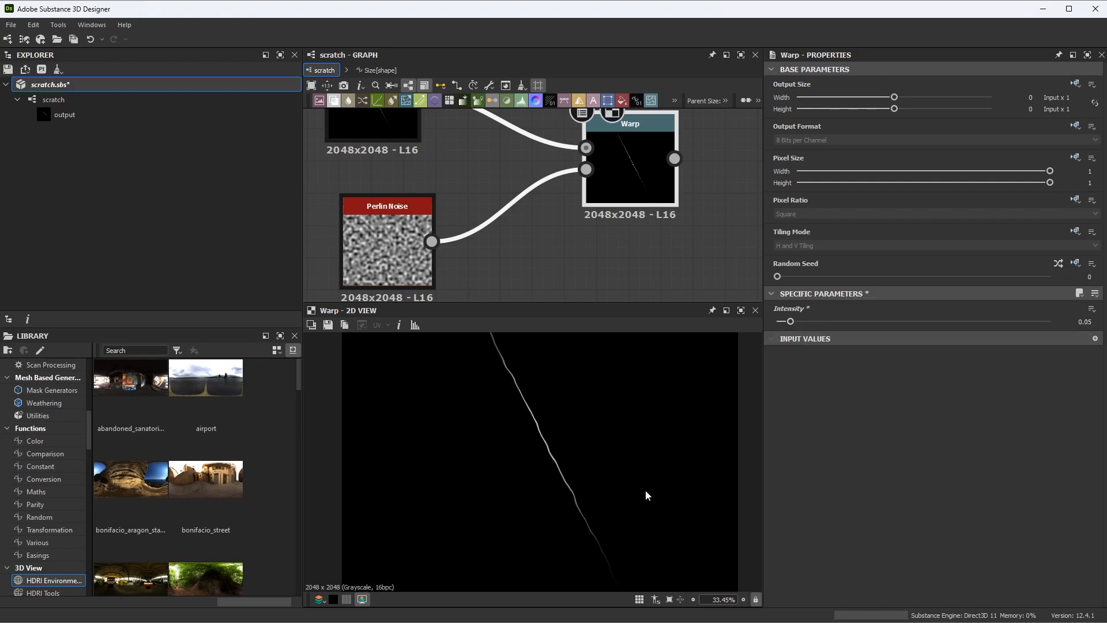
pyautogui.scroll(-1, 645, 496)
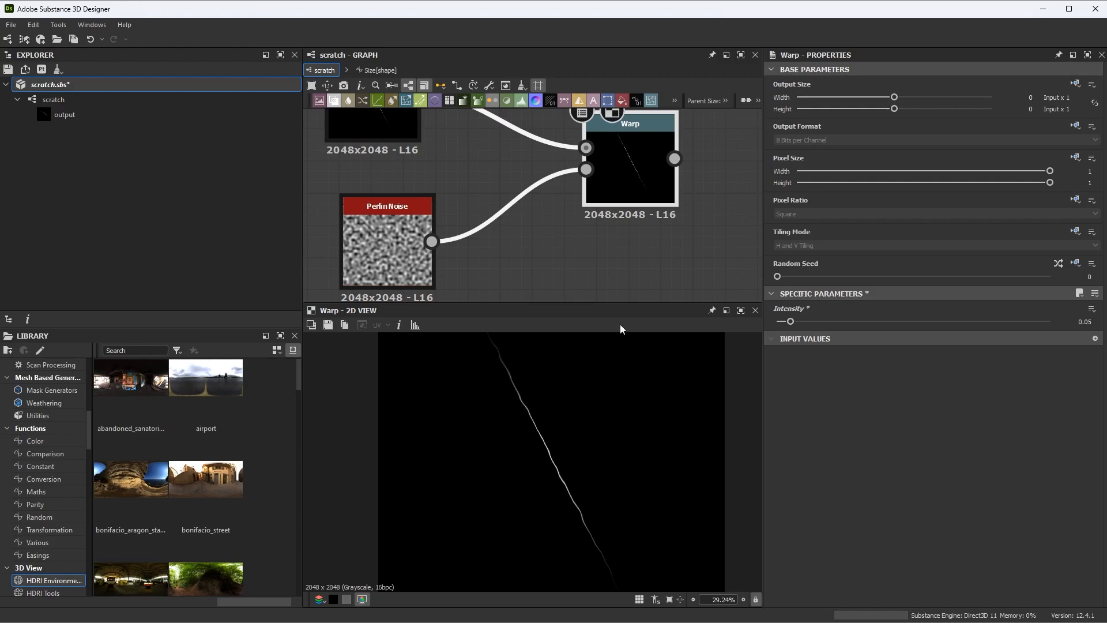
pyautogui.scroll(-3, 626, 234)
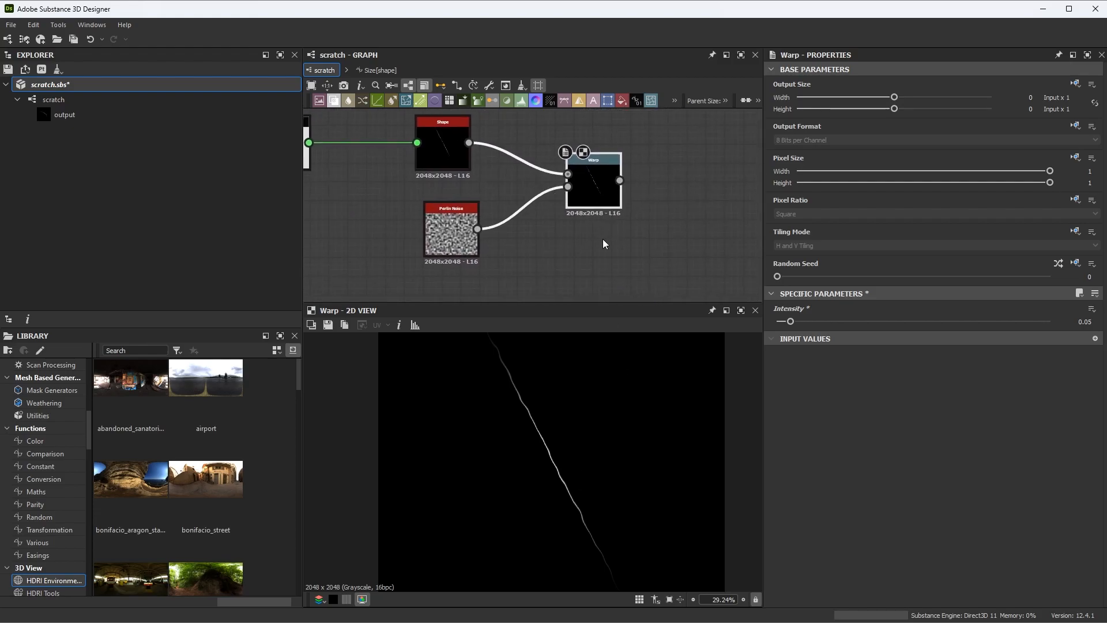
pyautogui.moveTo(598, 191); pyautogui.dragTo(589, 163)
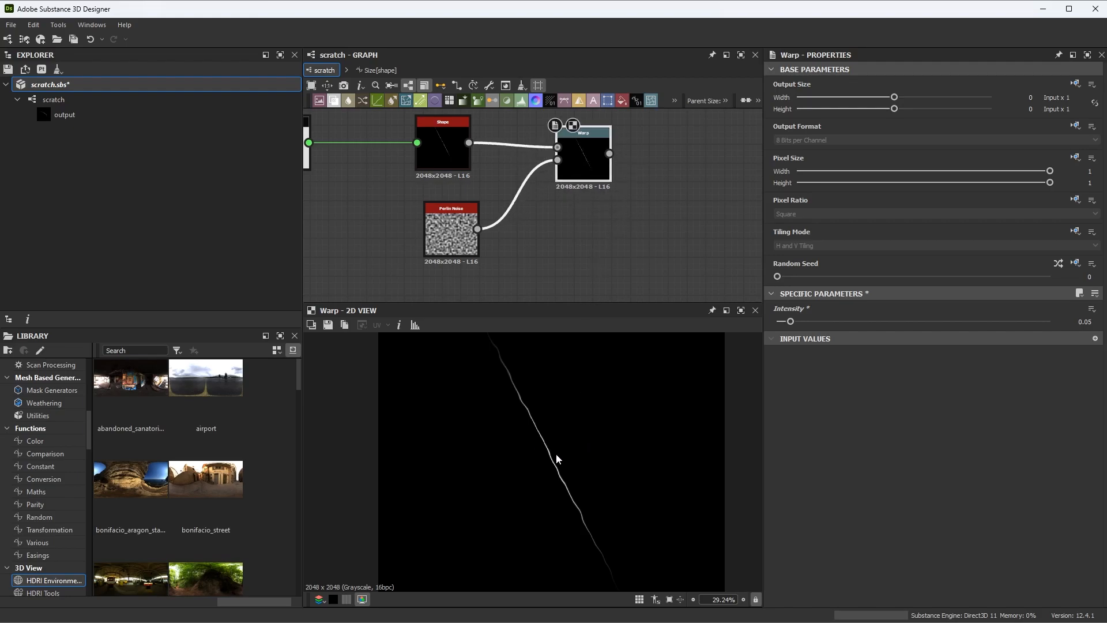
# Add a Multi Dir. Warp Grayscale node after the Warp node and connect the Warp's output to its Input
pyautogui.moveTo(632, 244); pyautogui.dragTo(557, 255, button='middle')
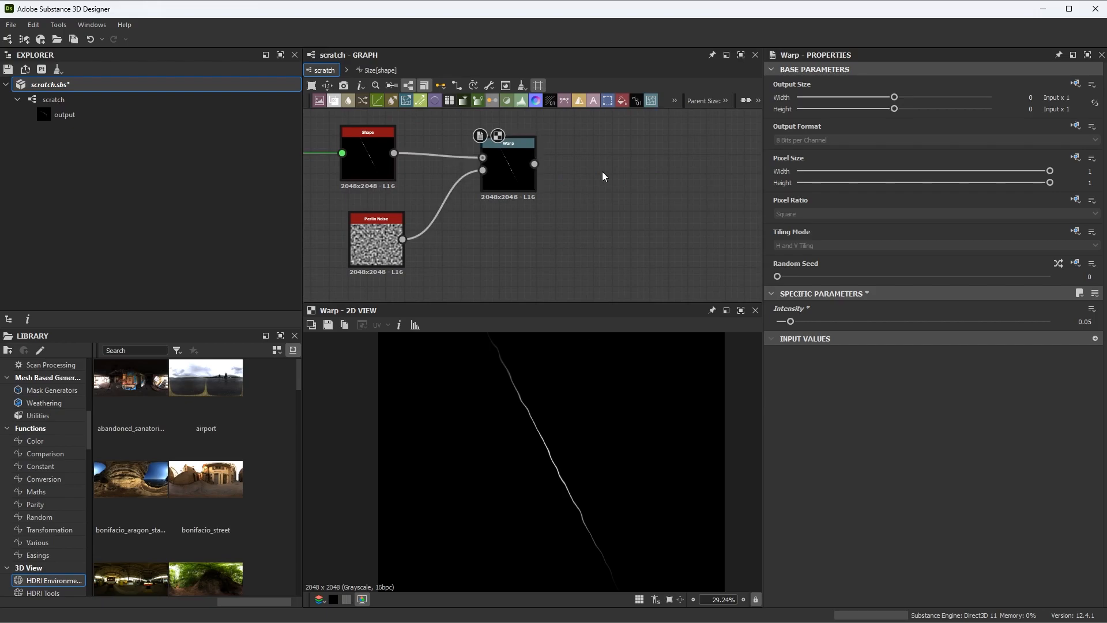
pyautogui.press('space')
pyautogui.write('mul')
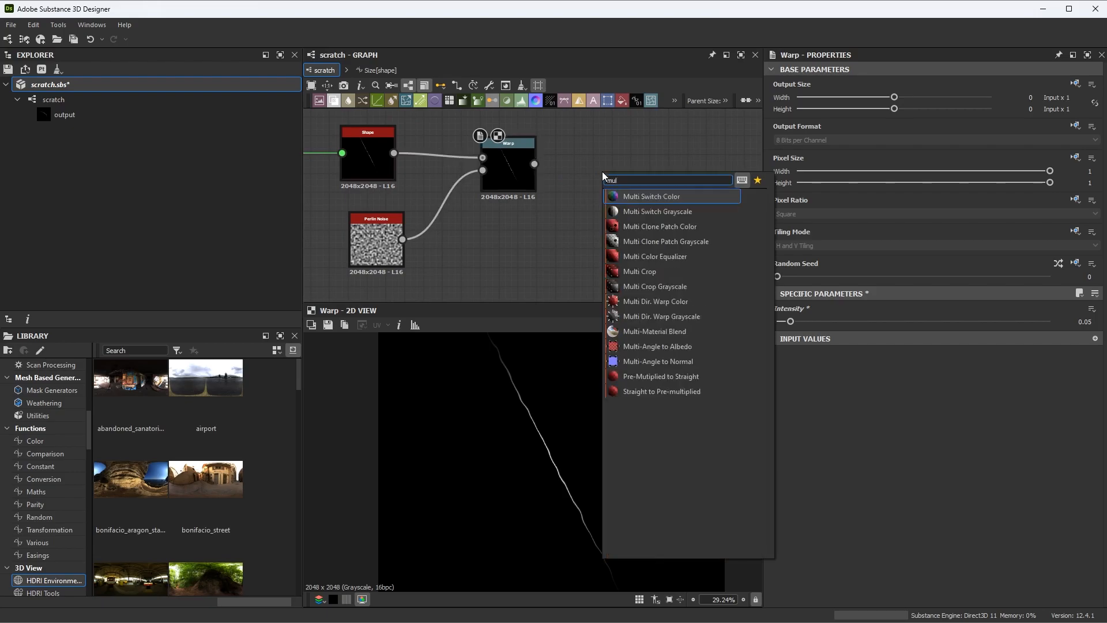
pyautogui.click(669, 316)
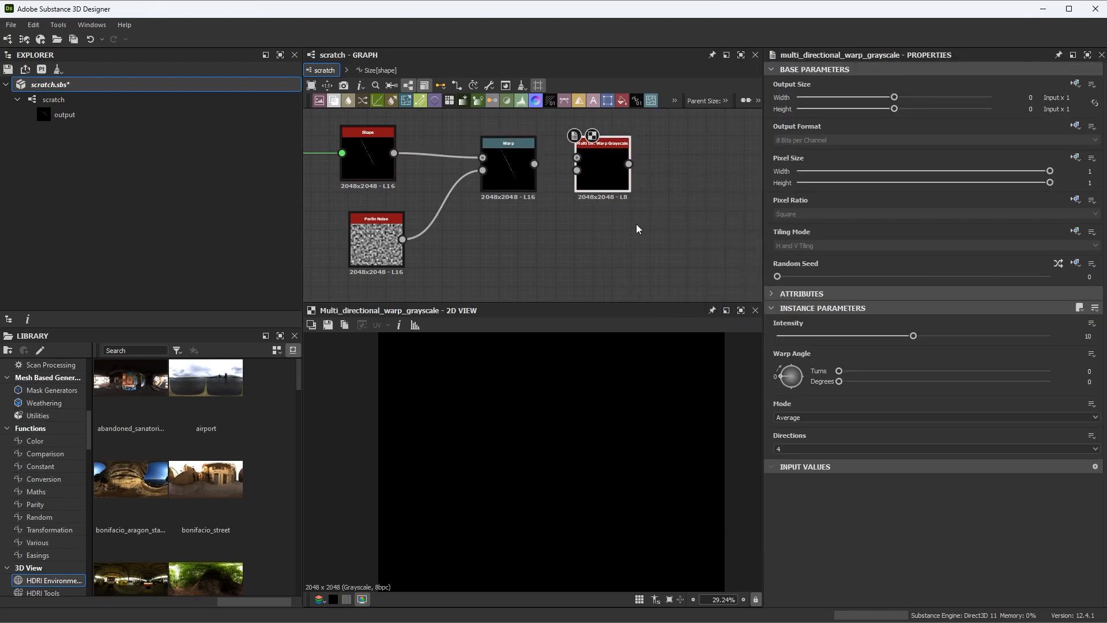
pyautogui.scroll(2, 588, 205)
pyautogui.moveTo(614, 162); pyautogui.dragTo(651, 188)
pyautogui.moveTo(518, 145)
pyautogui.mouseDown()
pyautogui.moveTo(615, 156)
pyautogui.moveTo(662, 200)
pyautogui.mouseUp()
pyautogui.scroll(-1, 605, 233)
# Add a second Shape node beneath the Warp node and set its Pattern to Paraboloid
pyautogui.moveTo(596, 252); pyautogui.dragTo(591, 226, button='middle')
pyautogui.scroll(-1, 556, 224)
pyautogui.press('space')
pyautogui.write('shape')
pyautogui.click(557, 257)
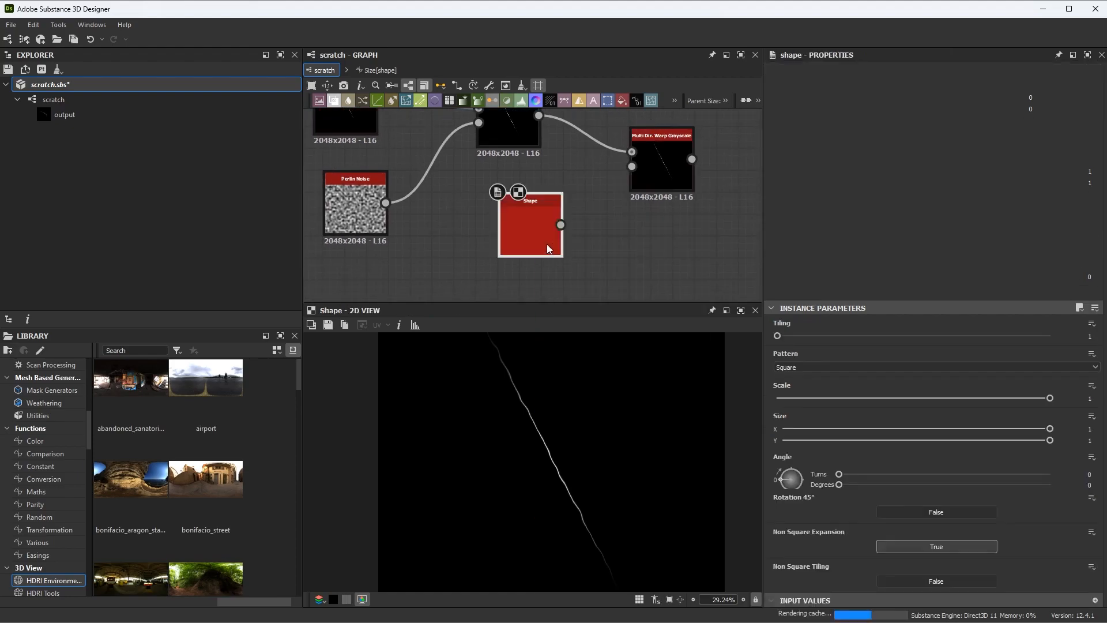
pyautogui.click(817, 368)
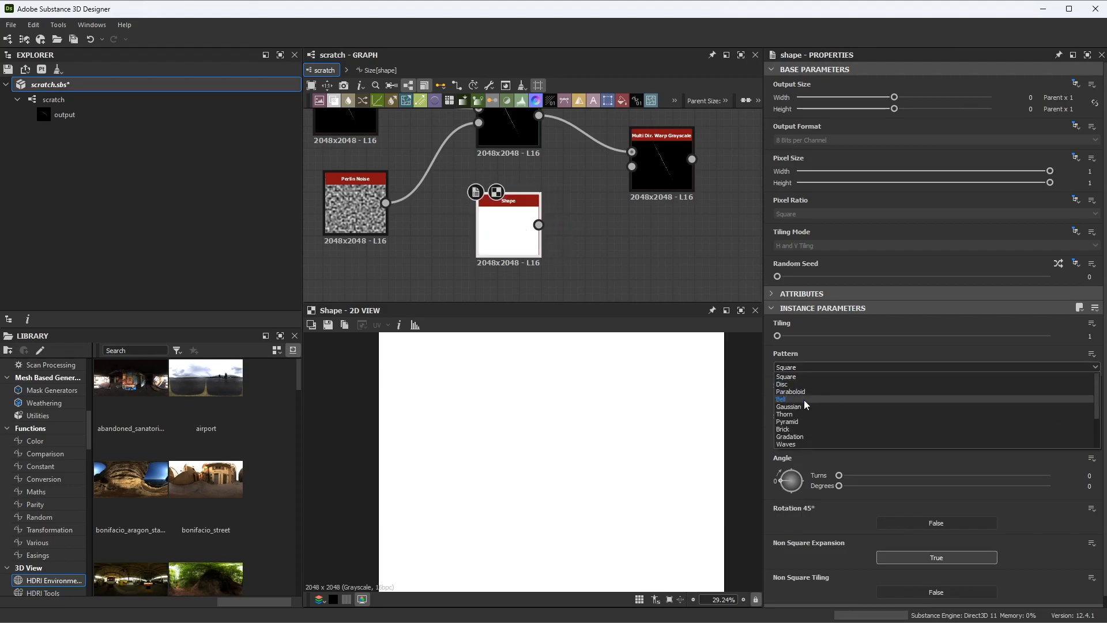
pyautogui.click(805, 392)
pyautogui.scroll(-2, 580, 470)
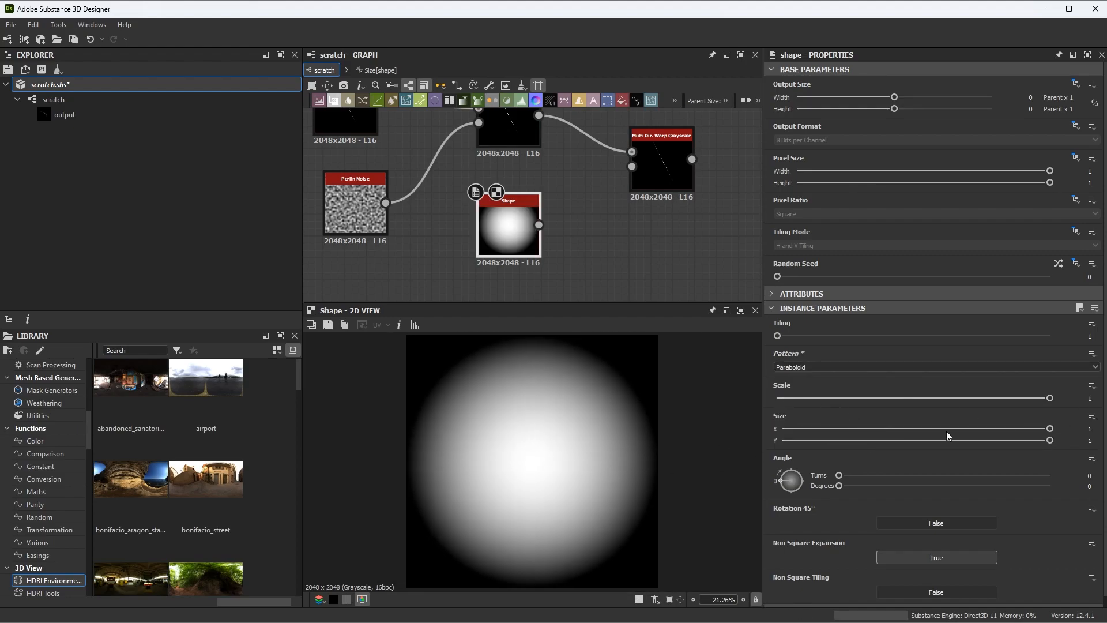
# Connect the Paraboloid Shape to the Multi Dir. Warp Grayscale node's Intensity Input and preview the warp node
pyautogui.moveTo(578, 206); pyautogui.dragTo(525, 239, button='middle')
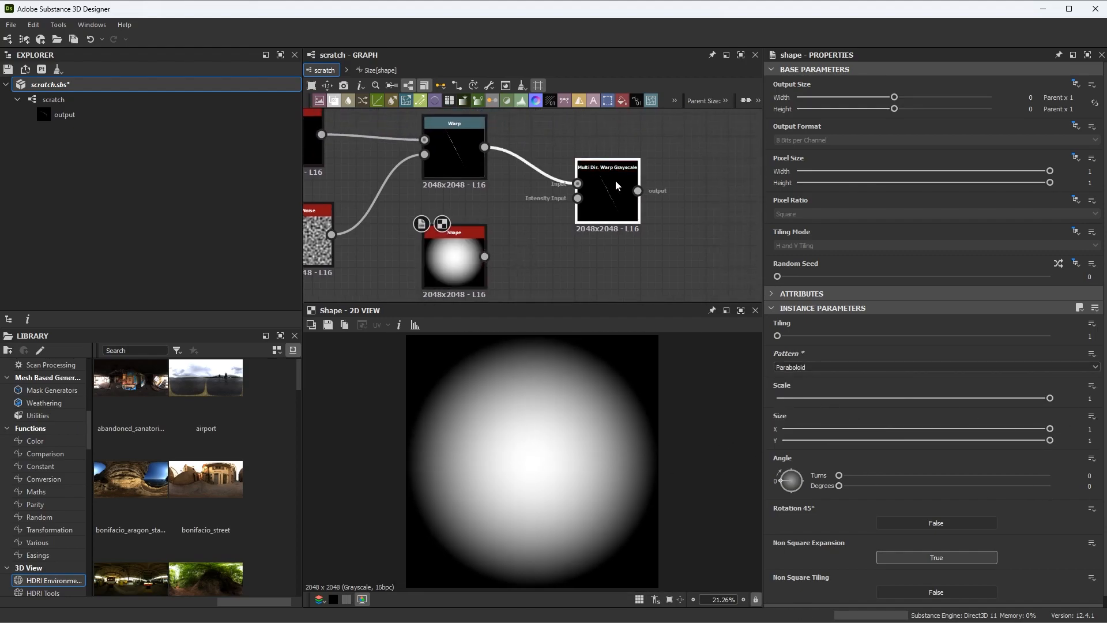
pyautogui.moveTo(485, 257); pyautogui.dragTo(616, 213)
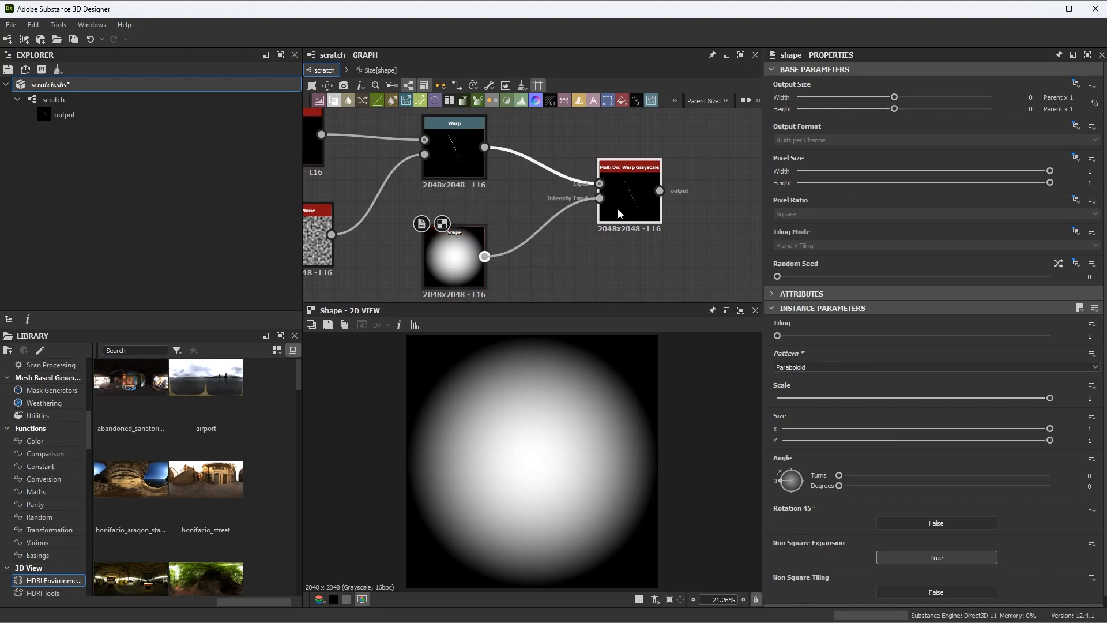
pyautogui.click(617, 208)
pyautogui.doubleClick(629, 202)
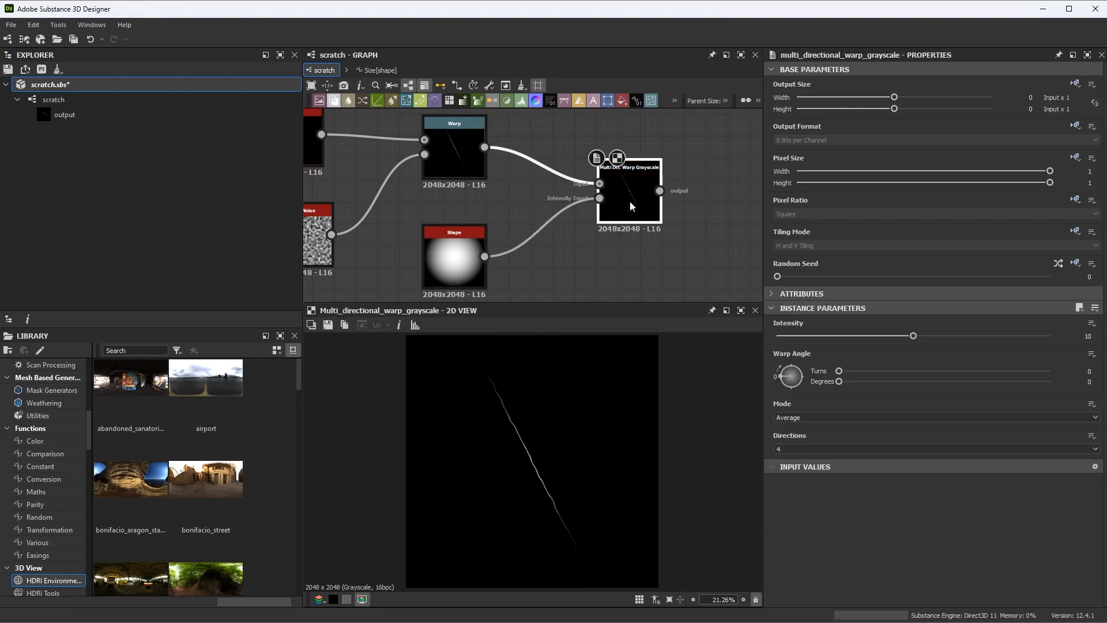
pyautogui.scroll(4, 598, 492)
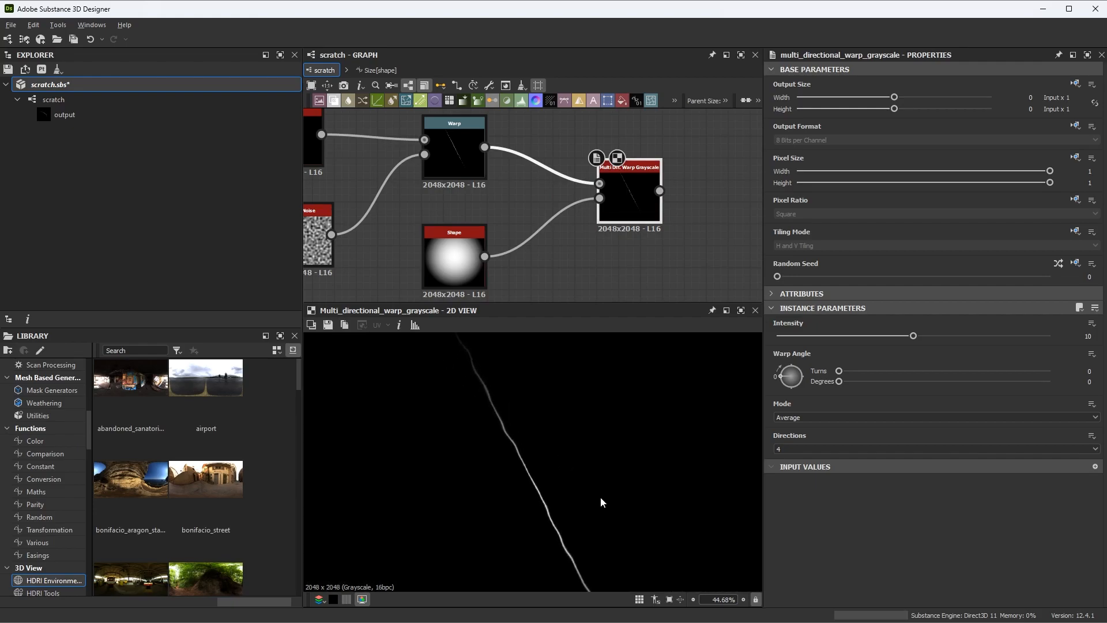
# Set the Multi Dir. Warp Grayscale node's Intensity to 75 and shift the node slightly upward
pyautogui.moveTo(626, 197); pyautogui.dragTo(626, 185)
pyautogui.moveTo(913, 336); pyautogui.dragTo(1100, 353)
pyautogui.scroll(-1, 667, 494)
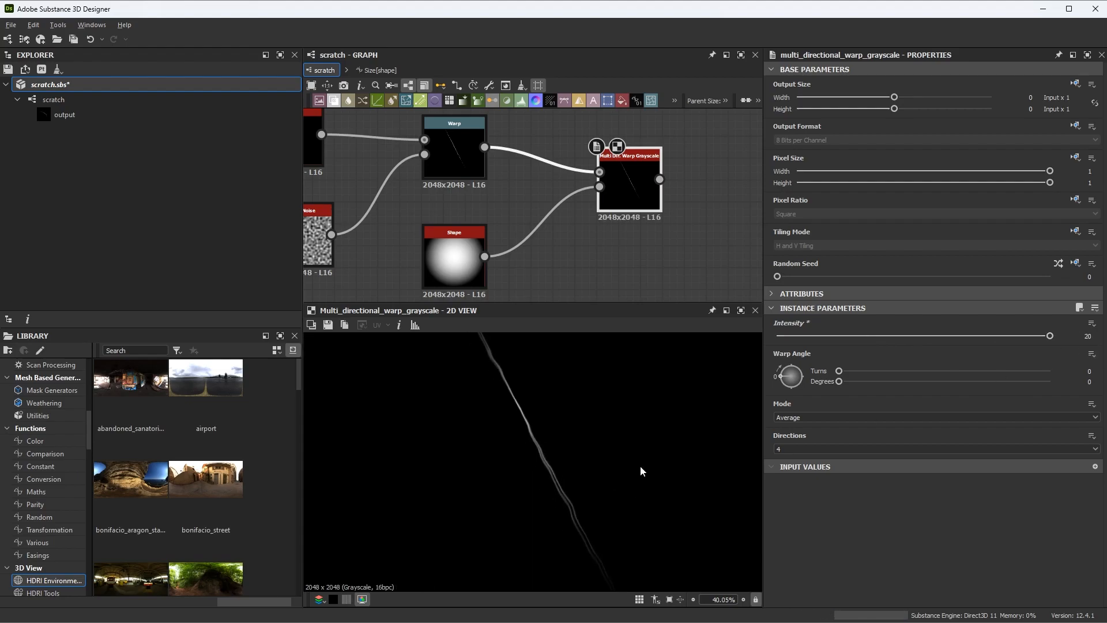
pyautogui.click(1087, 336)
pyautogui.write('75')
pyautogui.press('Return')
pyautogui.scroll(-1, 572, 451)
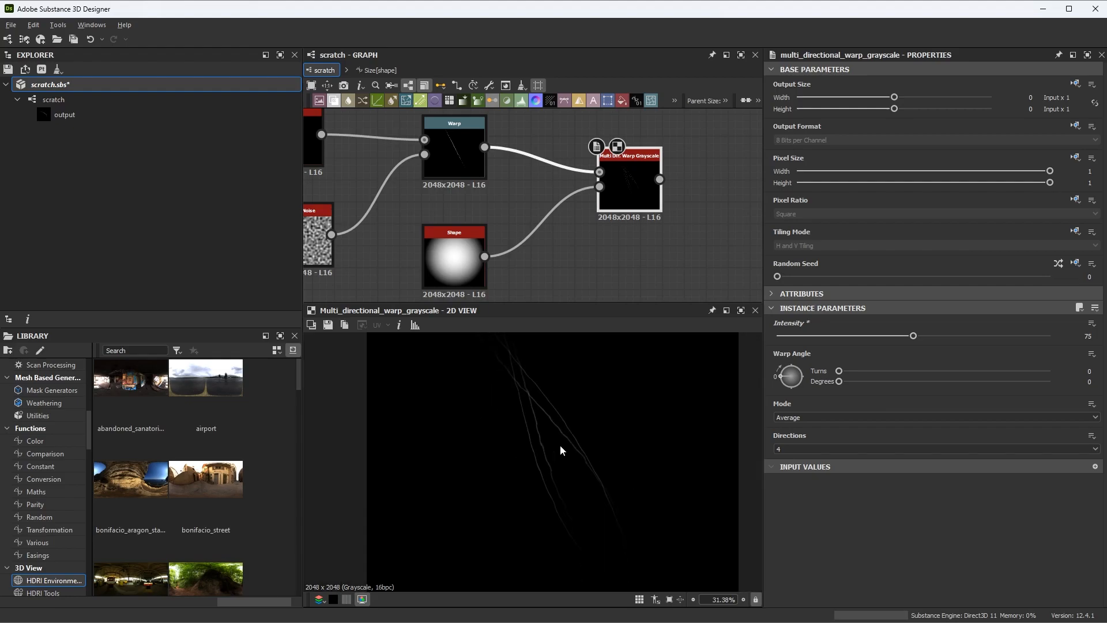
pyautogui.scroll(1, 568, 472)
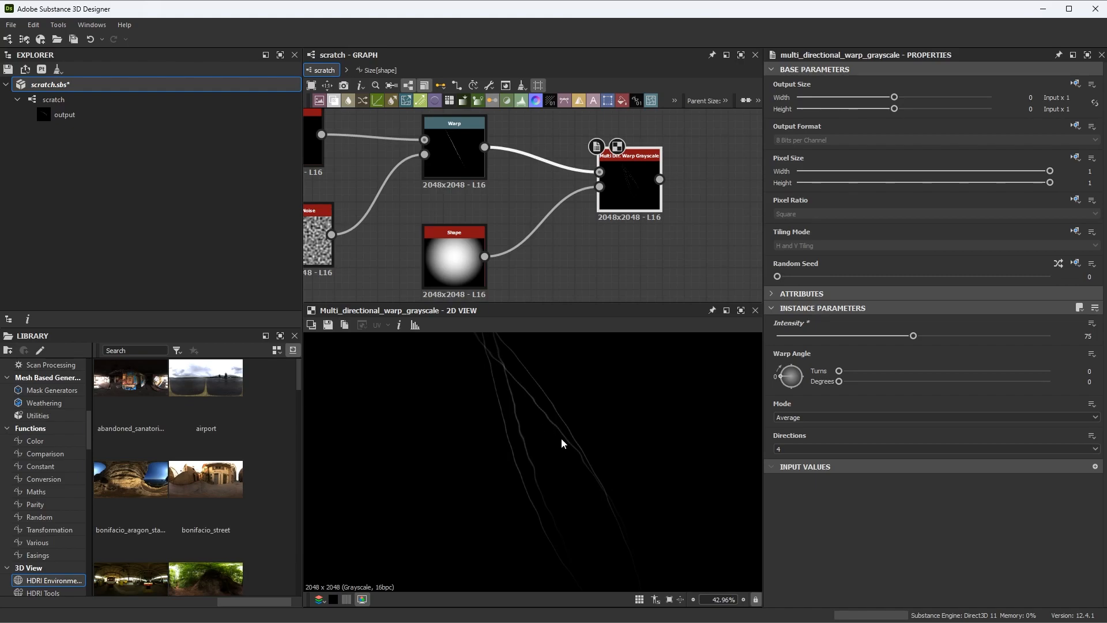
pyautogui.moveTo(622, 188); pyautogui.dragTo(621, 178)
# Add a Curve node after Multi Dir. Warp Grayscale and connect the warp's output to its input
pyautogui.moveTo(635, 187); pyautogui.dragTo(496, 194, button='middle')
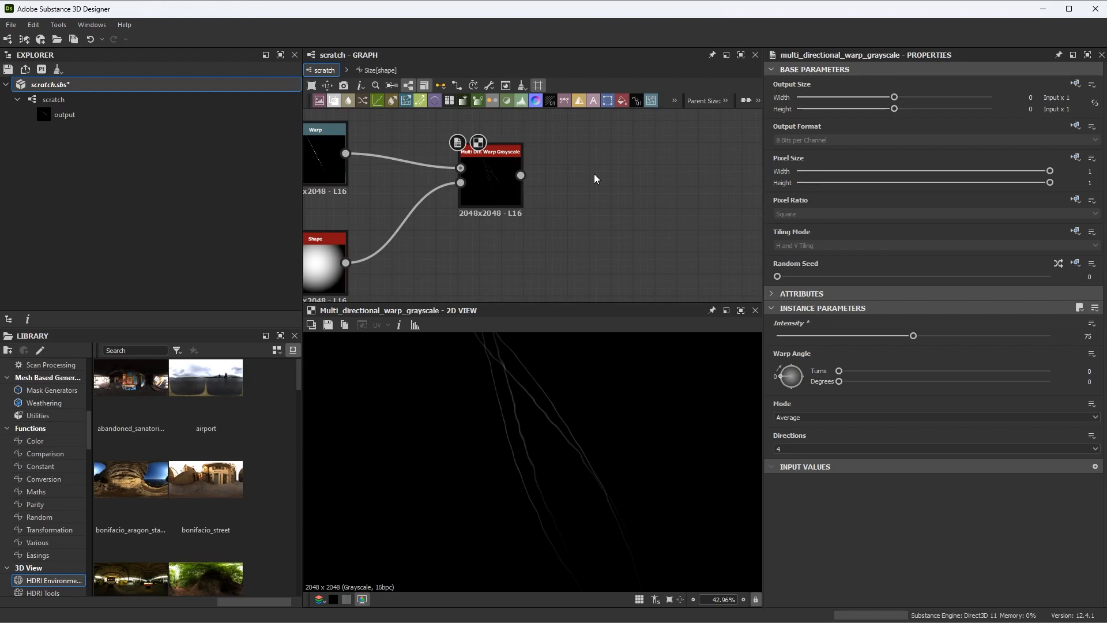
pyautogui.press('space')
pyautogui.write('cu')
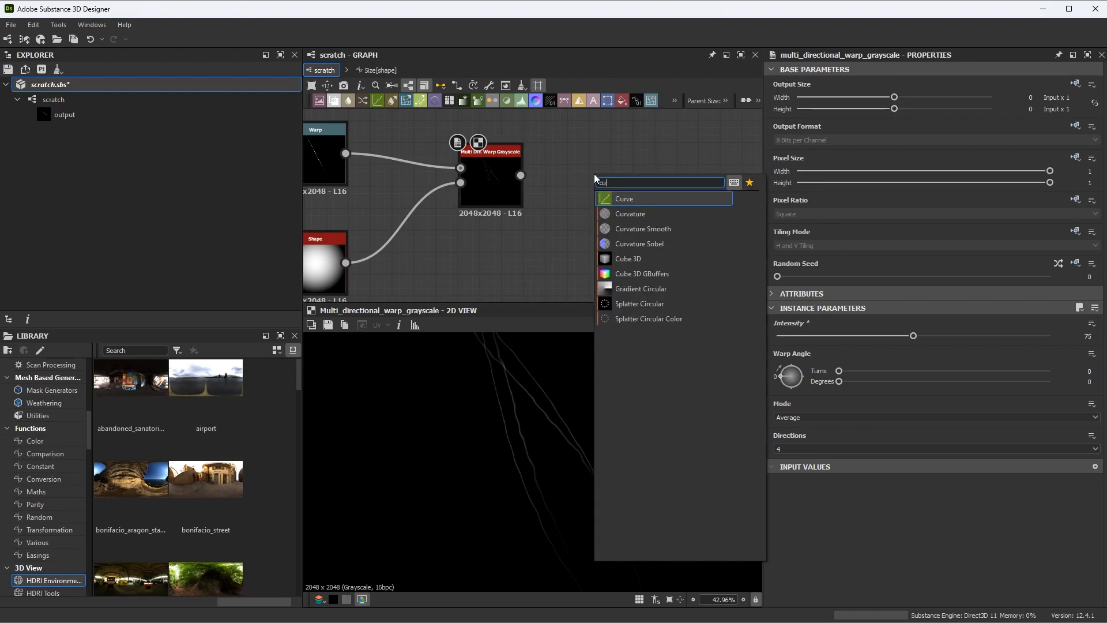
pyautogui.click(625, 203)
pyautogui.moveTo(591, 192); pyautogui.dragTo(617, 193)
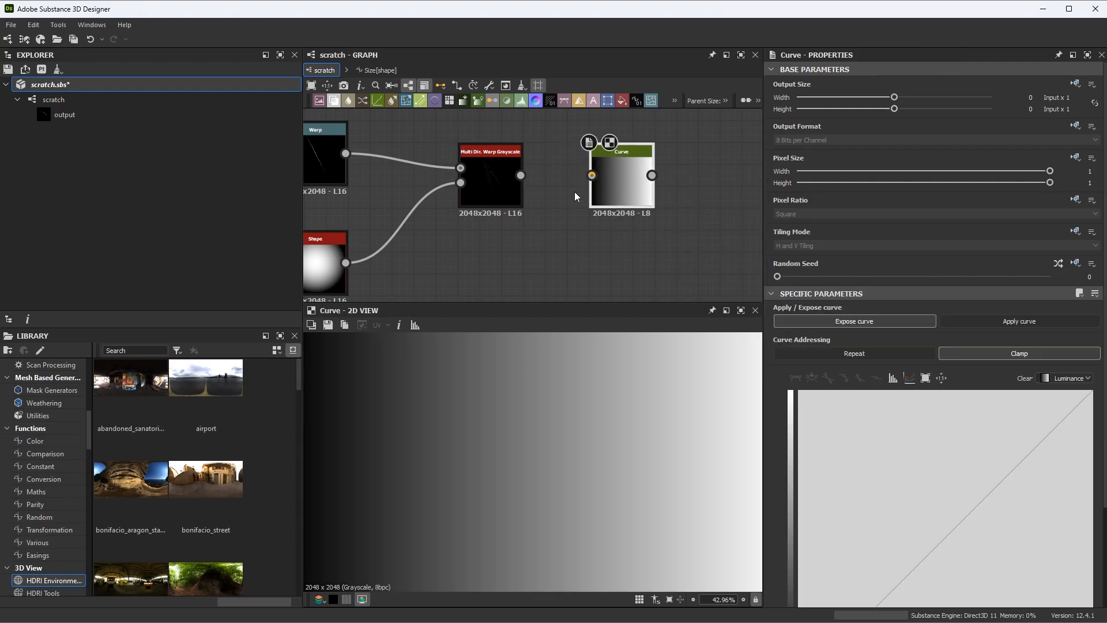
pyautogui.moveTo(520, 175); pyautogui.dragTo(592, 175)
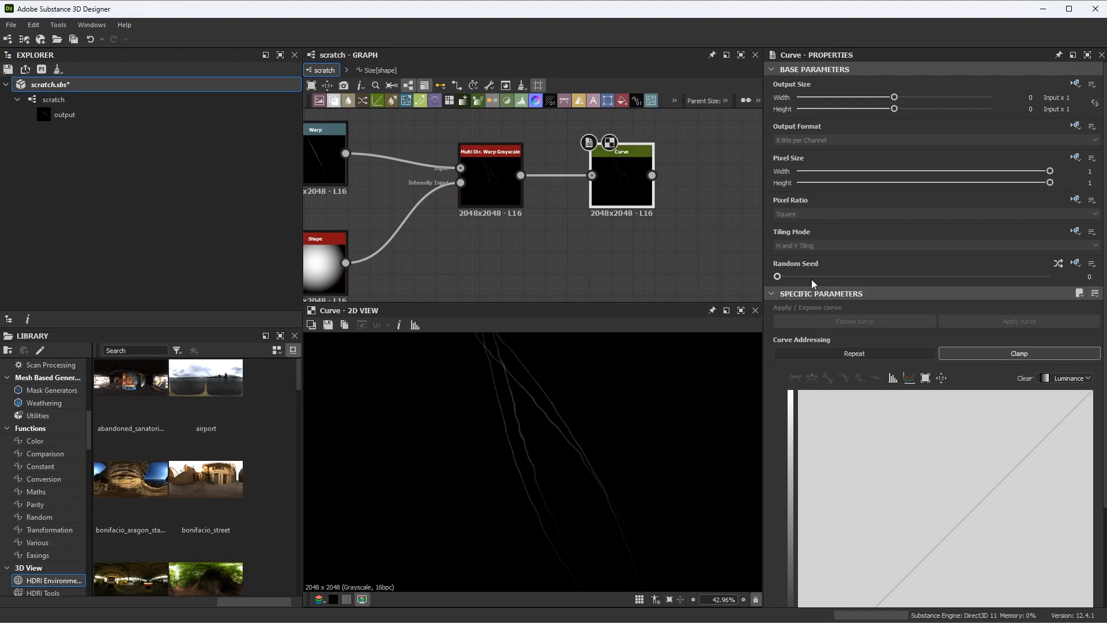
# Brighten the scratches by adding a point to the Curve node's luminance curve and moving it to about 0.09 horizontally and 0.98 vertically
pyautogui.click(767, 68)
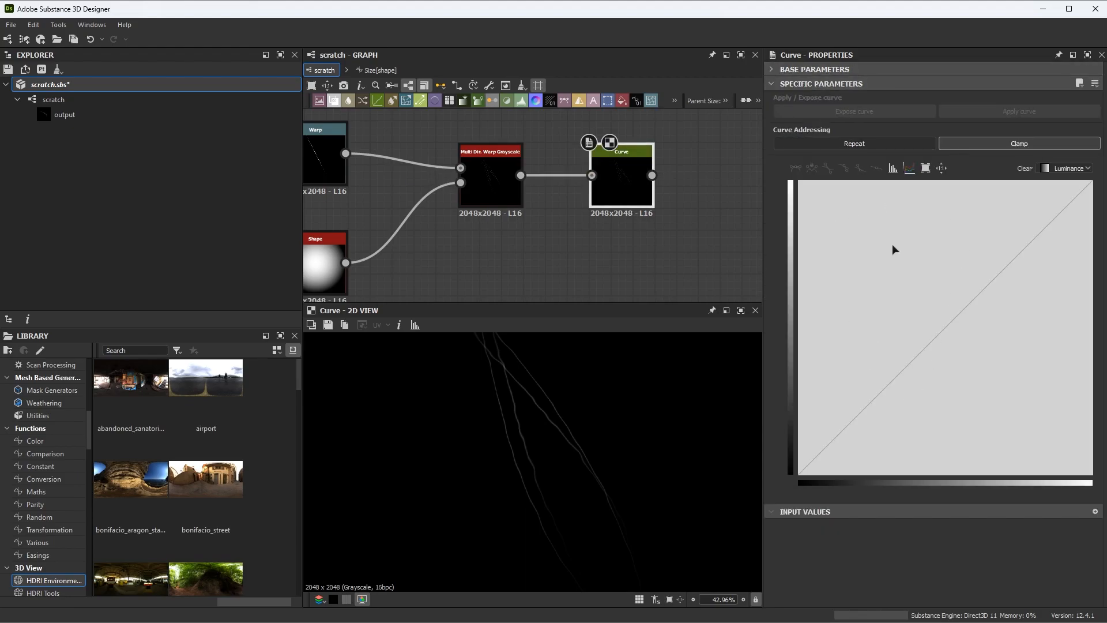
pyautogui.click(945, 327)
pyautogui.moveTo(944, 327); pyautogui.dragTo(940, 181)
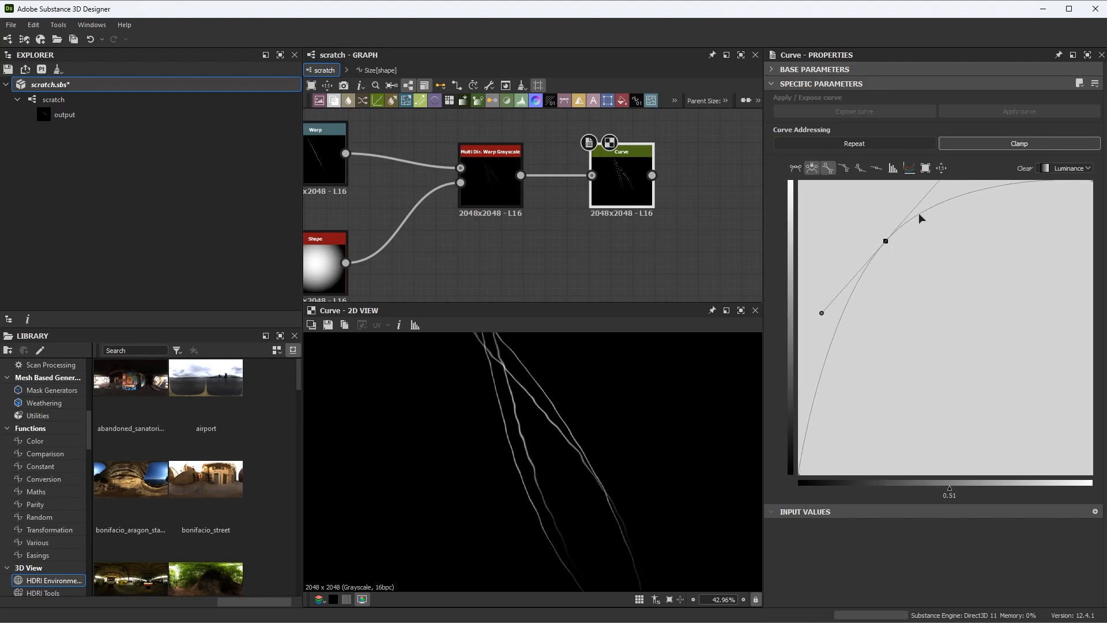
pyautogui.moveTo(886, 242); pyautogui.dragTo(844, 240)
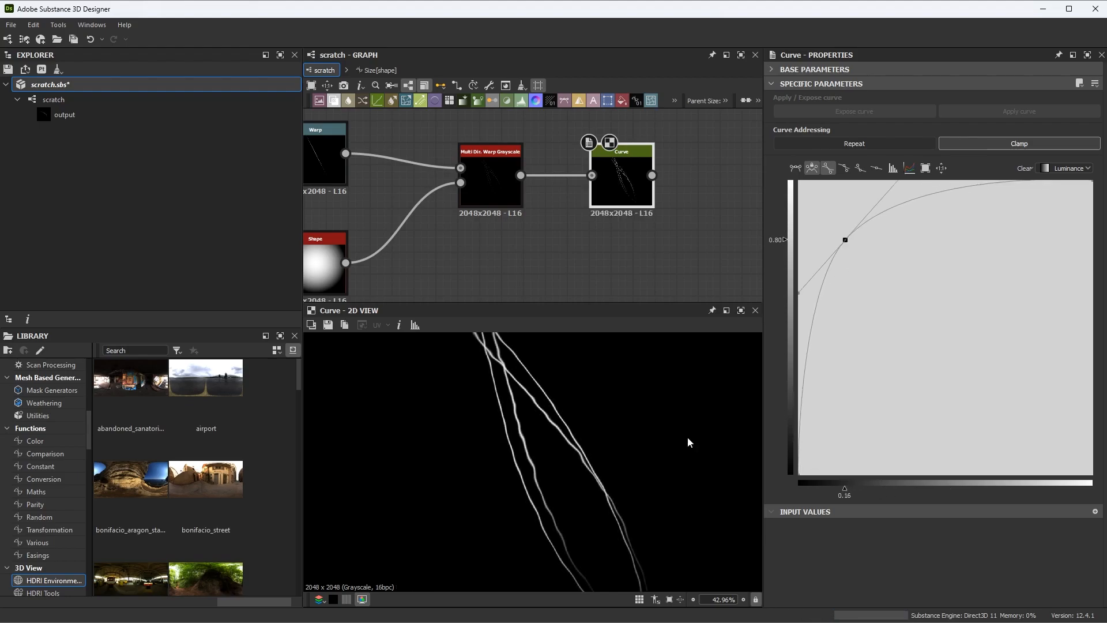
pyautogui.scroll(-3, 634, 448)
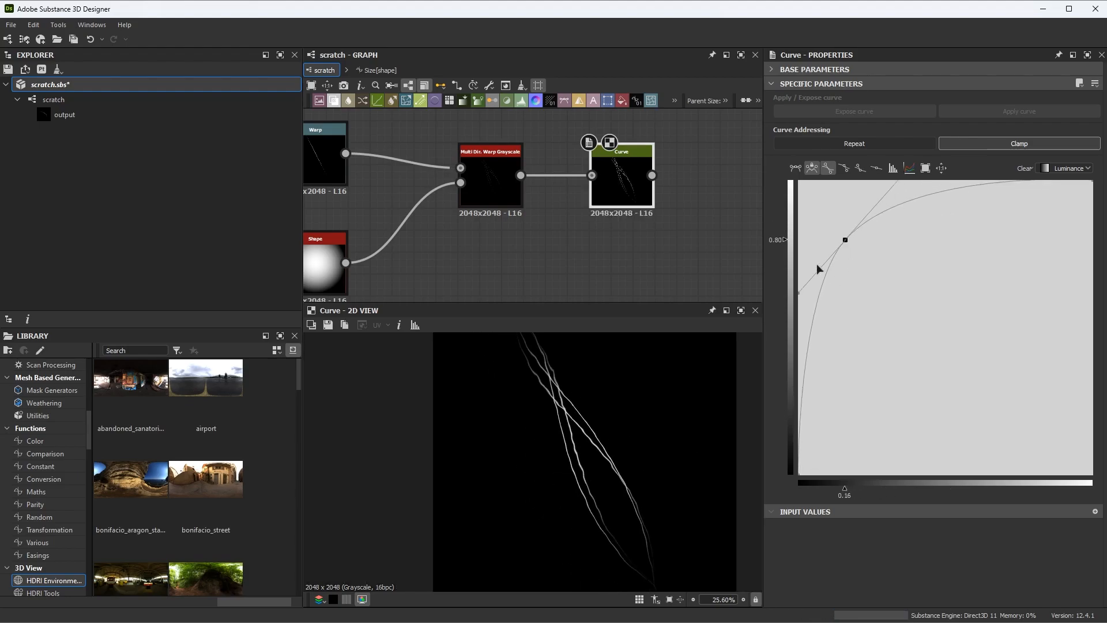
pyautogui.moveTo(799, 295); pyautogui.dragTo(825, 186)
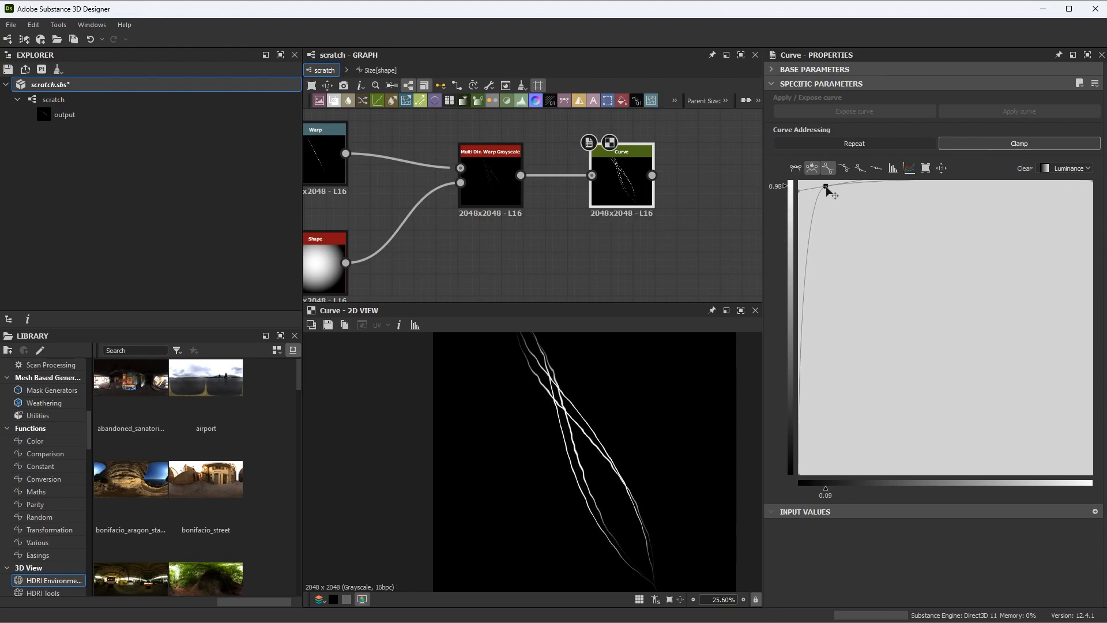
pyautogui.scroll(-1, 648, 469)
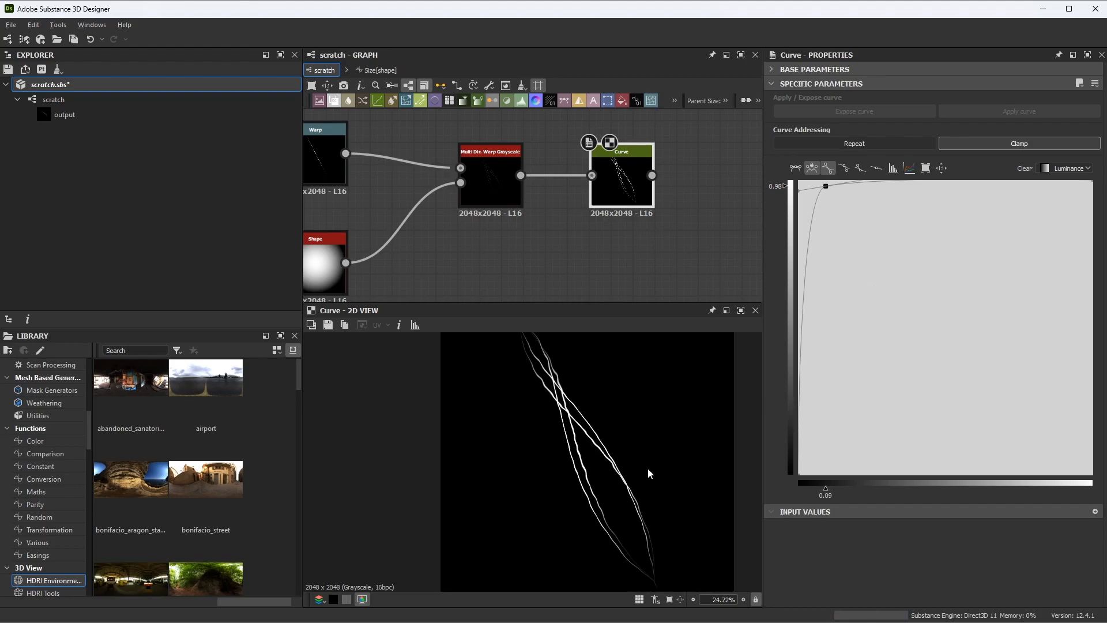
pyautogui.scroll(5, 535, 354)
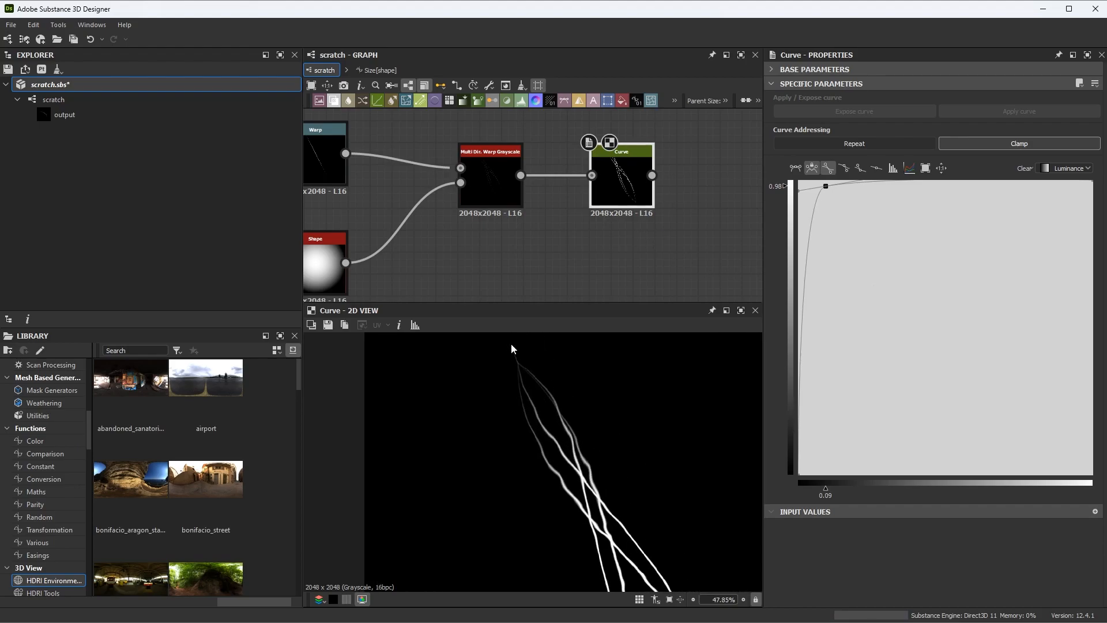
pyautogui.moveTo(607, 531); pyautogui.dragTo(542, 363, button='middle')
pyautogui.scroll(-2, 536, 381)
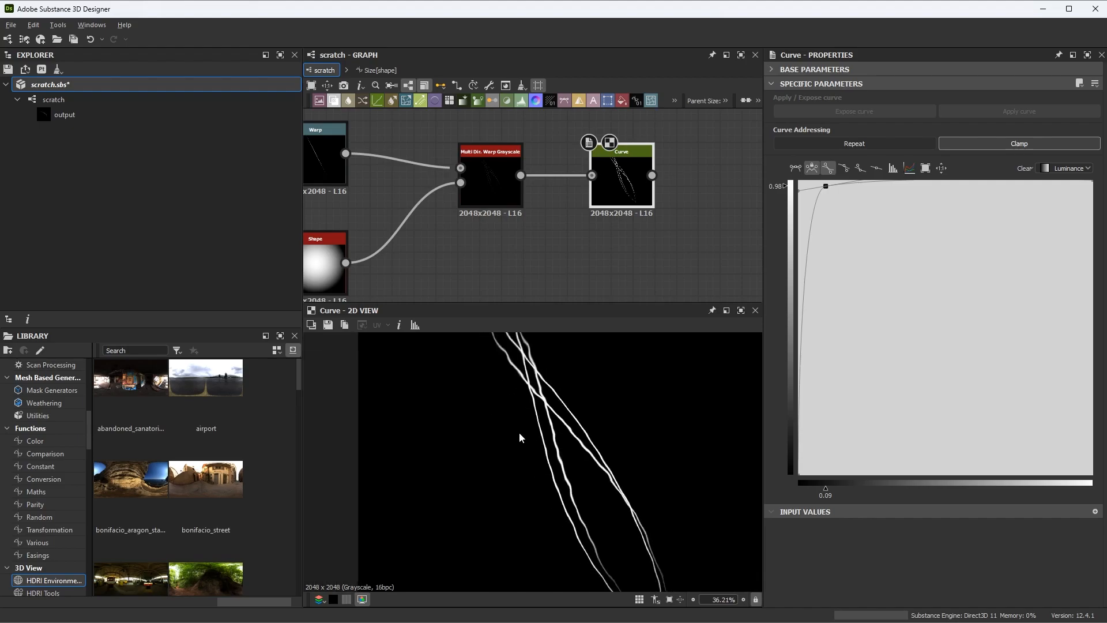
# Soften the brightening by moving the Curve node's luminance point to about 0.16 horizontally and 0.97 vertically
pyautogui.moveTo(642, 478); pyautogui.dragTo(609, 445, button='middle')
pyautogui.scroll(-2, 608, 445)
pyautogui.moveTo(566, 409); pyautogui.dragTo(578, 441, button='middle')
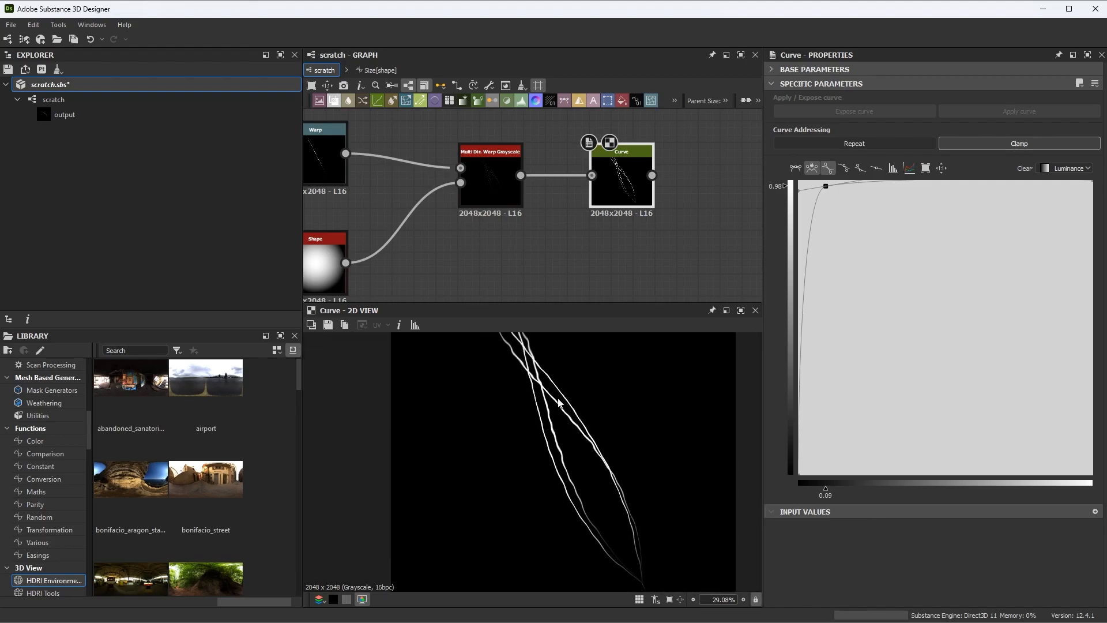
pyautogui.moveTo(800, 190); pyautogui.dragTo(844, 187)
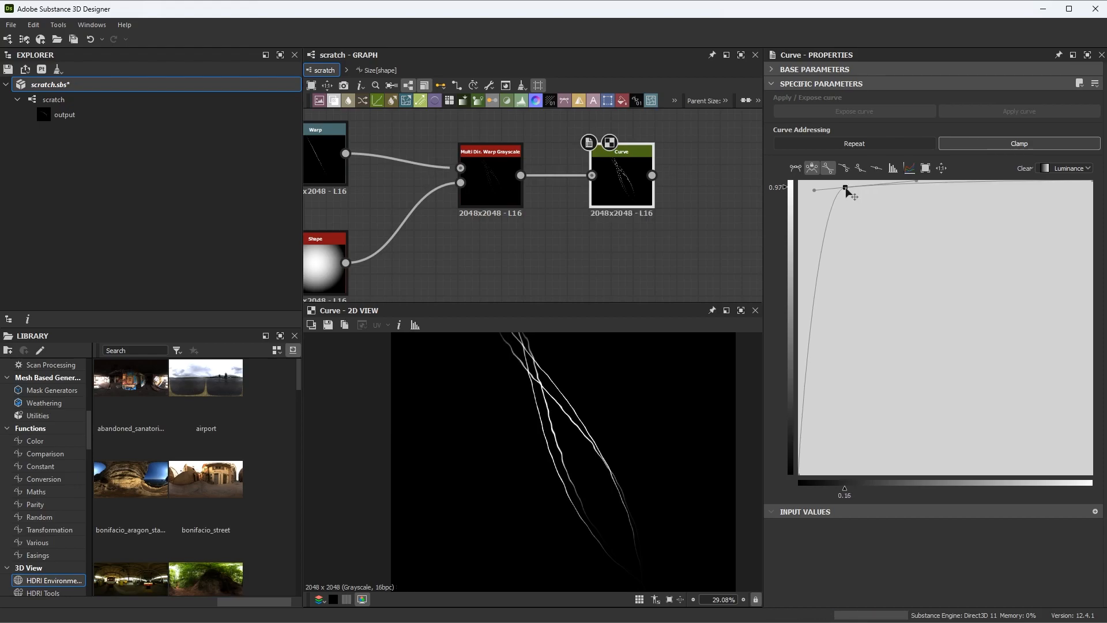
pyautogui.scroll(-2, 512, 445)
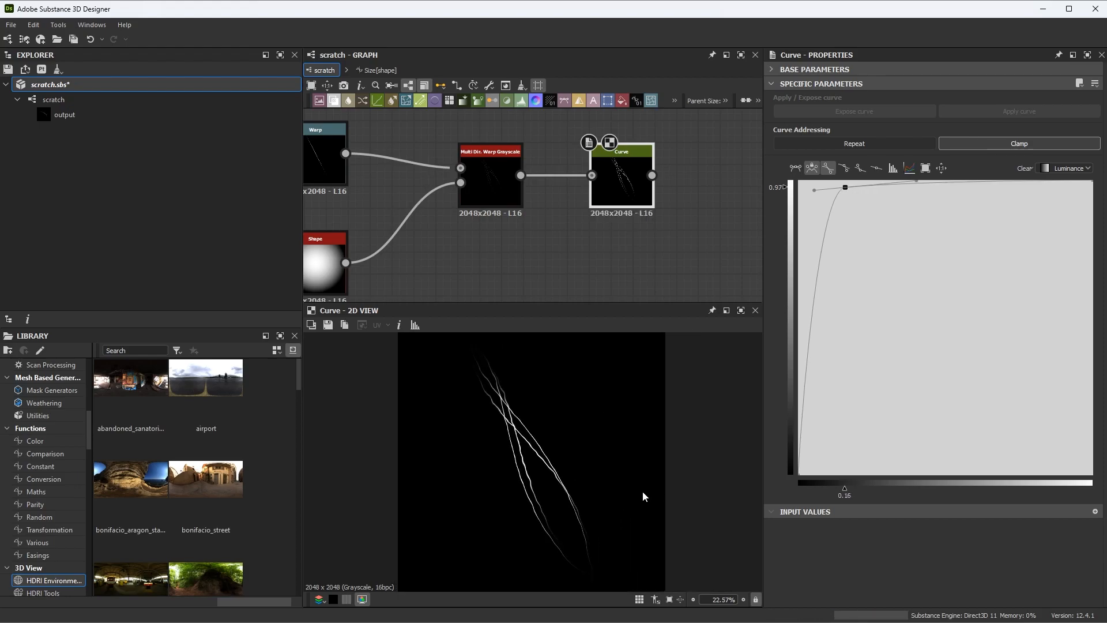
# Raise the Multi Dir. Warp Grayscale node's Intensity to about 78.16 and turn its Warp Angle to about 28.79 degrees
pyautogui.click(496, 178)
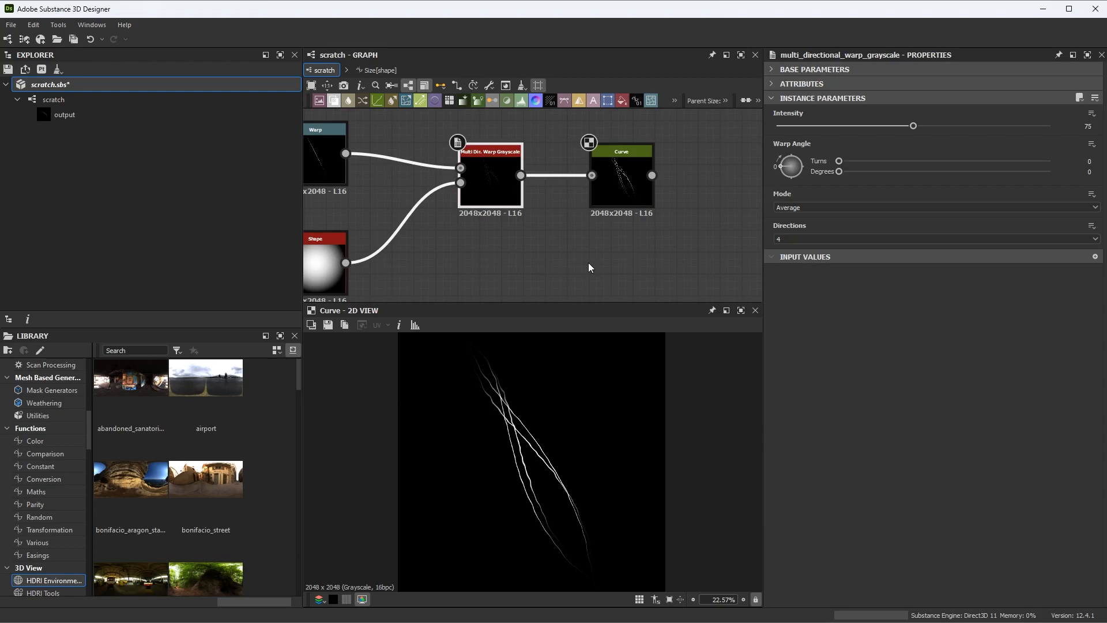
pyautogui.scroll(2, 558, 244)
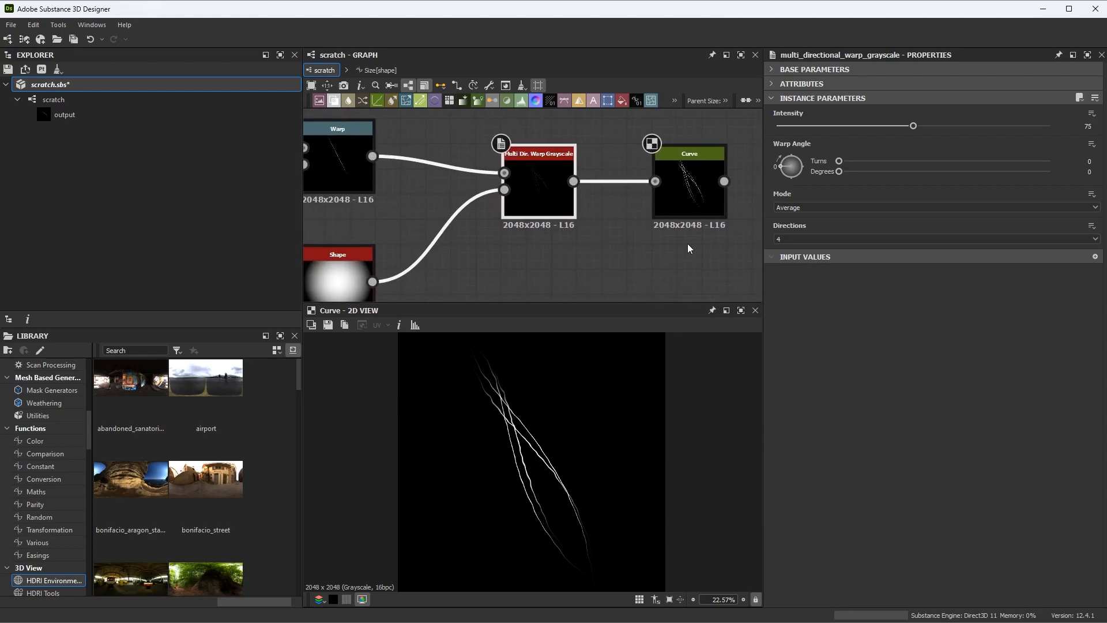
pyautogui.moveTo(913, 126)
pyautogui.mouseDown()
pyautogui.moveTo(850, 126)
pyautogui.moveTo(918, 137)
pyautogui.mouseUp()
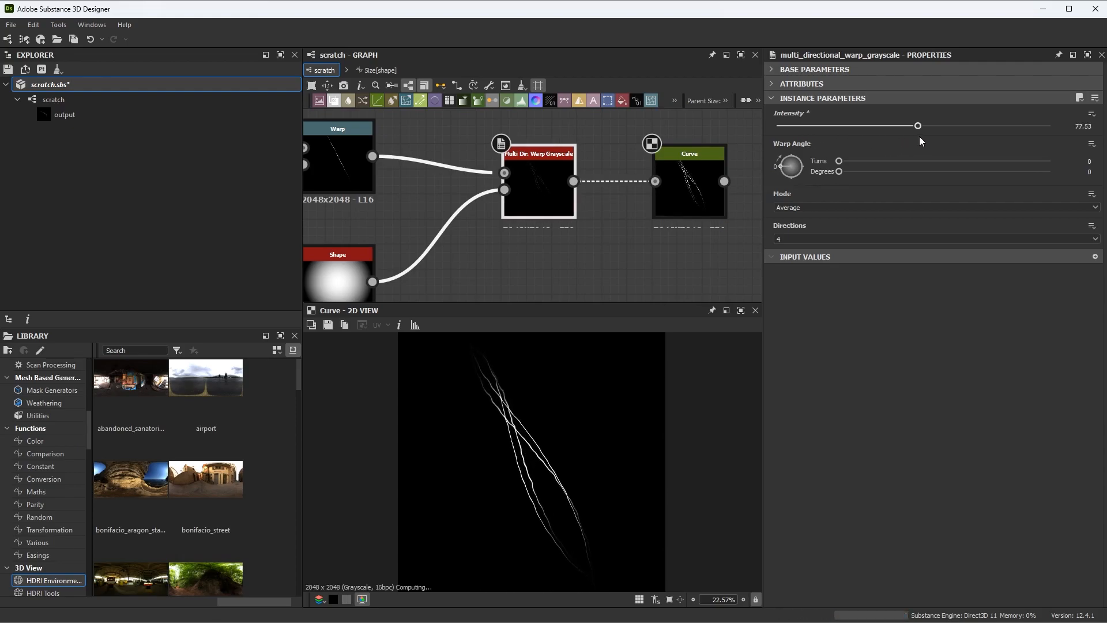
pyautogui.moveTo(846, 171)
pyautogui.mouseDown()
pyautogui.moveTo(912, 166)
pyautogui.moveTo(856, 166)
pyautogui.mouseUp()
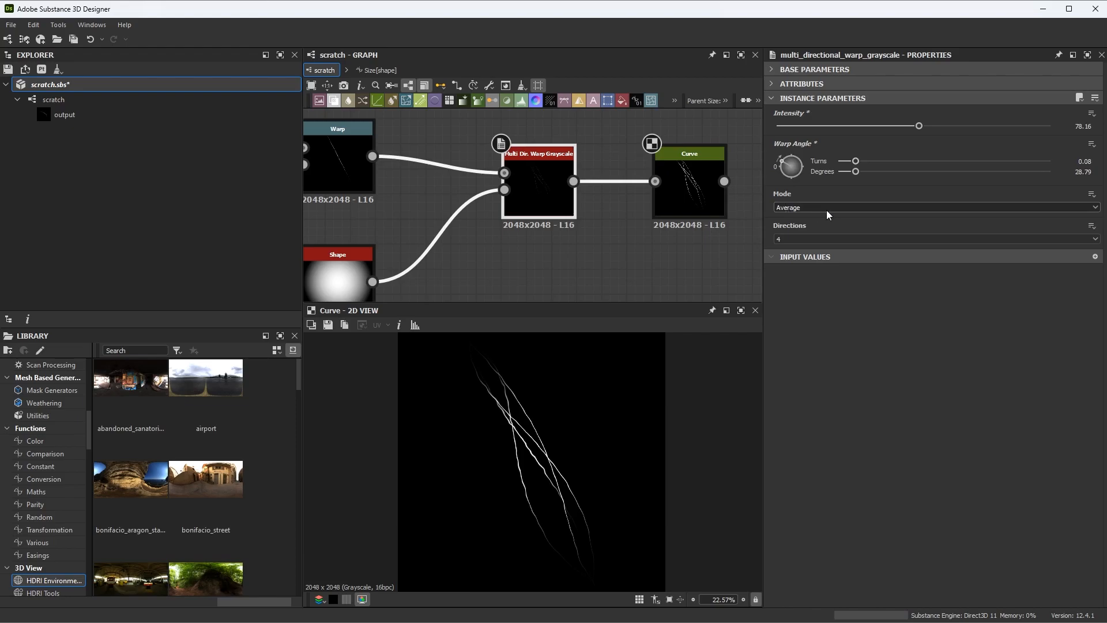
# Try Directions 2 on the Multi Dir. Warp Grayscale node and return the setting to 4
pyautogui.click(794, 240)
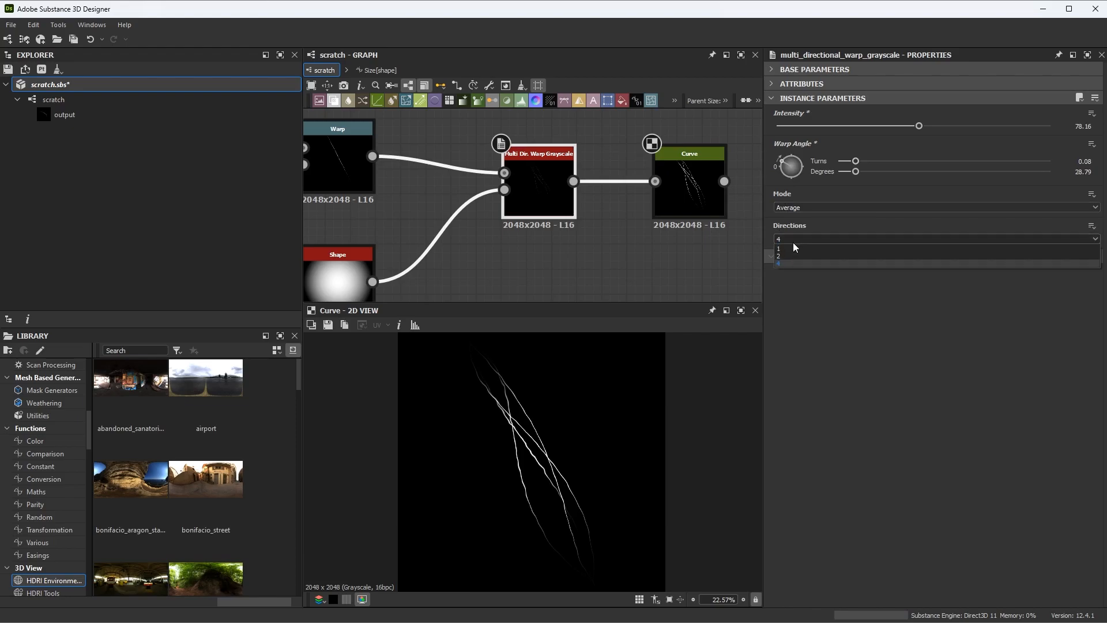
pyautogui.click(787, 256)
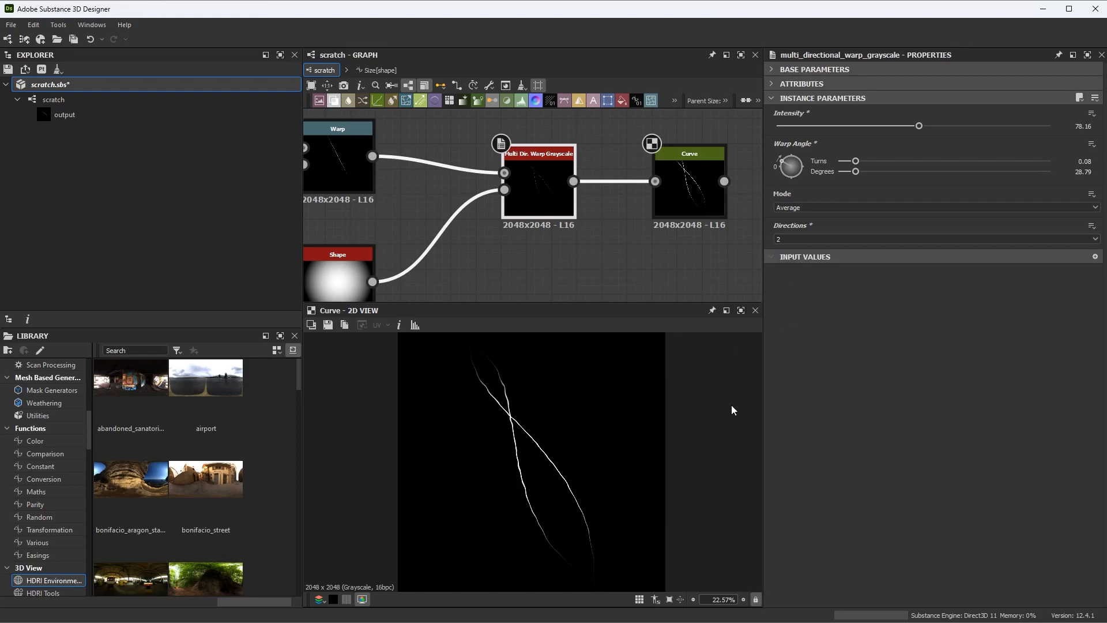
pyautogui.click(791, 235)
pyautogui.click(787, 262)
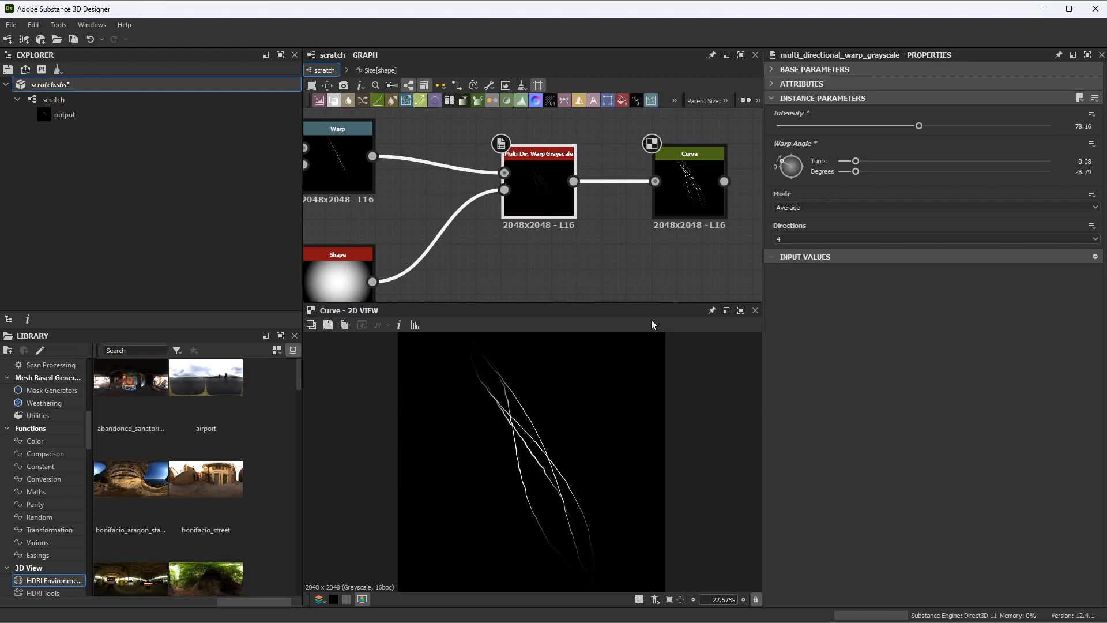
pyautogui.scroll(1, 594, 230)
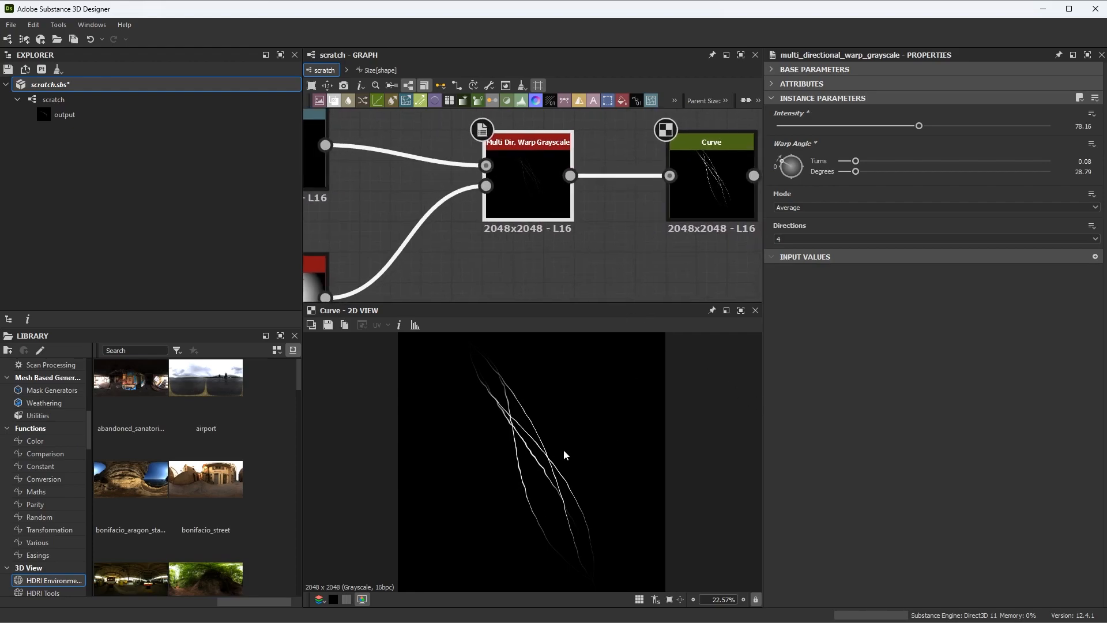
# Compare the Max and Min modes of the Multi Dir. Warp Grayscale node and set its Mode to Chain
pyautogui.click(809, 208)
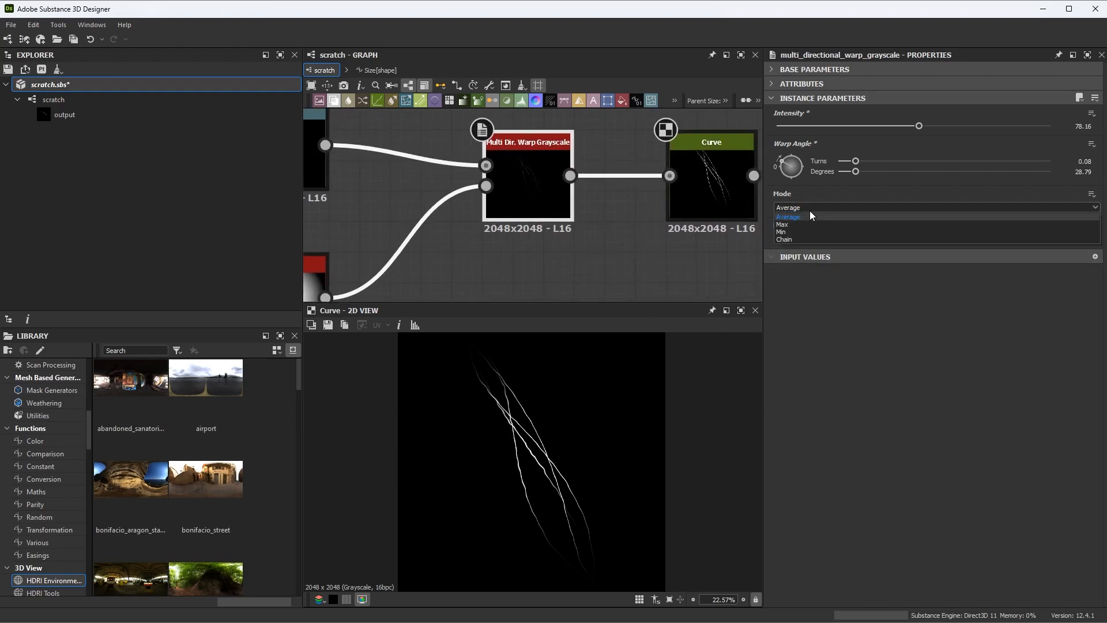
pyautogui.click(801, 225)
pyautogui.click(809, 207)
pyautogui.click(792, 231)
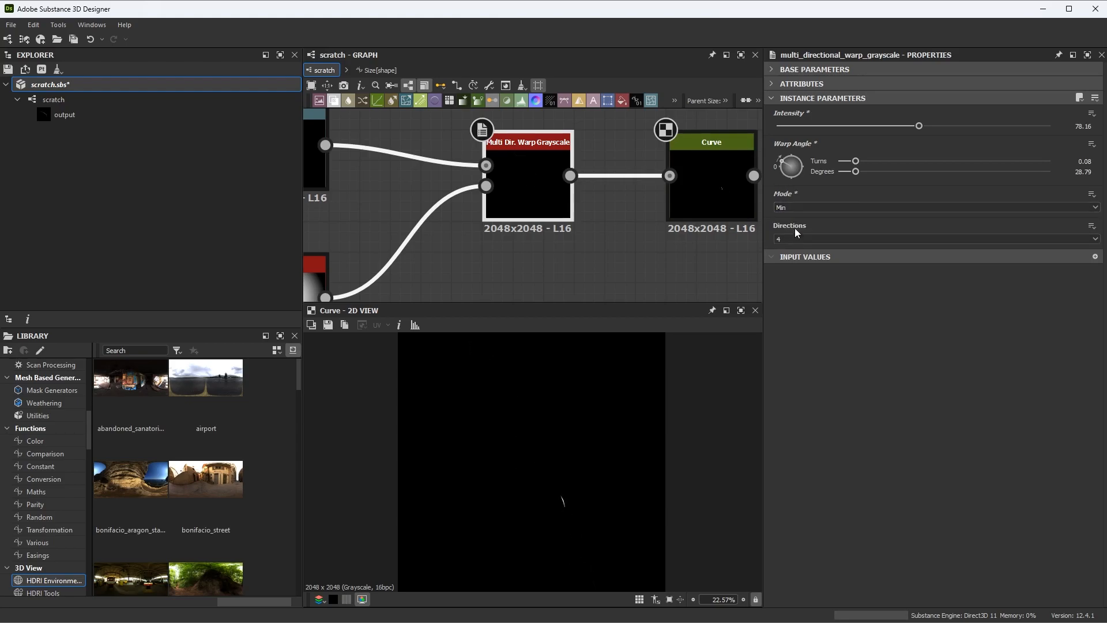
pyautogui.click(797, 208)
pyautogui.click(799, 239)
pyautogui.scroll(2, 577, 477)
pyautogui.scroll(1, 577, 474)
pyautogui.moveTo(581, 478); pyautogui.dragTo(607, 496, button='middle')
pyautogui.scroll(-3, 606, 496)
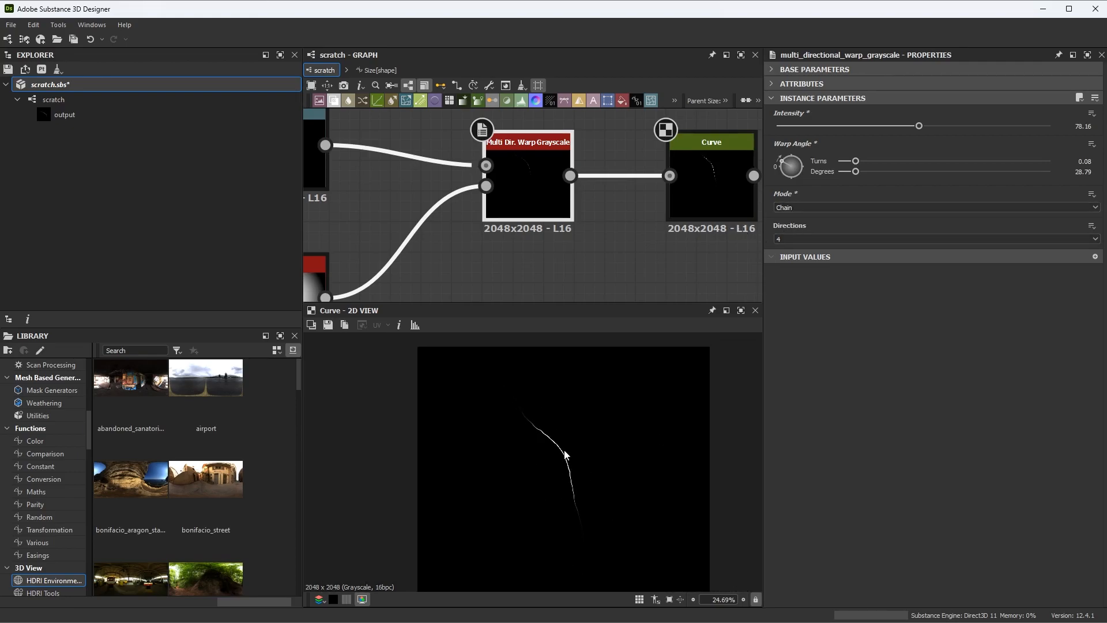
# Set the Multi Dir. Warp Grayscale node's Intensity to 70 and its Warp Angle to about 46.79 degrees
pyautogui.moveTo(919, 125); pyautogui.dragTo(876, 137)
pyautogui.click(1067, 126)
pyautogui.write('70')
pyautogui.press('Return')
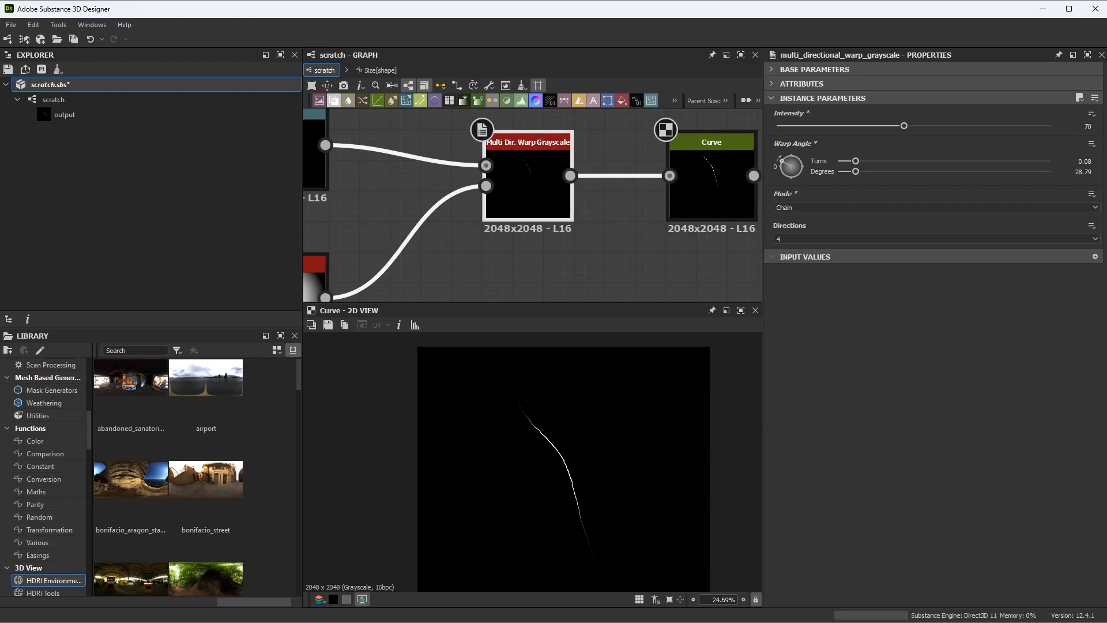
pyautogui.scroll(-1, 669, 513)
pyautogui.moveTo(855, 162)
pyautogui.mouseDown()
pyautogui.moveTo(908, 172)
pyautogui.moveTo(828, 174)
pyautogui.moveTo(903, 179)
pyautogui.moveTo(866, 178)
pyautogui.mouseUp()
pyautogui.scroll(3, 555, 471)
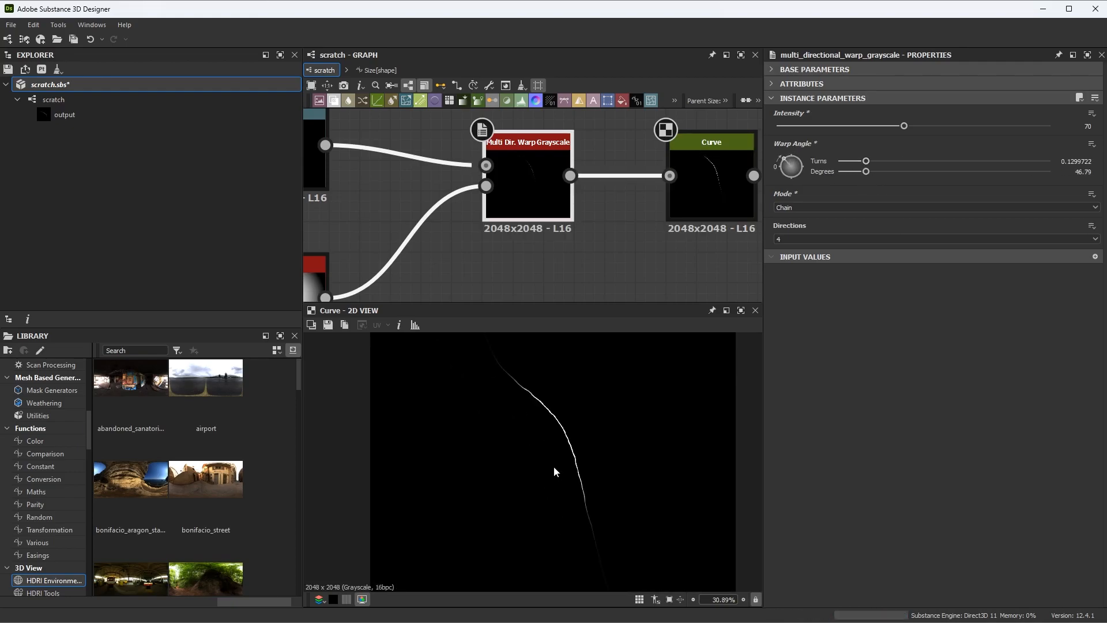
pyautogui.scroll(-1, 553, 465)
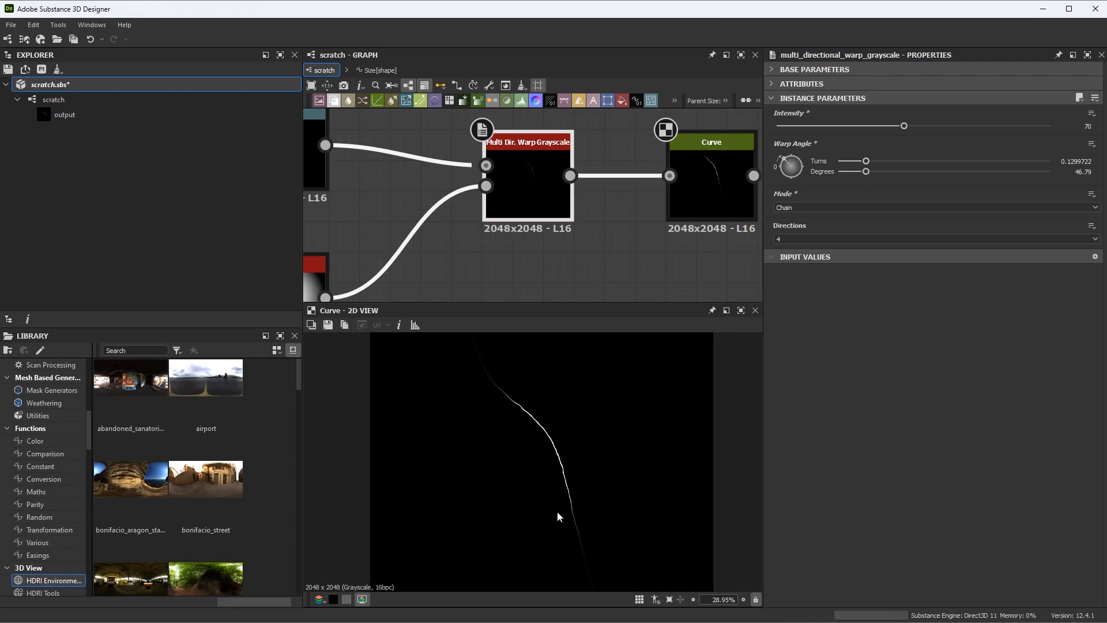
# Space out the graph by moving the Curve node slightly right and the Paraboloid Shape node slightly left
pyautogui.moveTo(526, 264); pyautogui.dragTo(593, 227, button='middle')
pyautogui.scroll(-2, 568, 254)
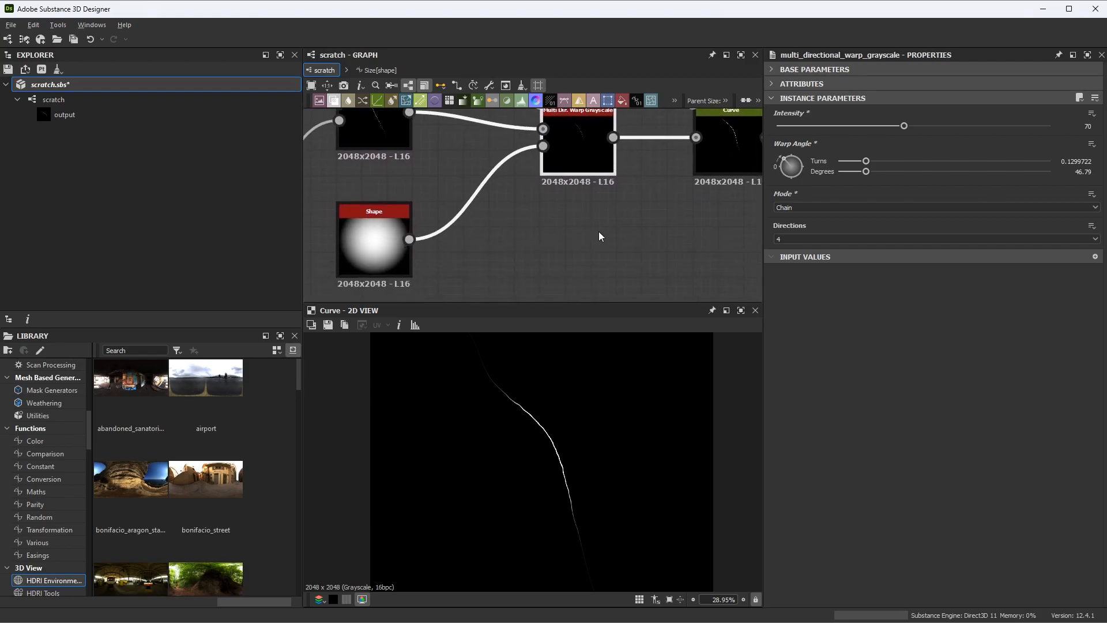
pyautogui.scroll(-1, 593, 228)
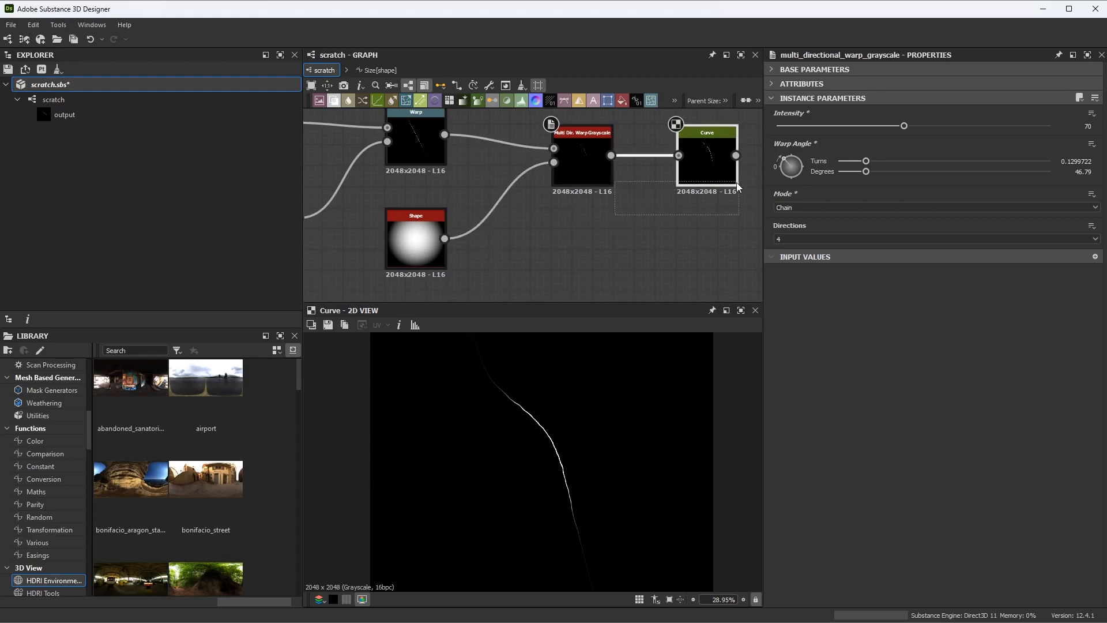
pyautogui.keyDown('ctrl'); pyautogui.click(734, 180); pyautogui.keyUp('ctrl')
pyautogui.moveTo(703, 180); pyautogui.dragTo(723, 177)
pyautogui.moveTo(609, 244); pyautogui.dragTo(599, 230, button='middle')
pyautogui.scroll(-1, 600, 229)
pyautogui.click(430, 227)
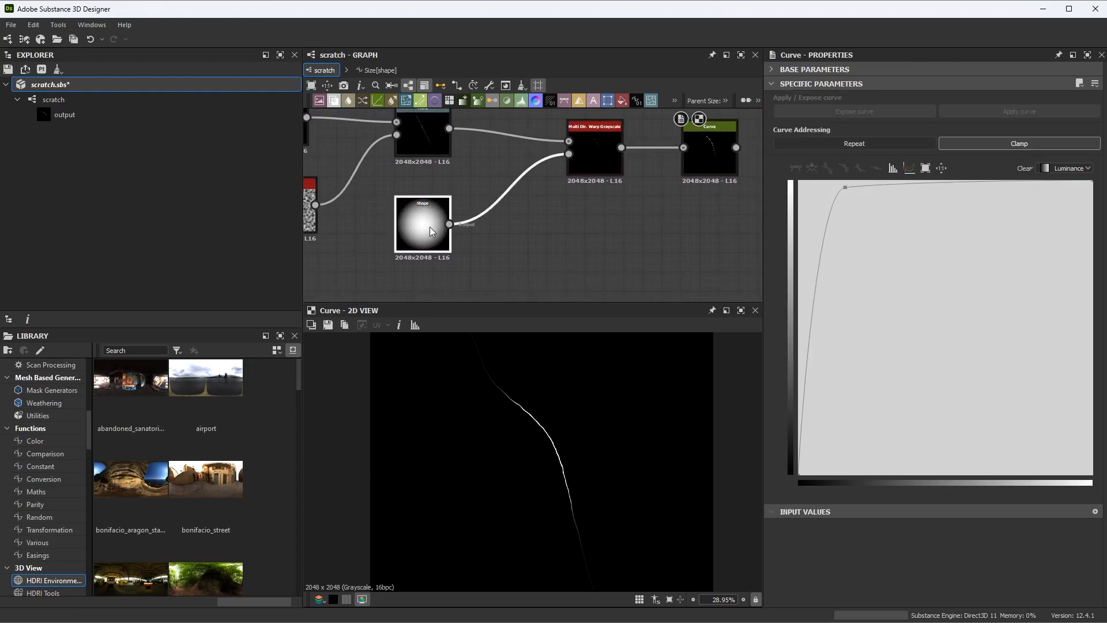
pyautogui.click(503, 255)
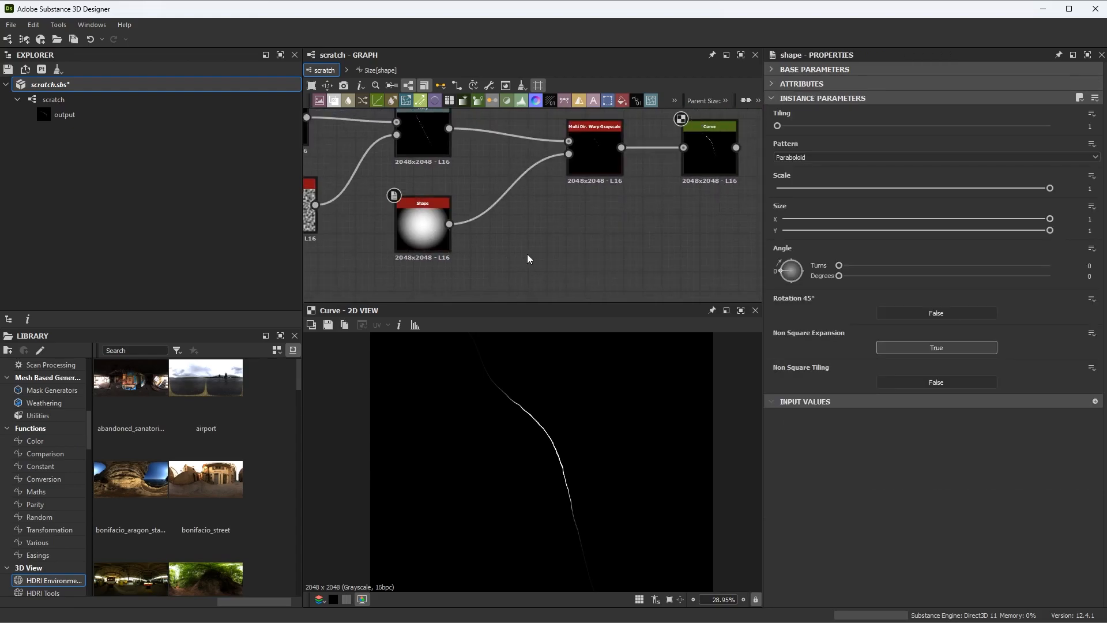
pyautogui.moveTo(432, 246); pyautogui.dragTo(424, 247)
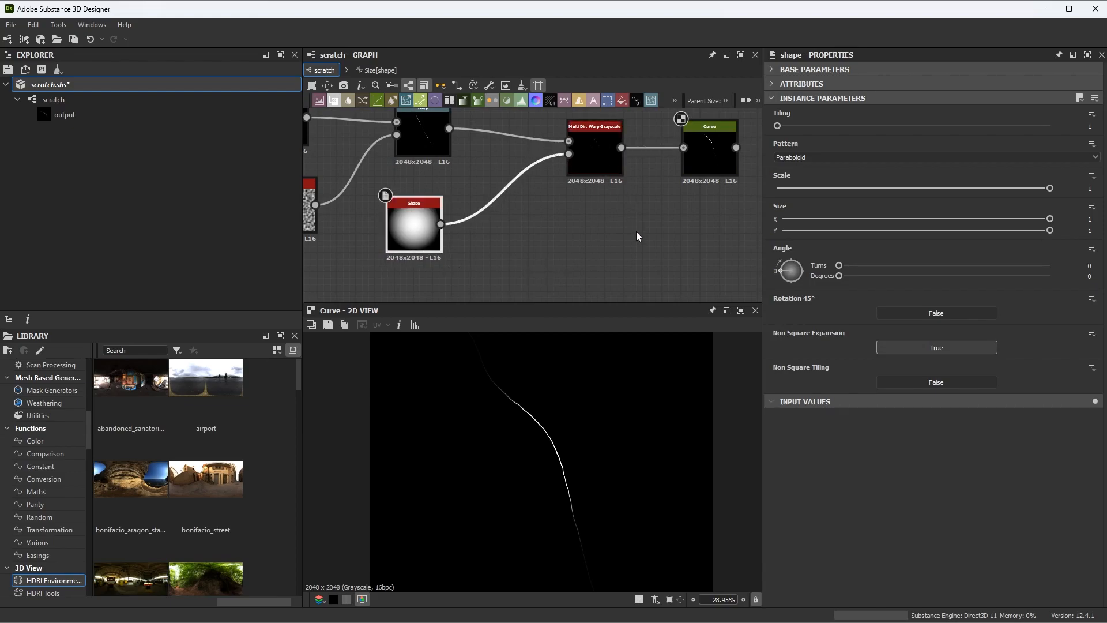
pyautogui.click(593, 278)
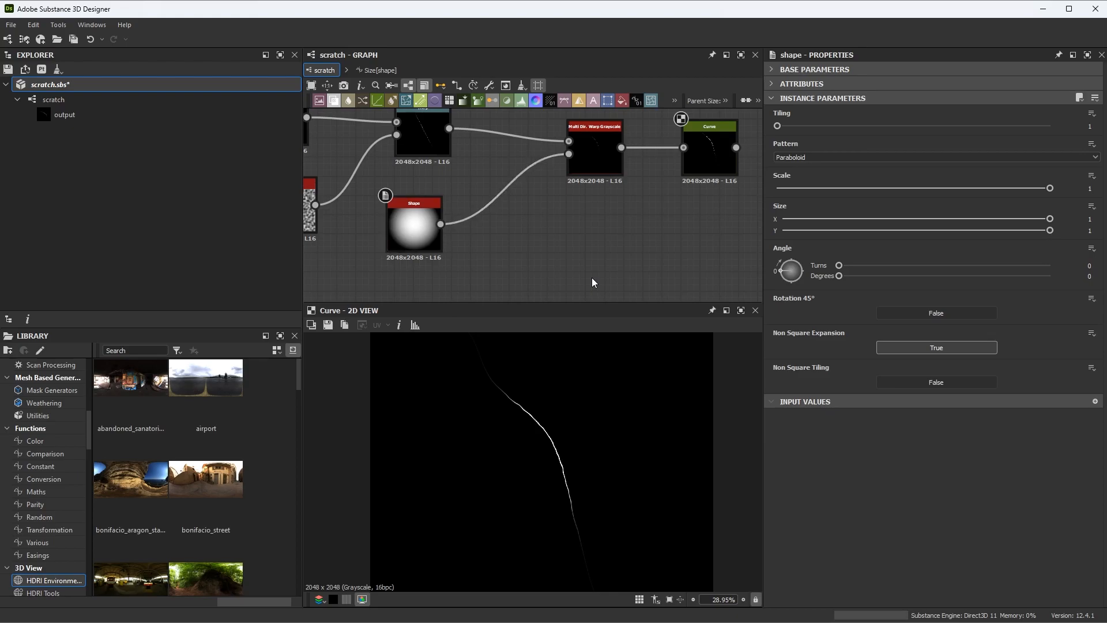
# Insert a Transformation 2D node between the Paraboloid Shape and Multi Dir. Warp Grayscale, and preview the Curve node
pyautogui.moveTo(478, 170); pyautogui.dragTo(555, 246)
pyautogui.press('space')
pyautogui.write('tr')
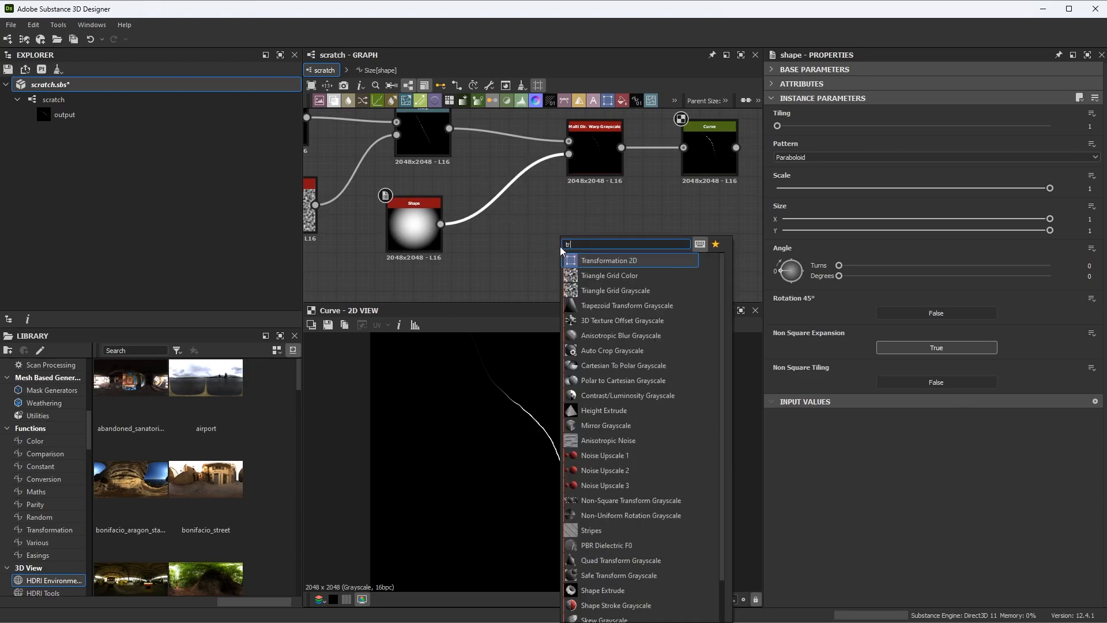
pyautogui.click(572, 259)
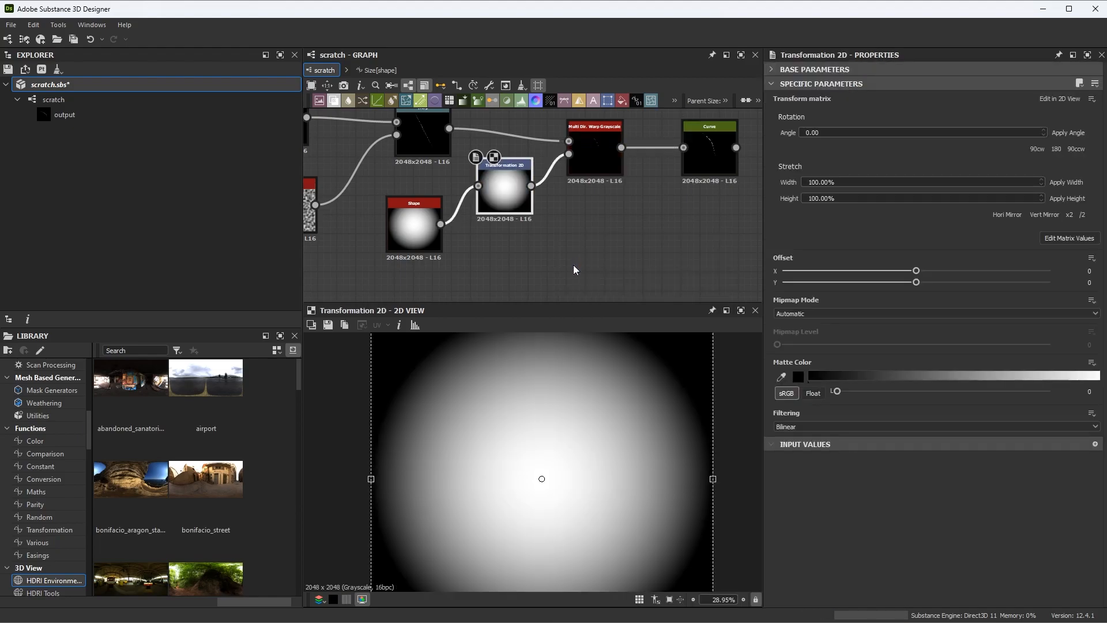
pyautogui.click(717, 153)
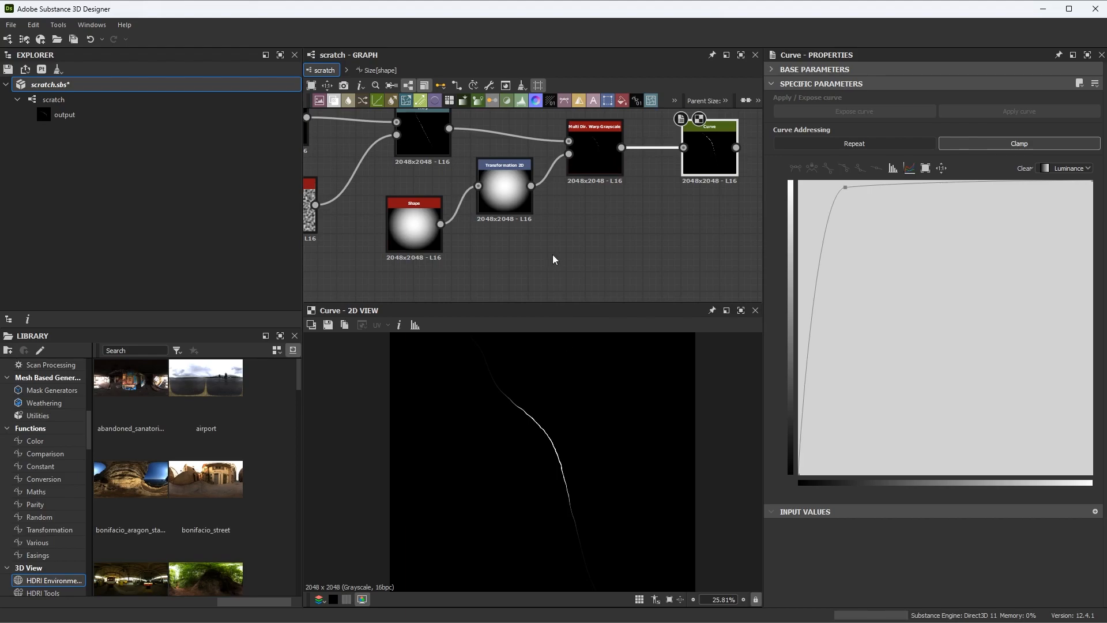
# Try shifting the Transformation 2D node's image sideways to an X Offset of about -0.24 and back to nearly zero
pyautogui.click(500, 192)
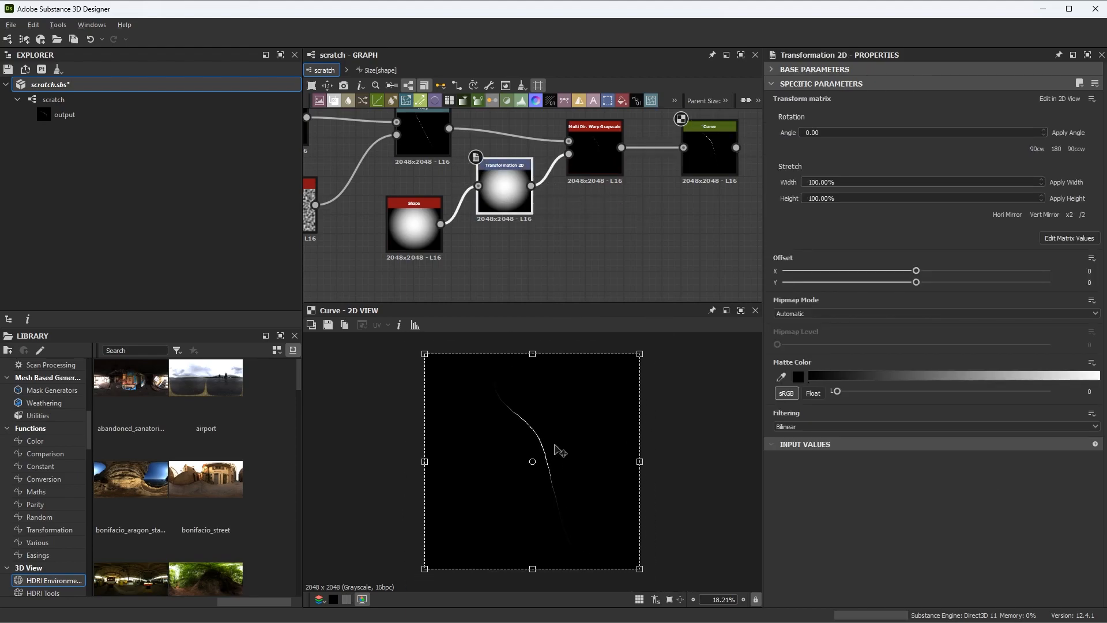
pyautogui.moveTo(600, 473); pyautogui.dragTo(576, 513)
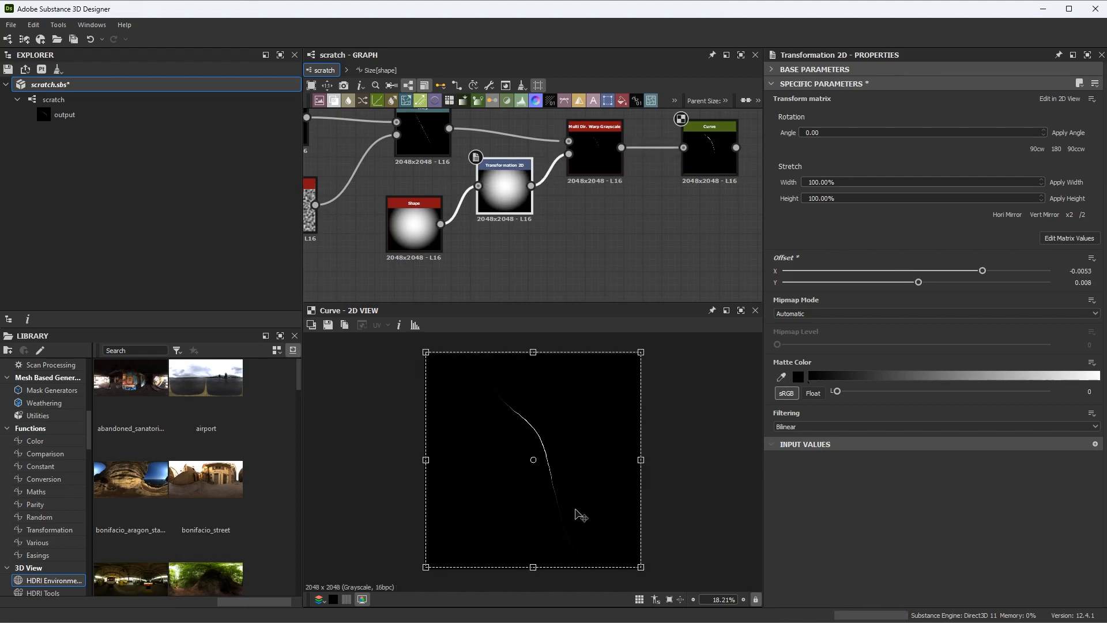
pyautogui.moveTo(570, 491); pyautogui.dragTo(621, 498)
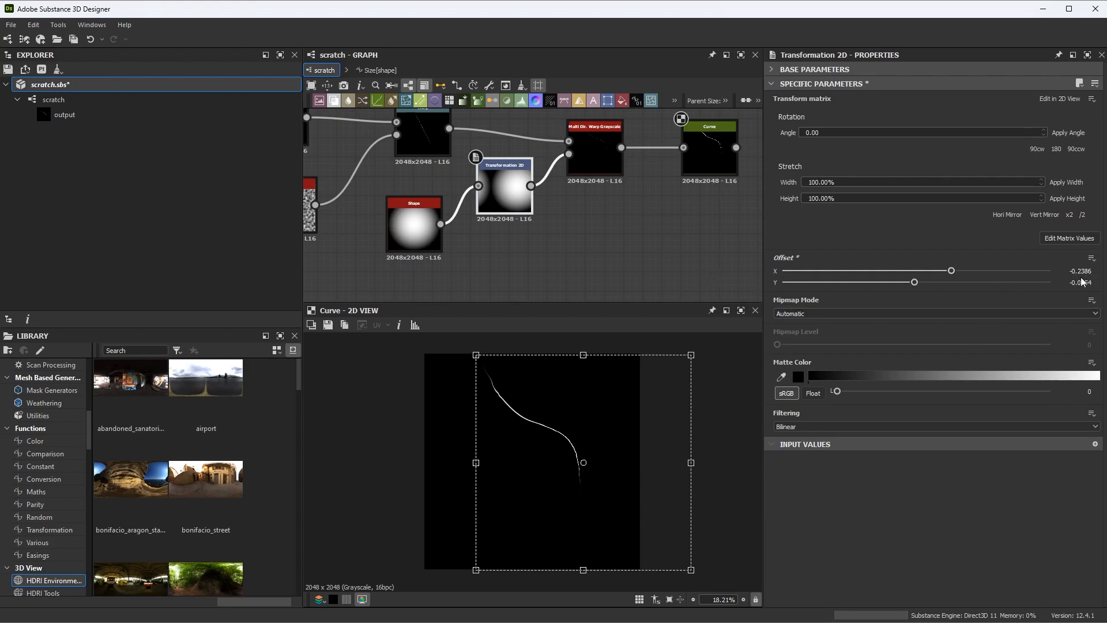
pyautogui.moveTo(603, 474); pyautogui.dragTo(554, 470)
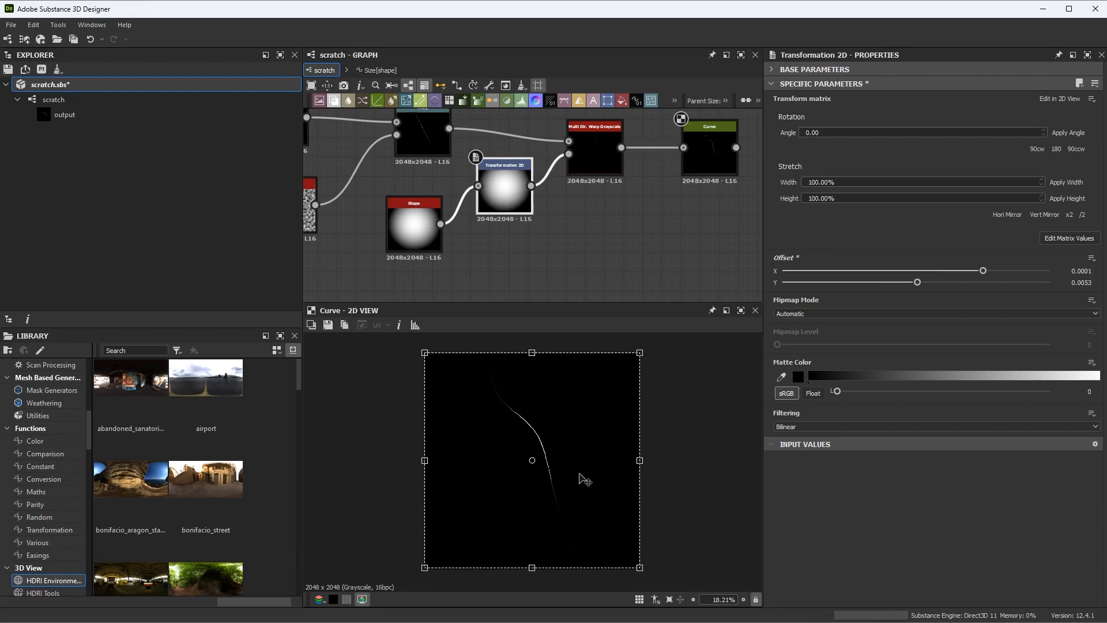
# Rearrange the graph by moving Transformation 2D slightly lower and Multi Dir. Warp Grayscale further right
pyautogui.moveTo(518, 186); pyautogui.dragTo(722, 202, button='middle')
pyautogui.moveTo(325, 146); pyautogui.dragTo(361, 156)
pyautogui.moveTo(612, 224); pyautogui.dragTo(449, 210, button='middle')
pyautogui.scroll(-1, 570, 225)
pyautogui.moveTo(544, 202); pyautogui.dragTo(557, 221)
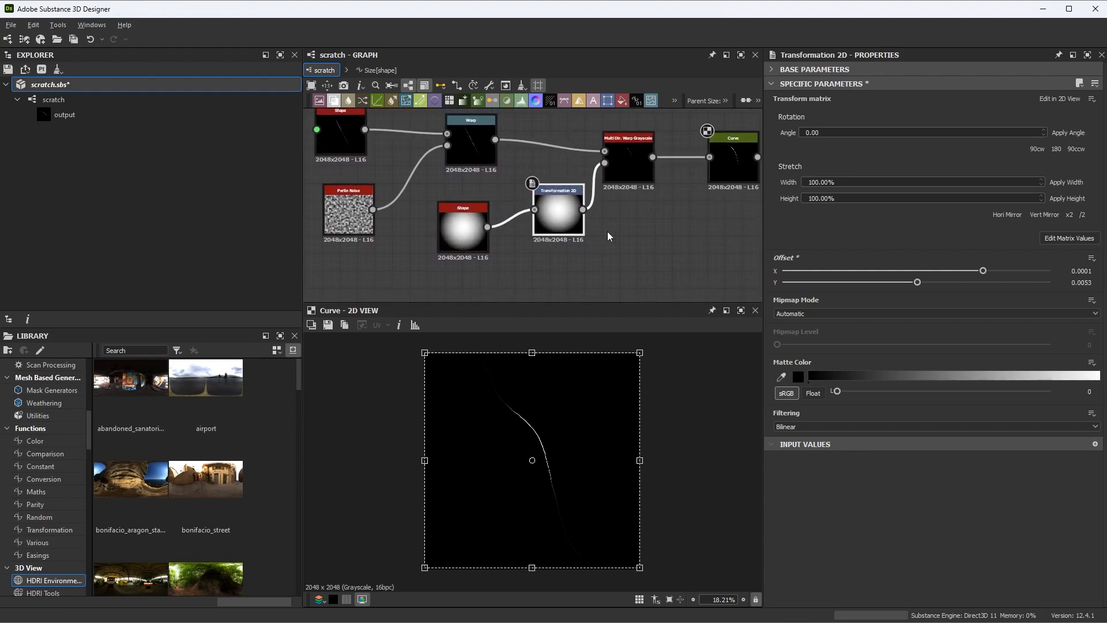
pyautogui.scroll(1, 594, 243)
pyautogui.moveTo(594, 243); pyautogui.dragTo(512, 257, button='middle')
pyautogui.moveTo(554, 162); pyautogui.dragTo(684, 163)
pyautogui.moveTo(510, 258); pyautogui.dragTo(541, 224, button='middle')
pyautogui.scroll(1, 540, 225)
# Create an empty function for the Transformation 2D node's Offset and, back in the scratch graph, move the node right, level with Shape
pyautogui.click(489, 203)
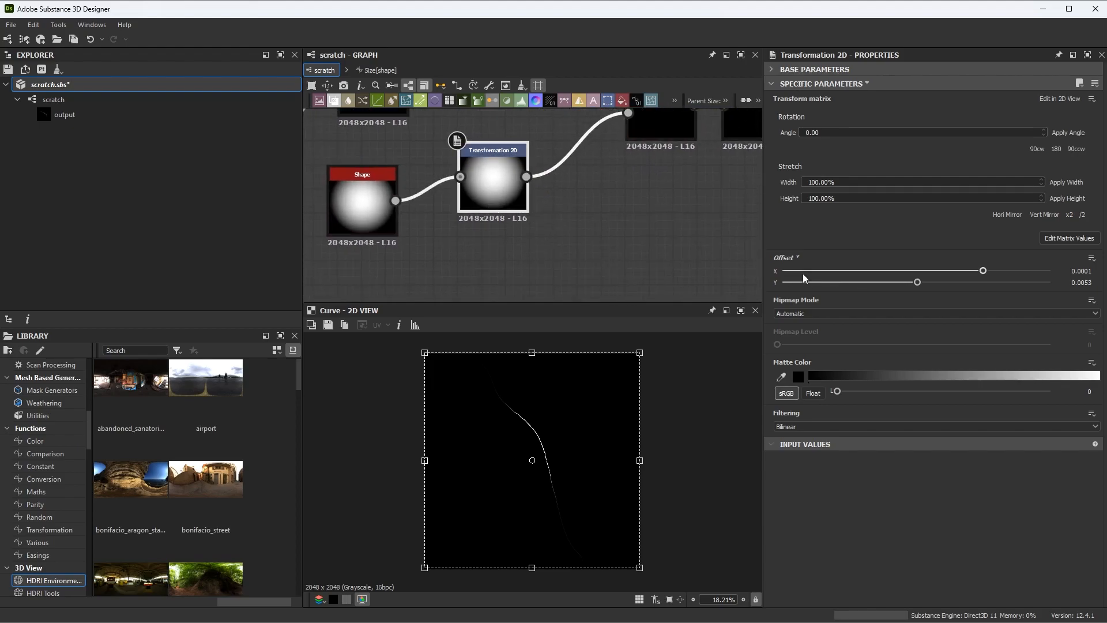
pyautogui.moveTo(585, 451)
pyautogui.mouseDown()
pyautogui.moveTo(562, 444)
pyautogui.moveTo(585, 457)
pyautogui.mouseUp()
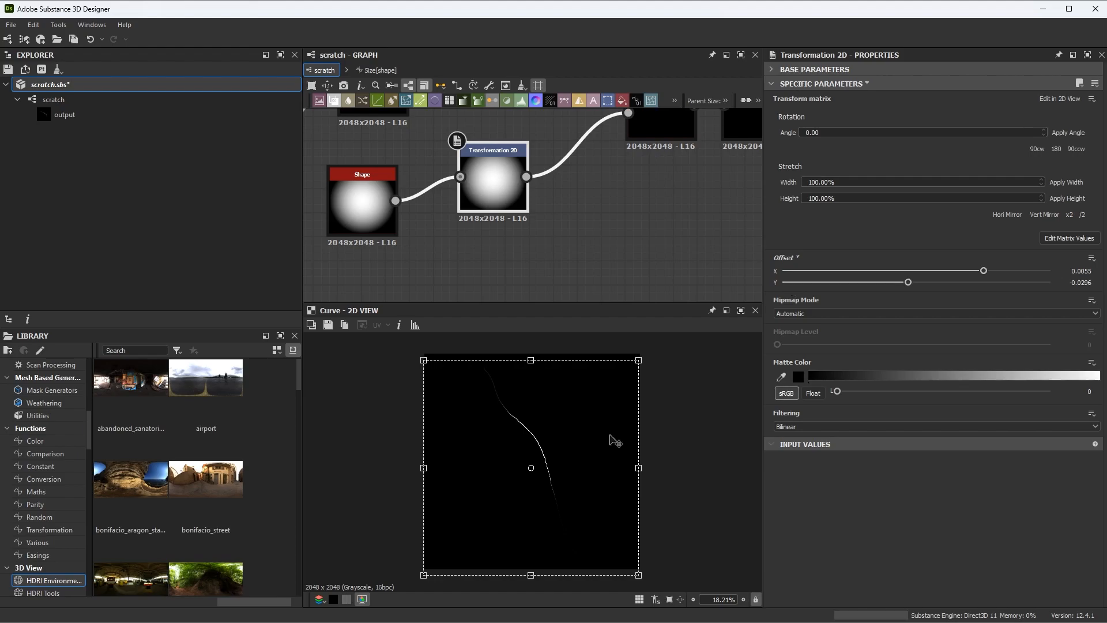
pyautogui.click(1090, 262)
pyautogui.click(1100, 295)
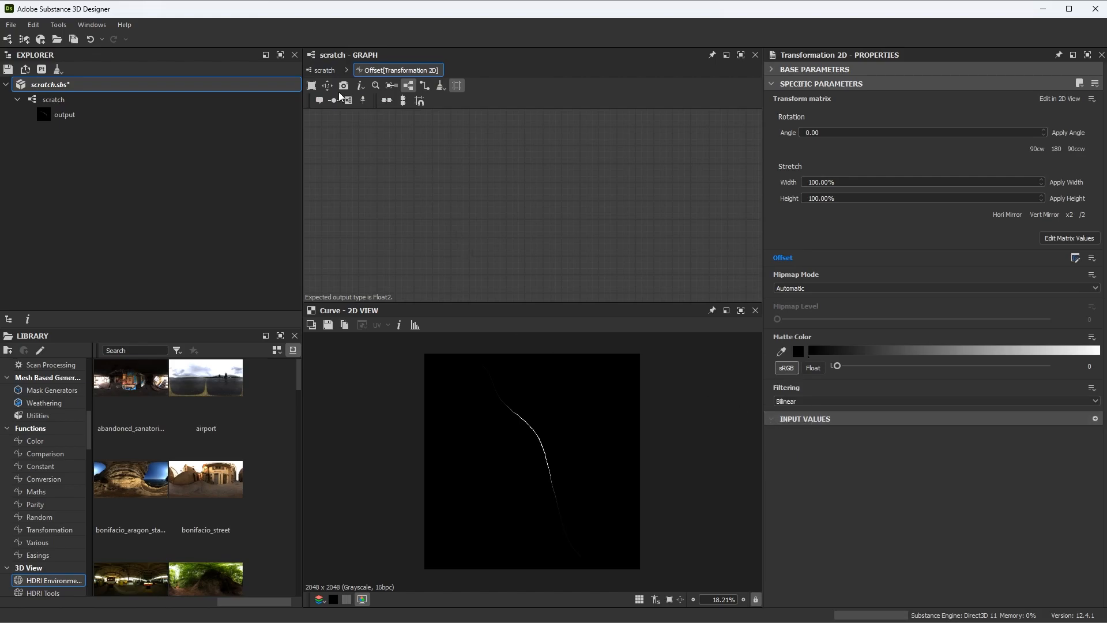
pyautogui.click(324, 70)
pyautogui.moveTo(459, 233); pyautogui.dragTo(529, 233)
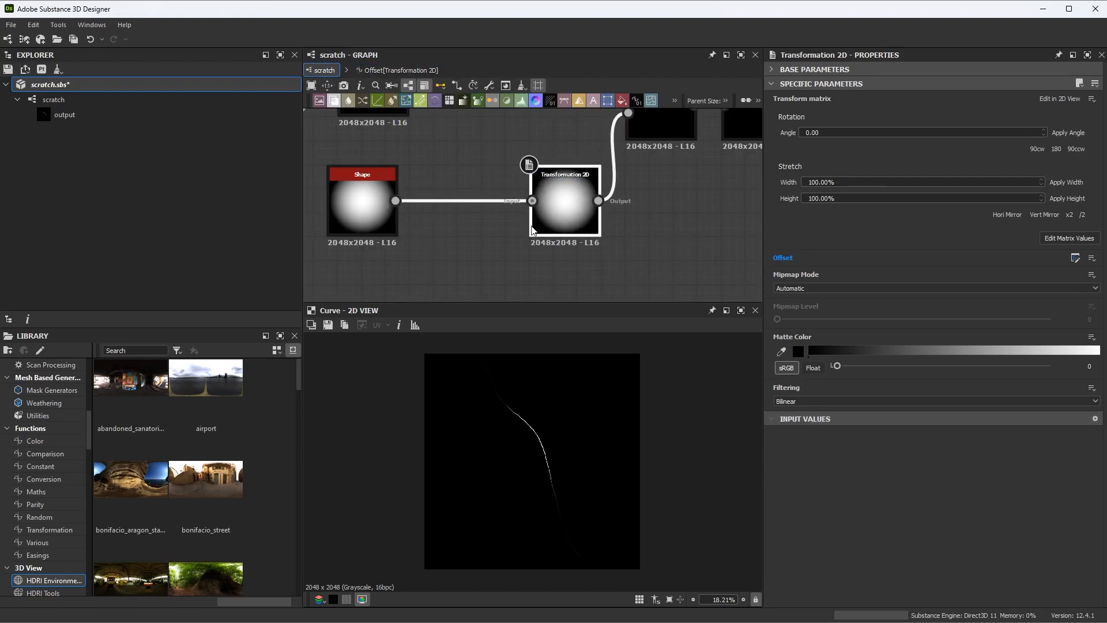
# Add a Float input value named #input to the Transformation 2D node
pyautogui.scroll(-3, 504, 277)
pyautogui.moveTo(374, 222); pyautogui.dragTo(504, 217, button='middle')
pyautogui.moveTo(348, 153); pyautogui.dragTo(334, 181)
pyautogui.moveTo(582, 250); pyautogui.dragTo(442, 223, button='middle')
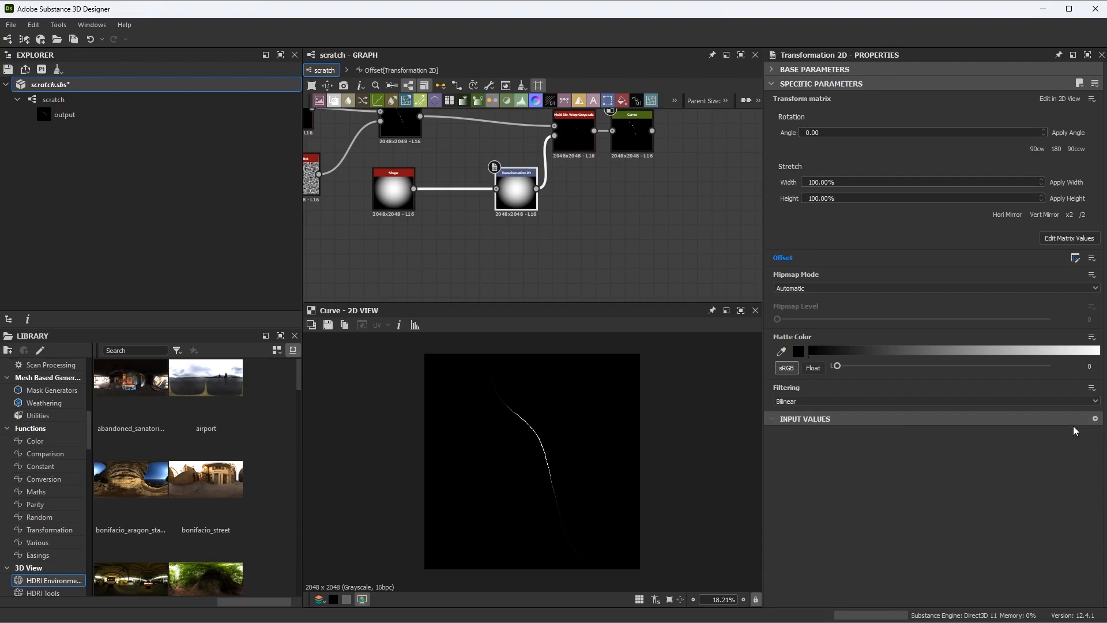
pyautogui.click(1014, 418)
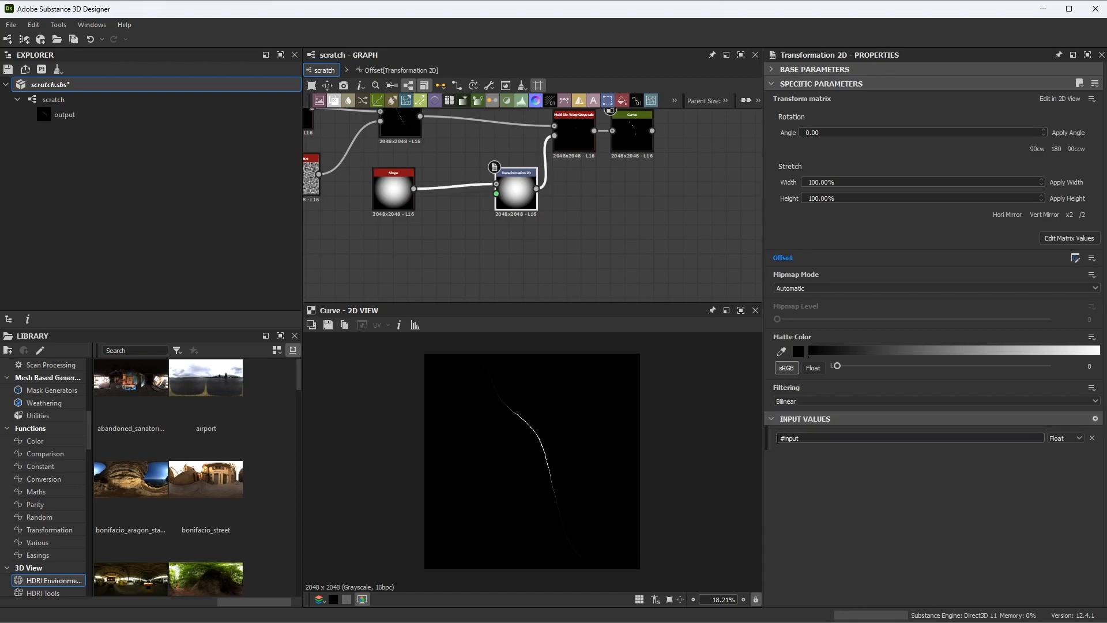
# Connect the Value Processor's output to the #input connector of the Transformation 2D node
pyautogui.moveTo(573, 226); pyautogui.dragTo(620, 254, button='middle')
pyautogui.scroll(1, 640, 241)
pyautogui.scroll(-1, 600, 254)
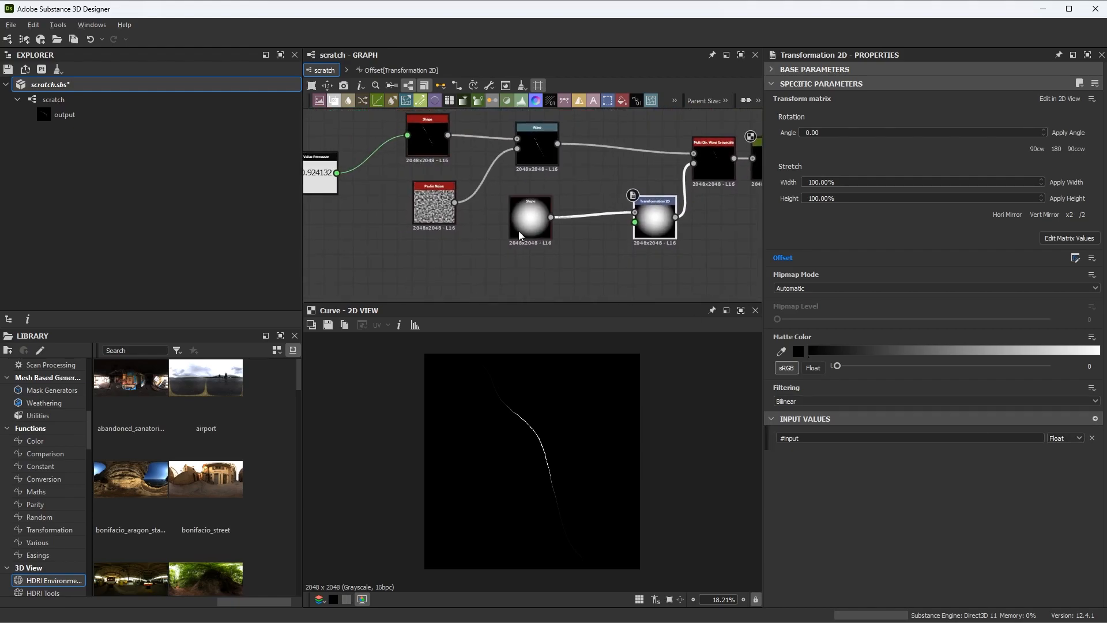
pyautogui.moveTo(337, 172); pyautogui.dragTo(635, 222)
pyautogui.moveTo(625, 255); pyautogui.dragTo(640, 215, button='middle')
pyautogui.scroll(-1, 611, 216)
# Tidy the graph by lowering the Value Processor and Transformation 2D nodes and raising the Paraboloid Shape slightly
pyautogui.moveTo(344, 132); pyautogui.dragTo(341, 190)
pyautogui.moveTo(547, 176); pyautogui.dragTo(554, 161)
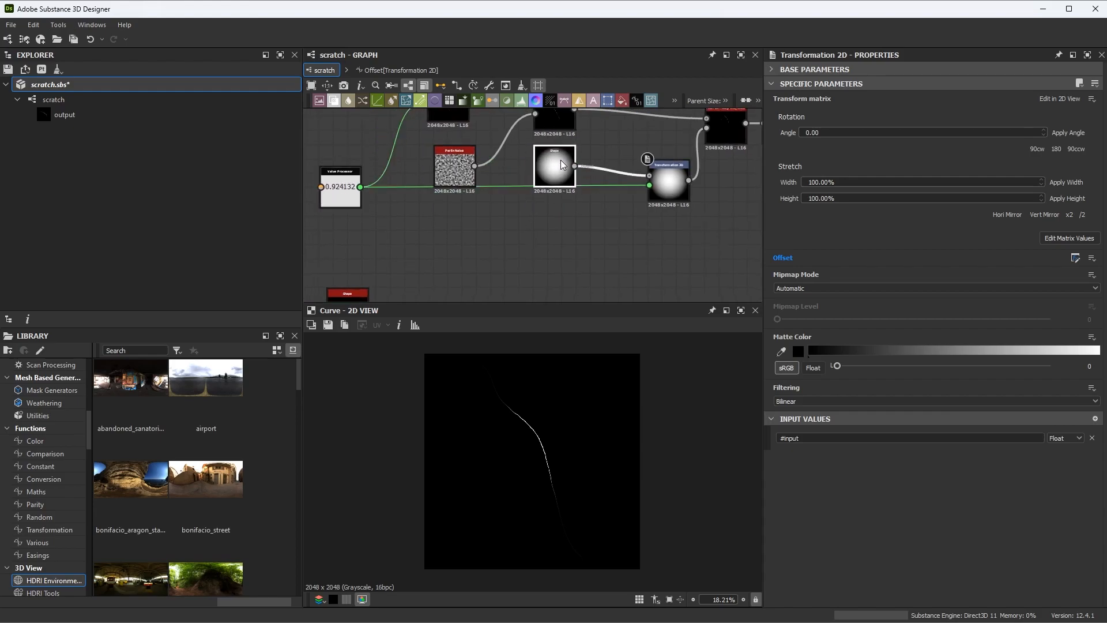
pyautogui.moveTo(671, 176); pyautogui.dragTo(672, 205)
pyautogui.moveTo(348, 185); pyautogui.dragTo(350, 215)
# In the Transformation 2D Offset function, add a Get Float node that reads #input
pyautogui.scroll(2, 647, 227)
pyautogui.moveTo(646, 228); pyautogui.dragTo(479, 229, button='middle')
pyautogui.scroll(2, 479, 229)
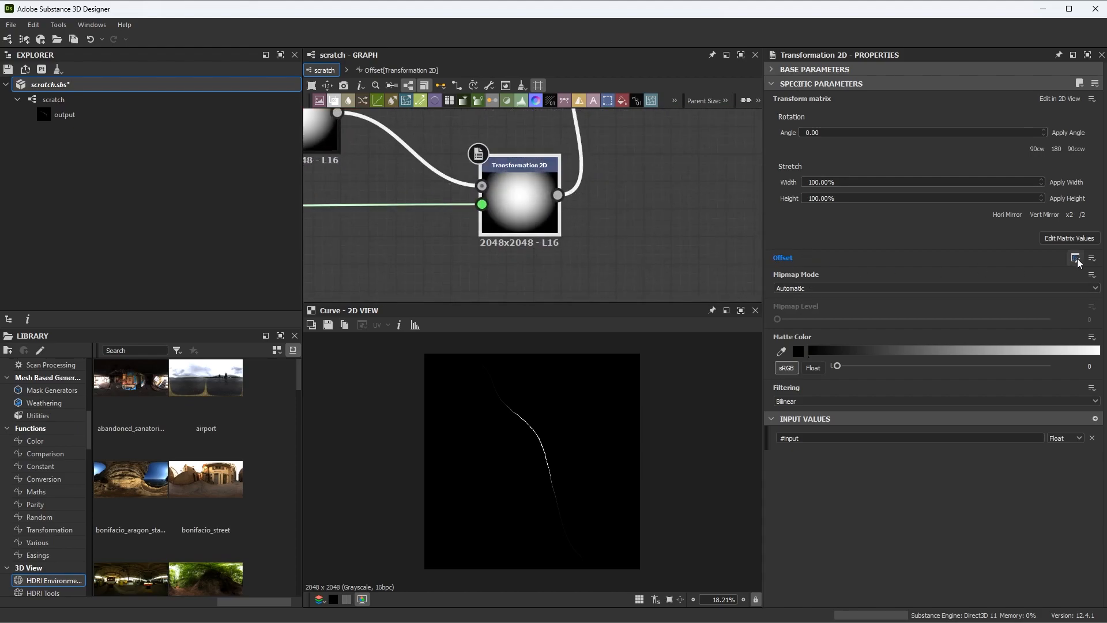
pyautogui.click(381, 70)
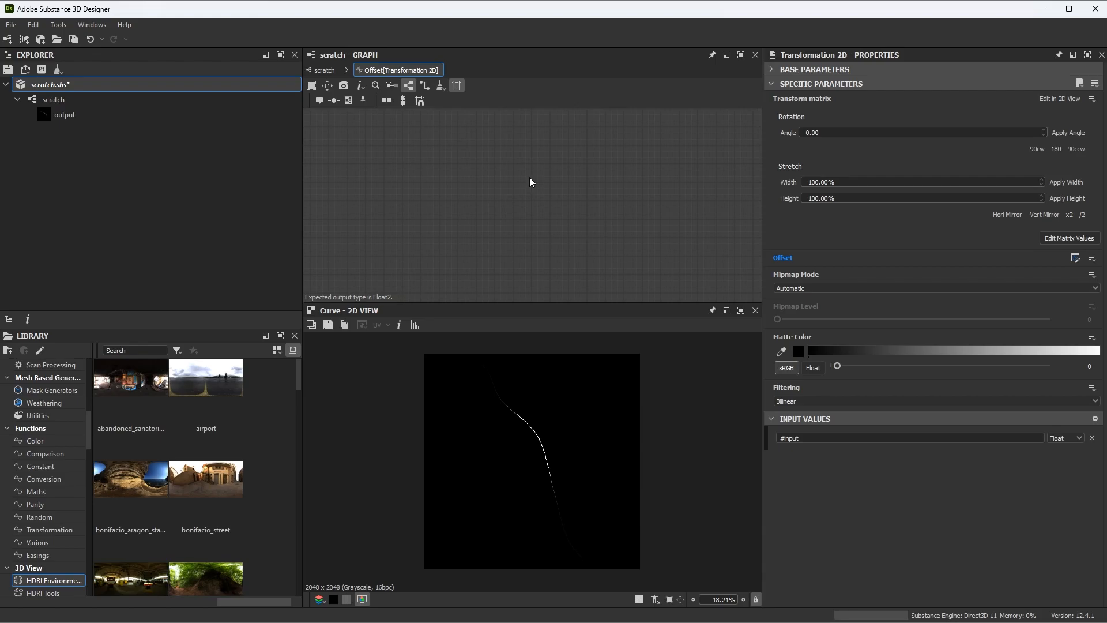
pyautogui.press('space')
pyautogui.write('get')
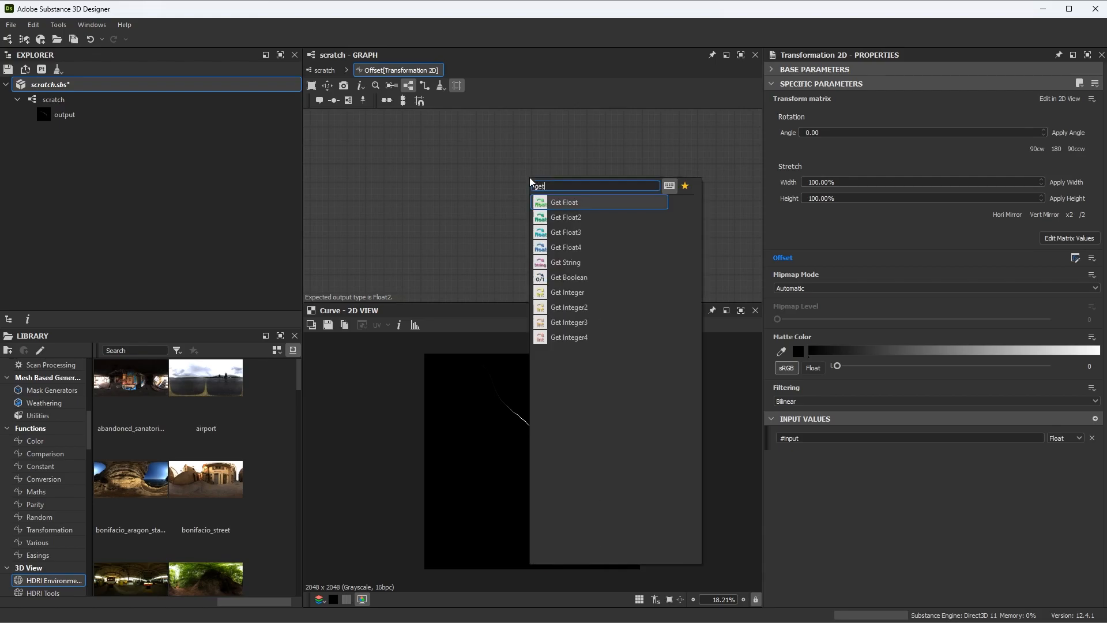
pyautogui.press('Return')
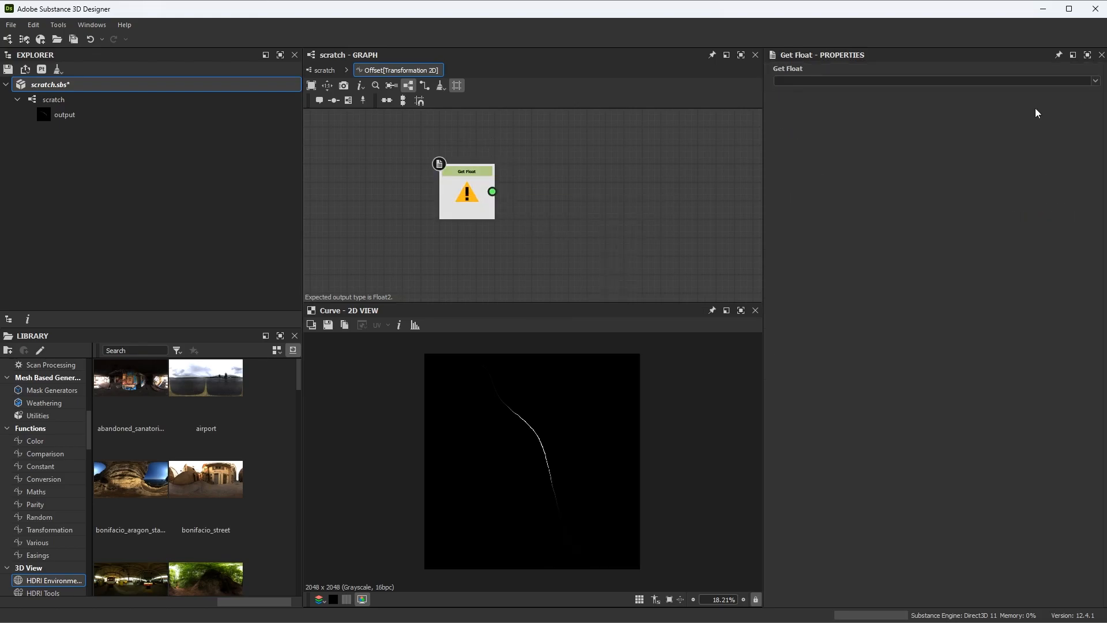
pyautogui.click(938, 82)
pyautogui.click(789, 102)
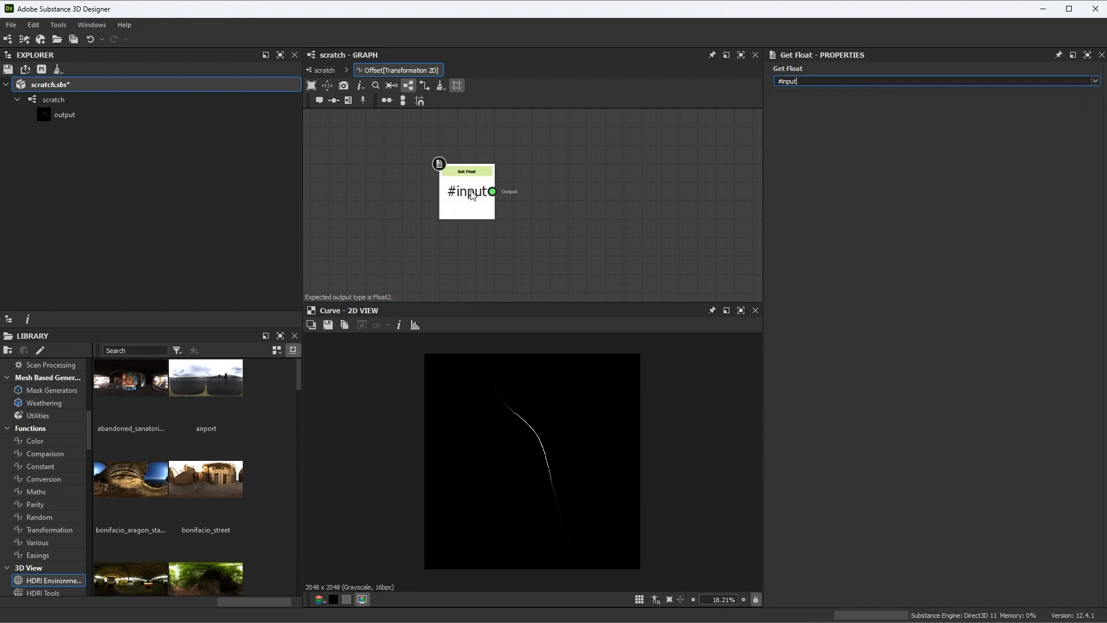
# Add a Cartesian node to the Offset function, placed well to the right of the #input Get Float node
pyautogui.scroll(-2, 521, 226)
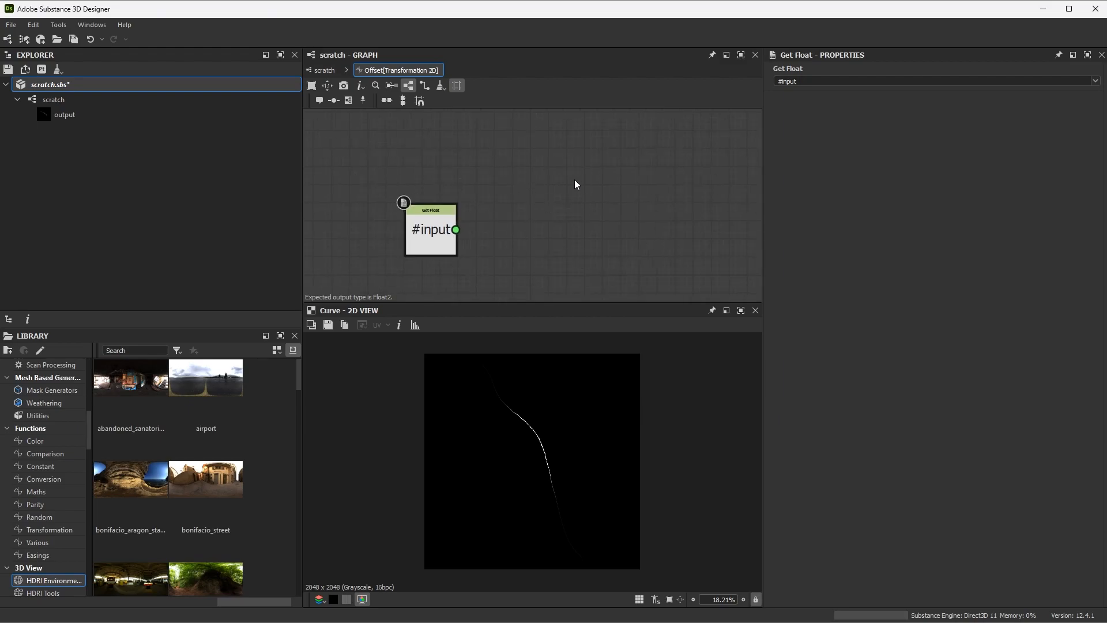
pyautogui.press('space')
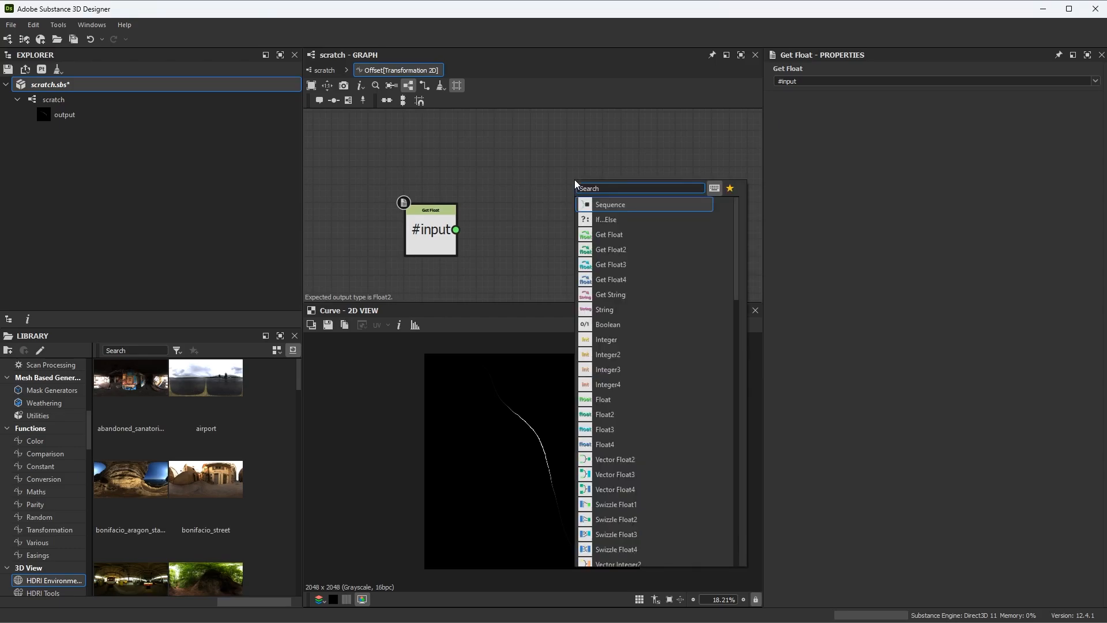
pyautogui.write('car')
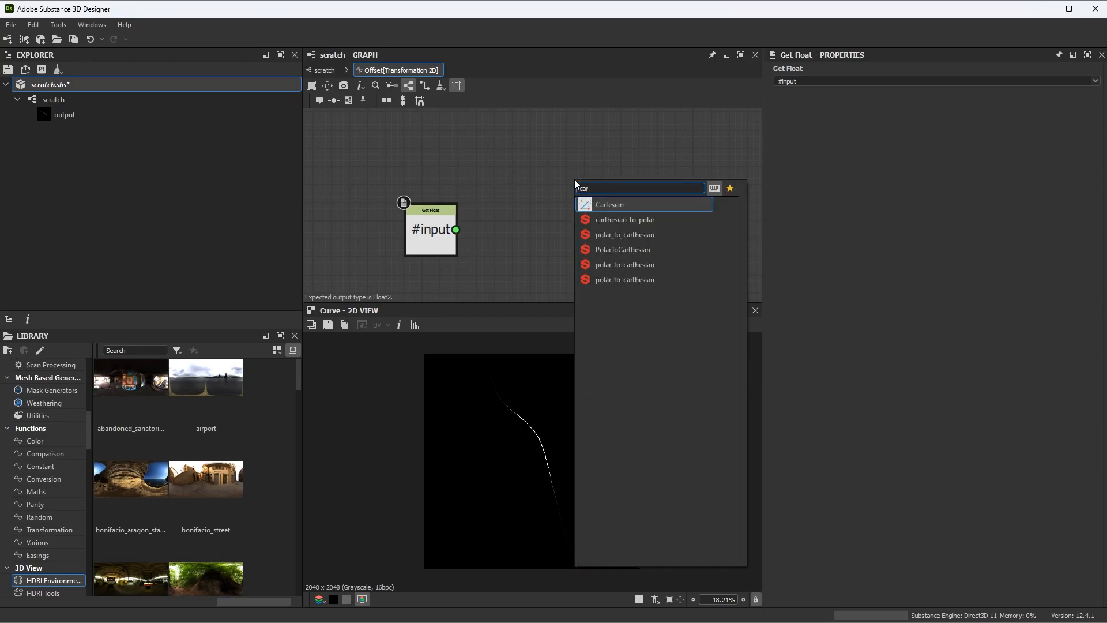
pyautogui.click(599, 208)
pyautogui.moveTo(578, 178); pyautogui.dragTo(666, 178)
pyautogui.scroll(3, 576, 206)
pyautogui.moveTo(651, 233); pyautogui.dragTo(573, 246, button='middle')
pyautogui.scroll(1, 573, 246)
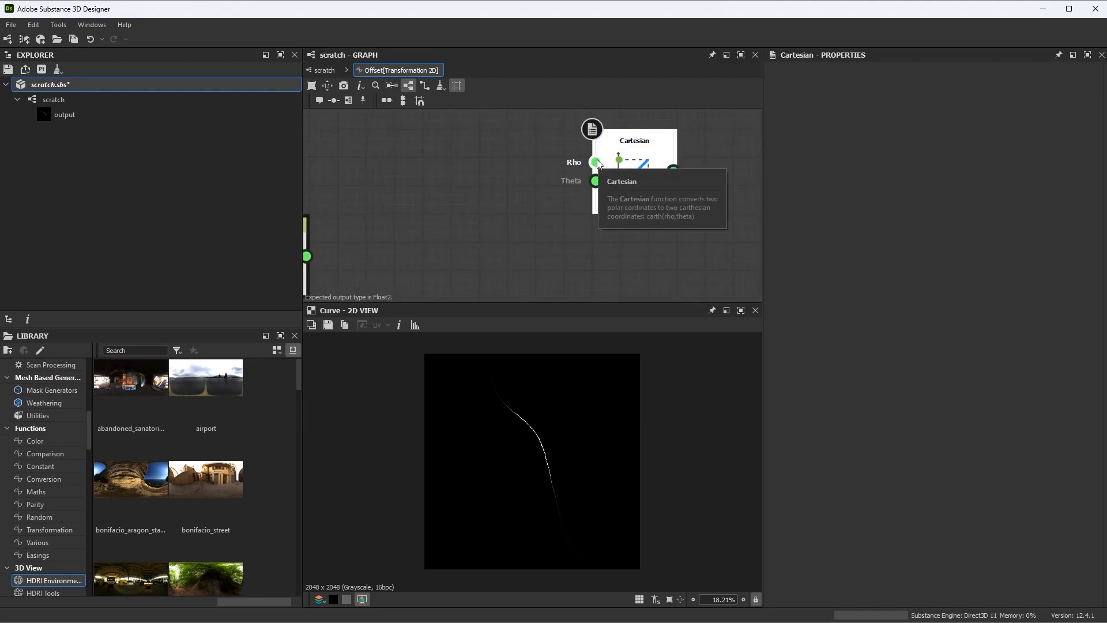
pyautogui.click(600, 186)
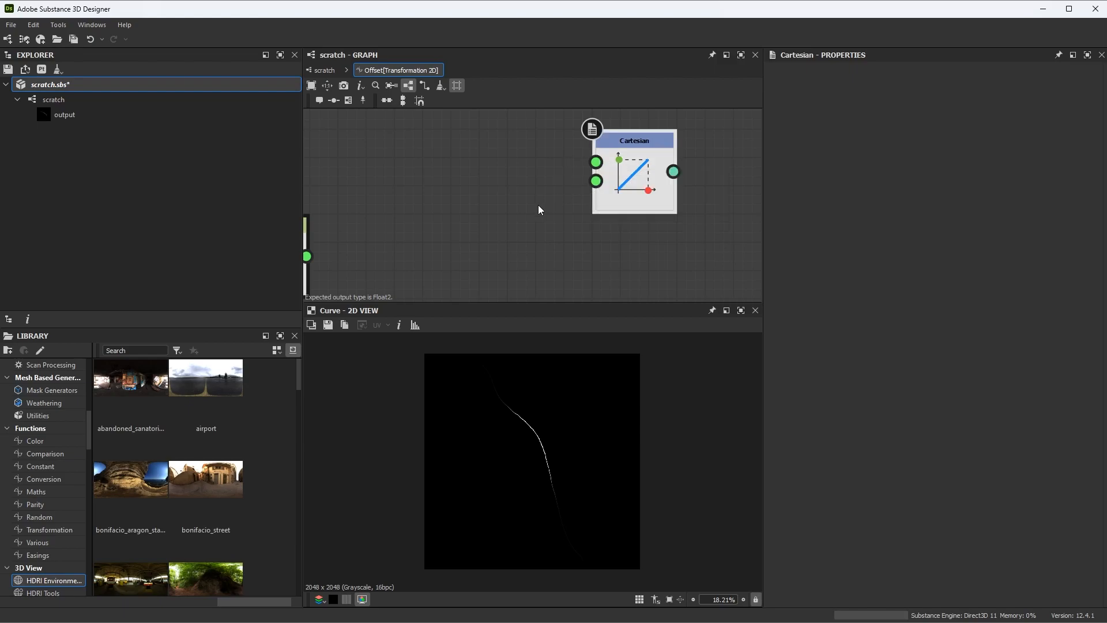
pyautogui.press('f')
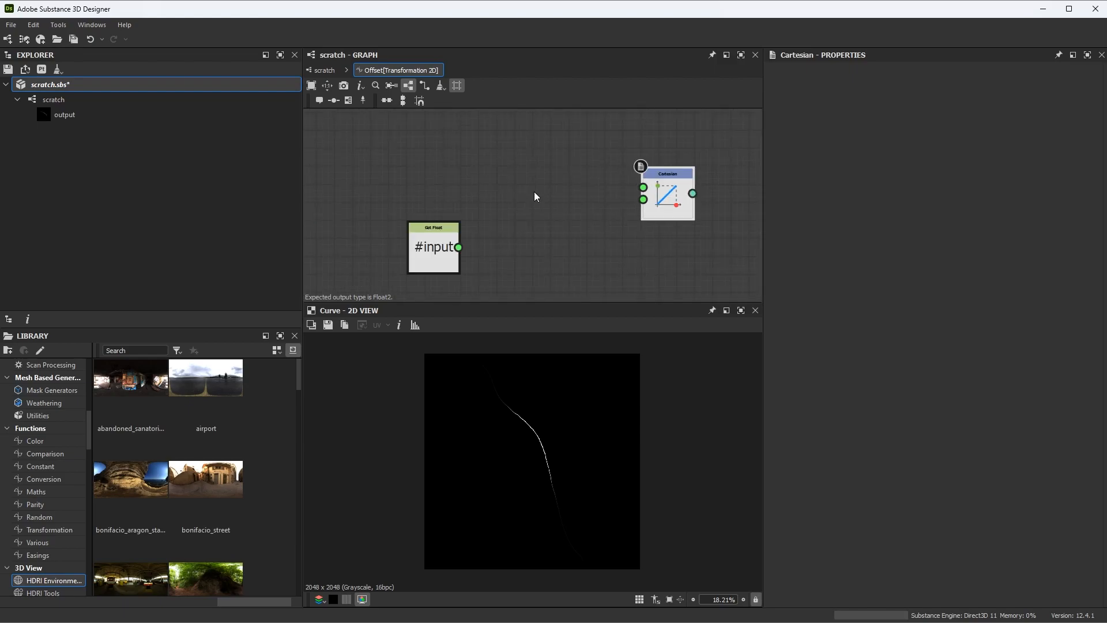
pyautogui.scroll(2, 469, 158)
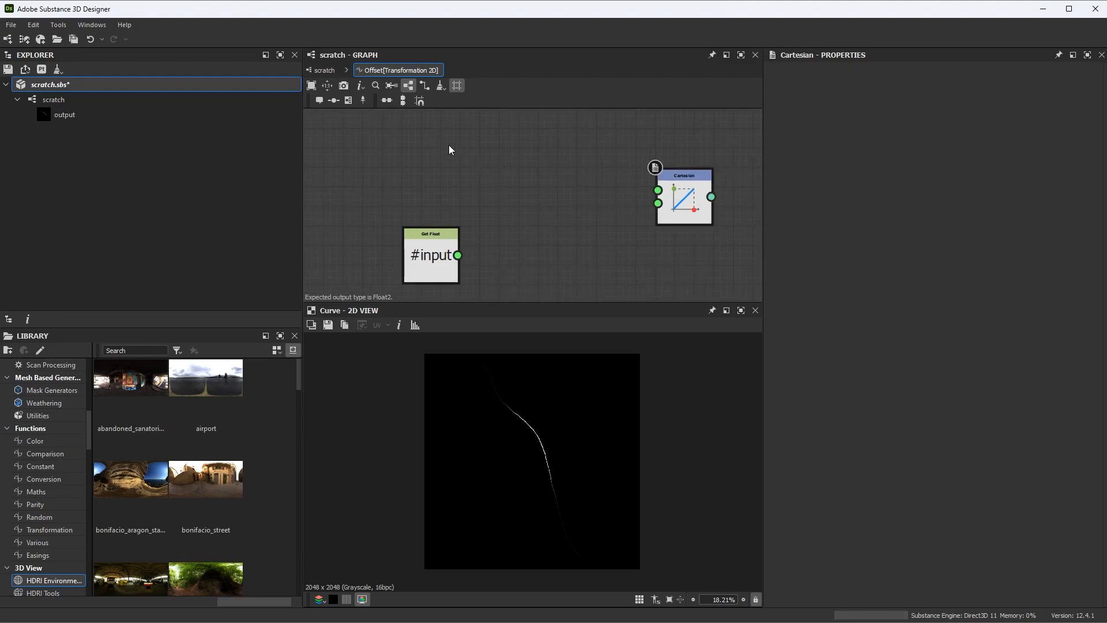
# Add a Float constant above the #input node and set its value to 0.25
pyautogui.press('space')
pyautogui.write('flo')
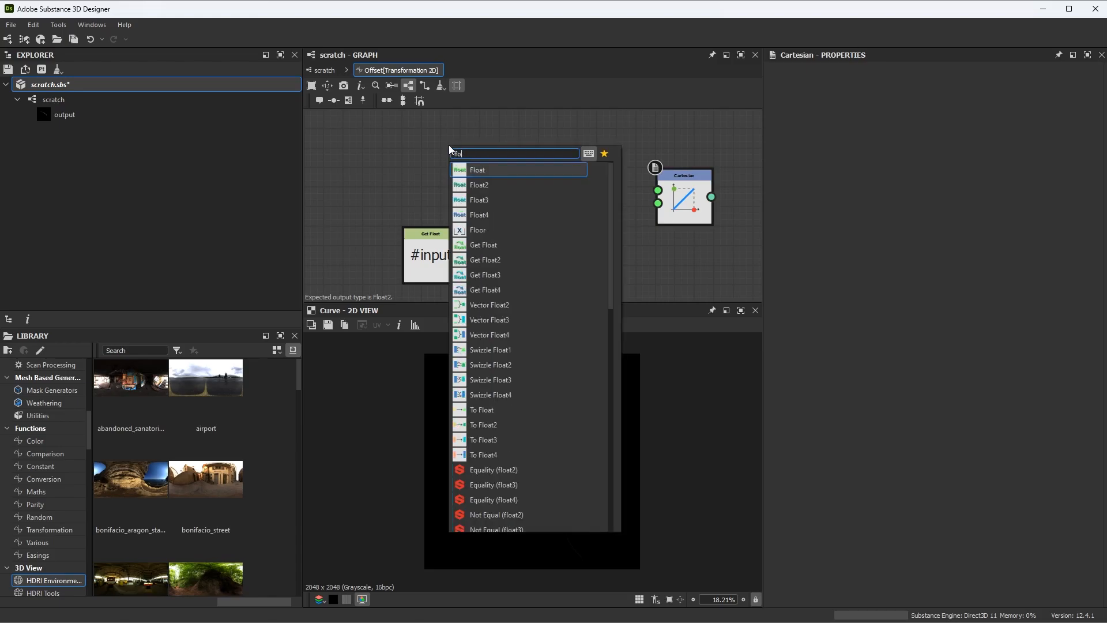
pyautogui.click(474, 166)
pyautogui.moveTo(455, 140); pyautogui.dragTo(457, 156)
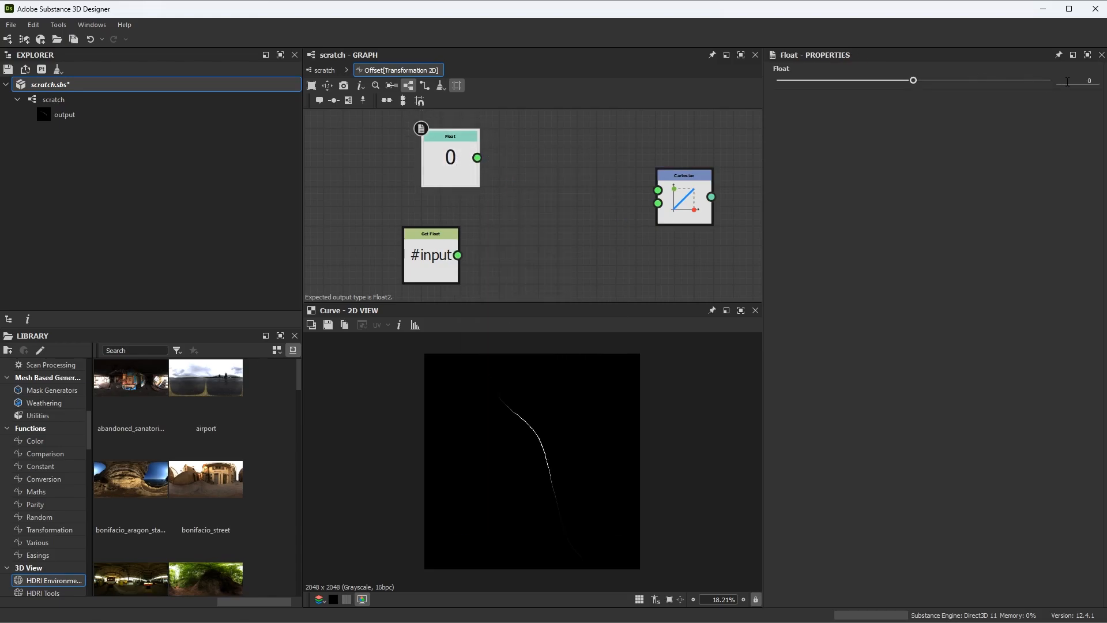
pyautogui.write('.25')
pyautogui.press('Return')
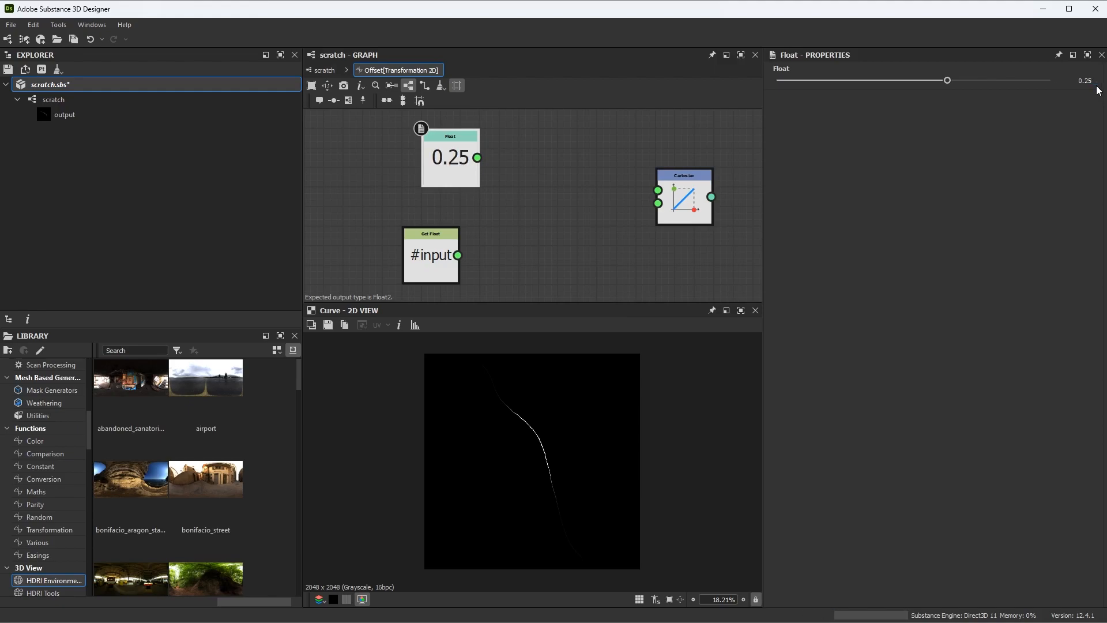
# Connect the 0.25 Float constant to the Rho input of the Cartesian node
pyautogui.moveTo(478, 158); pyautogui.dragTo(687, 199)
pyautogui.scroll(-1, 507, 233)
pyautogui.moveTo(485, 210); pyautogui.dragTo(459, 205, button='middle')
pyautogui.scroll(3, 599, 205)
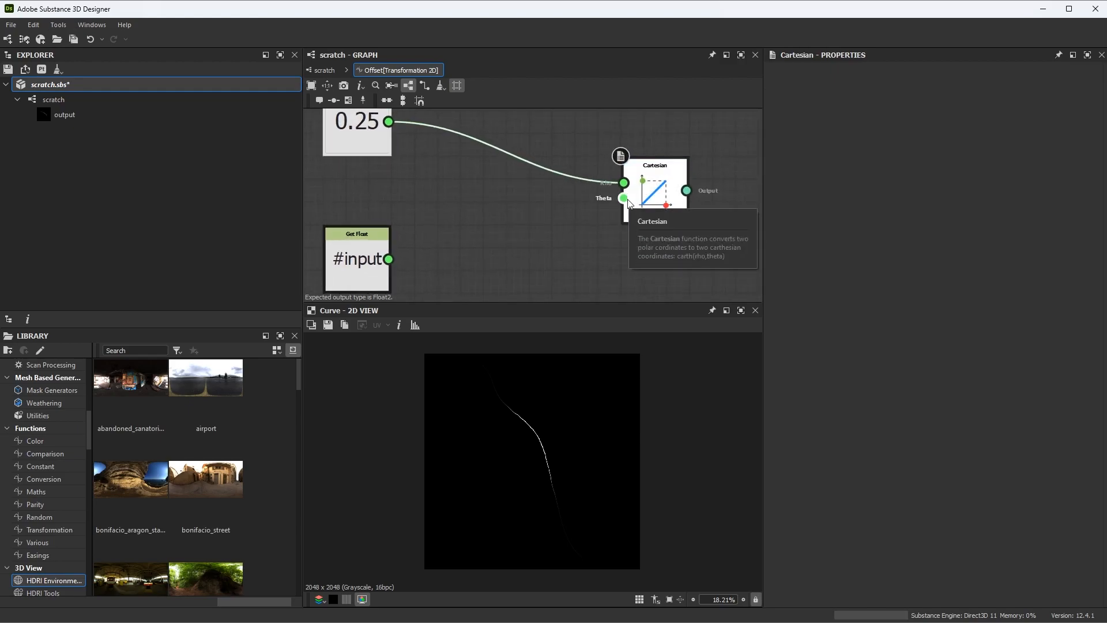
pyautogui.moveTo(466, 247); pyautogui.dragTo(491, 212, button='middle')
pyautogui.scroll(-1, 485, 214)
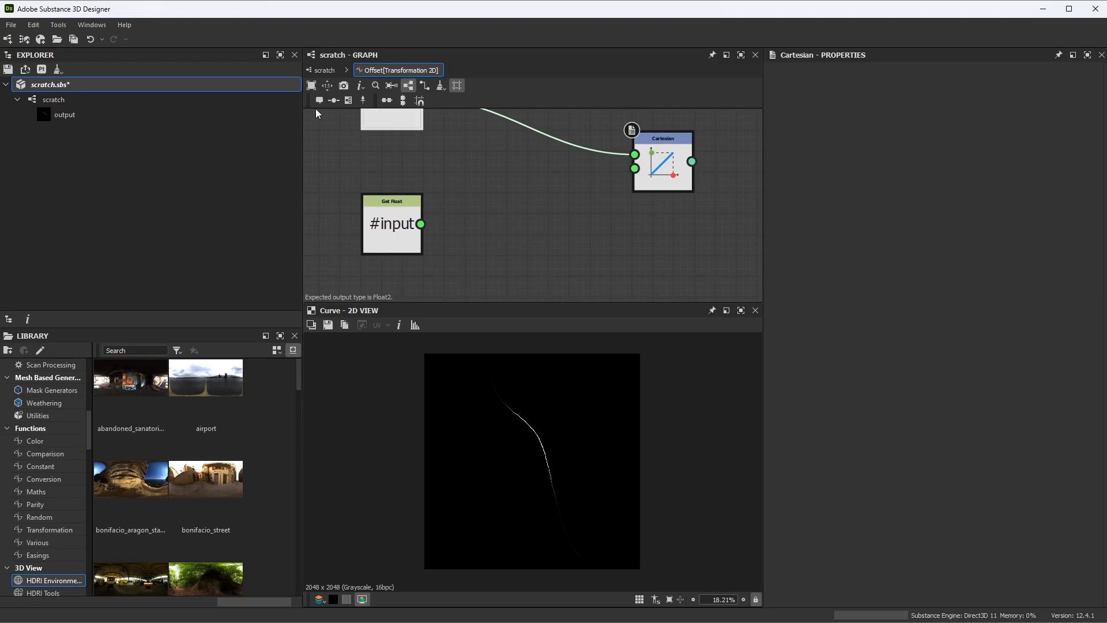
# Add a test Shape node with the Square pattern to the scratch graph and reduce its Scale to 0.2
pyautogui.click(322, 72)
pyautogui.press('space')
pyautogui.write('shap')
pyautogui.click(662, 232)
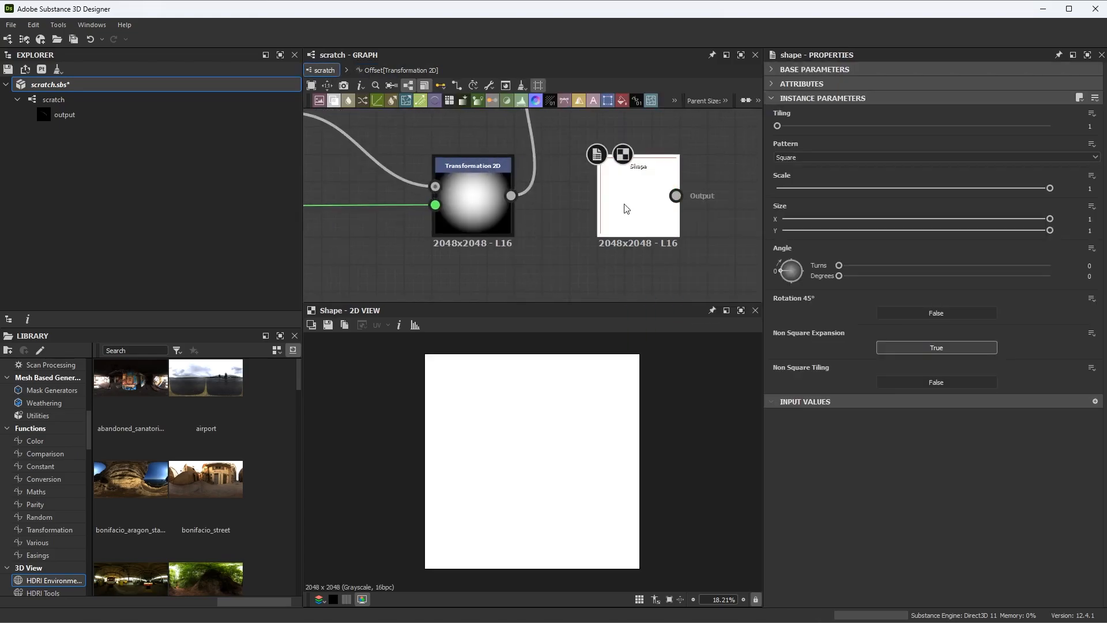
pyautogui.click(796, 157)
pyautogui.click(741, 160)
pyautogui.moveTo(1049, 188); pyautogui.dragTo(832, 190)
pyautogui.scroll(2, 656, 217)
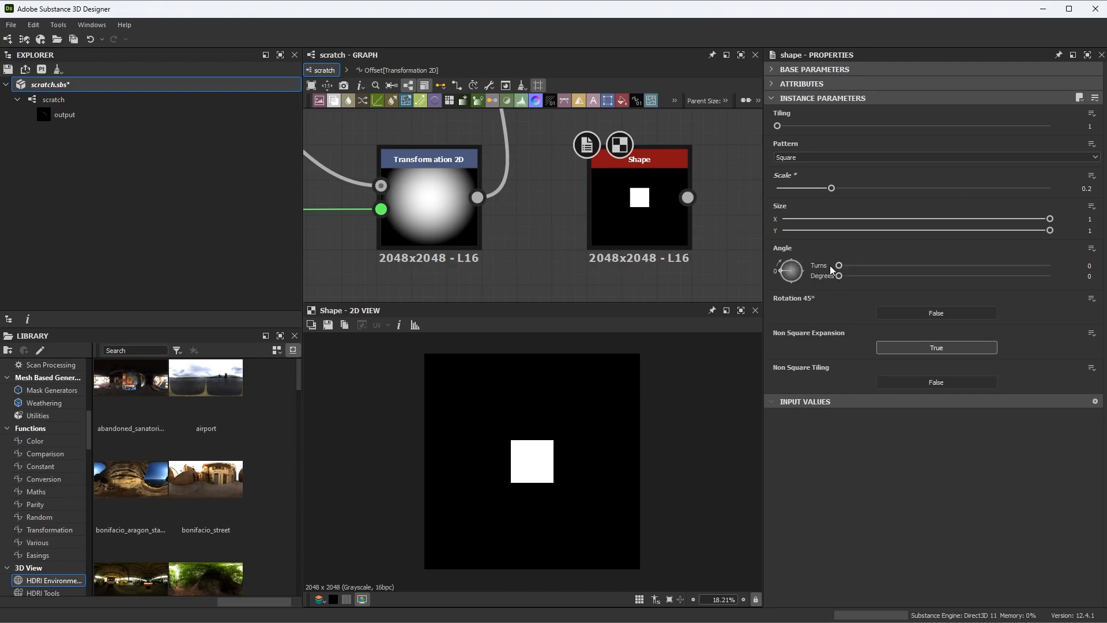
# Rotate the test square through one full turn of 360 degrees, and delete its Shape node
pyautogui.moveTo(839, 269); pyautogui.dragTo(1080, 271)
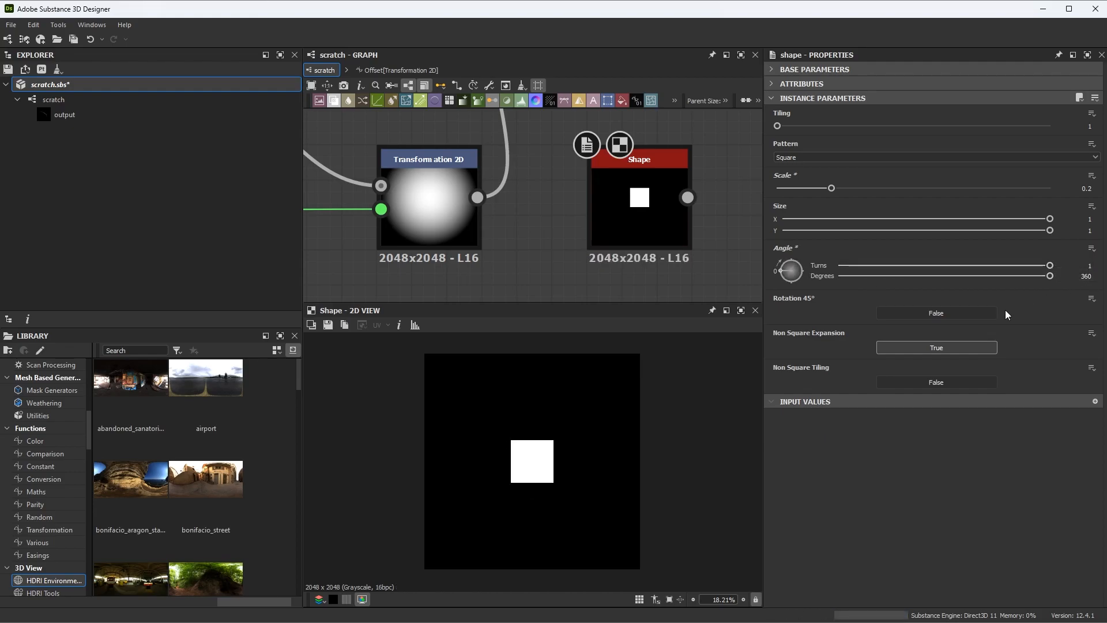
pyautogui.moveTo(1046, 265); pyautogui.dragTo(1077, 267)
pyautogui.moveTo(1048, 276)
pyautogui.mouseDown()
pyautogui.moveTo(824, 284)
pyautogui.moveTo(1061, 286)
pyautogui.mouseUp()
pyautogui.press('Delete')
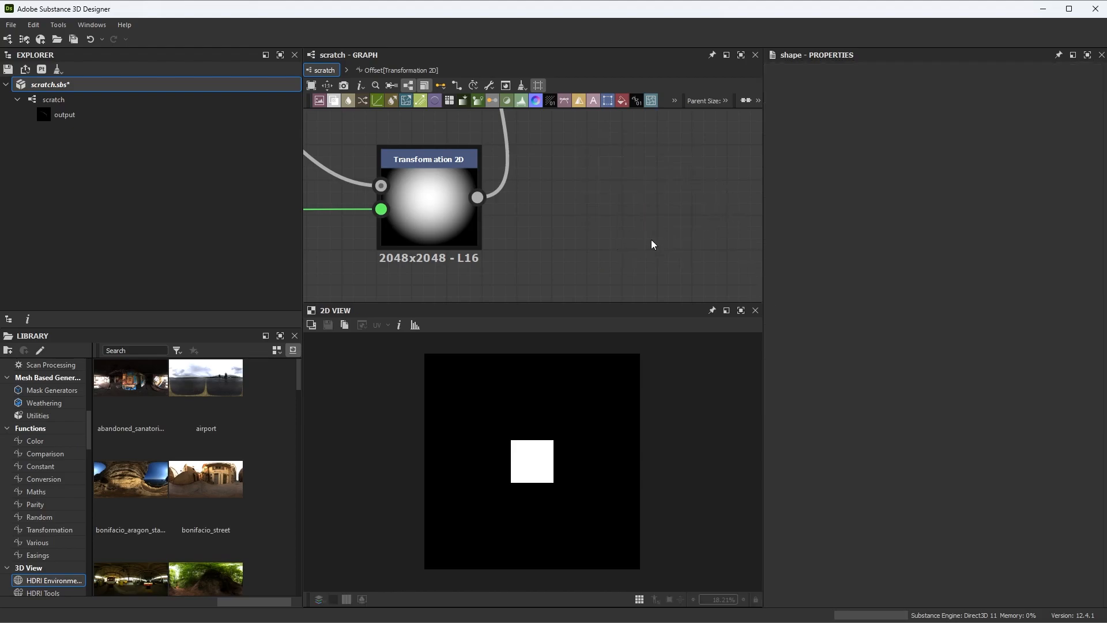
# Return to the Transformation 2D Offset function and adjust the spacing of the #input and Cartesian nodes
pyautogui.scroll(-3, 643, 240)
pyautogui.click(400, 70)
pyautogui.scroll(-1, 540, 241)
pyautogui.moveTo(514, 209); pyautogui.dragTo(532, 189, button='middle')
pyautogui.moveTo(448, 212); pyautogui.dragTo(449, 230)
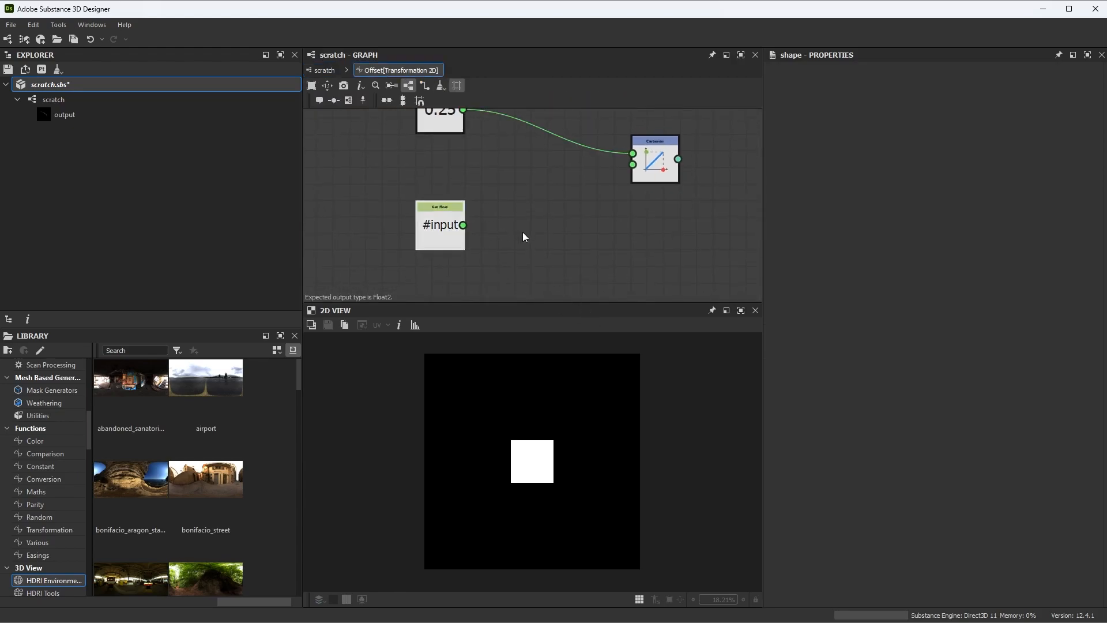
pyautogui.scroll(2, 587, 195)
pyautogui.moveTo(676, 162); pyautogui.dragTo(697, 142)
pyautogui.scroll(-1, 669, 184)
pyautogui.moveTo(629, 179); pyautogui.dragTo(588, 194, button='middle')
pyautogui.moveTo(652, 169); pyautogui.dragTo(651, 189)
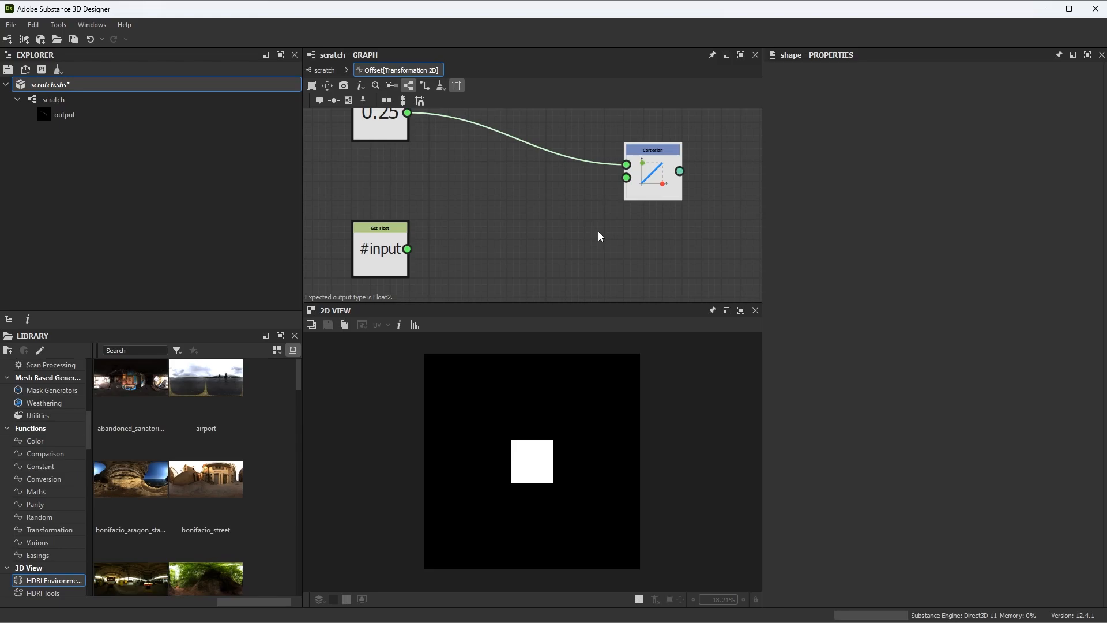
# Add a 2 Pi constant node and place it directly below the #input Get Float node
pyautogui.moveTo(556, 247); pyautogui.dragTo(570, 212, button='middle')
pyautogui.click(496, 202)
pyautogui.press('space')
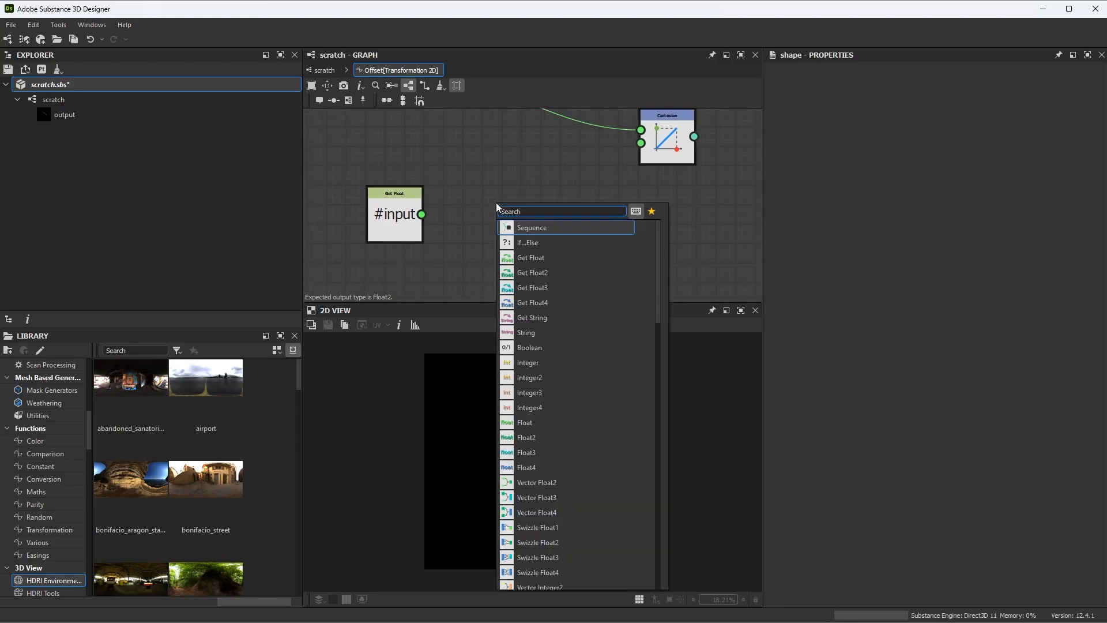
pyautogui.write('2')
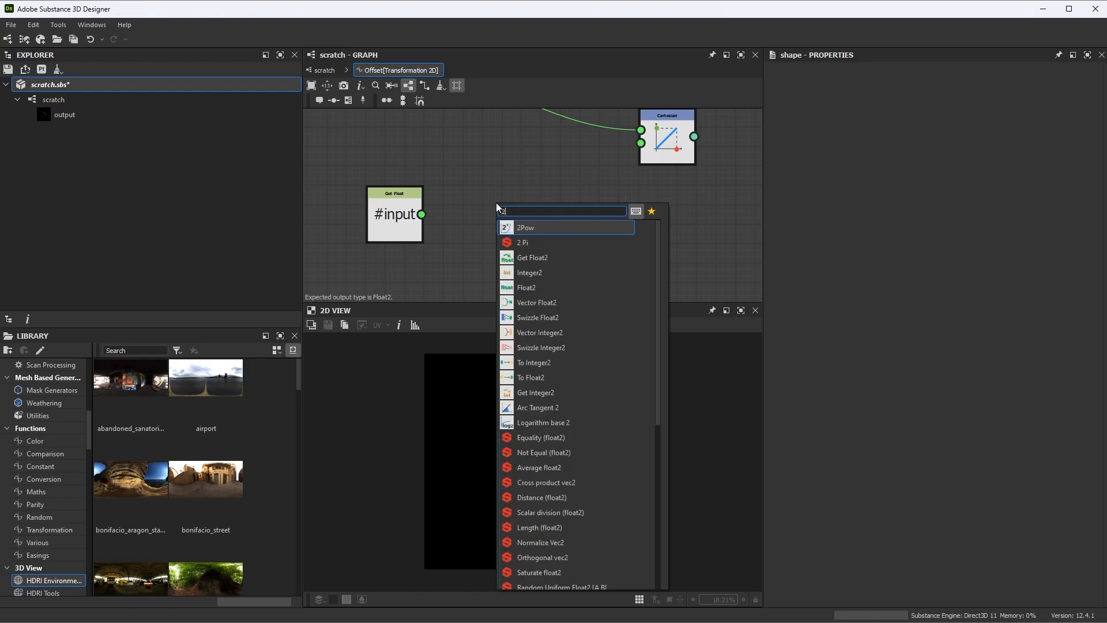
pyautogui.click(521, 245)
pyautogui.moveTo(489, 233); pyautogui.dragTo(491, 173, button='middle')
pyautogui.moveTo(501, 146); pyautogui.dragTo(432, 242)
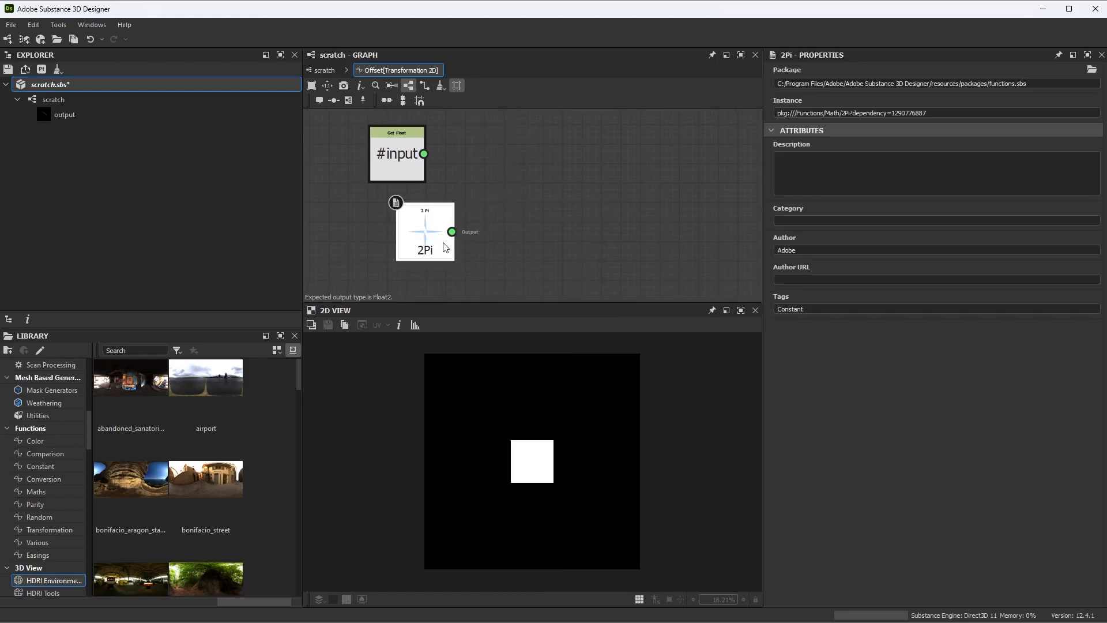
pyautogui.moveTo(467, 190); pyautogui.dragTo(463, 223, button='middle')
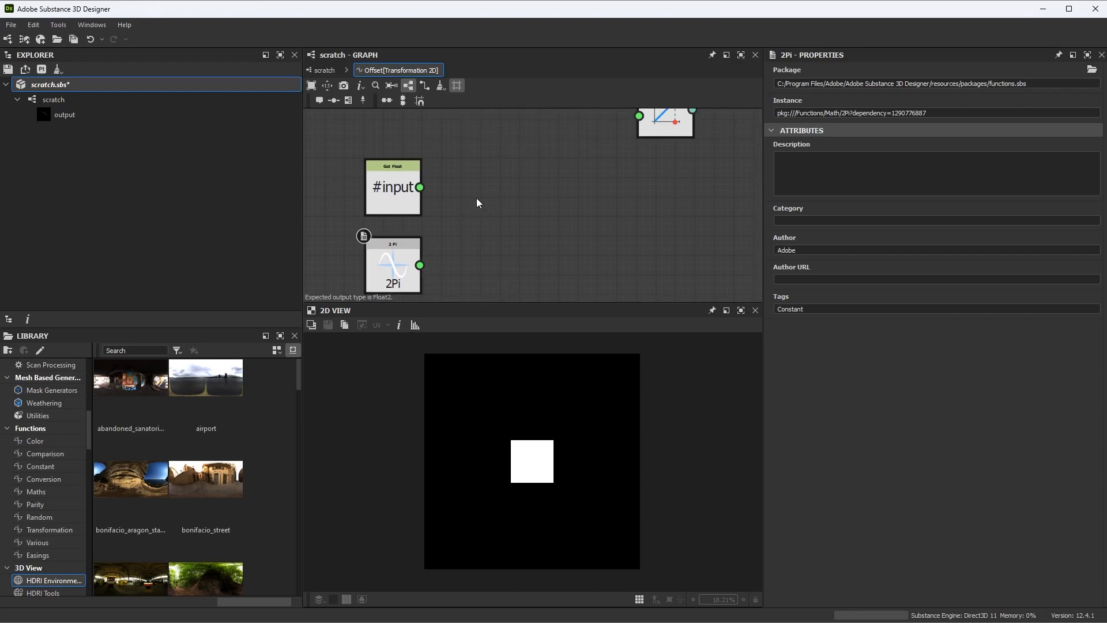
# Add a Multiplication node and connect the #input and 2 Pi nodes to its two inputs
pyautogui.press('space')
pyautogui.write('mu')
pyautogui.click(497, 223)
pyautogui.moveTo(509, 223); pyautogui.dragTo(510, 196, button='middle')
pyautogui.moveTo(416, 160)
pyautogui.mouseDown()
pyautogui.moveTo(512, 179)
pyautogui.moveTo(417, 160)
pyautogui.mouseUp()
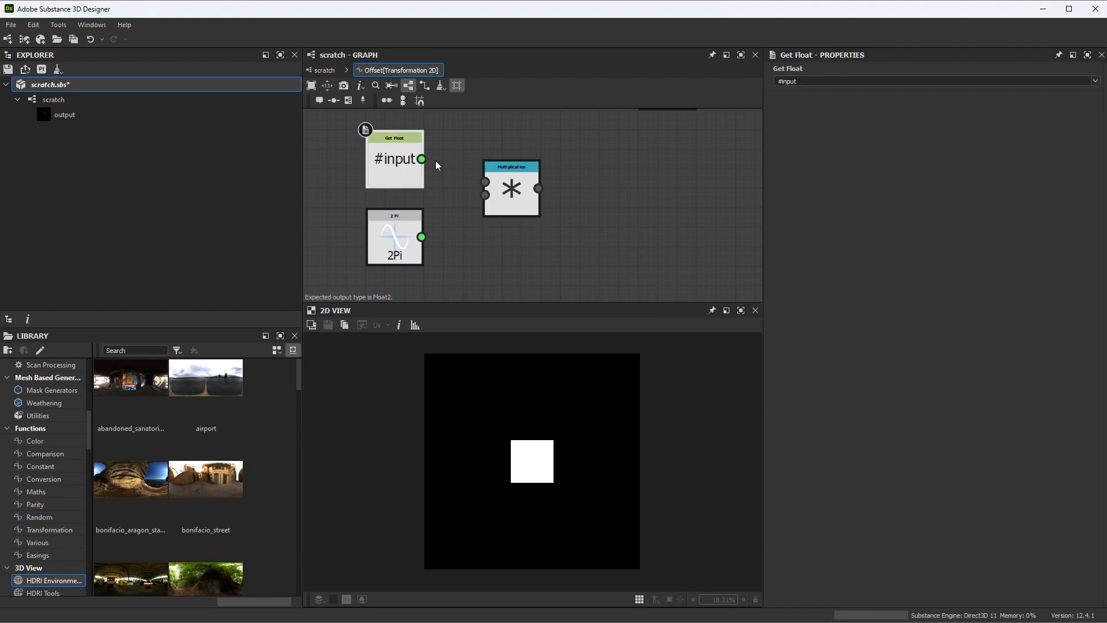
pyautogui.moveTo(421, 160); pyautogui.dragTo(485, 181)
pyautogui.moveTo(422, 237); pyautogui.dragTo(485, 194)
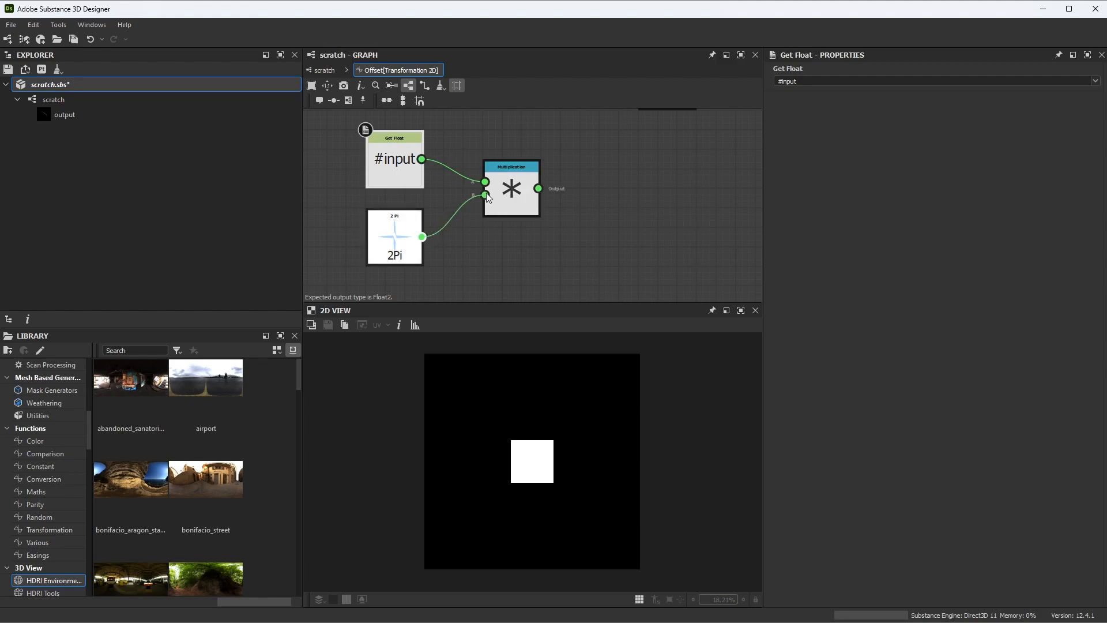
# Connect the Multiplication node's output to the Theta input of the Cartesian node
pyautogui.moveTo(600, 210); pyautogui.dragTo(553, 233, button='middle')
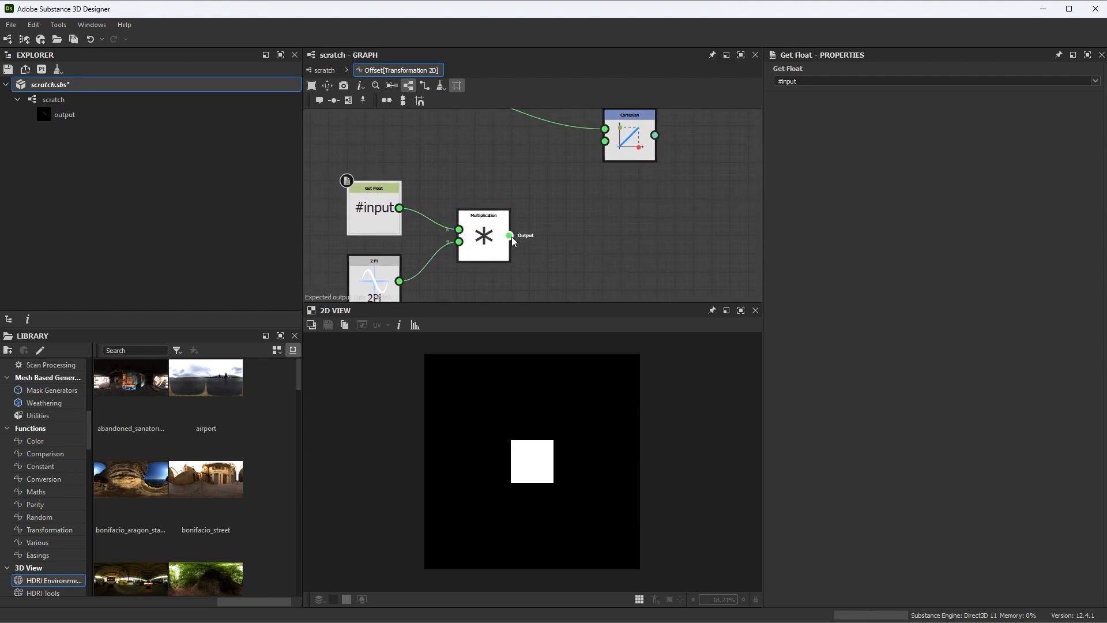
pyautogui.moveTo(579, 152); pyautogui.dragTo(604, 141)
pyautogui.scroll(-2, 639, 230)
# Set the Cartesian node as the Offset function's output and return to the scratch graph
pyautogui.rightClick(654, 168)
pyautogui.click(690, 217)
pyautogui.moveTo(650, 175); pyautogui.dragTo(654, 139)
pyautogui.click(324, 70)
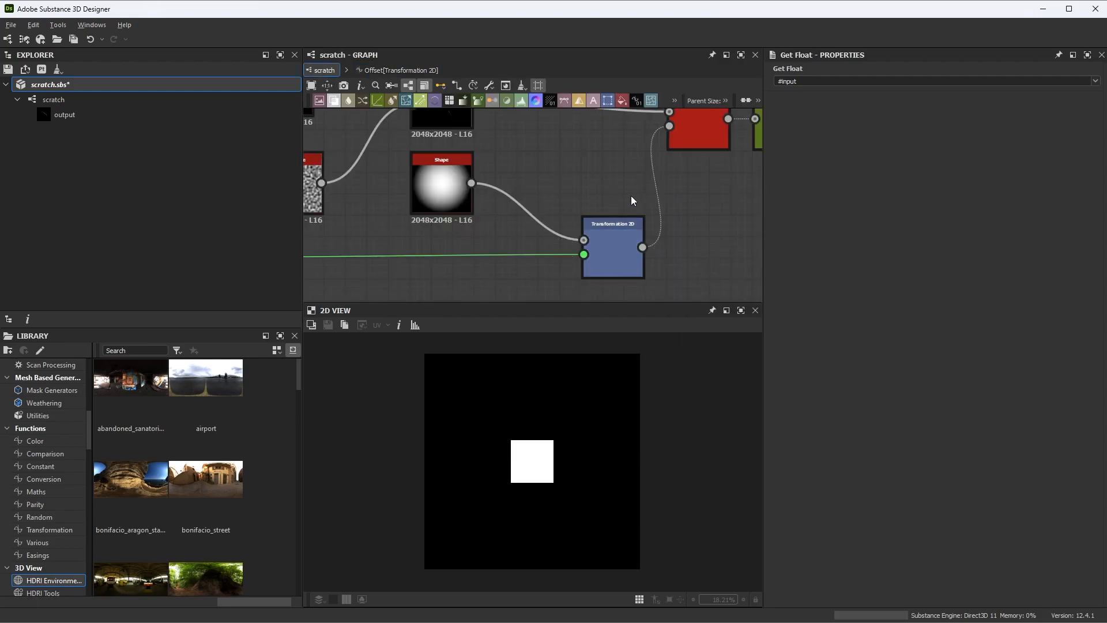
# Preview the Curve node's output and randomize the Value Processor's Random Seed several times to test scratch variations
pyautogui.moveTo(634, 197); pyautogui.dragTo(569, 186, button='middle')
pyautogui.click(682, 158)
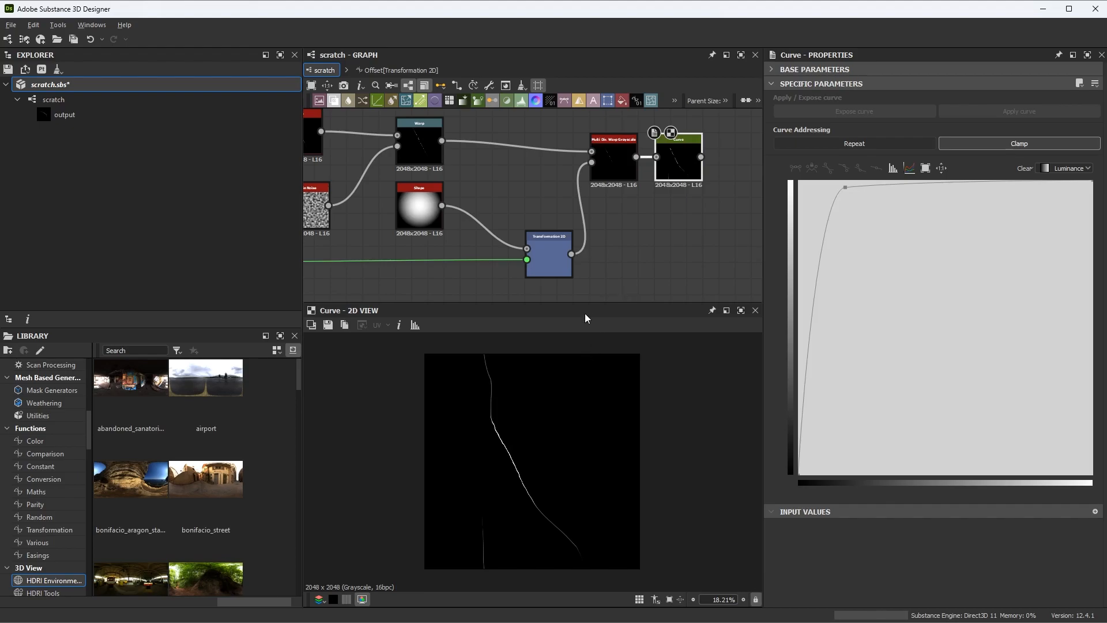
pyautogui.press('f')
pyautogui.moveTo(579, 242); pyautogui.dragTo(681, 222, button='middle')
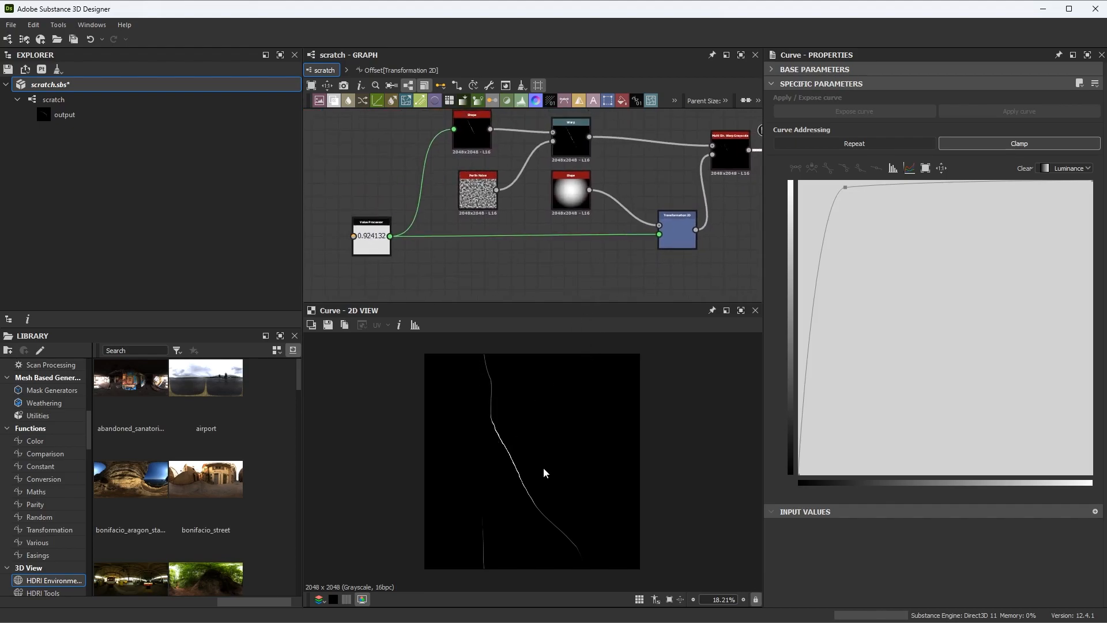
pyautogui.moveTo(542, 259); pyautogui.dragTo(529, 257, button='middle')
pyautogui.click(349, 243)
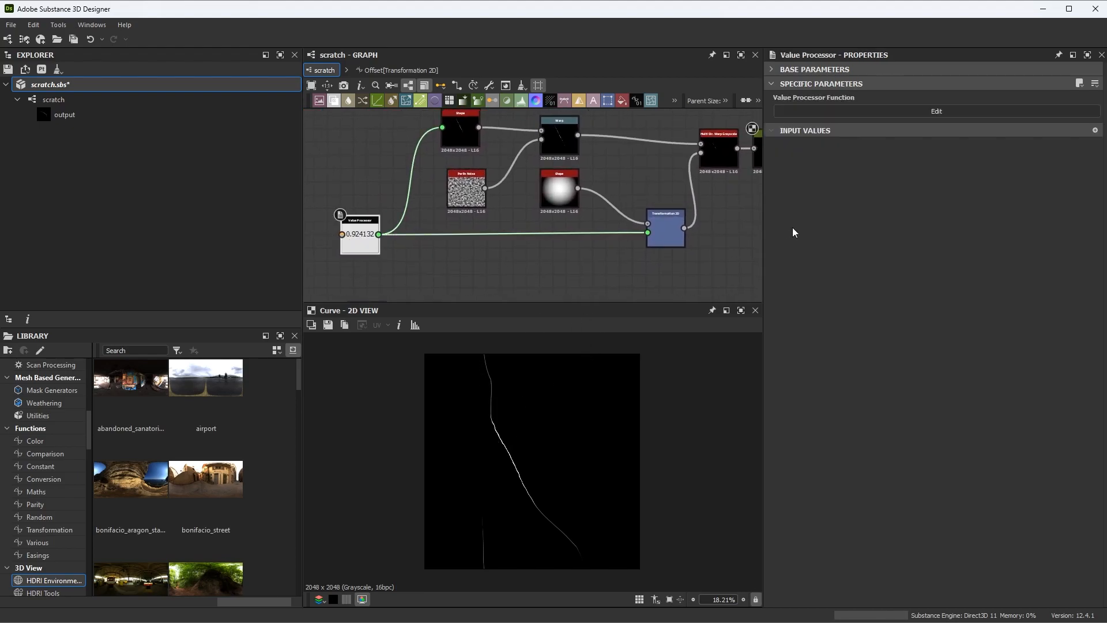
pyautogui.click(770, 69)
pyautogui.click(1057, 262)
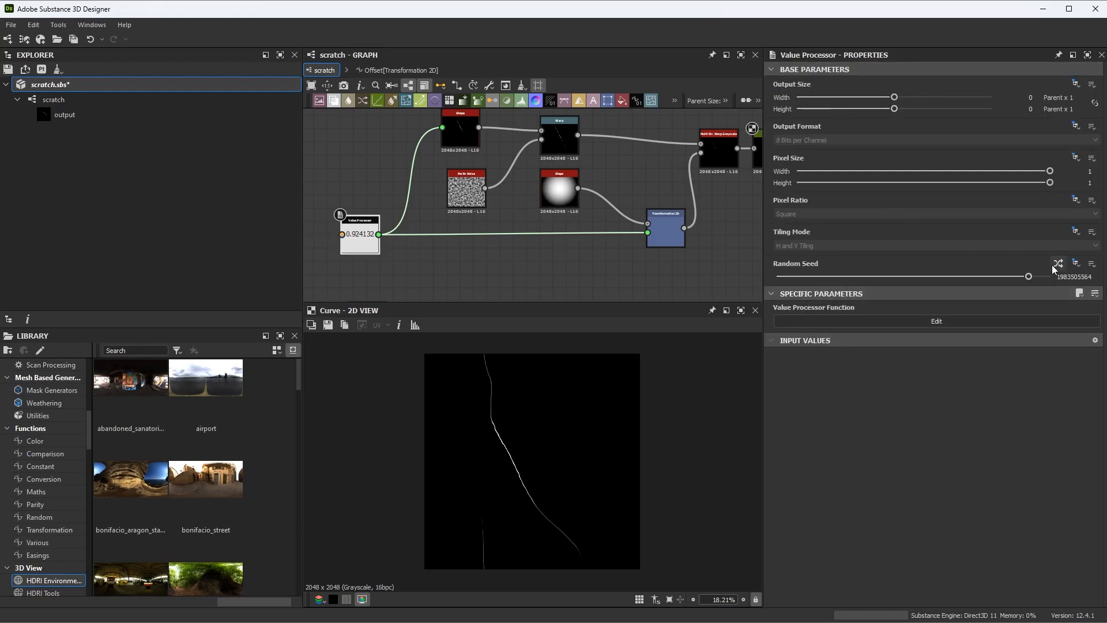
pyautogui.click(1057, 263)
pyautogui.click(1057, 263)
pyautogui.click(1058, 262)
pyautogui.click(1058, 263)
pyautogui.click(1054, 264)
pyautogui.click(1054, 264)
pyautogui.click(1053, 264)
# Preview the Transformation 2D node, make its Tiling Mode absolute and set it to No Tiling
pyautogui.moveTo(721, 234); pyautogui.dragTo(694, 216, button='middle')
pyautogui.doubleClick(645, 215)
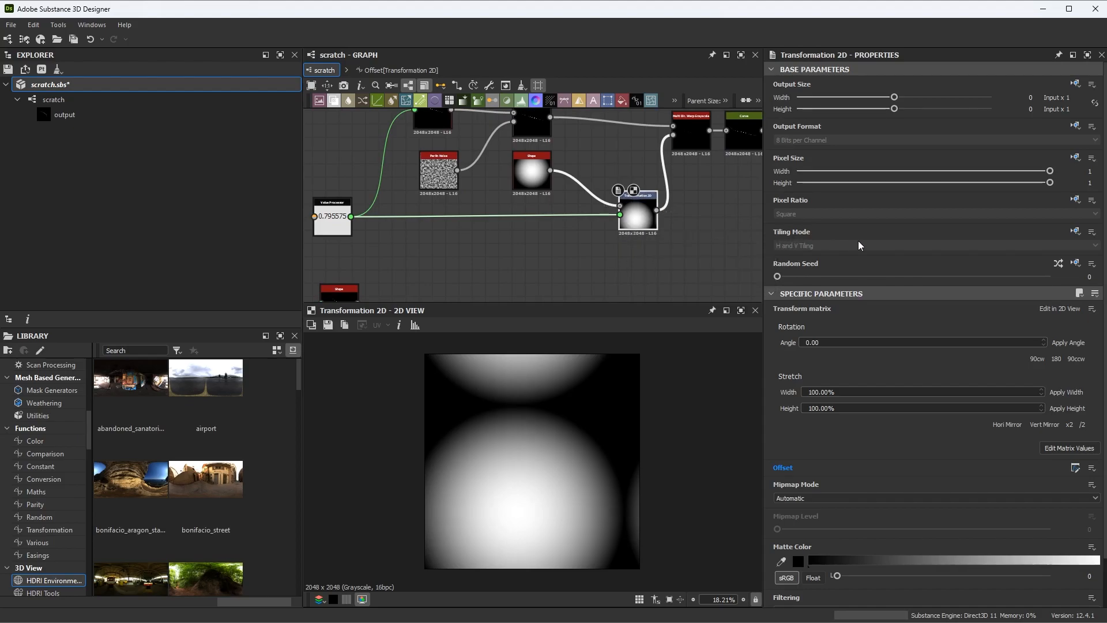
pyautogui.click(1075, 232)
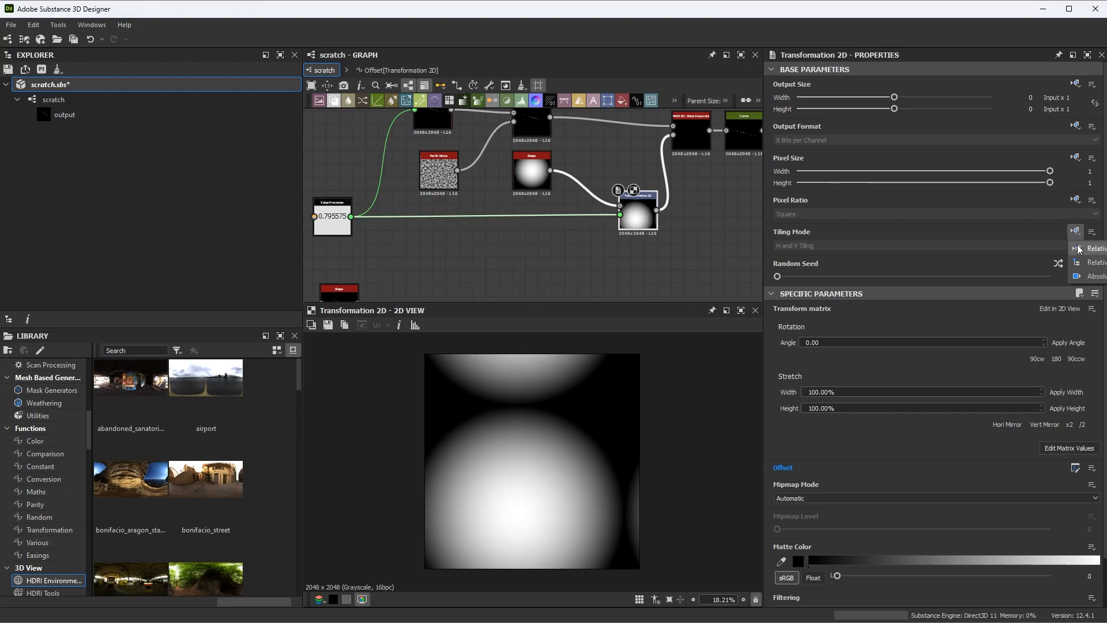
pyautogui.click(1089, 276)
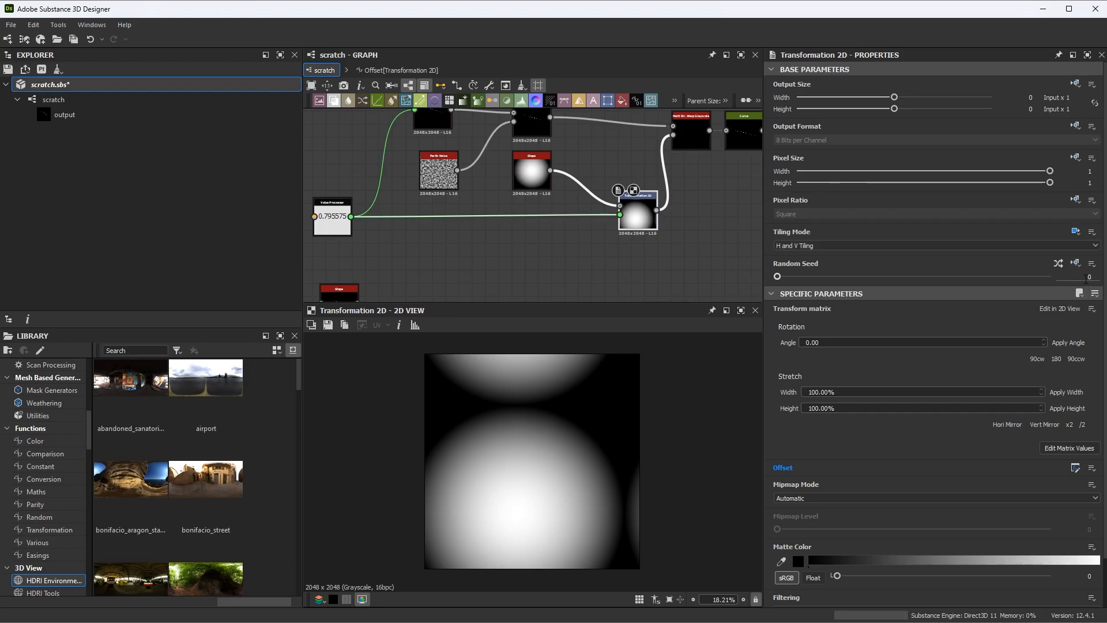
pyautogui.click(801, 246)
pyautogui.click(784, 259)
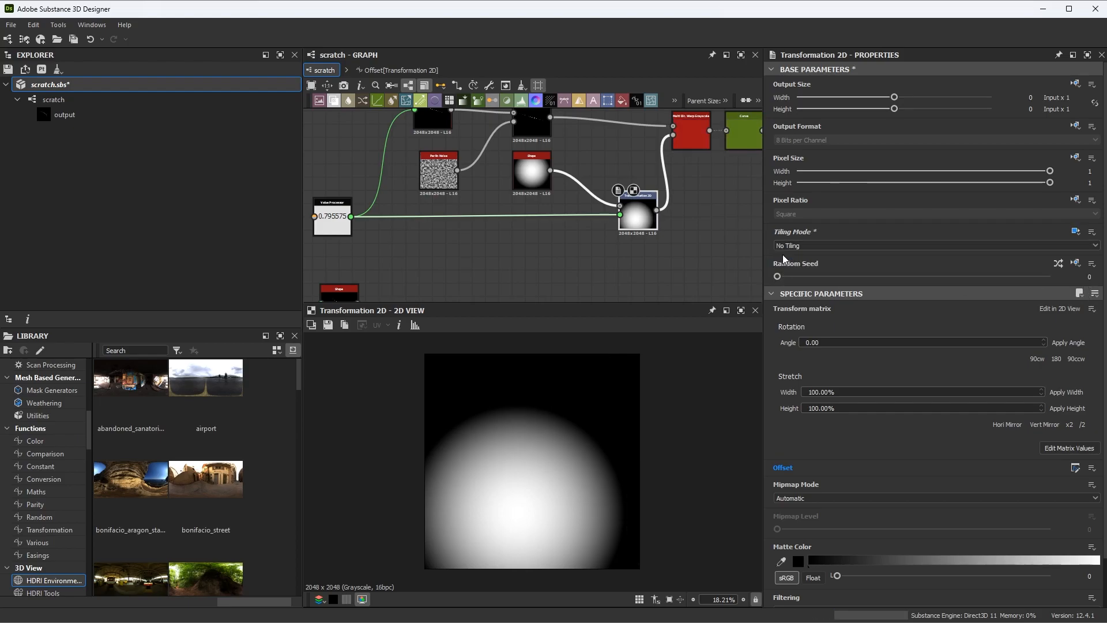
# Randomize the Value Processor's Random Seed repeatedly while previewing the Transformation 2D node to test the Paraboloid's offset
pyautogui.moveTo(405, 237); pyautogui.dragTo(447, 227, button='middle')
pyautogui.click(374, 207)
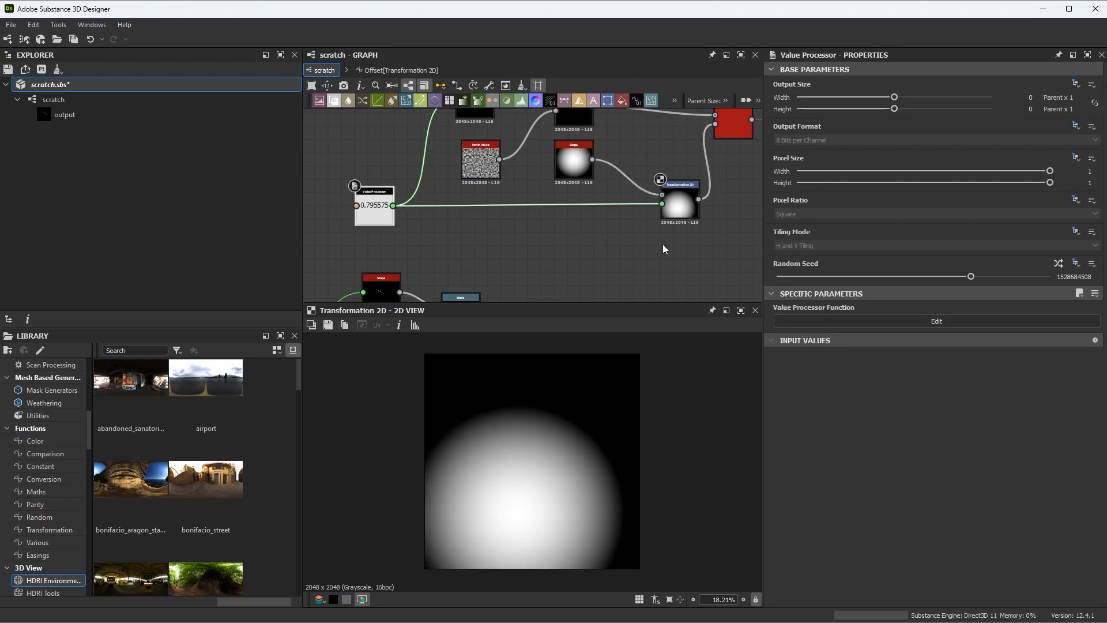
pyautogui.click(1058, 264)
pyautogui.click(1059, 264)
pyautogui.click(1058, 264)
pyautogui.click(1058, 264)
pyautogui.click(1058, 264)
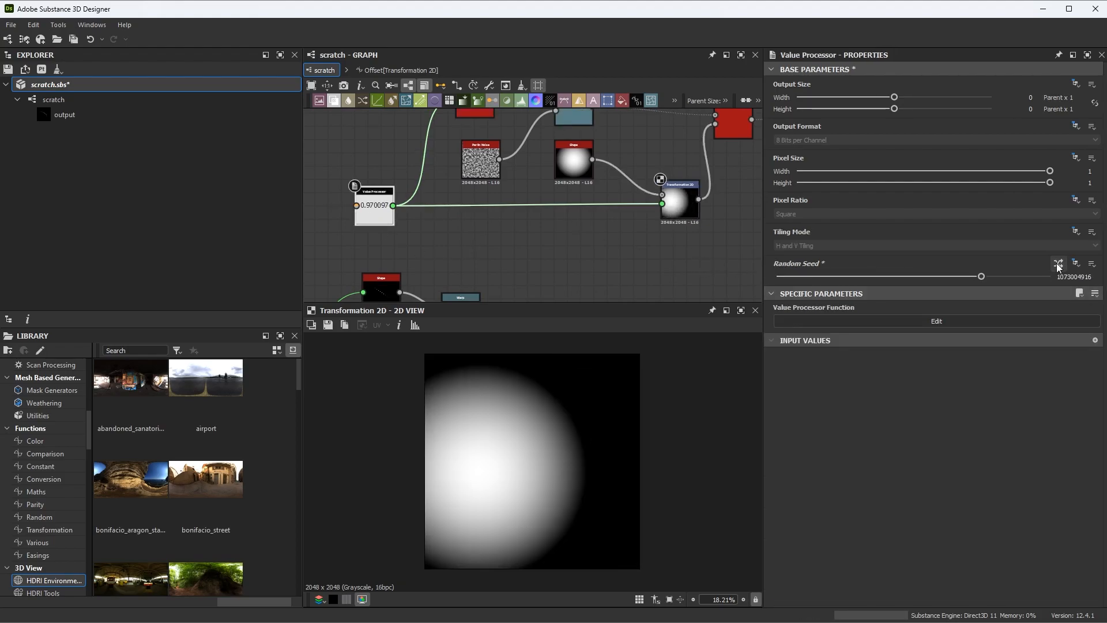
pyautogui.click(1059, 264)
pyautogui.click(1059, 264)
pyautogui.click(1059, 264)
pyautogui.click(1059, 264)
pyautogui.click(1058, 264)
pyautogui.click(1059, 264)
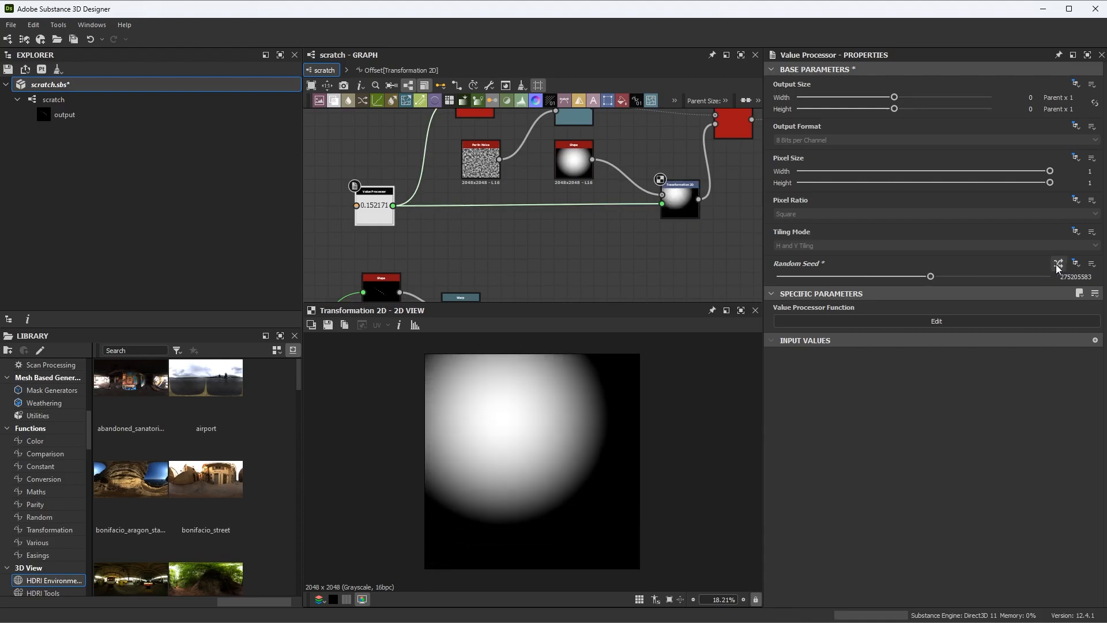
pyautogui.click(1059, 264)
pyautogui.click(1058, 264)
pyautogui.click(1059, 264)
pyautogui.click(1058, 264)
pyautogui.click(1058, 264)
pyautogui.click(1058, 264)
pyautogui.click(1058, 264)
pyautogui.click(1058, 264)
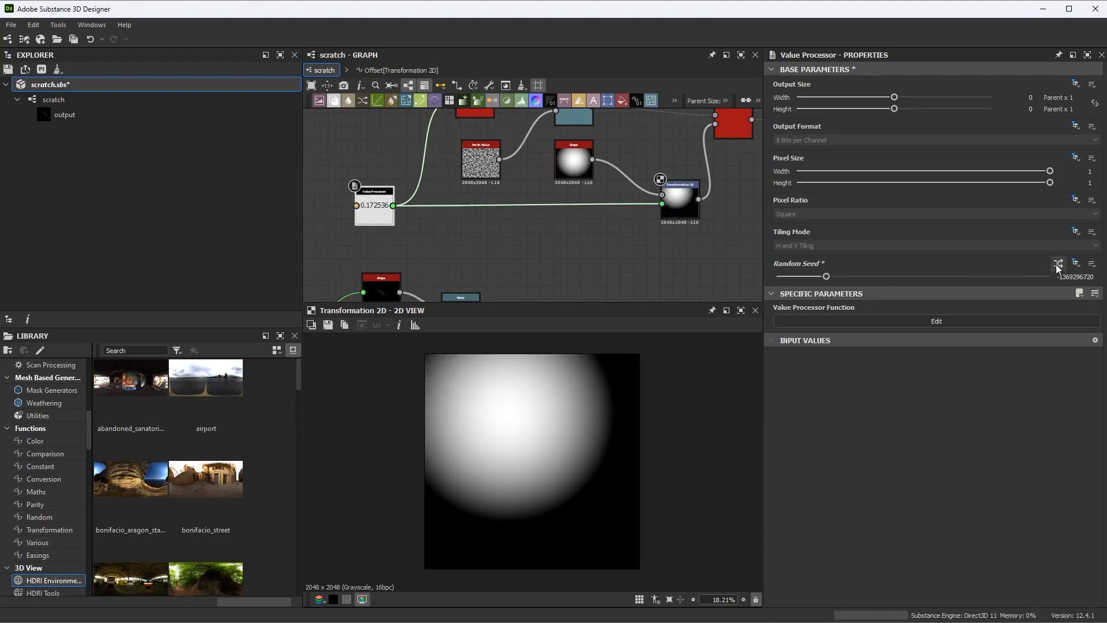
pyautogui.click(1058, 265)
pyautogui.click(1059, 265)
pyautogui.click(1058, 266)
pyautogui.click(1058, 265)
pyautogui.click(1059, 265)
pyautogui.click(1058, 265)
pyautogui.click(1058, 265)
pyautogui.click(1058, 265)
pyautogui.click(1058, 265)
pyautogui.click(1058, 265)
pyautogui.click(1058, 265)
pyautogui.click(1058, 265)
pyautogui.click(1058, 265)
pyautogui.click(1059, 265)
pyautogui.click(1058, 265)
pyautogui.click(1059, 265)
pyautogui.click(1059, 265)
pyautogui.click(1058, 265)
pyautogui.click(1058, 265)
pyautogui.click(1058, 265)
pyautogui.click(1058, 265)
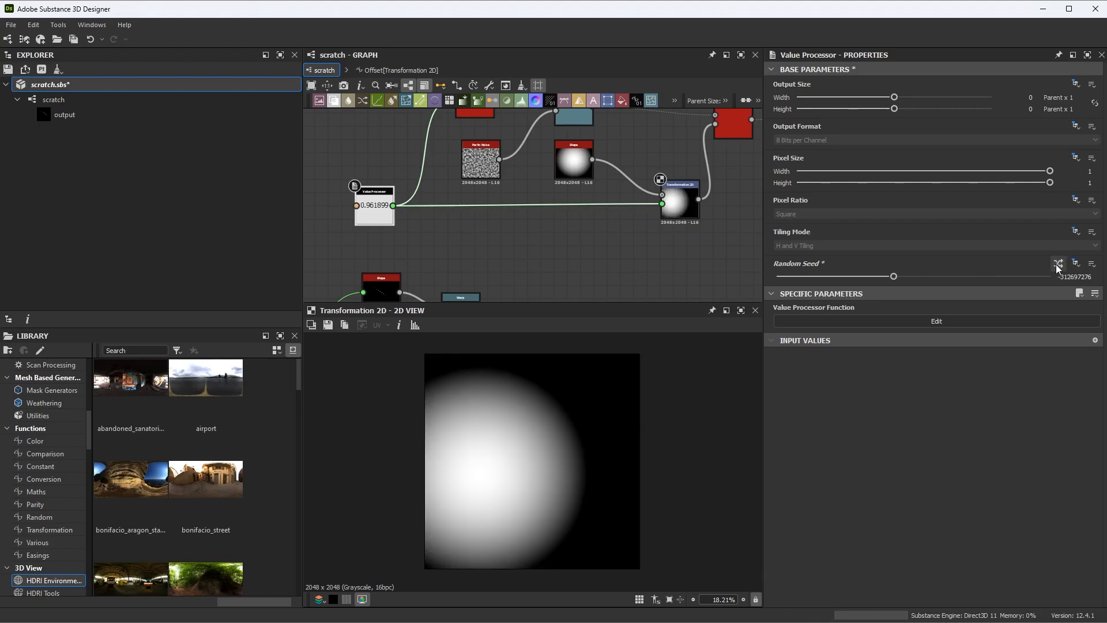
# Switch the preview back to the Curve node and try further Random Seed values on the Value Processor
pyautogui.moveTo(752, 199); pyautogui.dragTo(658, 196, button='middle')
pyautogui.scroll(-1, 658, 195)
pyautogui.doubleClick(702, 127)
pyautogui.moveTo(581, 239); pyautogui.dragTo(718, 215, button='middle')
pyautogui.click(444, 179)
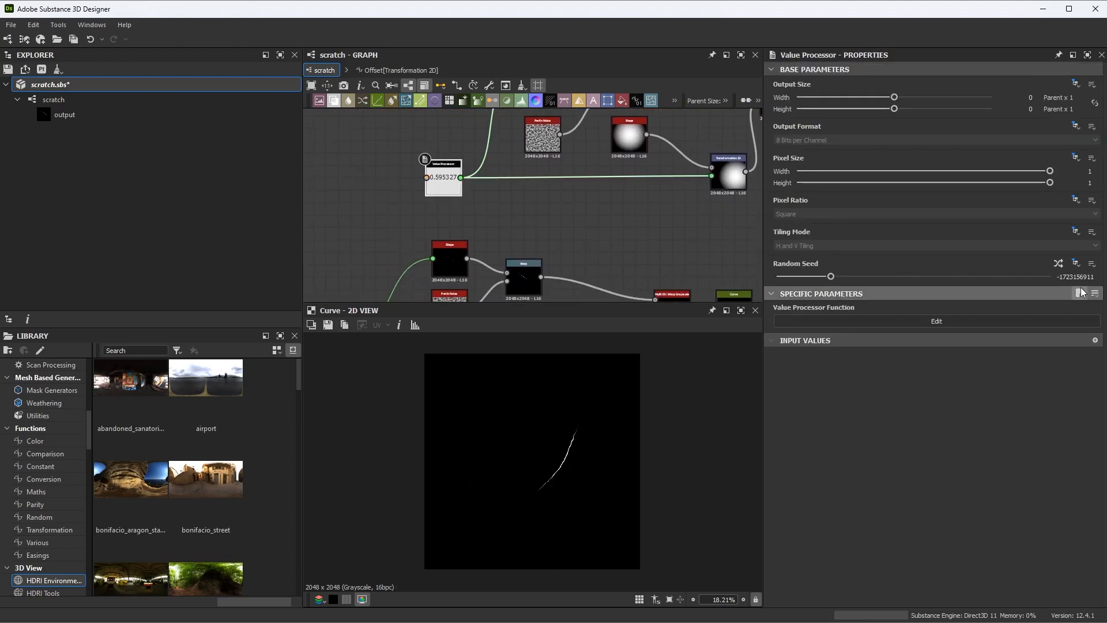
pyautogui.click(1058, 265)
pyautogui.click(1058, 265)
pyautogui.click(1059, 265)
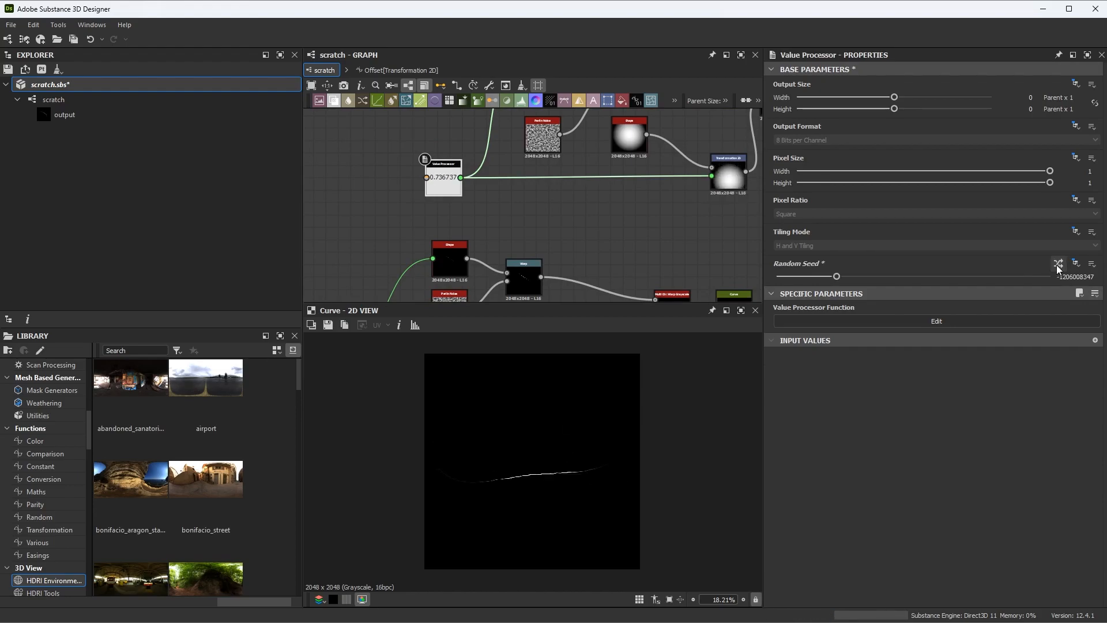
pyautogui.click(1058, 264)
pyautogui.click(1058, 264)
pyautogui.click(1058, 264)
pyautogui.click(1058, 265)
pyautogui.click(1057, 265)
pyautogui.click(1058, 266)
pyautogui.click(1057, 265)
pyautogui.click(1058, 265)
pyautogui.click(1058, 265)
pyautogui.click(1058, 265)
pyautogui.click(1058, 265)
# Set the Multi Directional Warp Grayscale node's Warp Angle to 54 degrees and its Intensity to 69.41
pyautogui.moveTo(656, 189); pyautogui.dragTo(512, 245, button='middle')
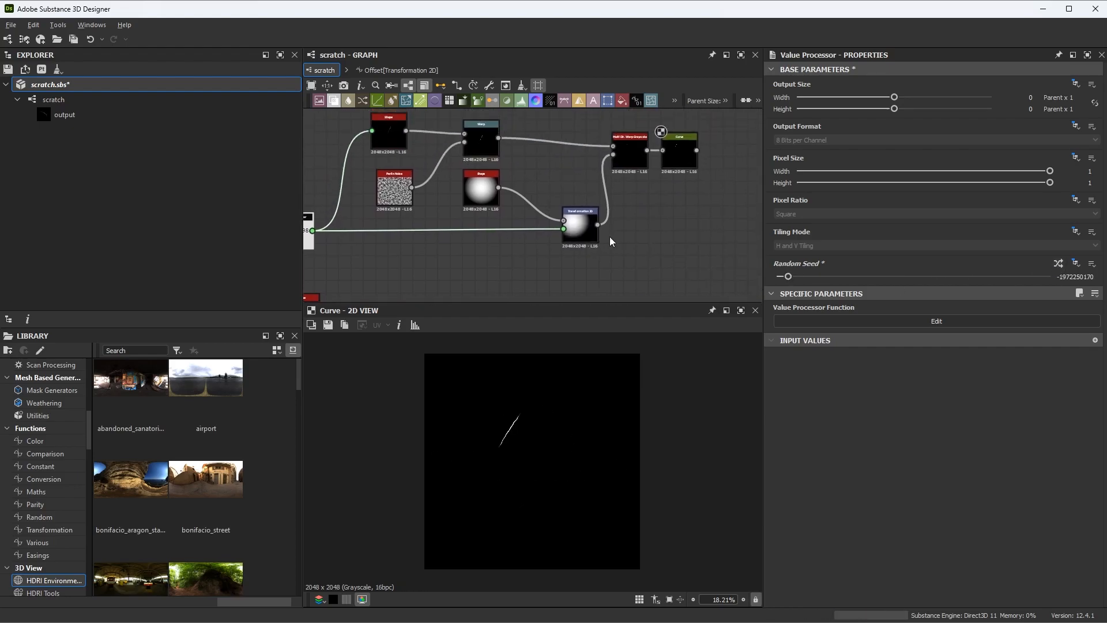
pyautogui.scroll(2, 630, 190)
pyautogui.click(636, 149)
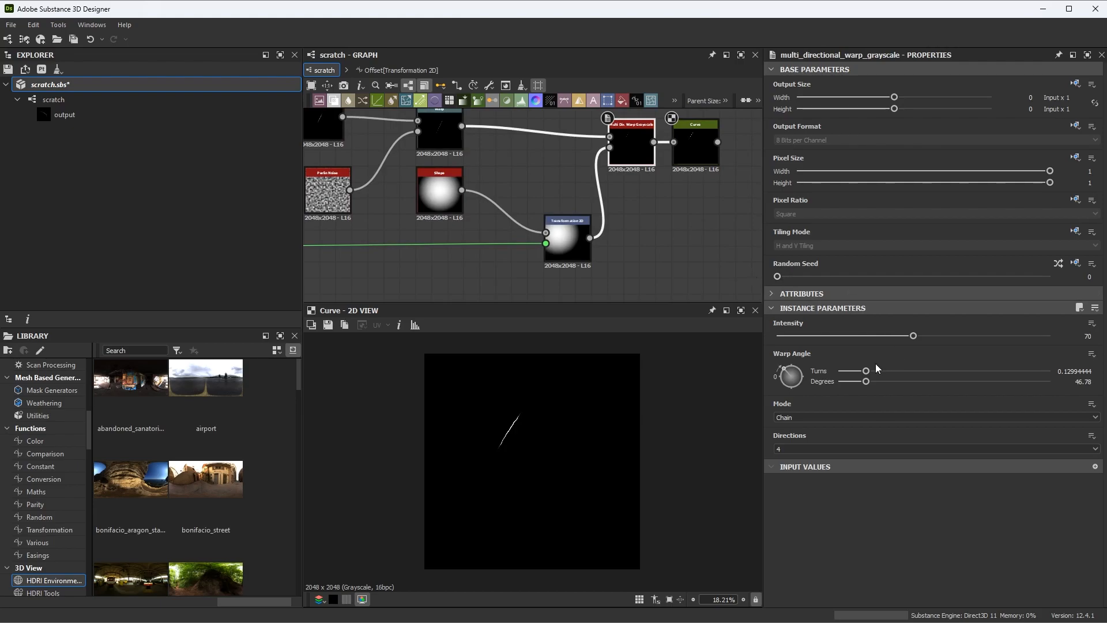
pyautogui.scroll(2, 594, 431)
pyautogui.moveTo(868, 382)
pyautogui.mouseDown()
pyautogui.moveTo(897, 381)
pyautogui.moveTo(841, 381)
pyautogui.moveTo(964, 376)
pyautogui.moveTo(873, 375)
pyautogui.mouseUp()
pyautogui.moveTo(921, 333)
pyautogui.mouseDown()
pyautogui.moveTo(960, 335)
pyautogui.moveTo(912, 338)
pyautogui.mouseUp()
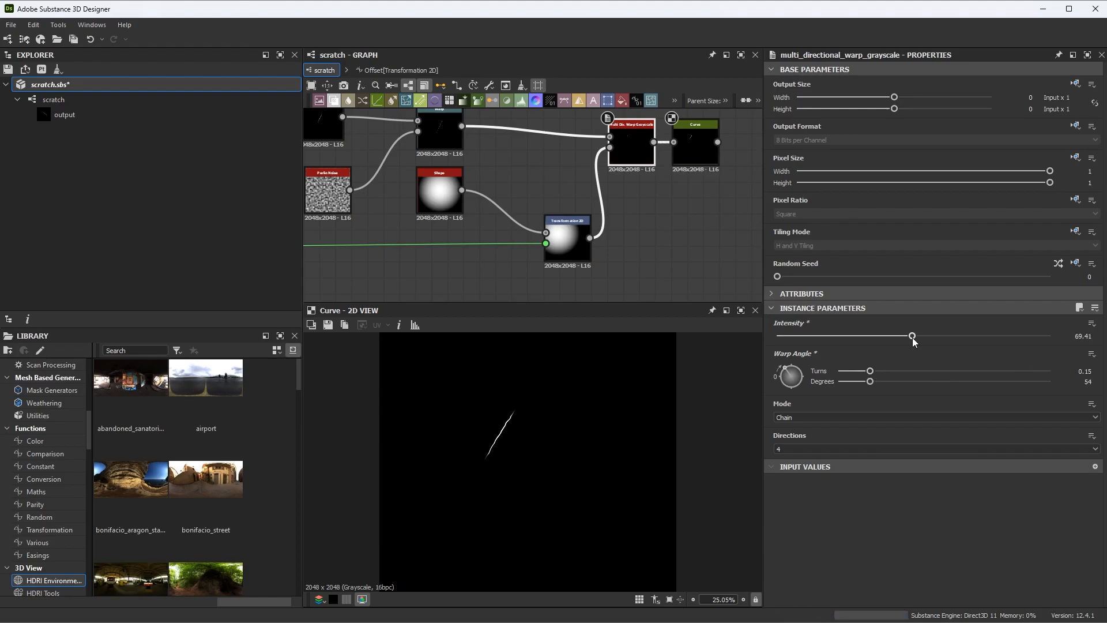
# Add a Float input value named #input to the Multi Directional Warp Grayscale node and connect the Value Processor's output to it
pyautogui.scroll(-1, 605, 233)
pyautogui.scroll(-2, 599, 236)
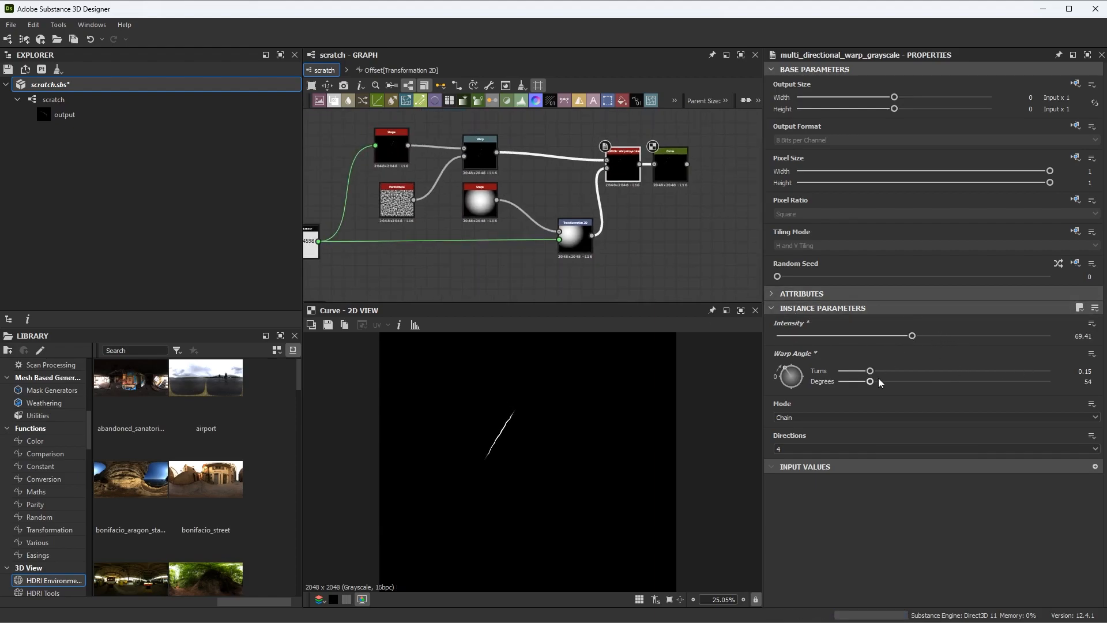
pyautogui.scroll(-2, 578, 254)
pyautogui.moveTo(514, 229); pyautogui.dragTo(530, 192, button='middle')
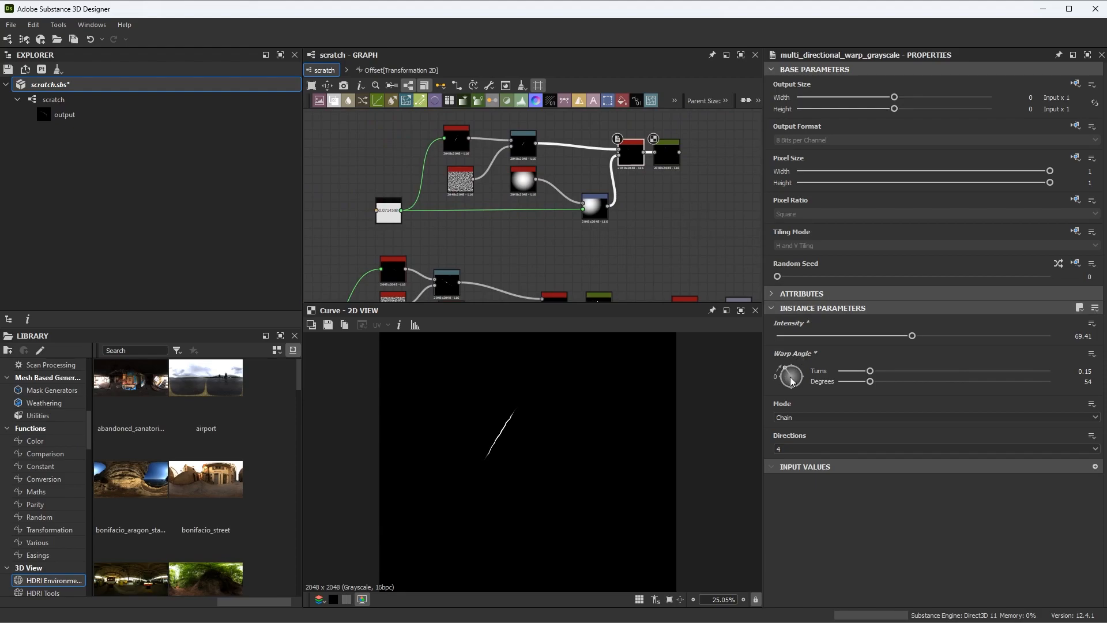
pyautogui.scroll(2, 657, 251)
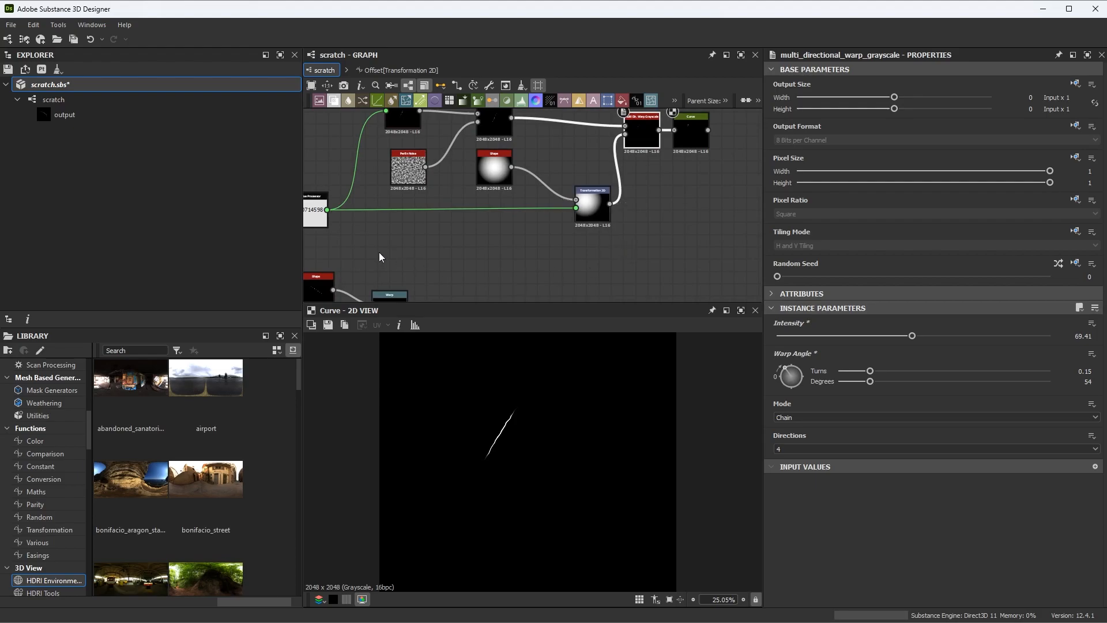
pyautogui.moveTo(630, 249); pyautogui.dragTo(661, 243, button='middle')
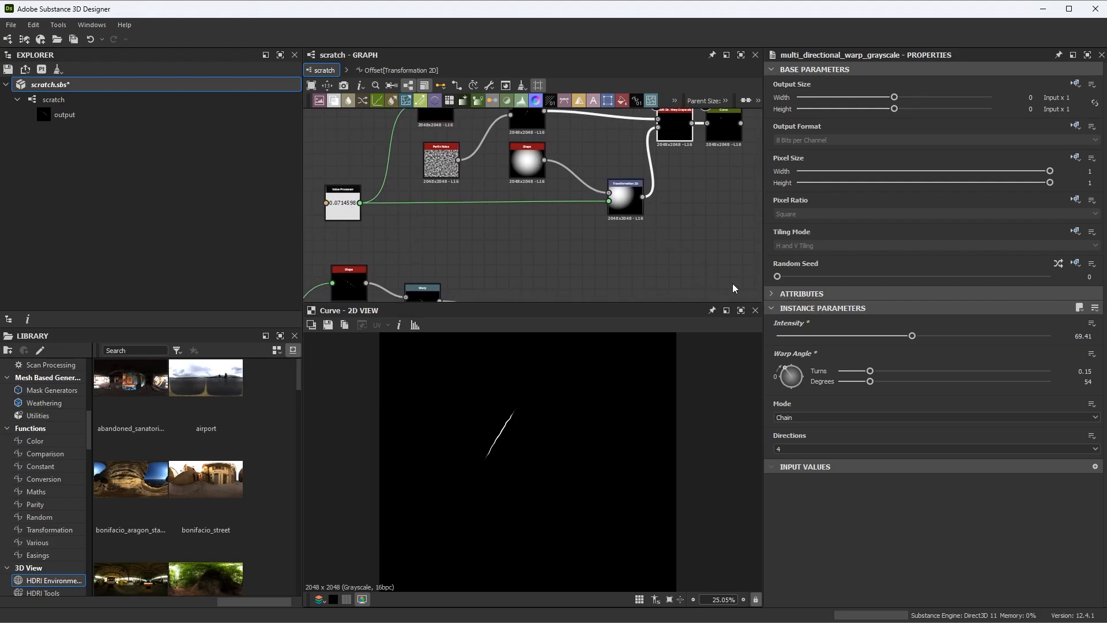
pyautogui.click(1096, 467)
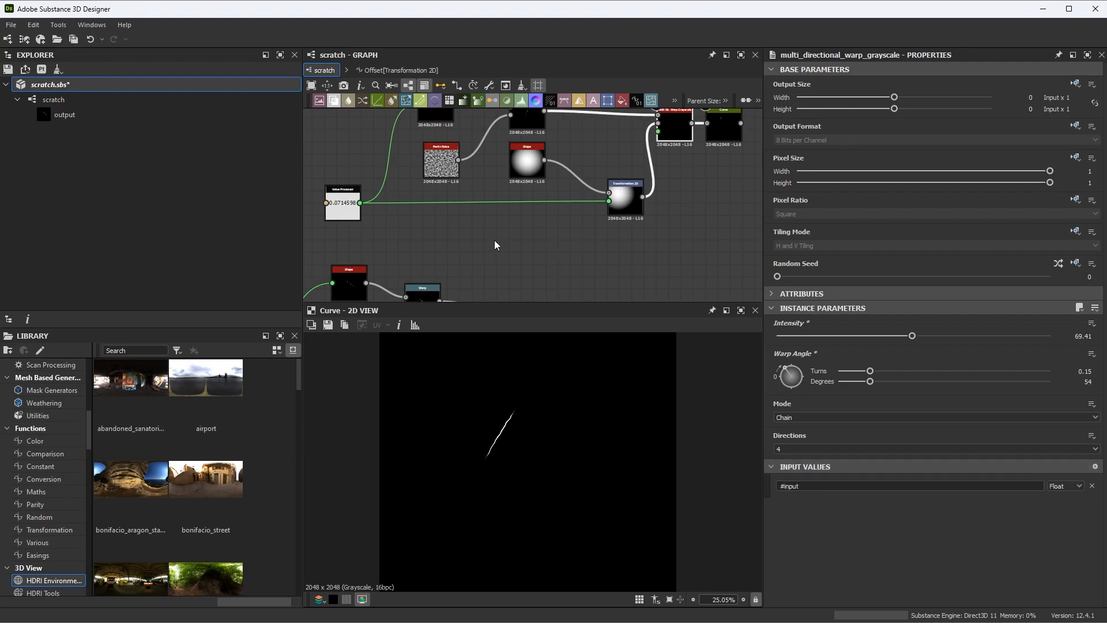
pyautogui.moveTo(362, 203); pyautogui.dragTo(657, 131)
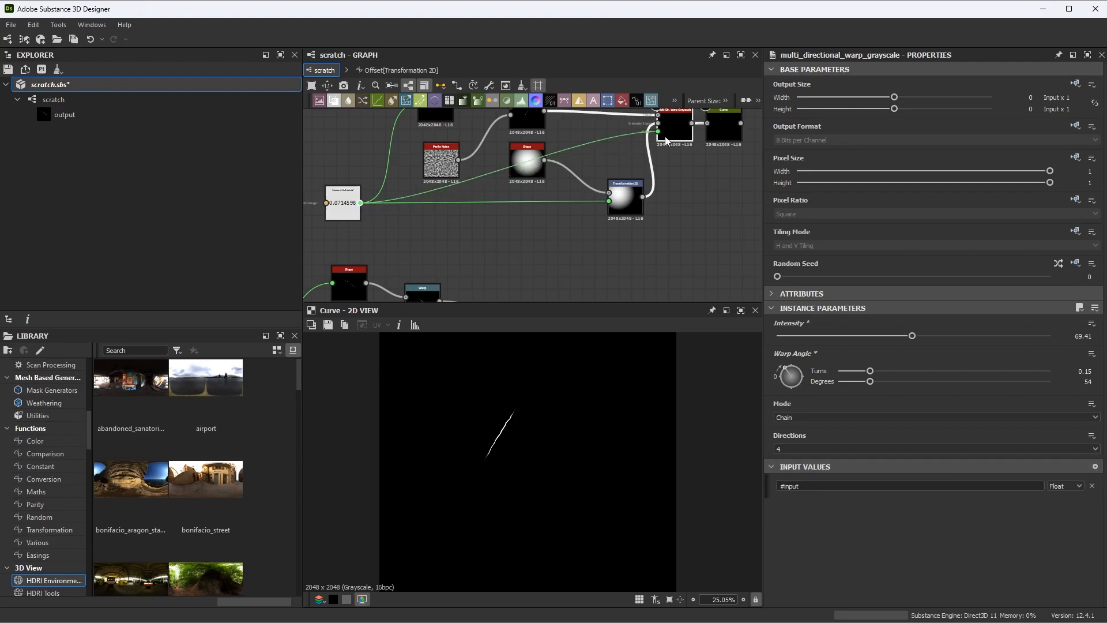
# Drive the Multi Directional Warp Grayscale node's Warp Angle with its #input value
pyautogui.moveTo(717, 185); pyautogui.dragTo(663, 247, button='middle')
pyautogui.scroll(2, 663, 247)
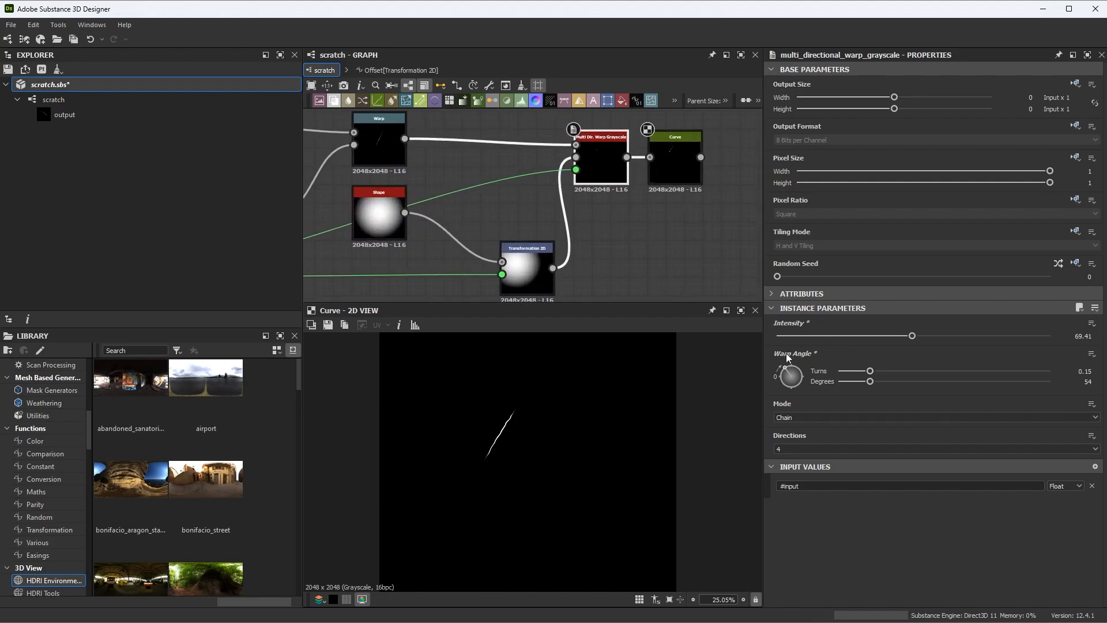
pyautogui.click(1091, 354)
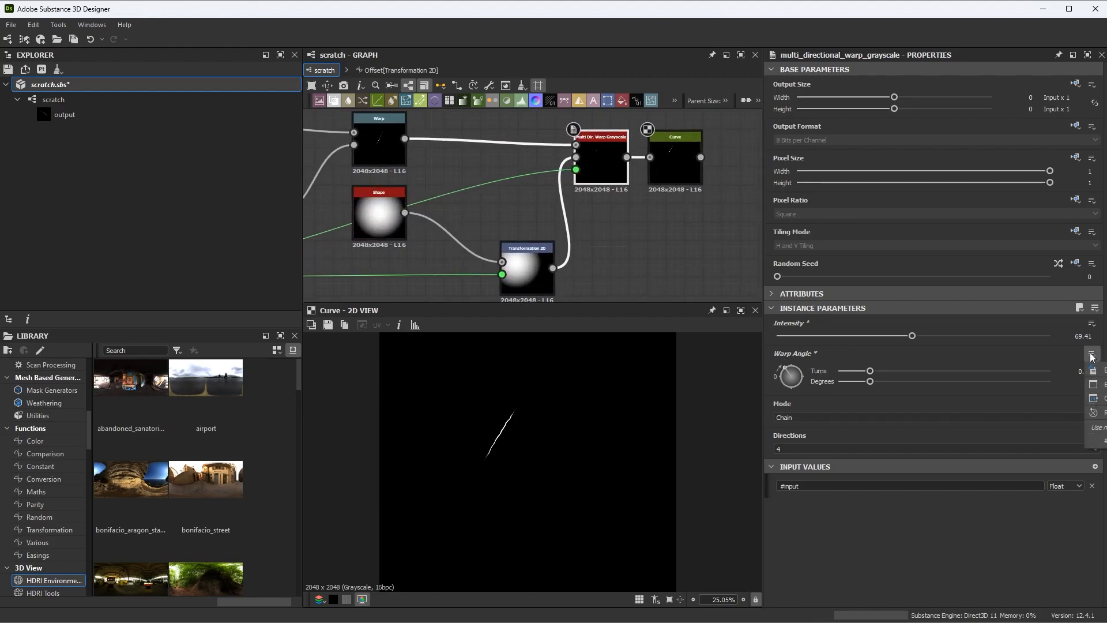
pyautogui.click(1098, 440)
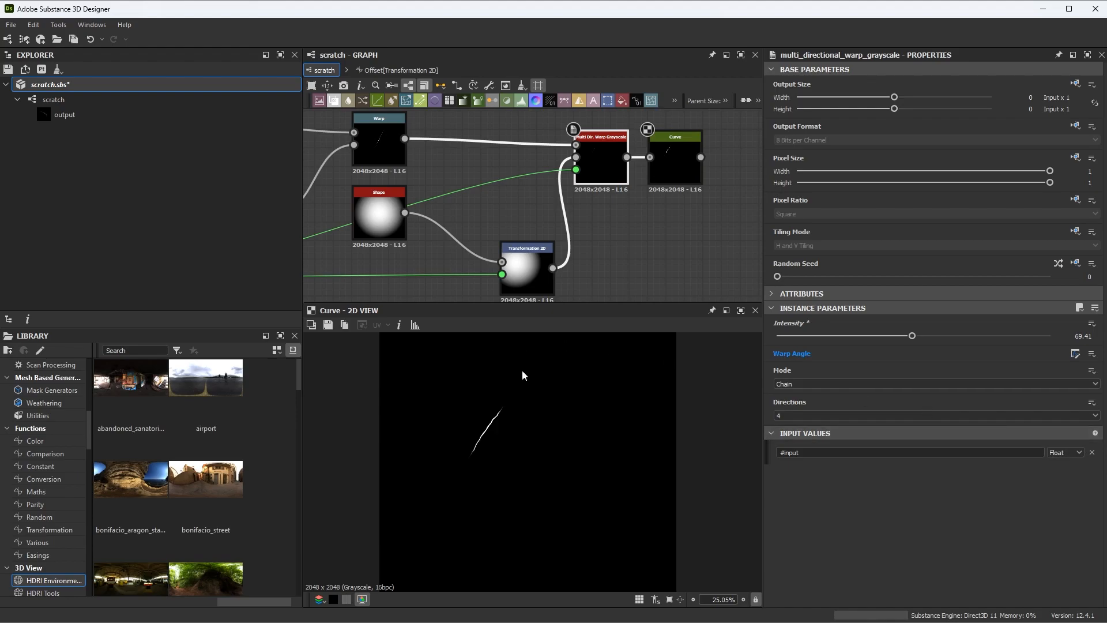
# Randomize the Value Processor's Random Seed several times to test scratches with the input-driven Warp Angle
pyautogui.scroll(-2, 645, 205)
pyautogui.moveTo(541, 195); pyautogui.dragTo(663, 182, button='middle')
pyautogui.scroll(-1, 662, 182)
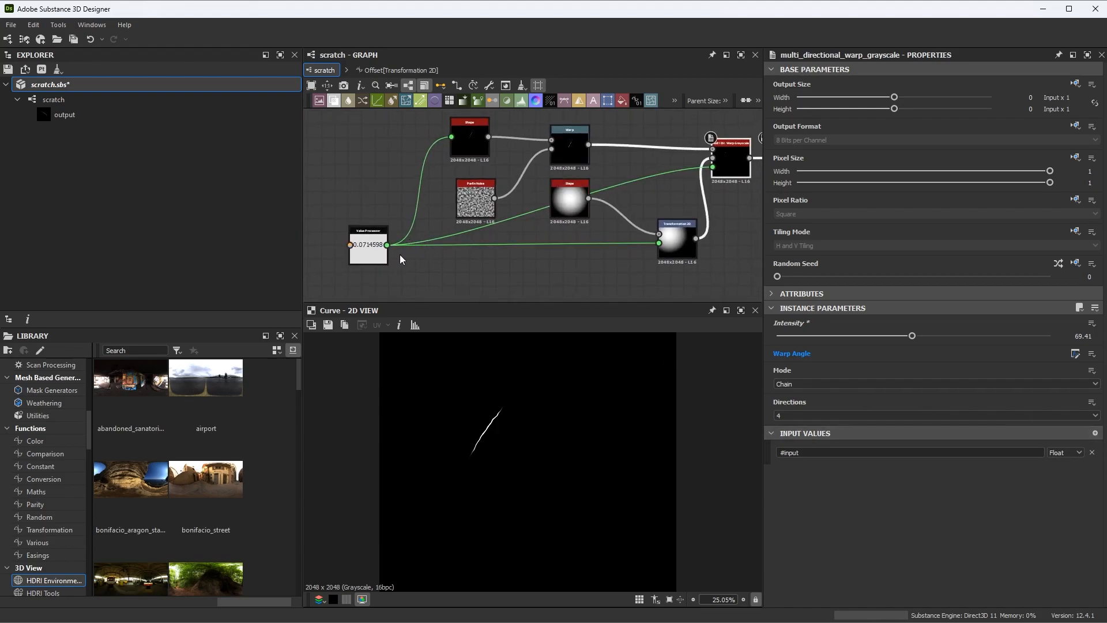
pyautogui.click(372, 252)
pyautogui.click(1058, 264)
pyautogui.click(1058, 264)
pyautogui.click(1058, 264)
pyautogui.click(1057, 264)
pyautogui.click(1057, 264)
pyautogui.scroll(-2, 648, 407)
pyautogui.click(1058, 264)
pyautogui.click(1058, 264)
pyautogui.click(1057, 264)
# Set the Scale of the Paraboloid Shape node to 1.2
pyautogui.moveTo(586, 245); pyautogui.dragTo(558, 222, button='middle')
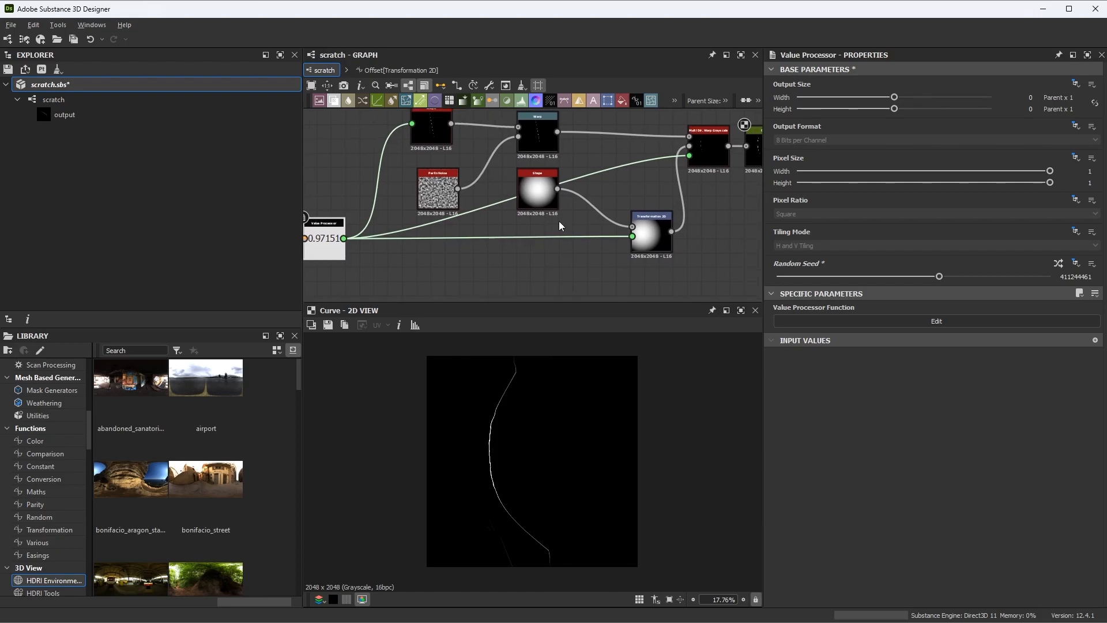
pyautogui.scroll(2, 593, 268)
pyautogui.click(541, 193)
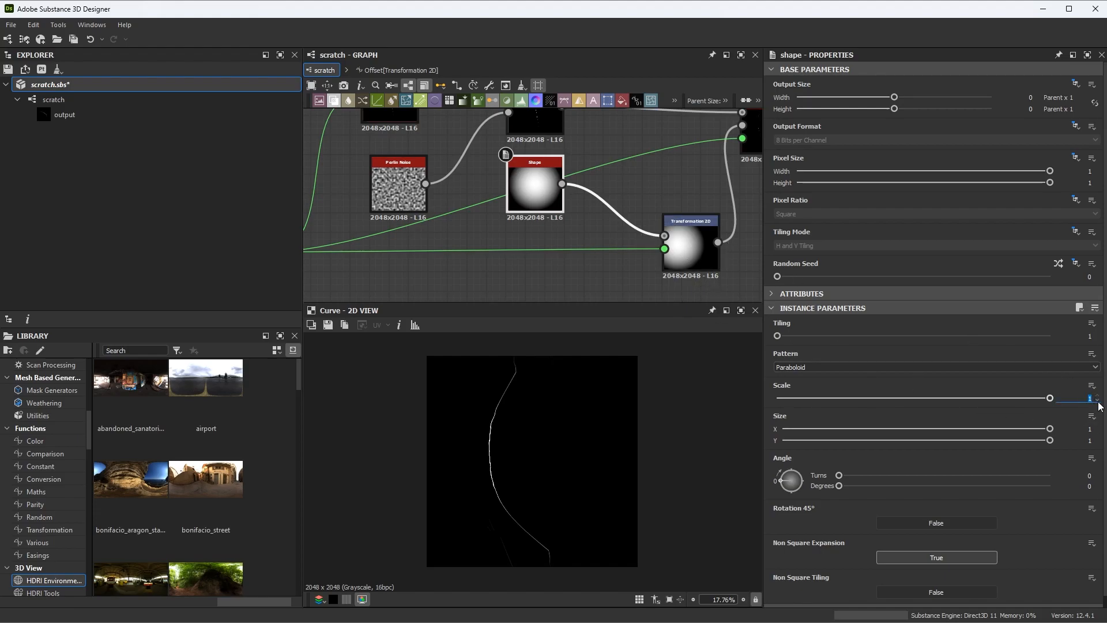
pyautogui.press('Return')
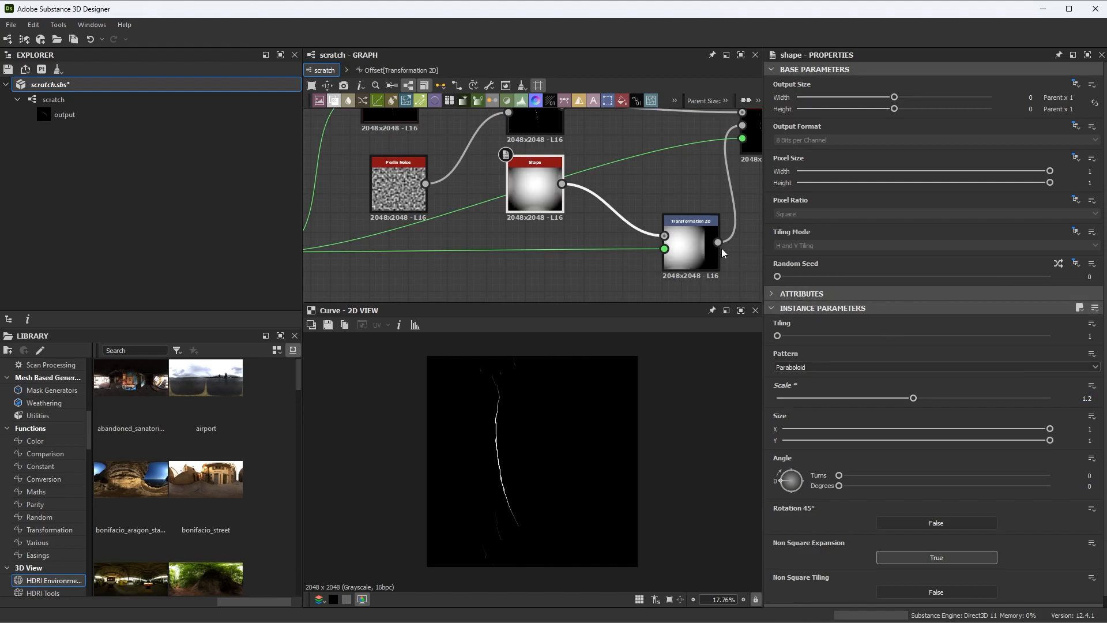
# Set the Transformation 2D node's Tiling Mode to H and V Tiling and preview the Curve node's output
pyautogui.click(700, 253)
pyautogui.doubleClick(704, 255)
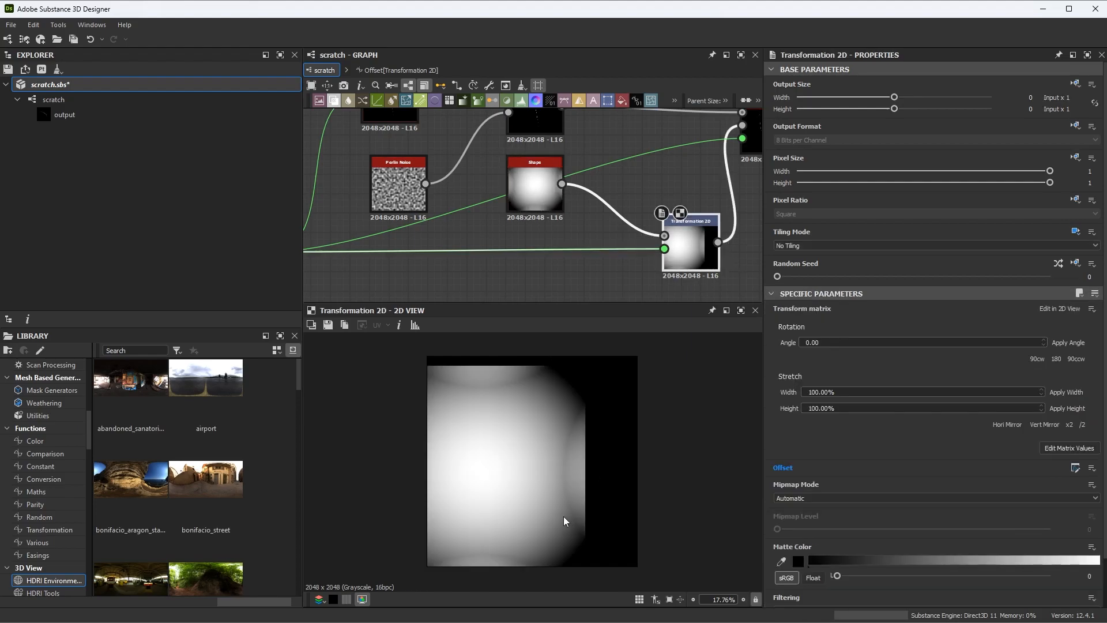
pyautogui.click(796, 246)
pyautogui.click(796, 278)
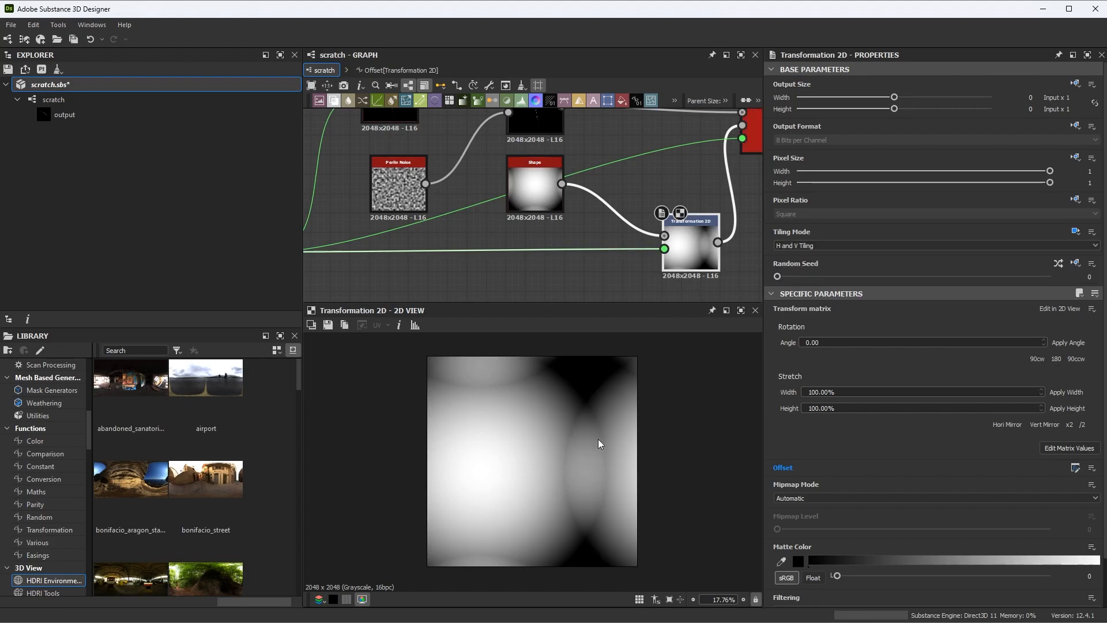
pyautogui.moveTo(672, 180); pyautogui.dragTo(457, 204, button='middle')
pyautogui.doubleClick(634, 149)
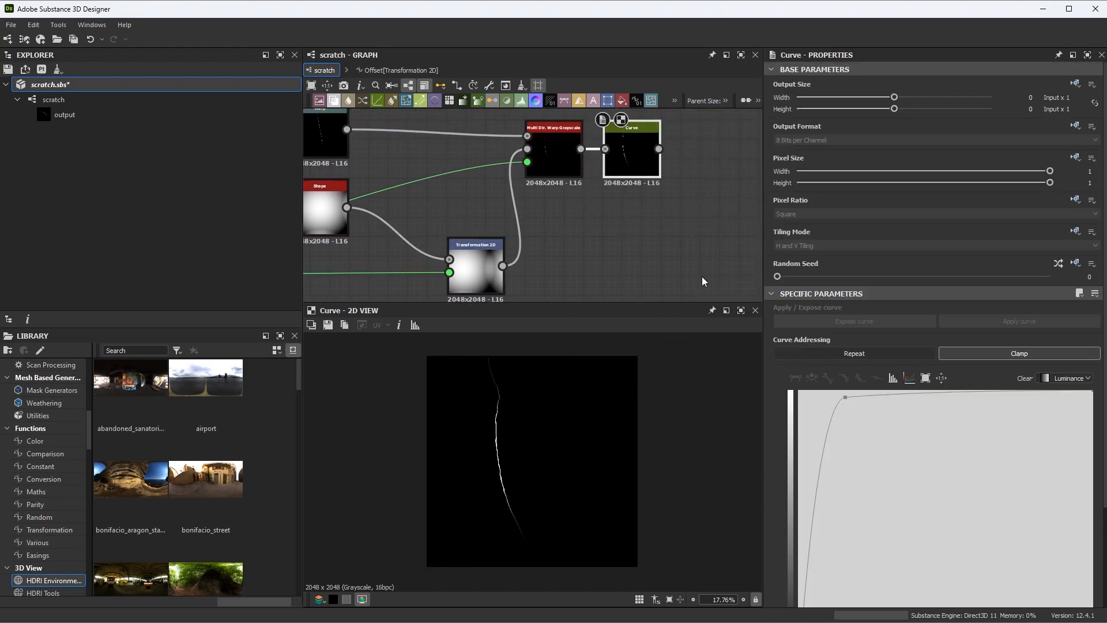
pyautogui.moveTo(619, 222); pyautogui.dragTo(649, 234, button='middle')
pyautogui.scroll(-2, 640, 213)
pyautogui.scroll(-1, 654, 202)
pyautogui.moveTo(417, 144); pyautogui.dragTo(728, 259)
pyautogui.click(394, 139)
pyautogui.moveTo(630, 239); pyautogui.dragTo(604, 192)
pyautogui.scroll(-1, 604, 192)
pyautogui.moveTo(607, 176); pyautogui.dragTo(586, 220, button='middle')
pyautogui.scroll(1, 616, 221)
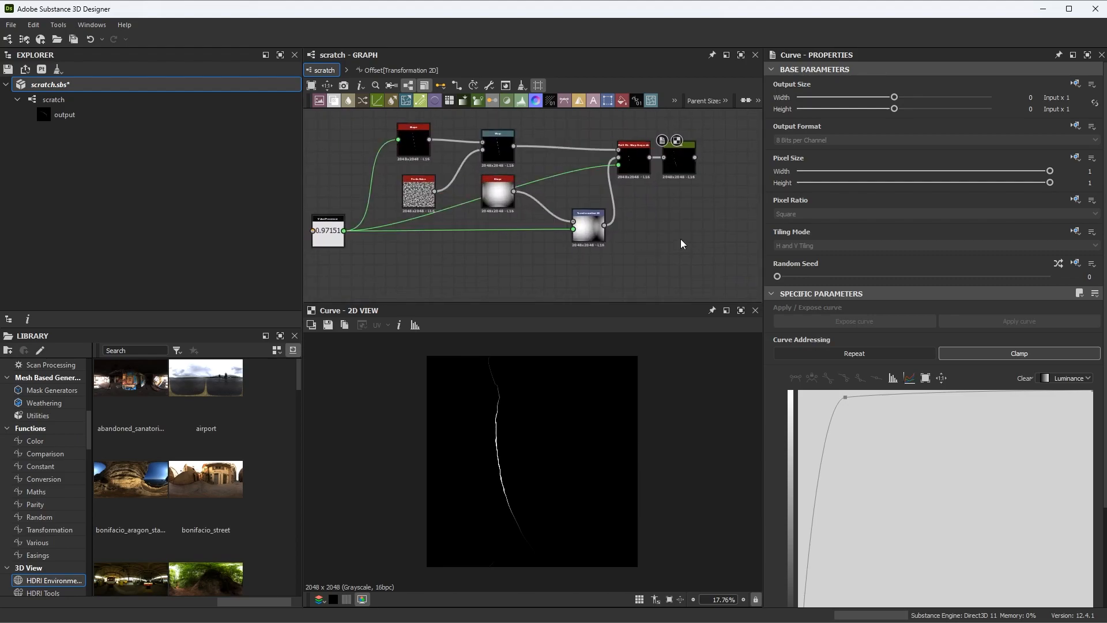
# Add a Slope Blur Grayscale node after the Curve node and connect the Curve output to its Grayscale input
pyautogui.scroll(1, 668, 231)
pyautogui.scroll(1, 541, 409)
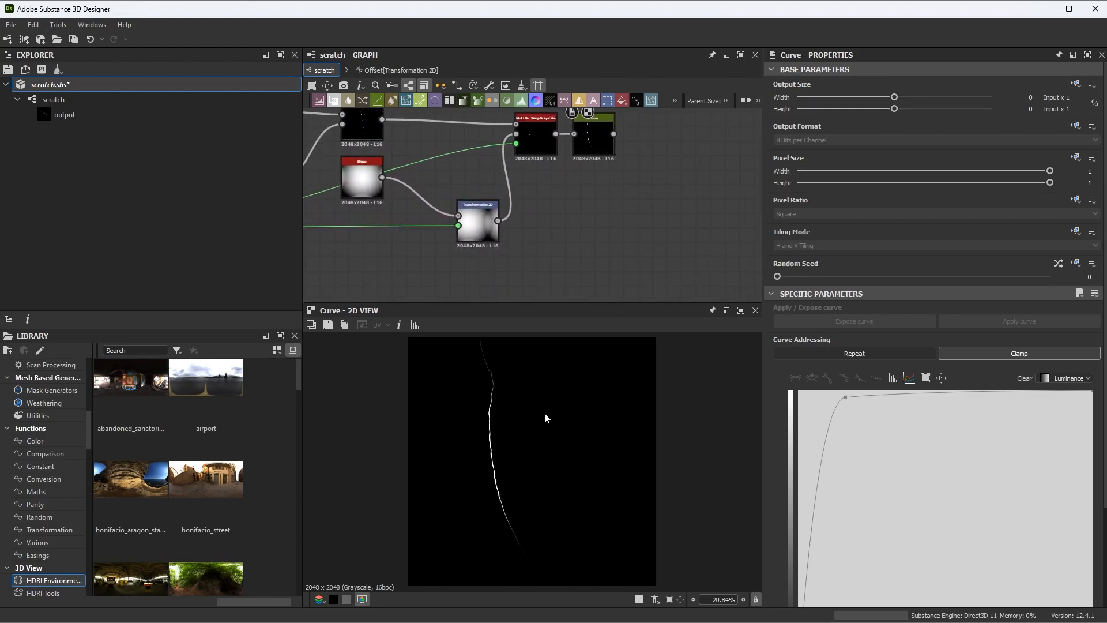
pyautogui.click(603, 136)
pyautogui.moveTo(633, 182); pyautogui.dragTo(569, 239, button='middle')
pyautogui.scroll(2, 475, 407)
pyautogui.scroll(1, 597, 193)
pyautogui.press('space')
pyautogui.write('slo')
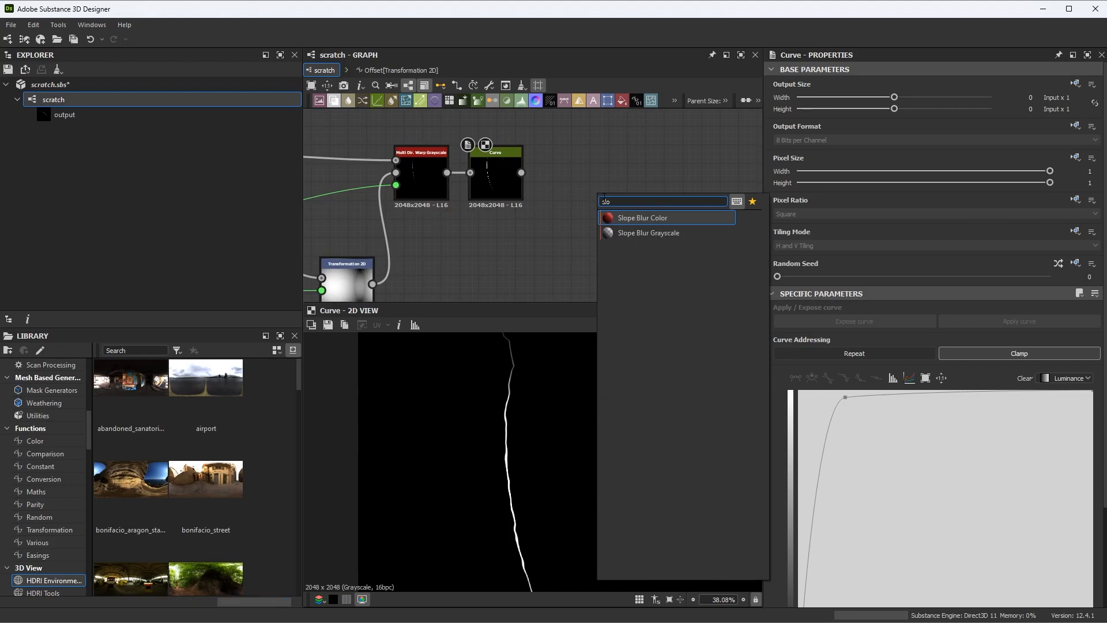
pyautogui.click(645, 233)
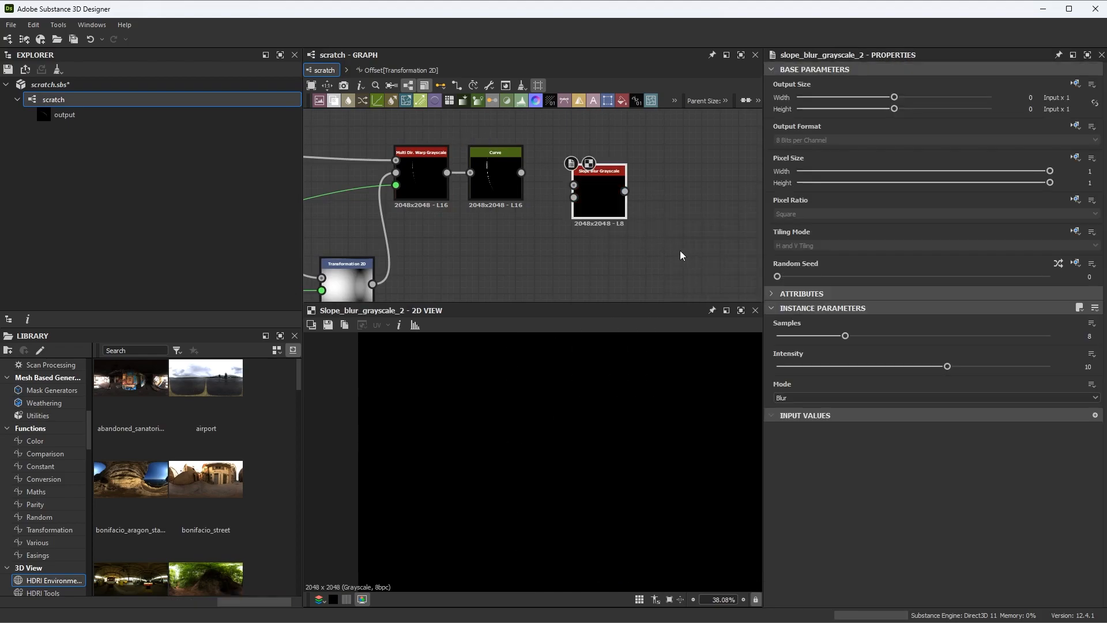
pyautogui.scroll(2, 542, 178)
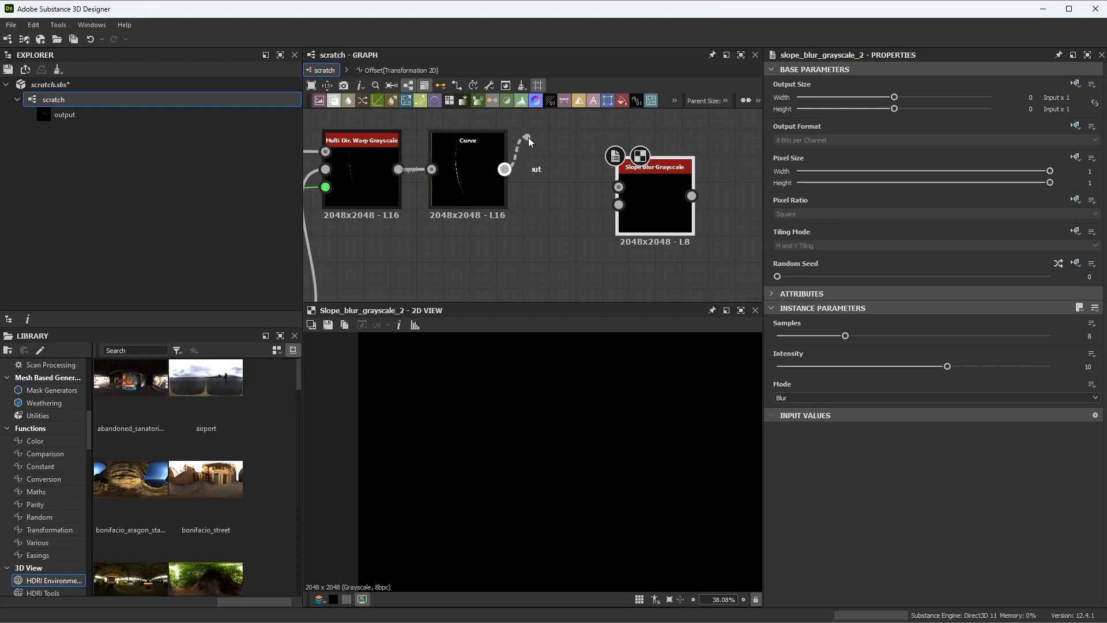
pyautogui.moveTo(527, 134); pyautogui.dragTo(618, 187)
# Add a Perlin Noise node and connect its output to the Slope input of the Slope Blur Grayscale node
pyautogui.scroll(-2, 640, 227)
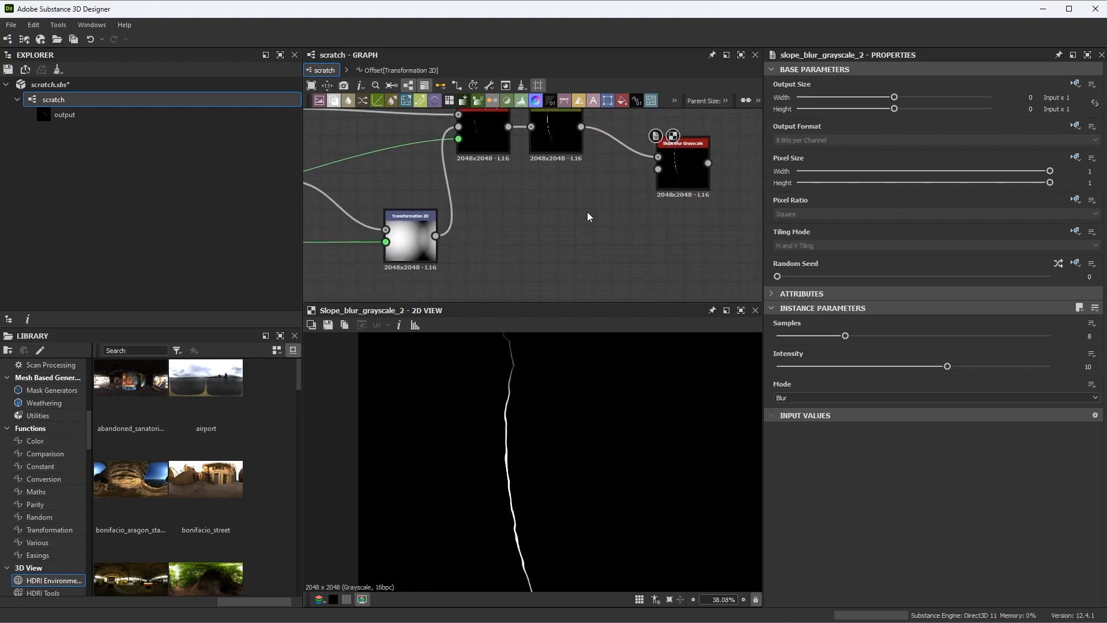
pyautogui.press('space')
pyautogui.write('pler')
pyautogui.press('BackSpace')
pyautogui.press('BackSpace')
pyautogui.press('BackSpace')
pyautogui.write('erl')
pyautogui.click(636, 236)
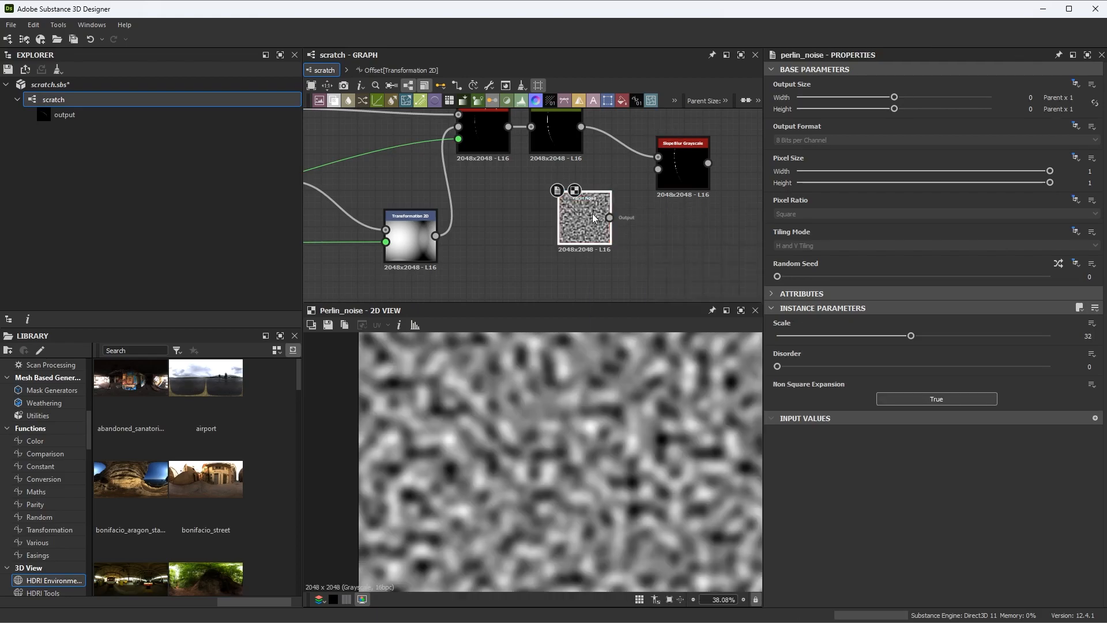
pyautogui.moveTo(608, 218); pyautogui.dragTo(555, 218)
# Preview the Slope Blur Grayscale node, set its Samples to 32 and reduce its Intensity to 0.17
pyautogui.doubleClick(682, 165)
pyautogui.scroll(1, 534, 459)
pyautogui.scroll(2, 534, 462)
pyautogui.moveTo(845, 336); pyautogui.dragTo(1093, 343)
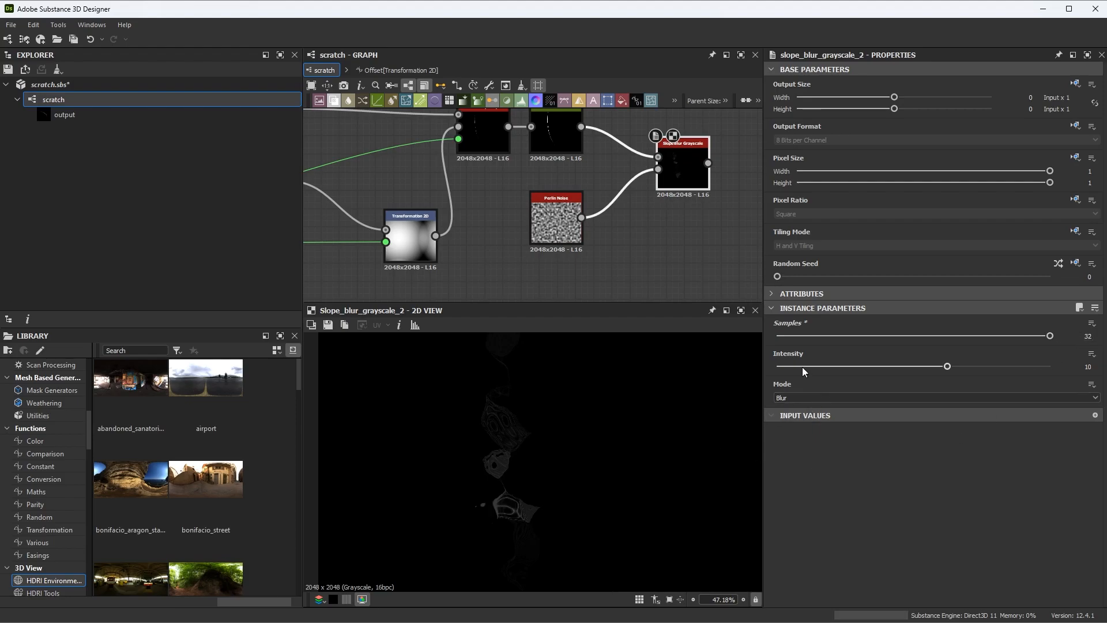
pyautogui.moveTo(825, 366); pyautogui.dragTo(780, 374)
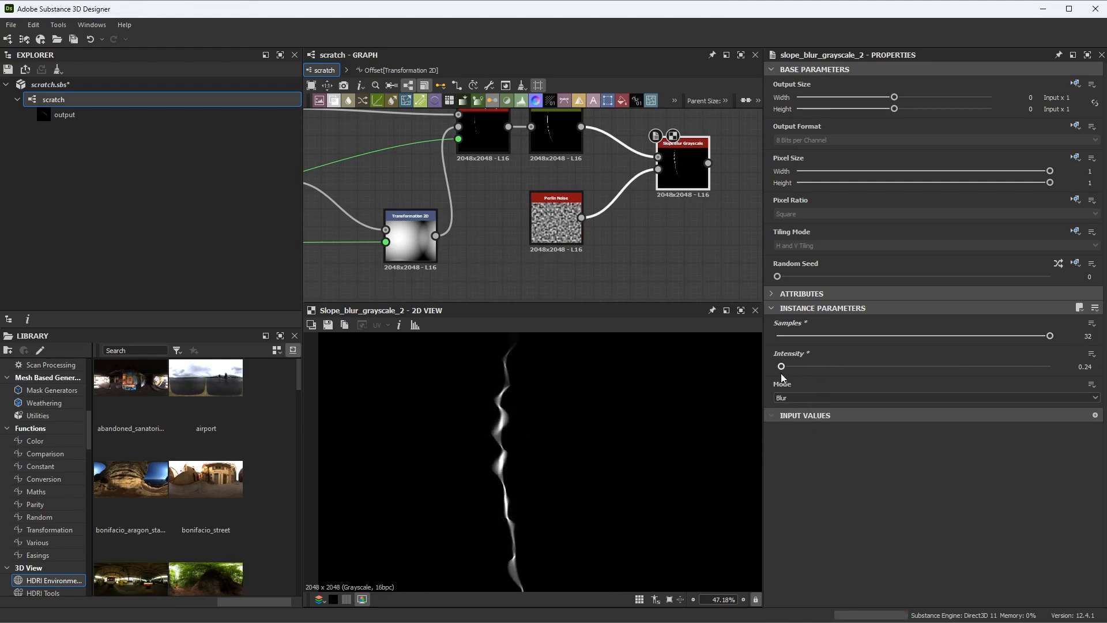
pyautogui.scroll(3, 536, 432)
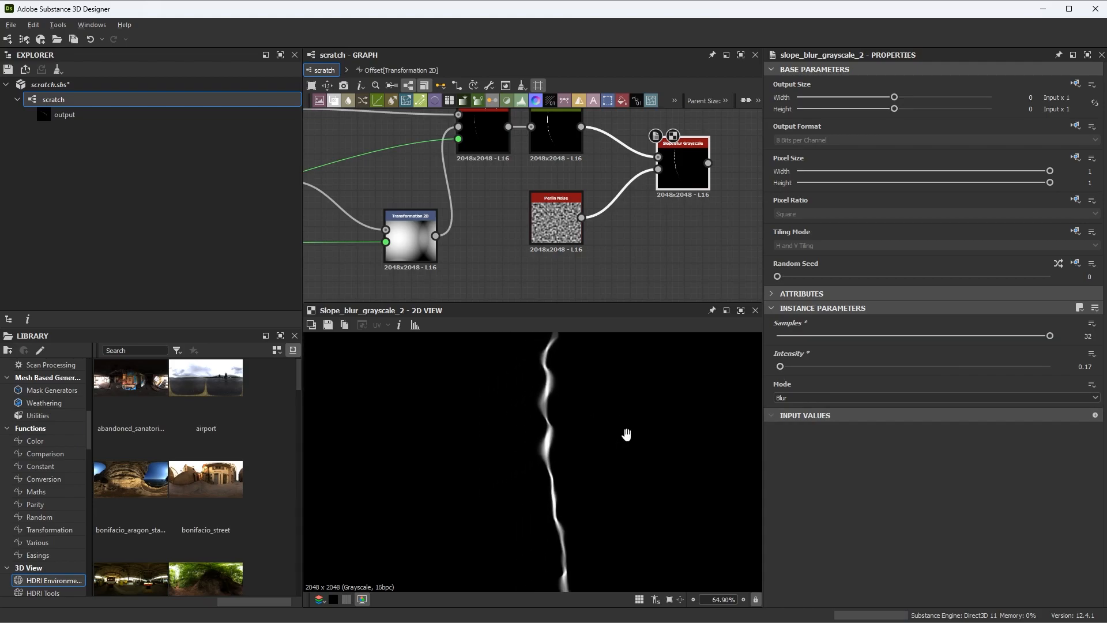
# Compare the Slope Blur Grayscale node's Max and Min modes, and leave Mode set to Max
pyautogui.click(800, 399)
pyautogui.click(788, 420)
pyautogui.click(787, 397)
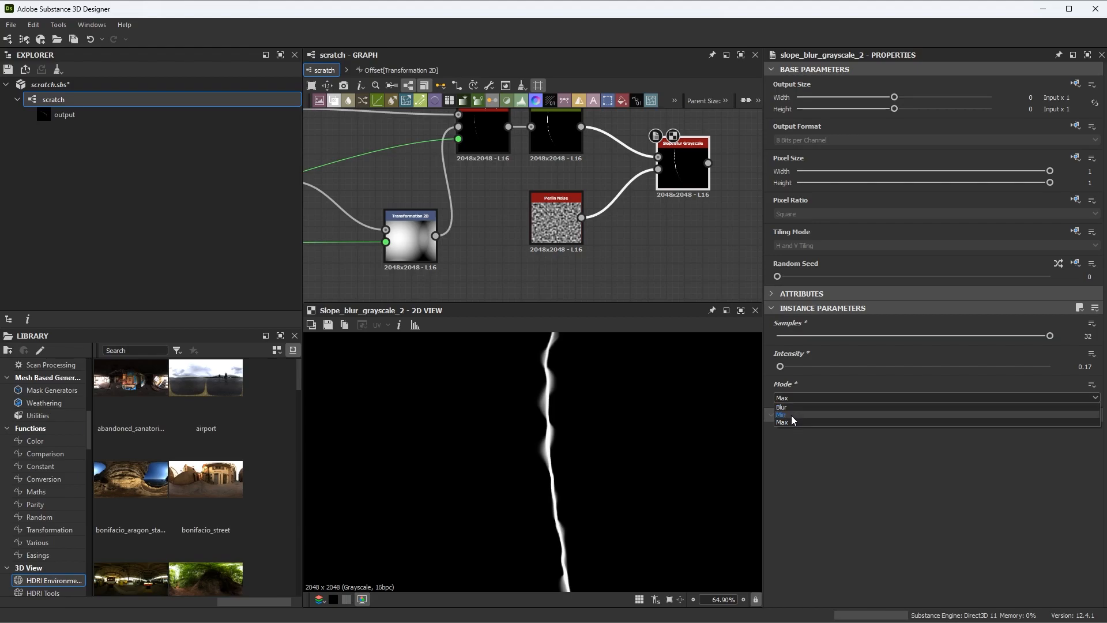
pyautogui.click(792, 415)
pyautogui.click(789, 396)
pyautogui.click(784, 420)
pyautogui.scroll(-3, 495, 395)
pyautogui.scroll(4, 607, 467)
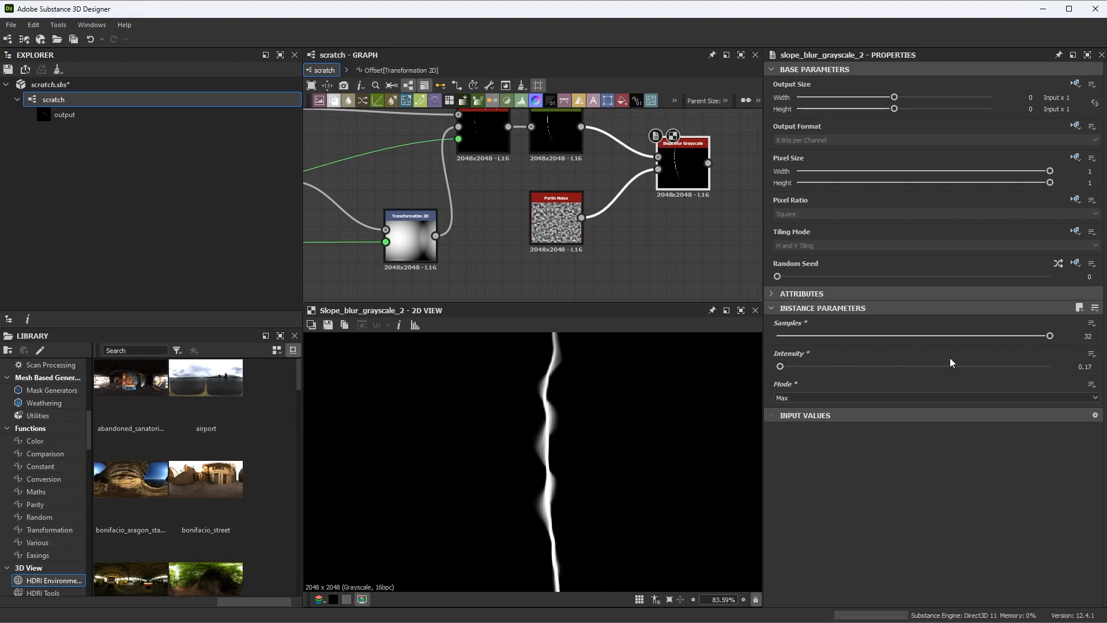
# Set the Slope Blur Grayscale node's Intensity to 0.1 and check the scratch edges
pyautogui.doubleClick(1084, 367)
pyautogui.write('0.1')
pyautogui.press('Return')
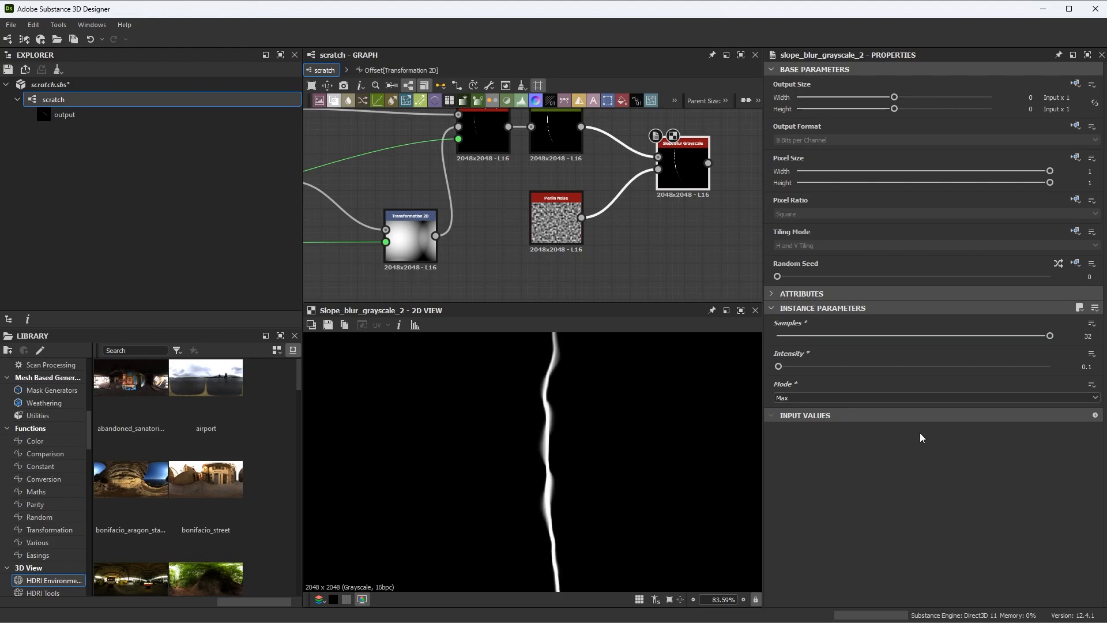
pyautogui.scroll(-1, 575, 435)
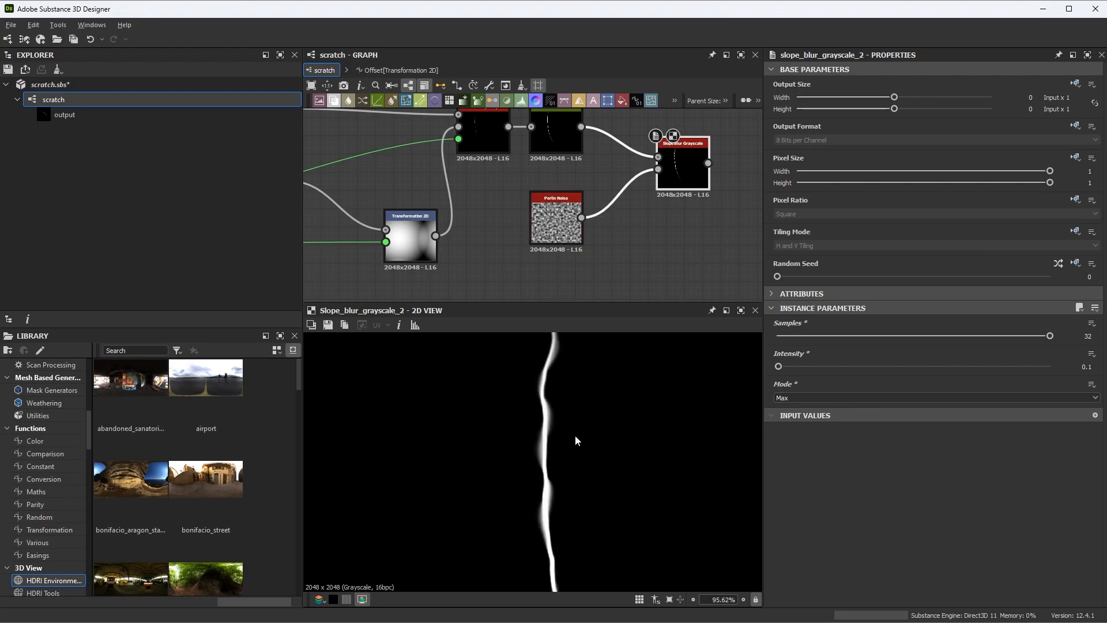
# Set the Scale of the Perlin Noise feeding the Slope Blur to 24 and inspect the scratch
pyautogui.click(556, 217)
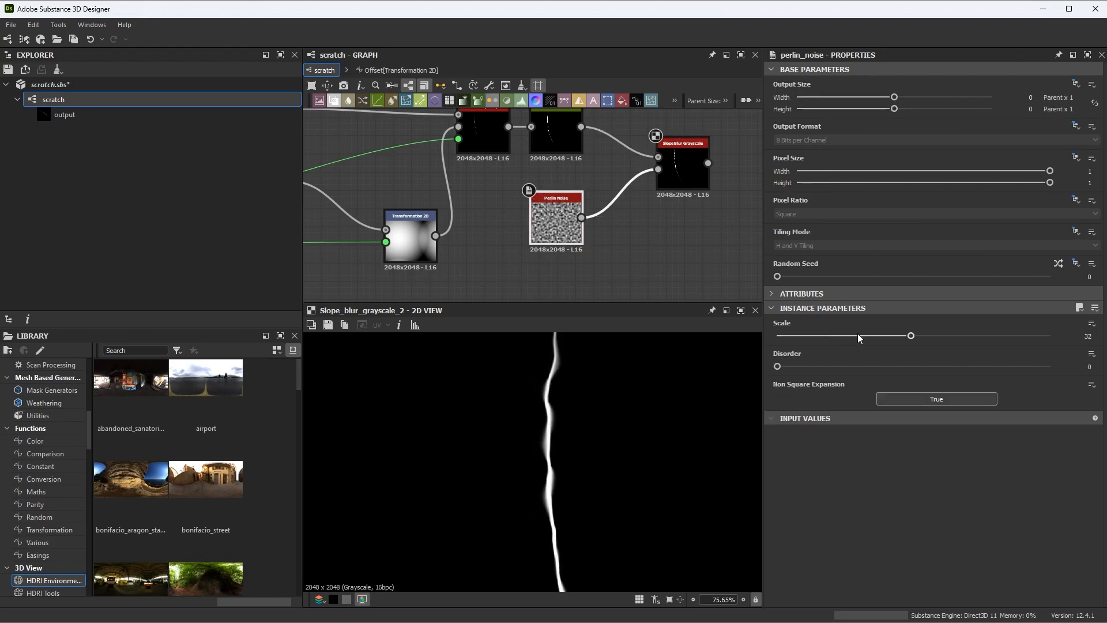
pyautogui.moveTo(911, 337); pyautogui.dragTo(876, 348)
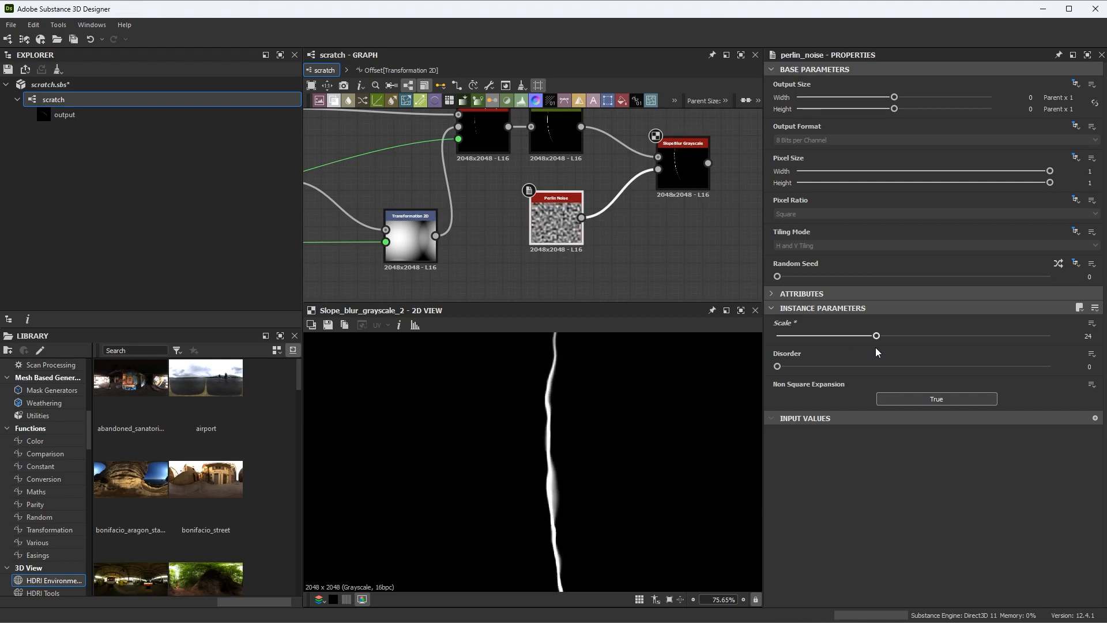
pyautogui.scroll(3, 518, 477)
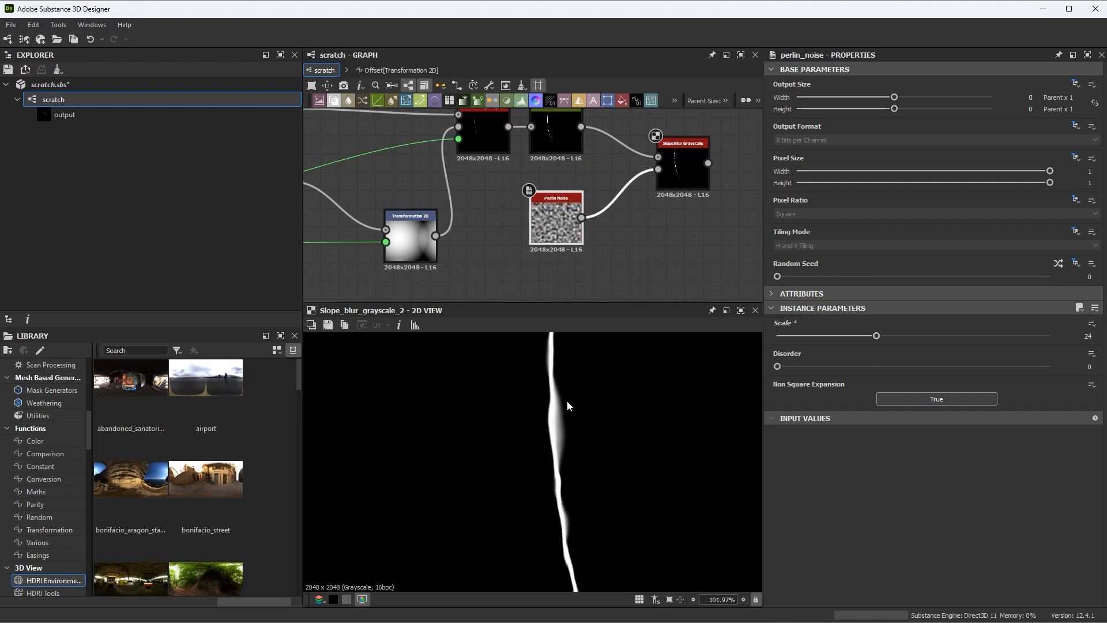
pyautogui.scroll(2, 559, 430)
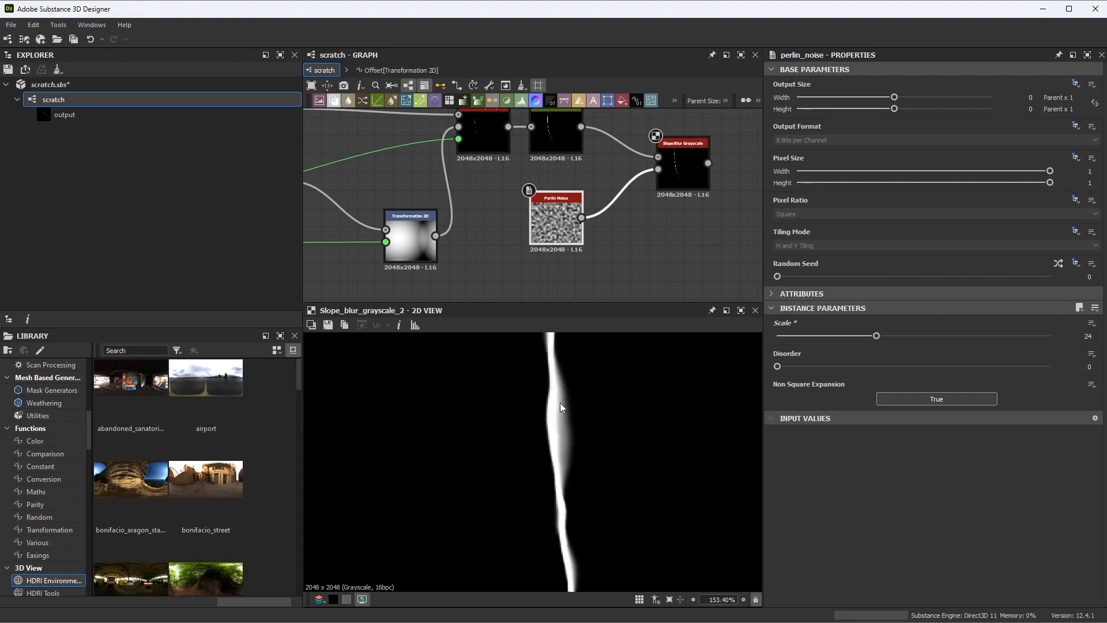
pyautogui.scroll(-6, 536, 444)
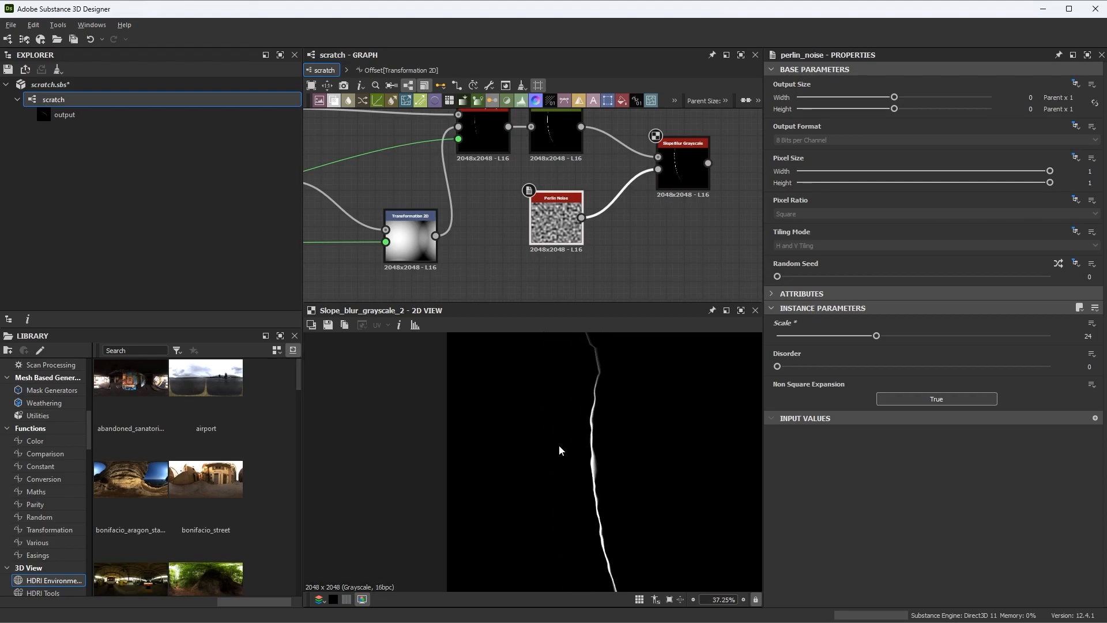
pyautogui.scroll(-1, 548, 447)
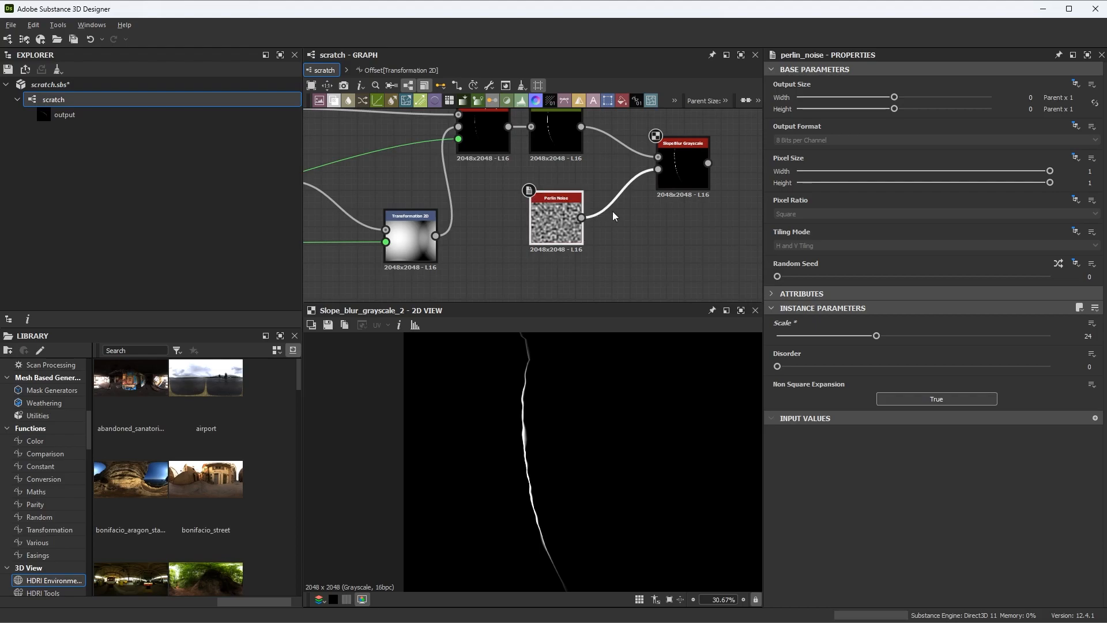
# Randomize the Value Processor's Random Seed repeatedly to test different scratches with the slope blur applied
pyautogui.scroll(-2, 597, 173)
pyautogui.moveTo(597, 172); pyautogui.dragTo(630, 185, button='middle')
pyautogui.scroll(-2, 546, 185)
pyautogui.moveTo(545, 186); pyautogui.dragTo(608, 191, button='middle')
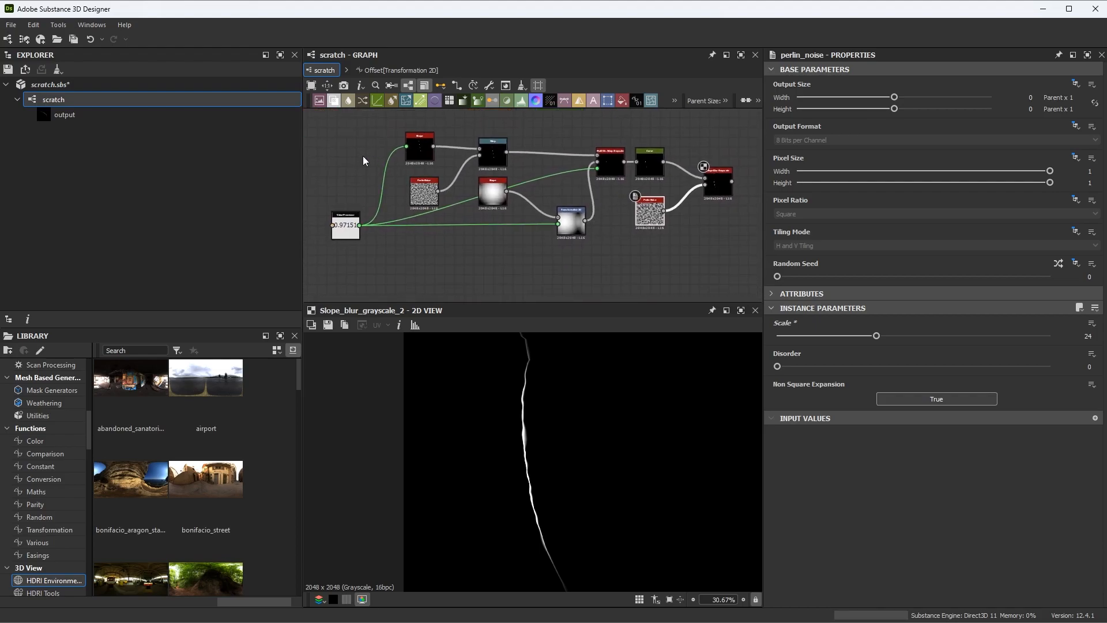
pyautogui.click(356, 217)
pyautogui.scroll(-2, 552, 380)
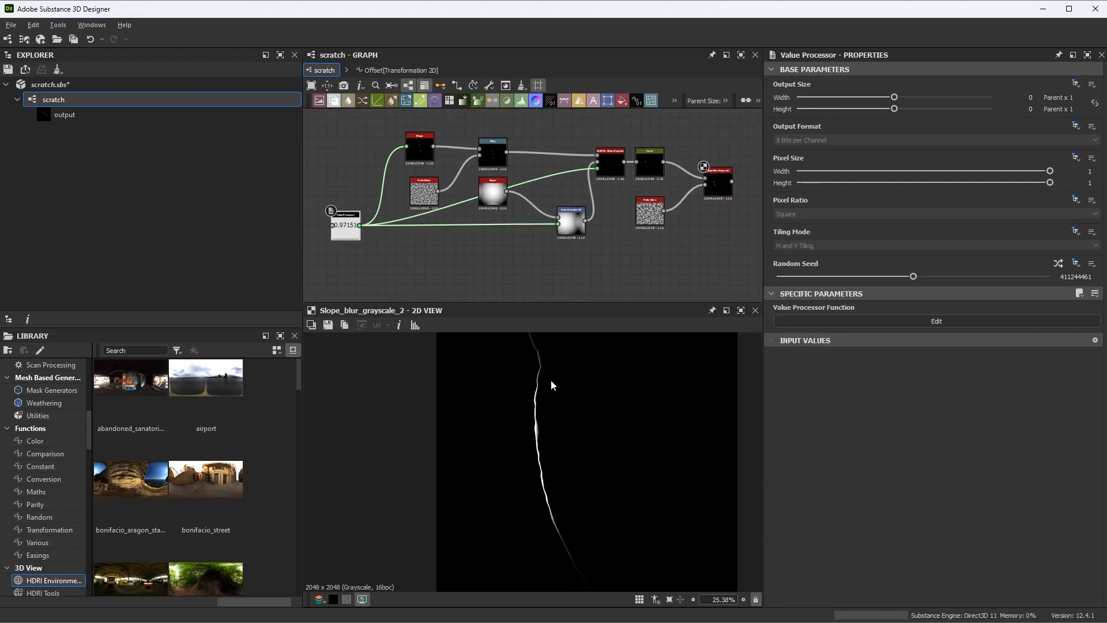
pyautogui.click(1057, 263)
pyautogui.click(1058, 263)
pyautogui.click(1057, 264)
pyautogui.click(1057, 264)
pyautogui.click(1057, 264)
pyautogui.click(1057, 264)
pyautogui.click(1057, 264)
pyautogui.click(1057, 264)
pyautogui.click(1057, 264)
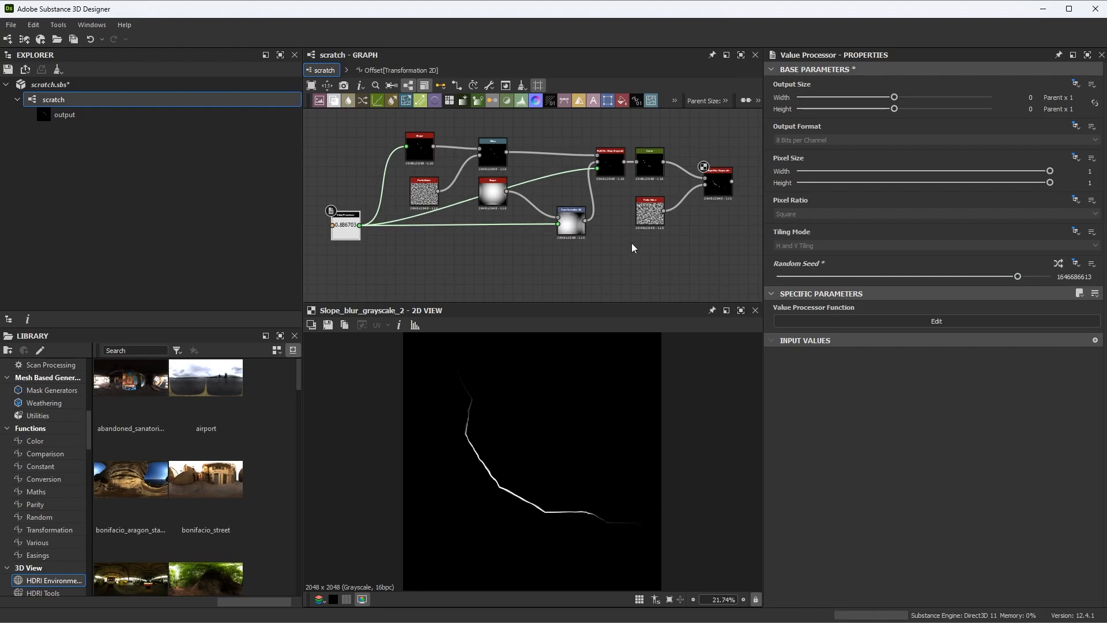
# Raise the Slope Blur Grayscale node's Intensity to 0.3 and review the resulting scratch
pyautogui.scroll(5, 603, 210)
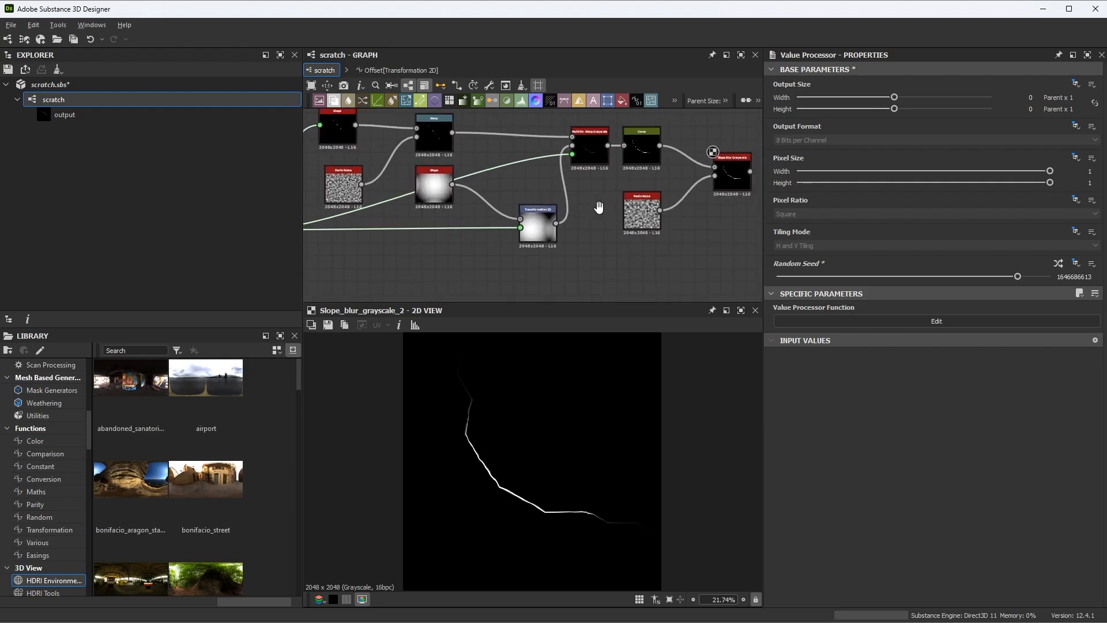
pyautogui.moveTo(632, 205); pyautogui.dragTo(503, 197, button='middle')
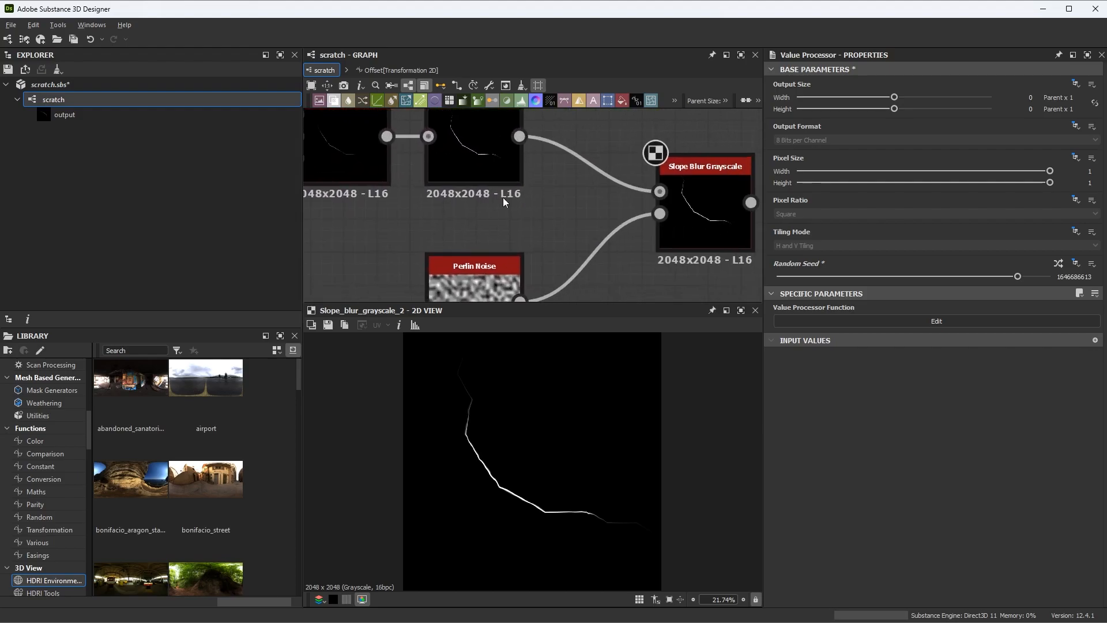
pyautogui.click(709, 200)
pyautogui.scroll(3, 529, 535)
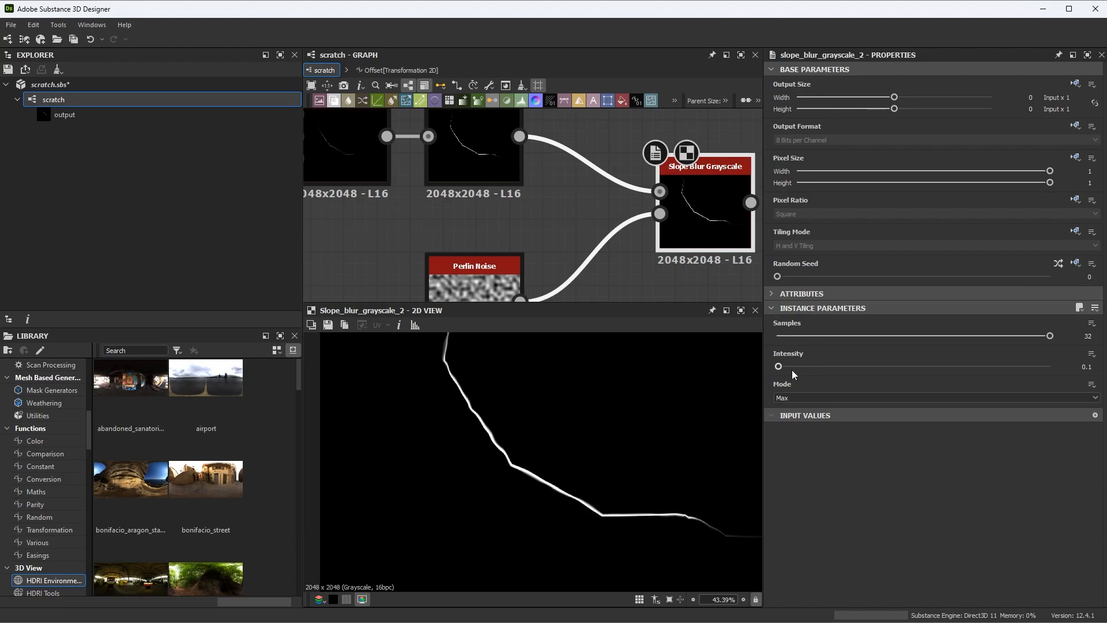
pyautogui.moveTo(780, 365); pyautogui.dragTo(782, 367)
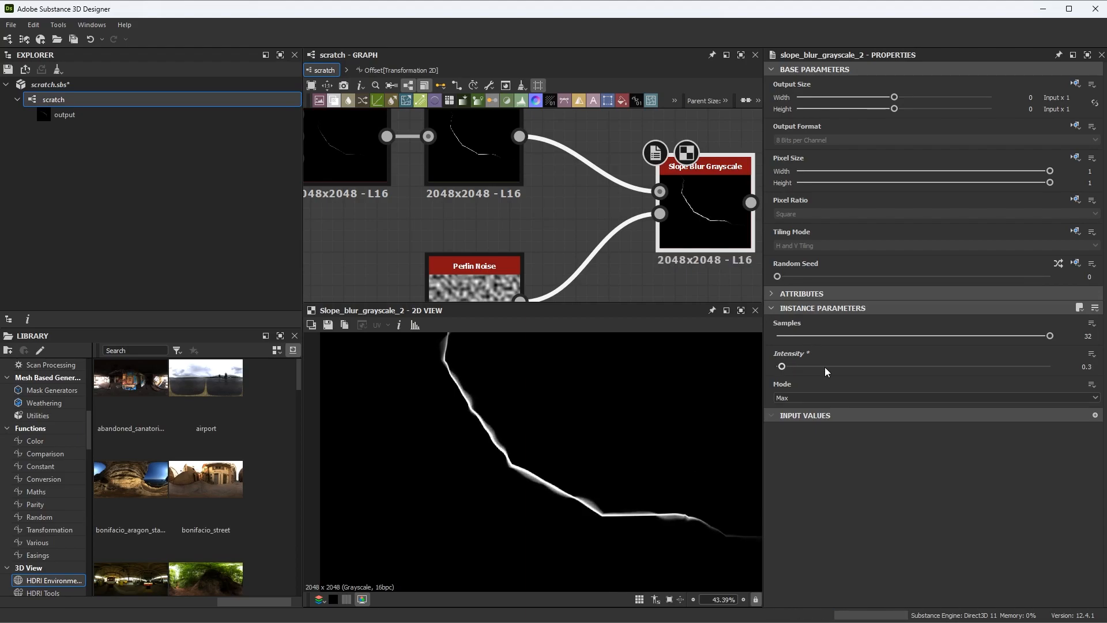
pyautogui.scroll(-3, 493, 426)
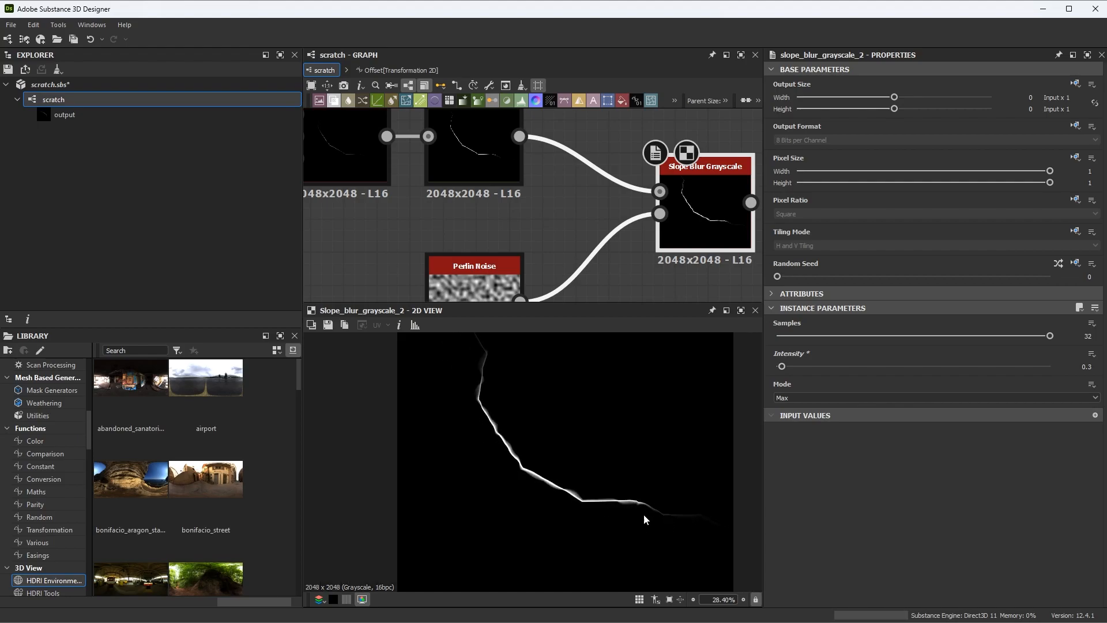
# Look over the full node chain from the Value Processor to the Slope Blur Grayscale node
pyautogui.scroll(-5, 640, 223)
pyautogui.scroll(-1, 683, 204)
pyautogui.moveTo(640, 223)
pyautogui.mouseDown(button='middle')
pyautogui.moveTo(683, 204)
pyautogui.moveTo(647, 209)
pyautogui.mouseUp(button='middle')
pyautogui.moveTo(355, 128); pyautogui.dragTo(683, 247)
pyautogui.moveTo(660, 188); pyautogui.dragTo(637, 180)
pyautogui.scroll(1, 651, 229)
pyautogui.moveTo(651, 230); pyautogui.dragTo(643, 242, button='middle')
pyautogui.click(652, 243)
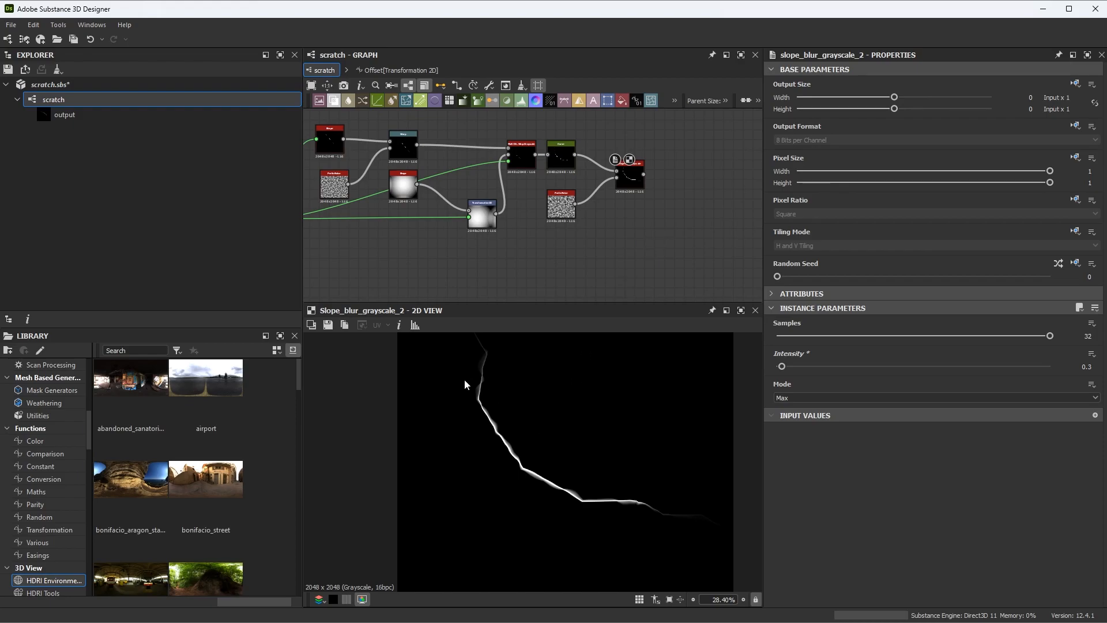
pyautogui.moveTo(638, 226); pyautogui.dragTo(678, 232, button='middle')
pyautogui.scroll(-1, 677, 231)
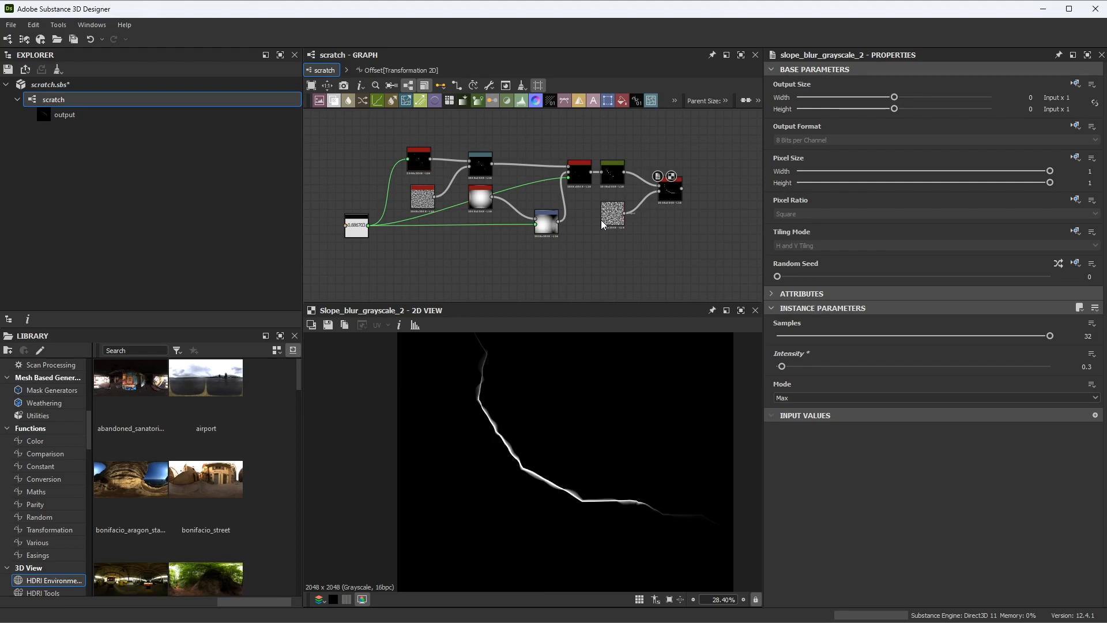
# Add an Output node and connect the Slope Blur Grayscale node's output to it
pyautogui.moveTo(699, 233); pyautogui.dragTo(590, 253, button='middle')
pyautogui.scroll(2, 591, 253)
pyautogui.press('space')
pyautogui.write('output')
pyautogui.press('Return')
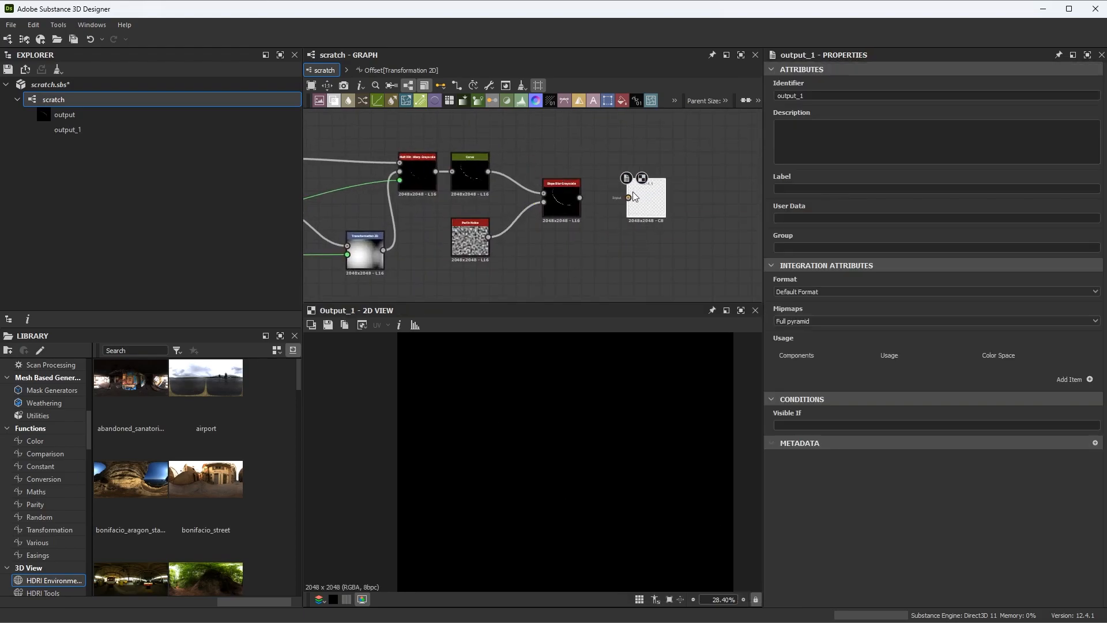
pyautogui.scroll(3, 576, 190)
pyautogui.moveTo(581, 209); pyautogui.dragTo(674, 209)
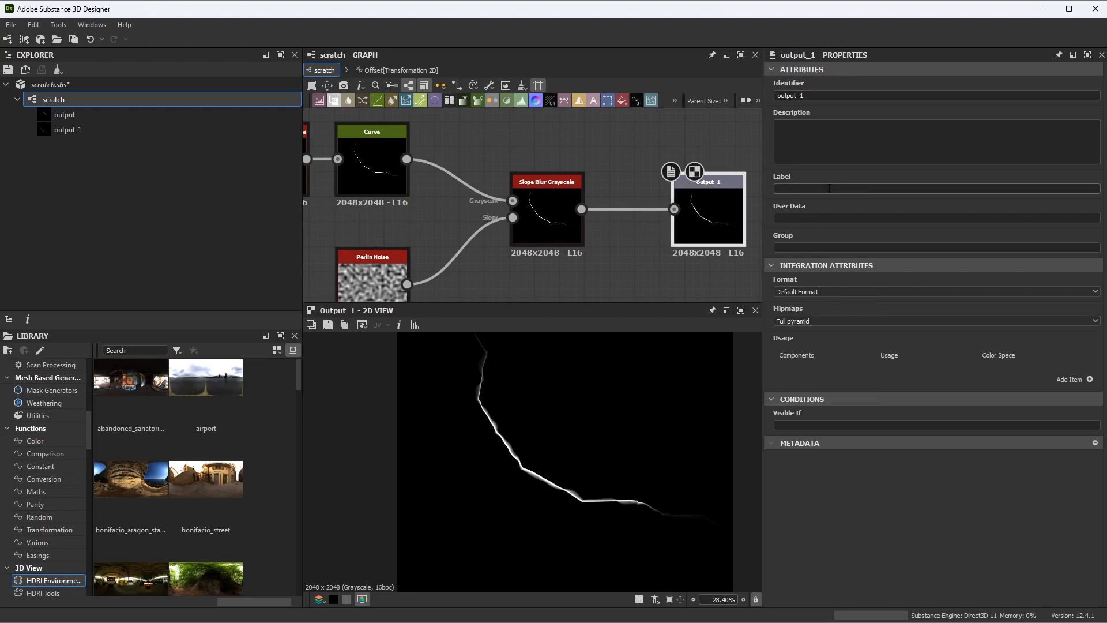
# Show the scratch graph's attributes and set its Type to Unspecified
pyautogui.scroll(-5, 617, 237)
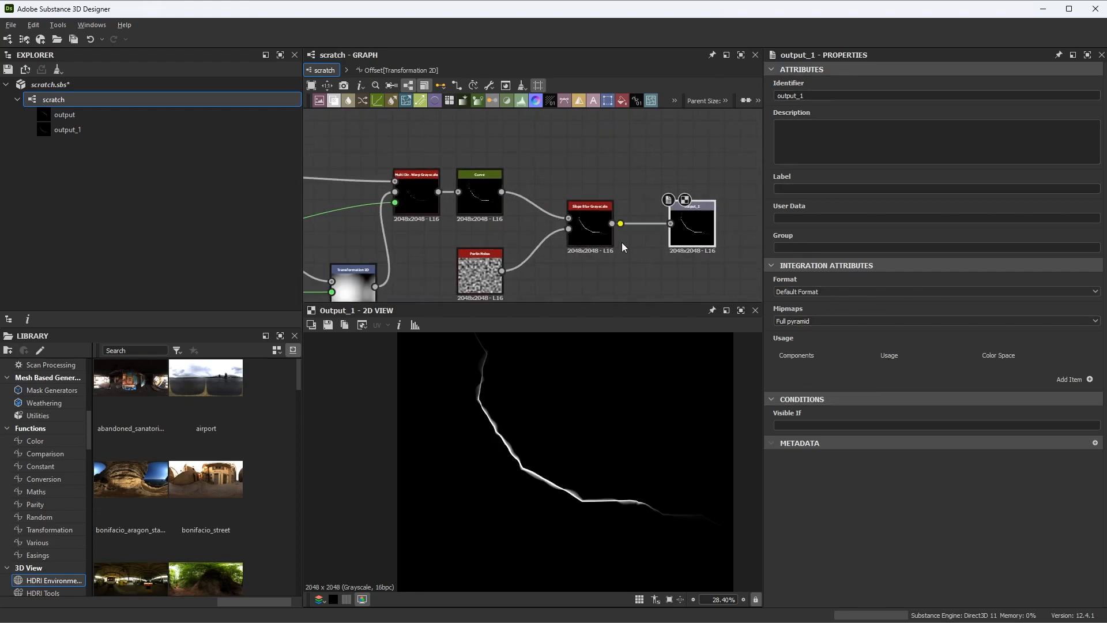
pyautogui.scroll(3, 616, 259)
pyautogui.click(643, 217)
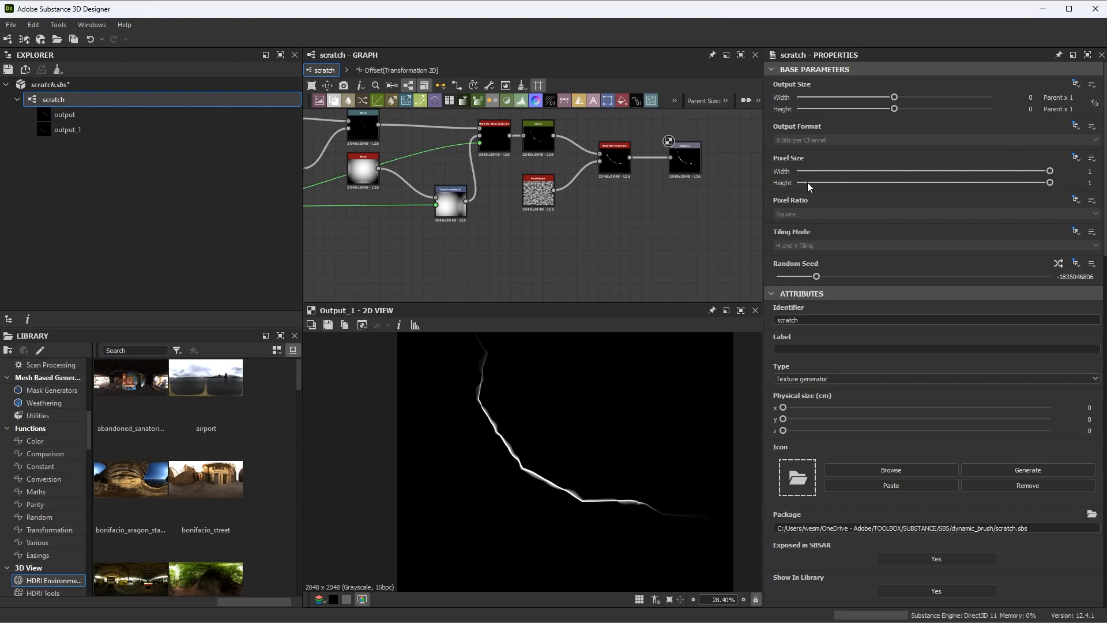
pyautogui.click(804, 69)
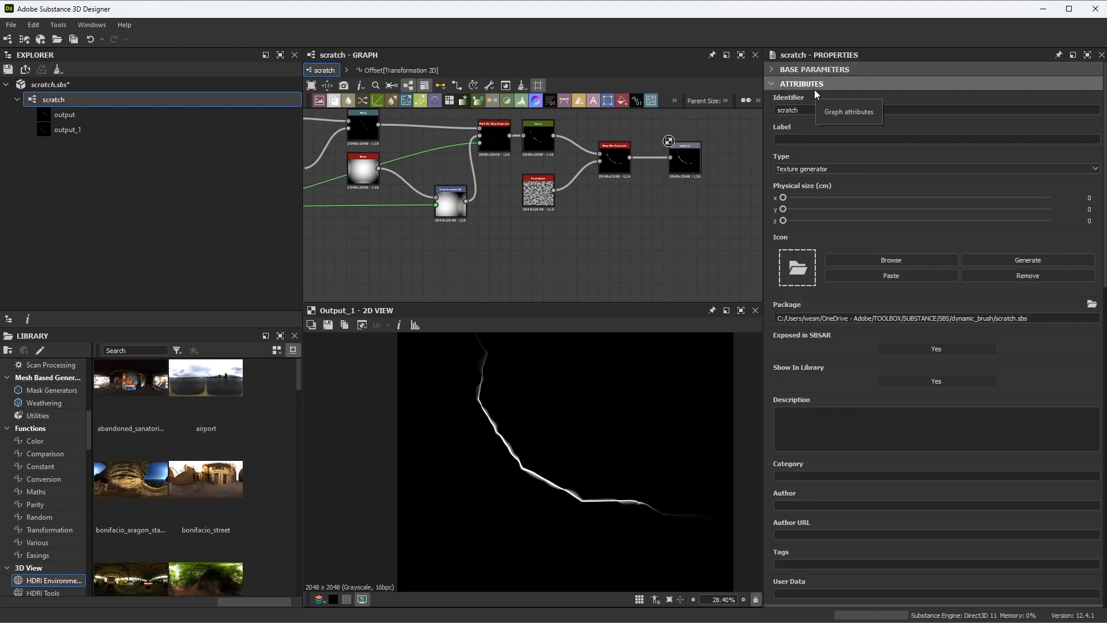
pyautogui.click(851, 168)
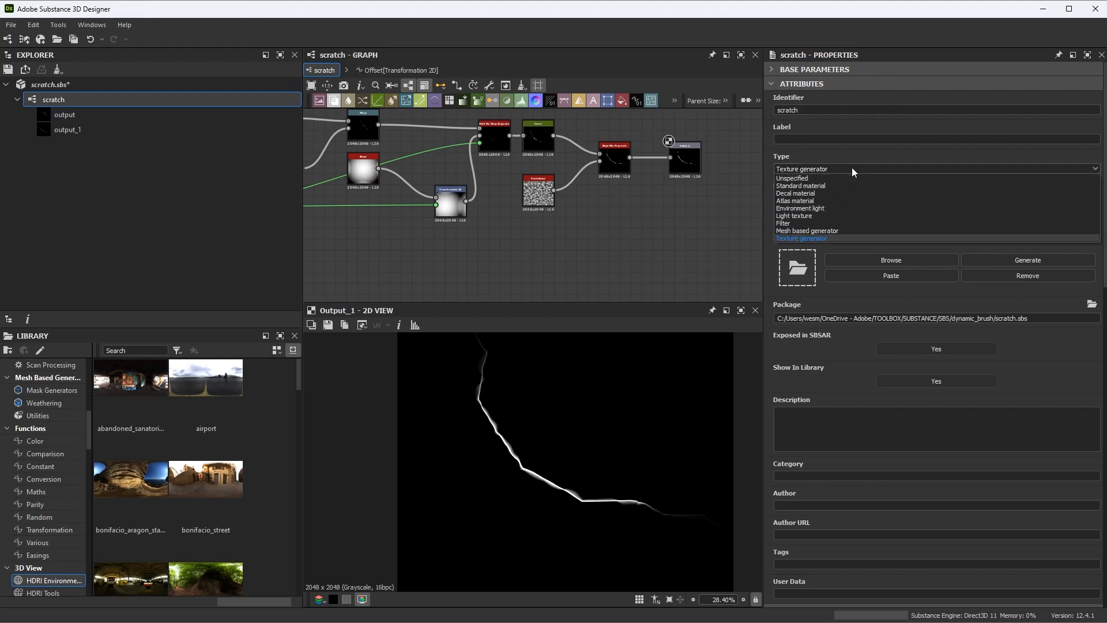
pyautogui.click(809, 180)
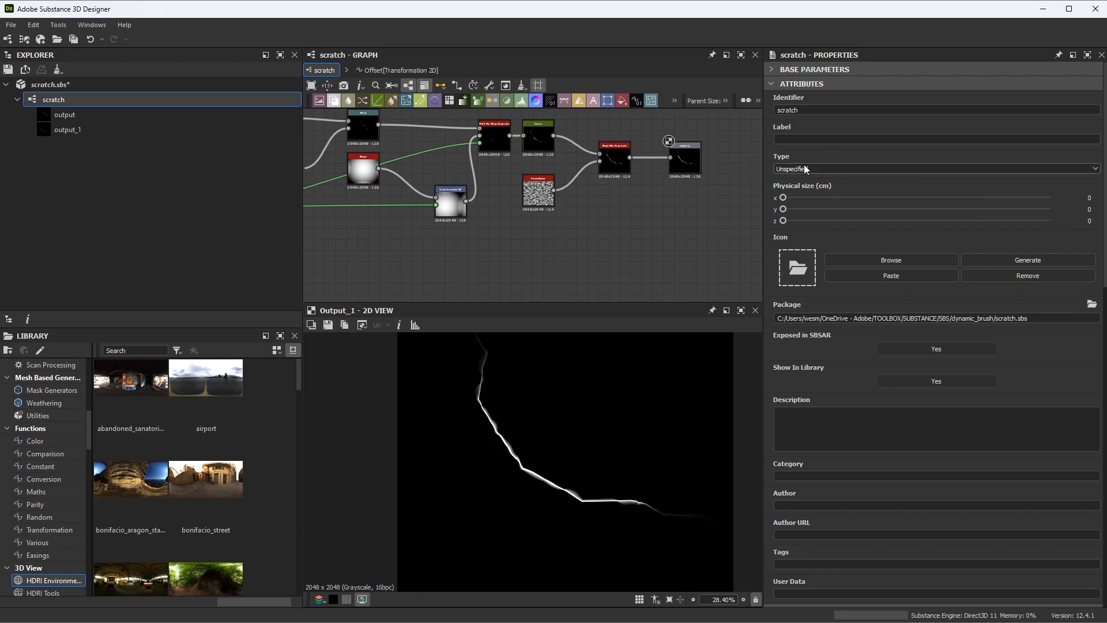
pyautogui.click(824, 168)
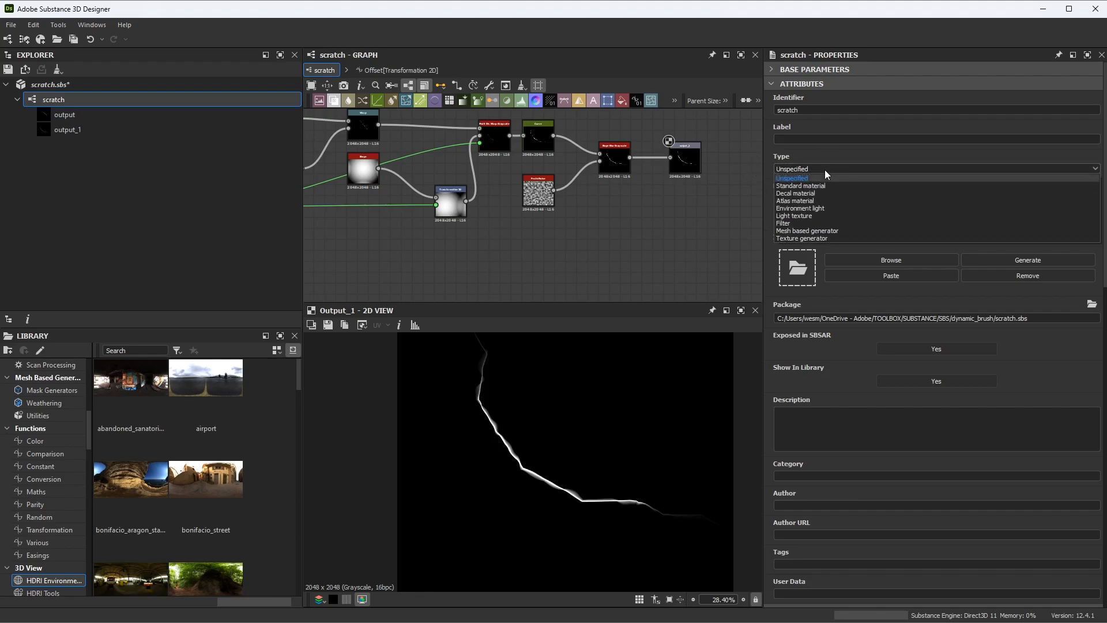
pyautogui.click(692, 245)
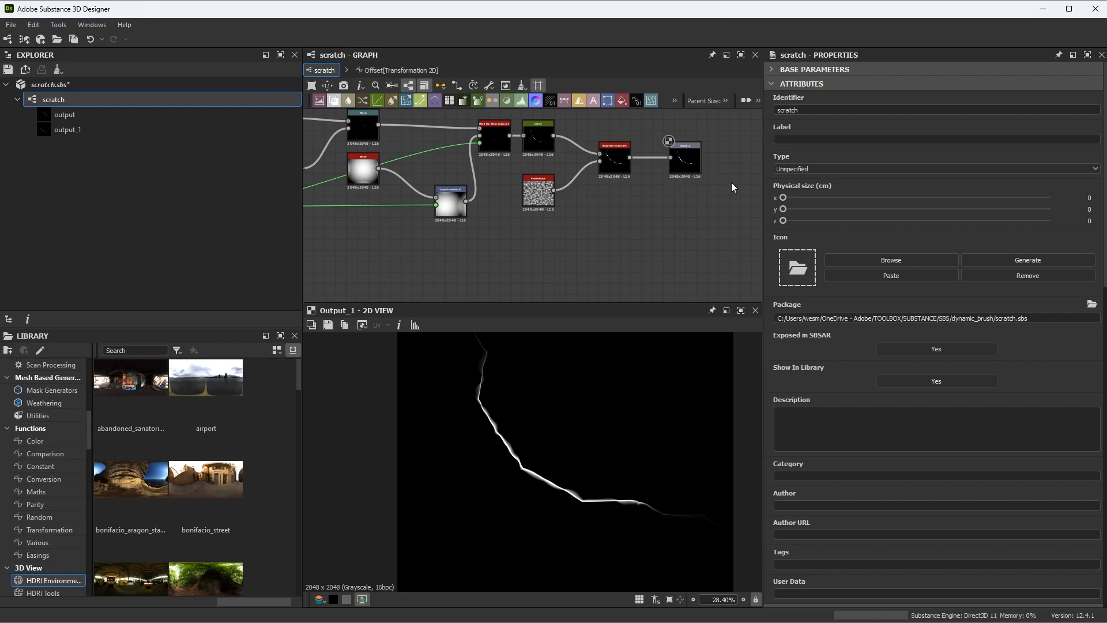
# Switch the scratch graph's Type between Texture generator and Unspecified, finishing on Texture generator
pyautogui.click(809, 169)
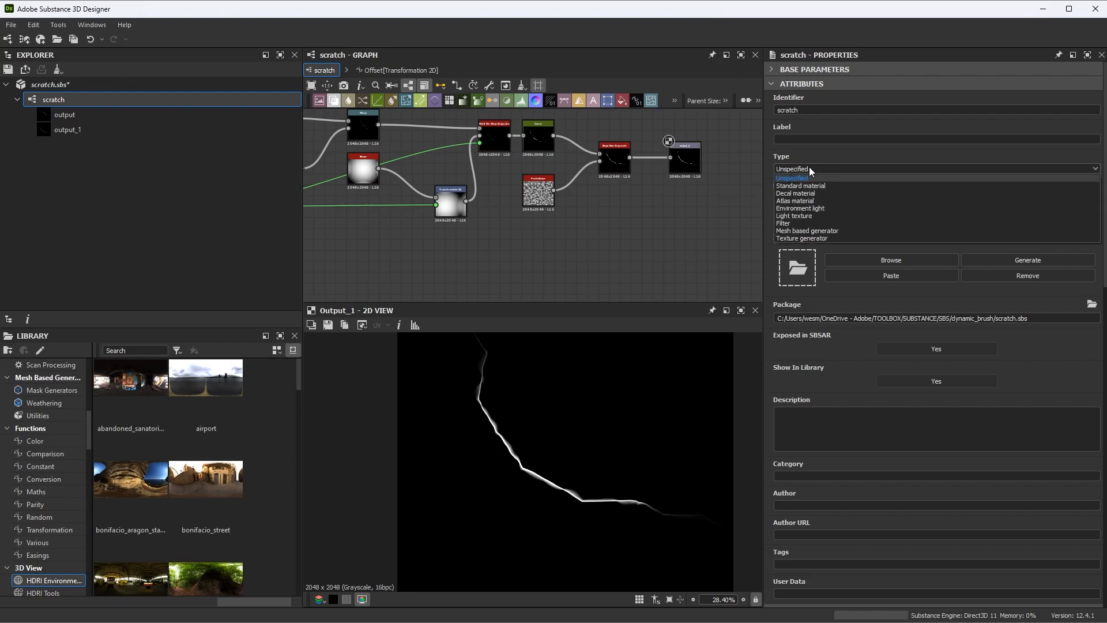
pyautogui.click(802, 237)
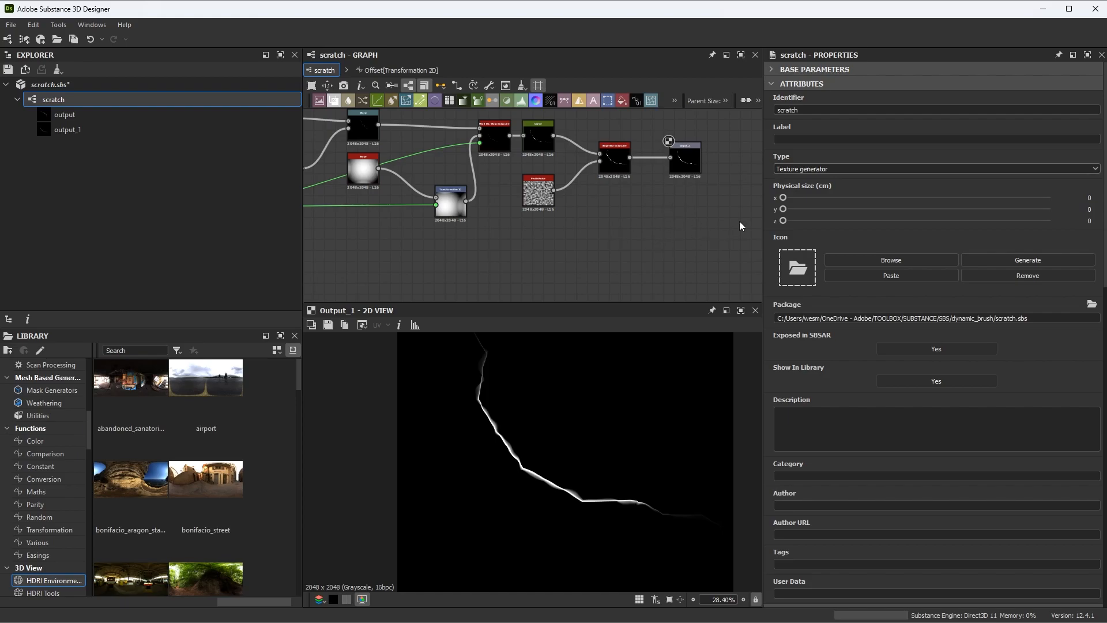
pyautogui.click(785, 169)
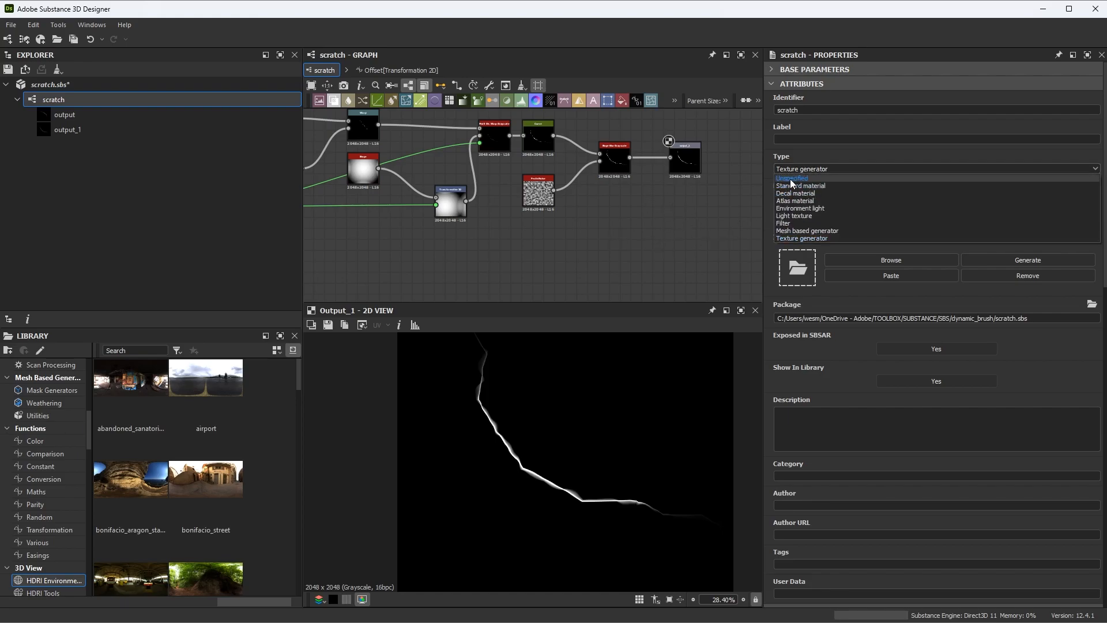
pyautogui.click(790, 176)
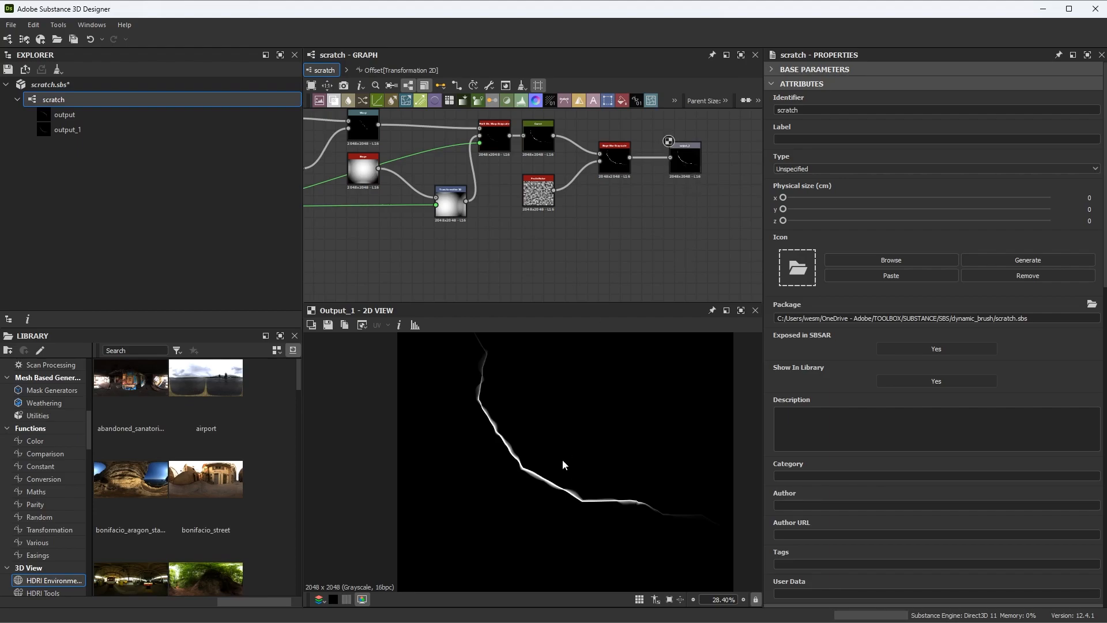
pyautogui.click(822, 169)
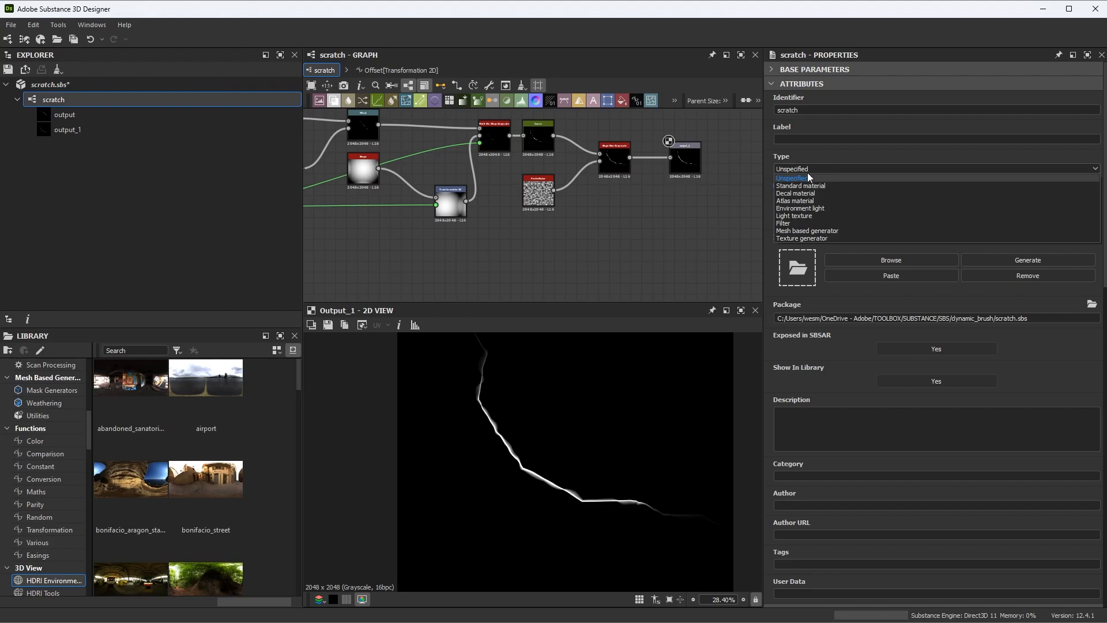
pyautogui.click(794, 238)
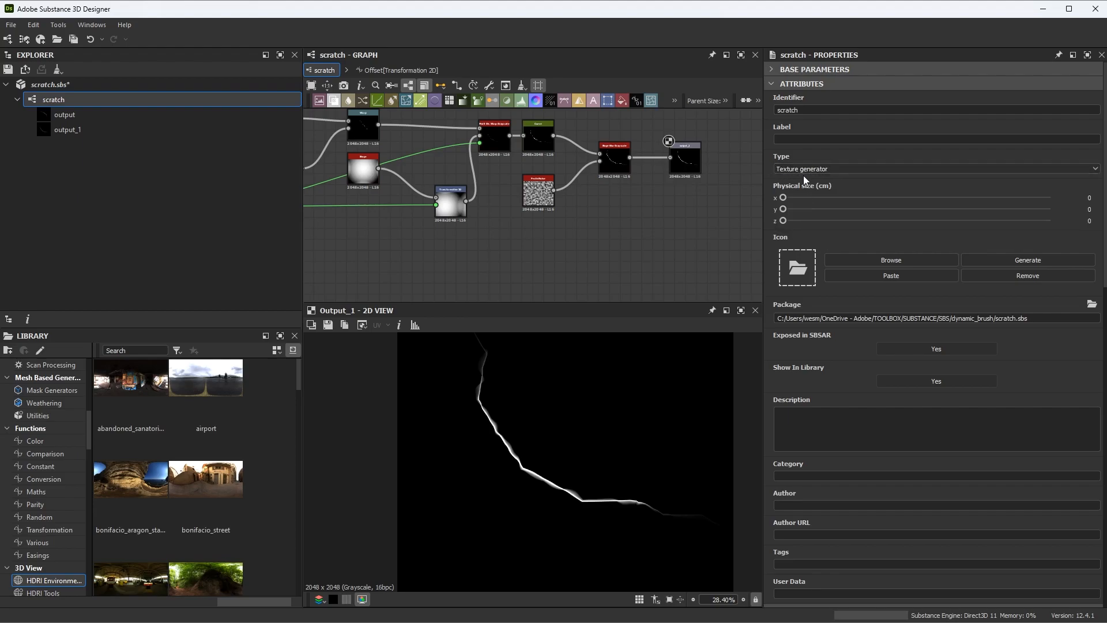
# Save the scratch.sbs package and check its publishing and send-to options
pyautogui.scroll(-5, 589, 221)
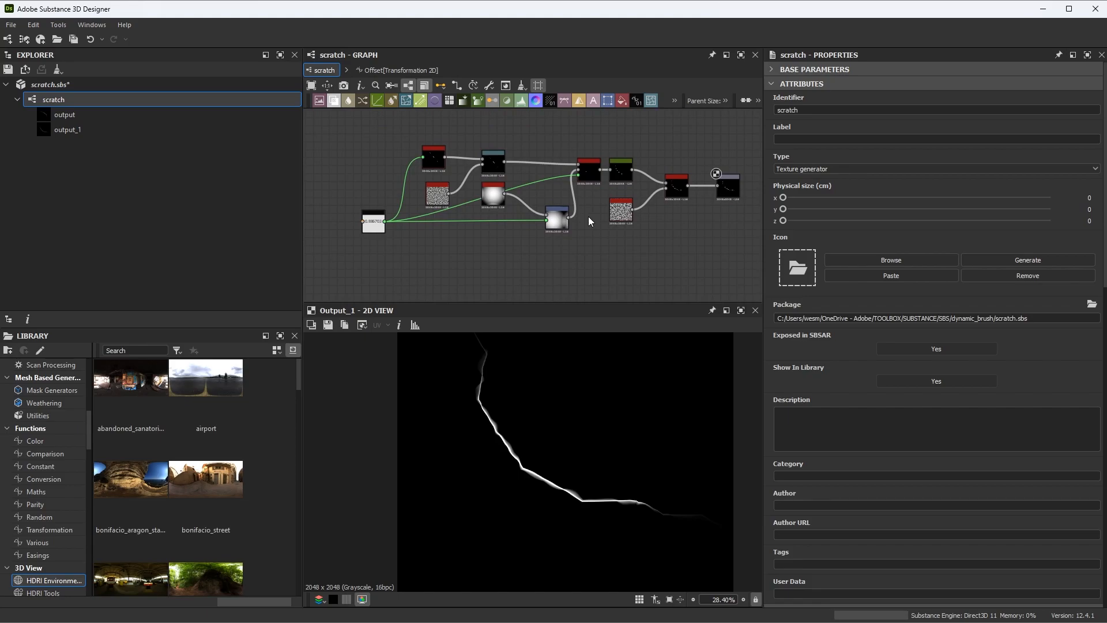
pyautogui.click(9, 70)
pyautogui.click(66, 91)
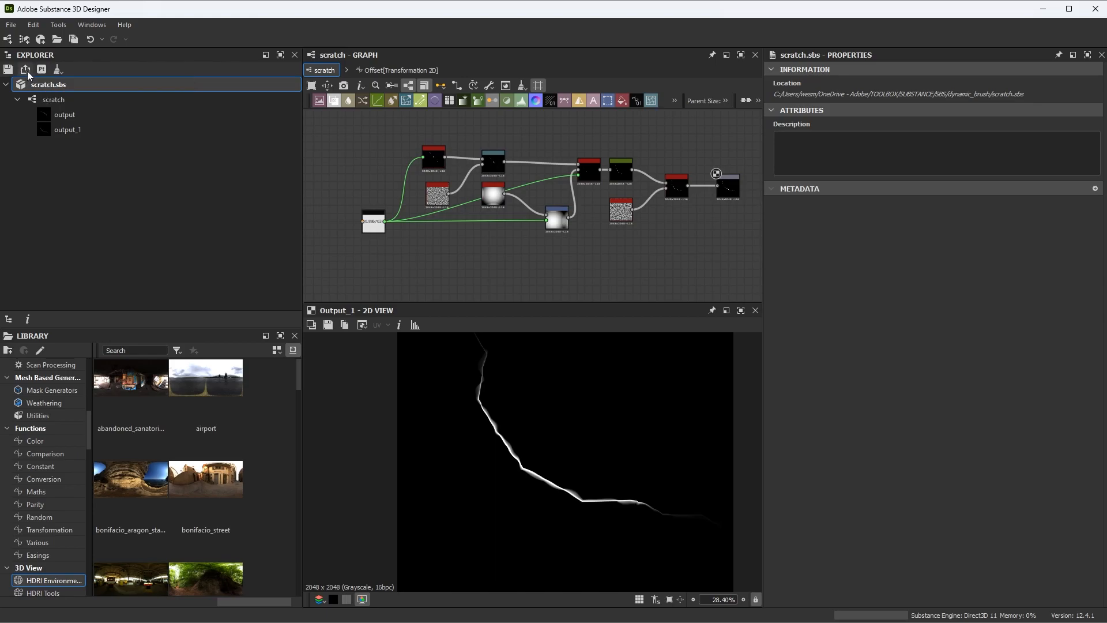
pyautogui.click(27, 73)
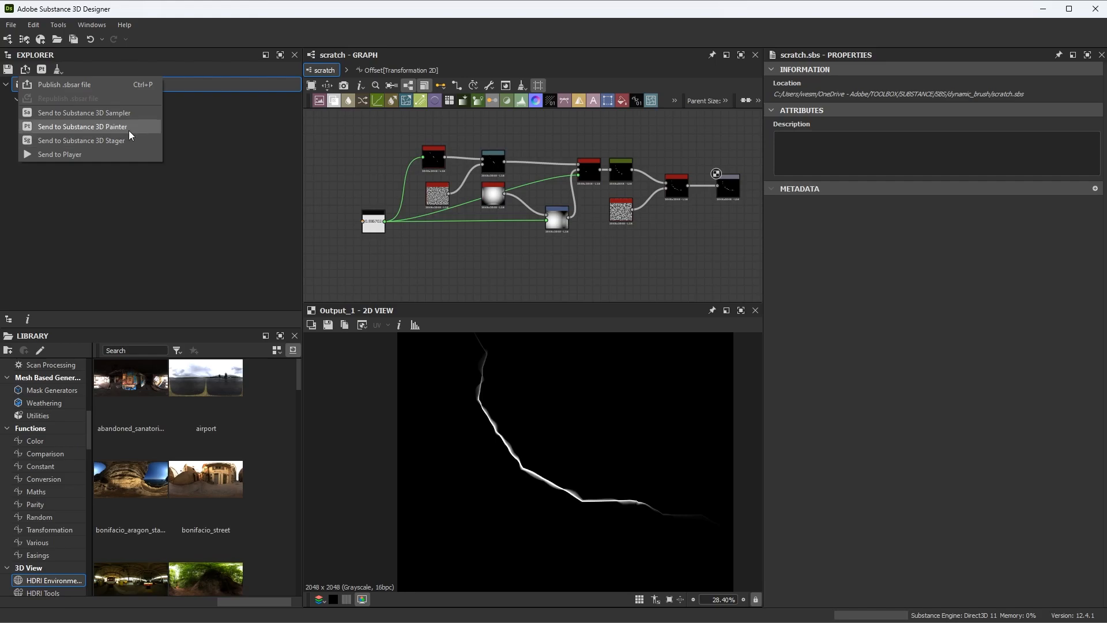
pyautogui.click(350, 144)
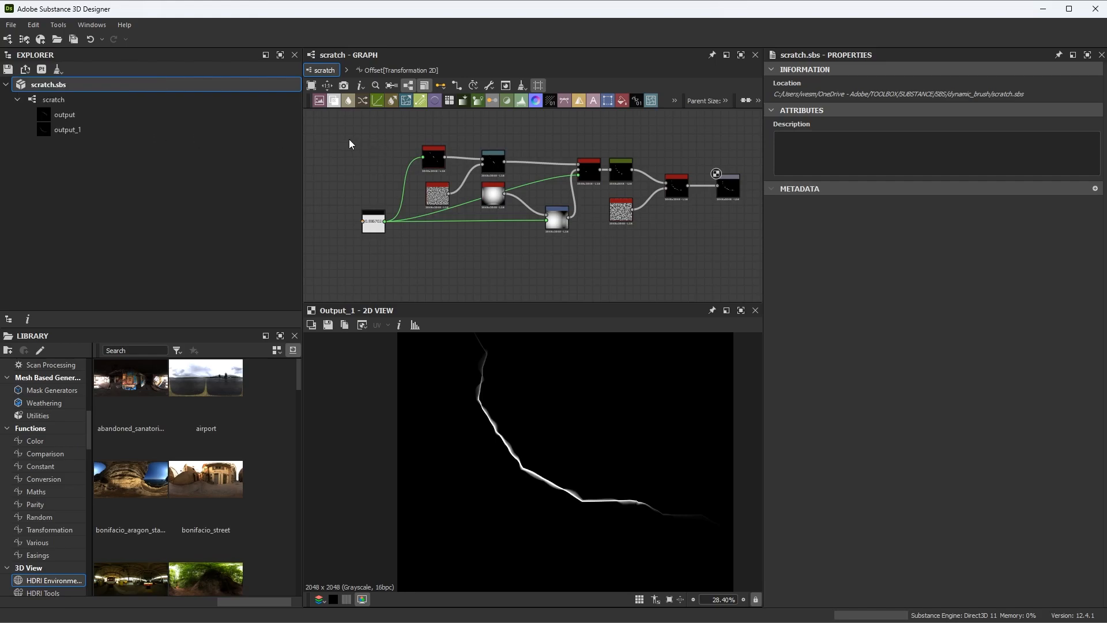
pyautogui.moveTo(595, 193); pyautogui.dragTo(551, 198, button='middle')
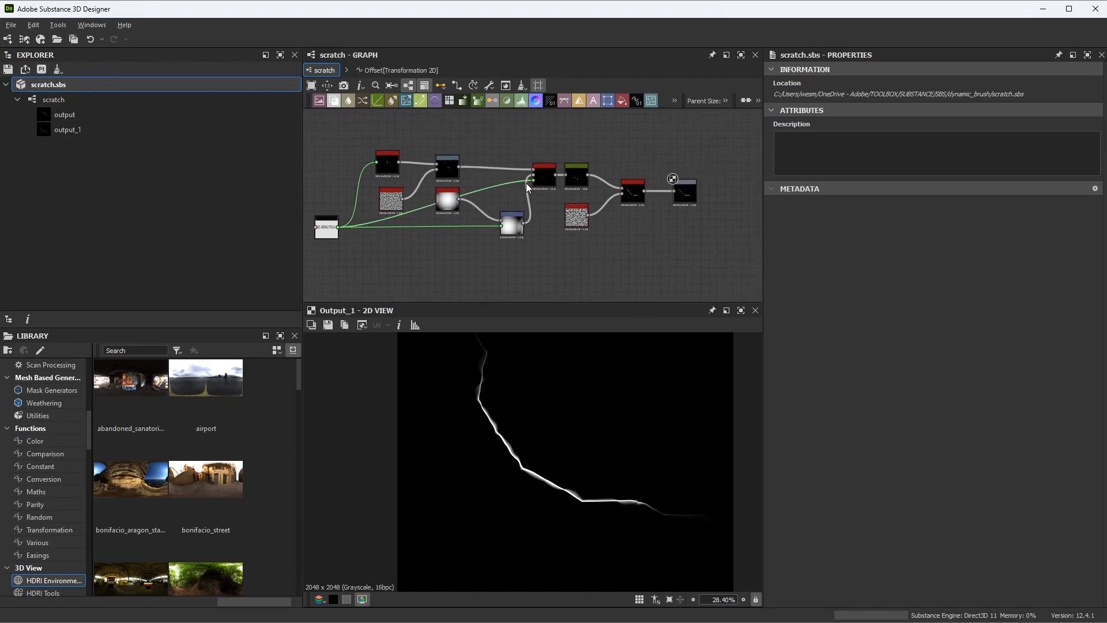
pyautogui.scroll(1, 552, 206)
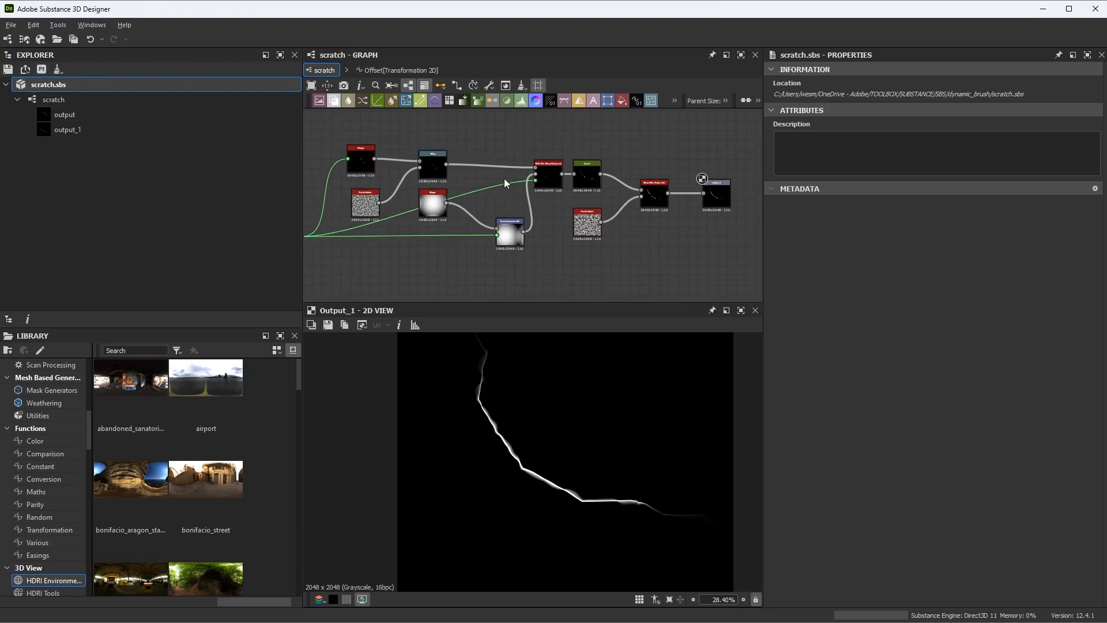
pyautogui.scroll(2, 504, 181)
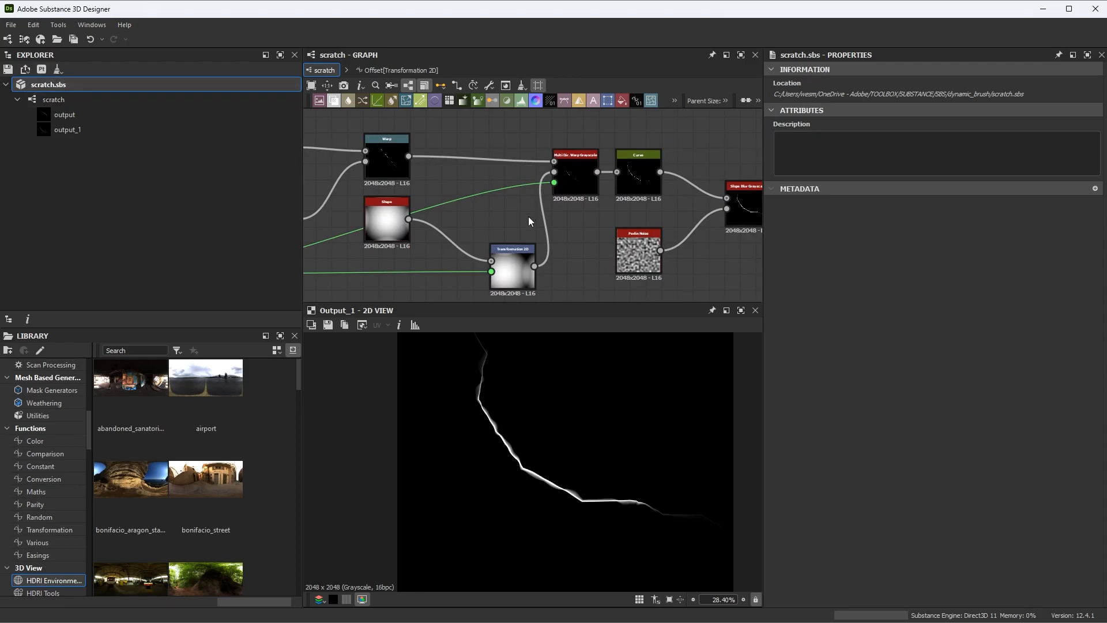
pyautogui.scroll(-3, 542, 207)
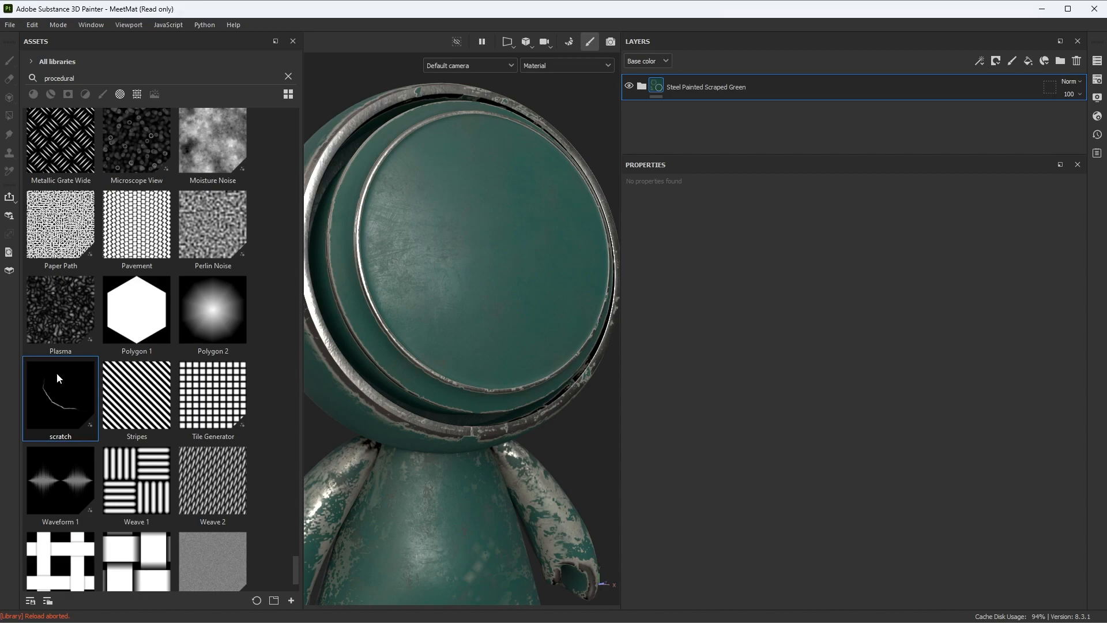
# In Substance 3D Painter, add a fill layer above Steel Painted Scraped Green and rename it scratches
pyautogui.moveTo(57, 373)
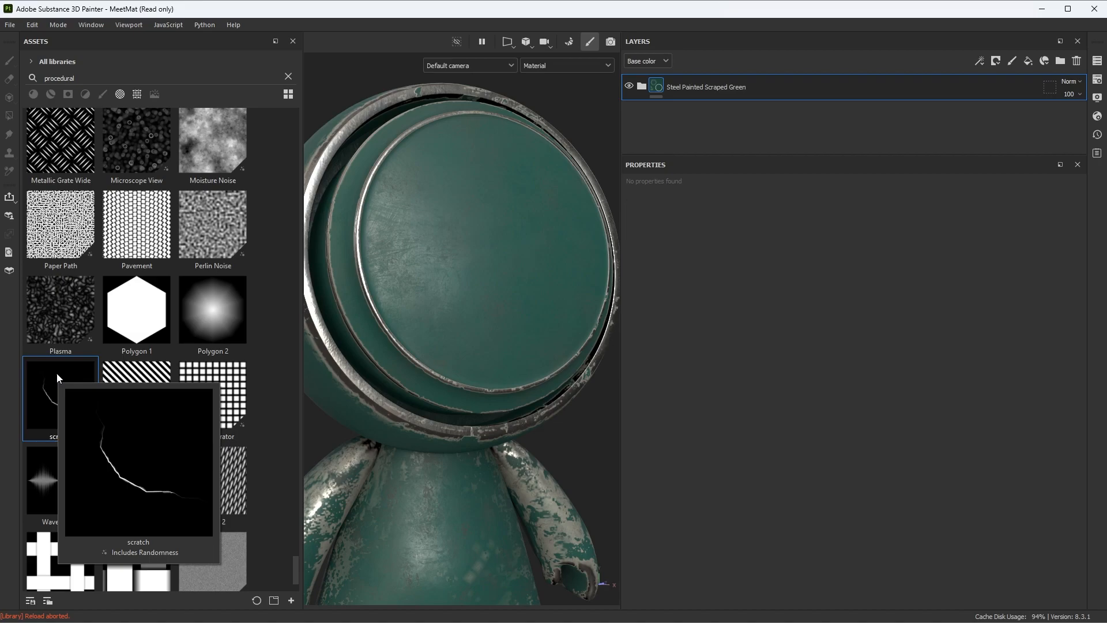
pyautogui.keyDown('alt'); pyautogui.moveTo(412, 338); pyautogui.dragTo(425, 175); pyautogui.keyUp('alt')
pyautogui.keyDown('alt'); pyautogui.moveTo(475, 313); pyautogui.dragTo(492, 234); pyautogui.keyUp('alt')
pyautogui.keyDown('alt'); pyautogui.moveTo(406, 322); pyautogui.dragTo(536, 276); pyautogui.keyUp('alt')
pyautogui.click(1025, 62)
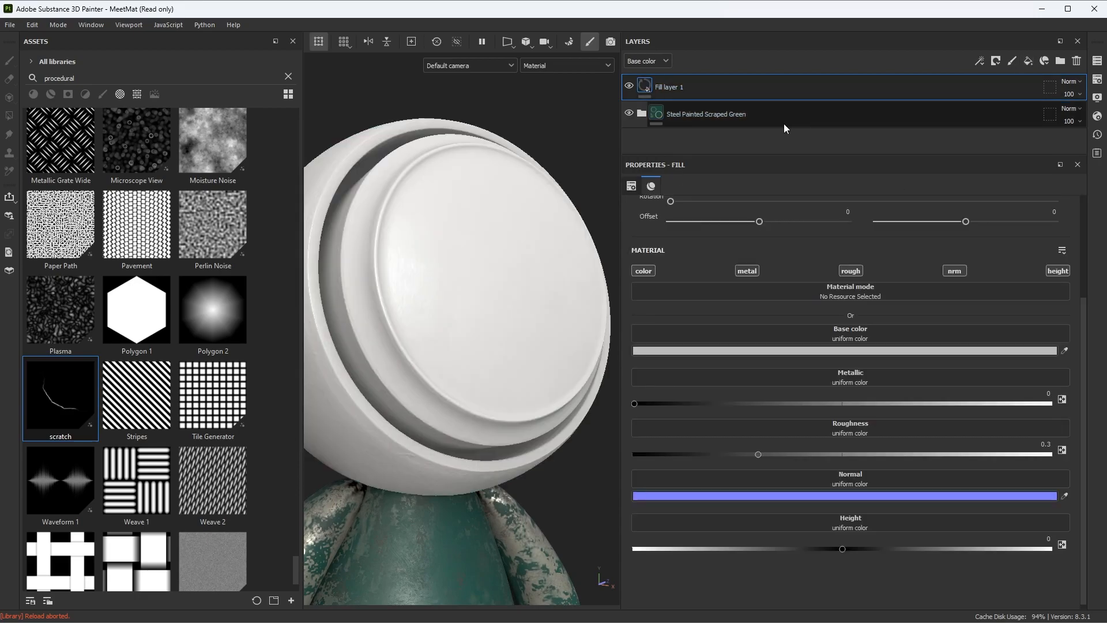
pyautogui.doubleClick(683, 88)
pyautogui.write('scratches')
pyautogui.press('Return')
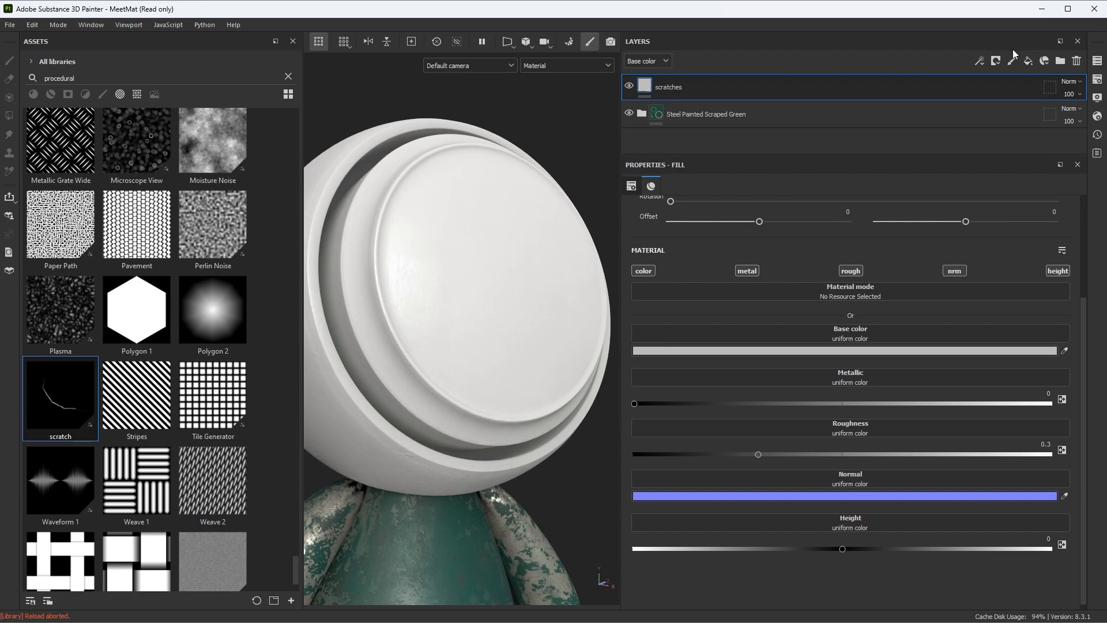
# Give the scratches layer a grey 969696 base color, Metallic 1 and Roughness 0.2005
pyautogui.click(659, 351)
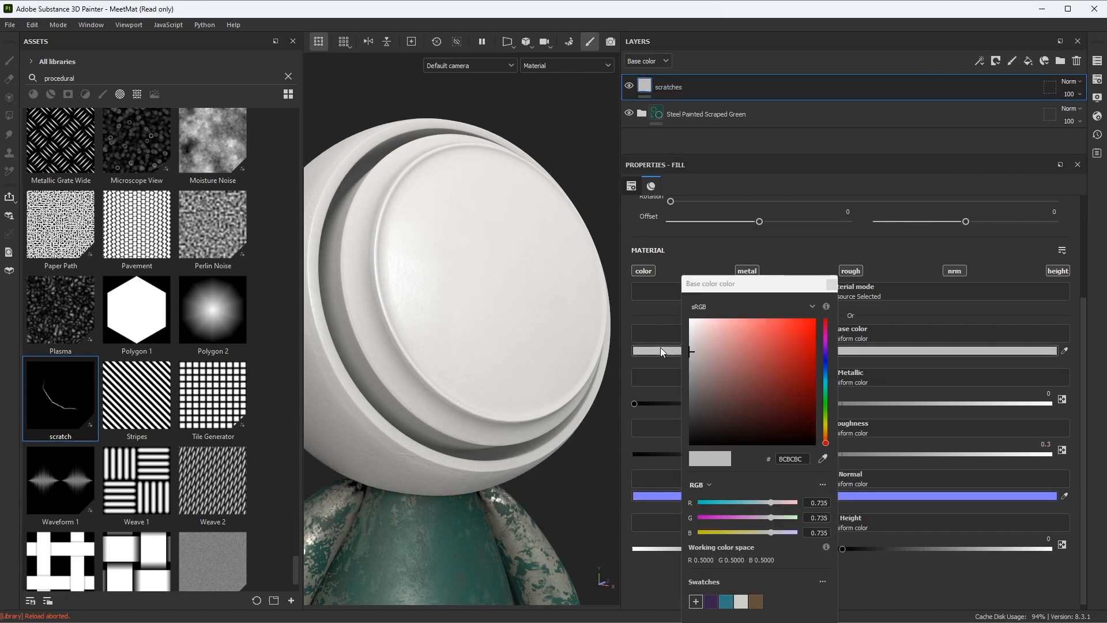
pyautogui.moveTo(690, 355); pyautogui.dragTo(687, 368)
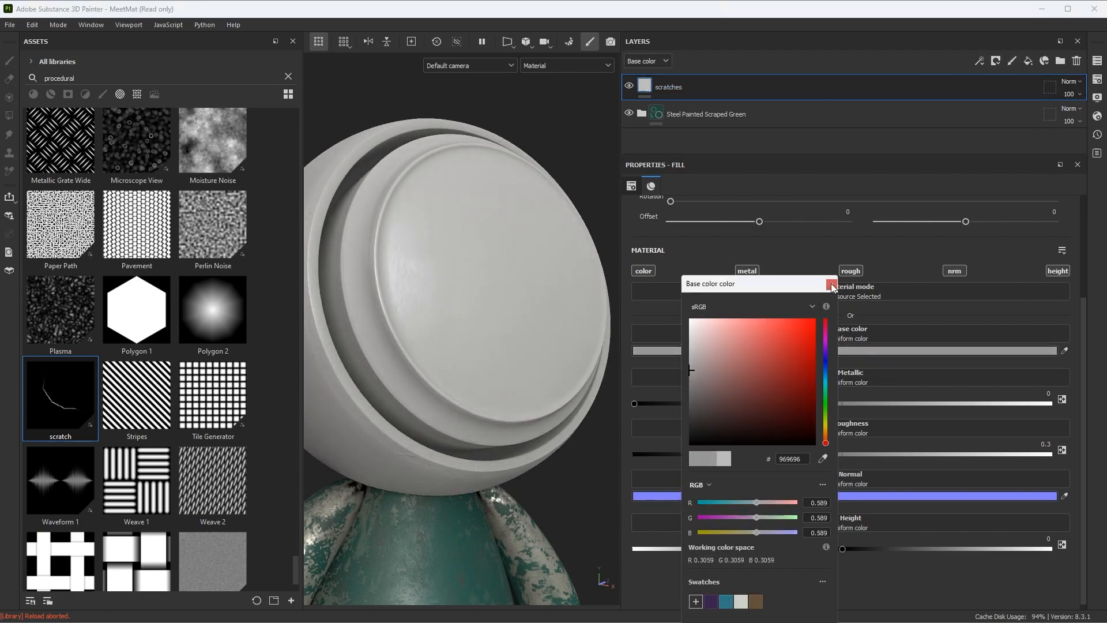
pyautogui.moveTo(926, 403); pyautogui.dragTo(1036, 404)
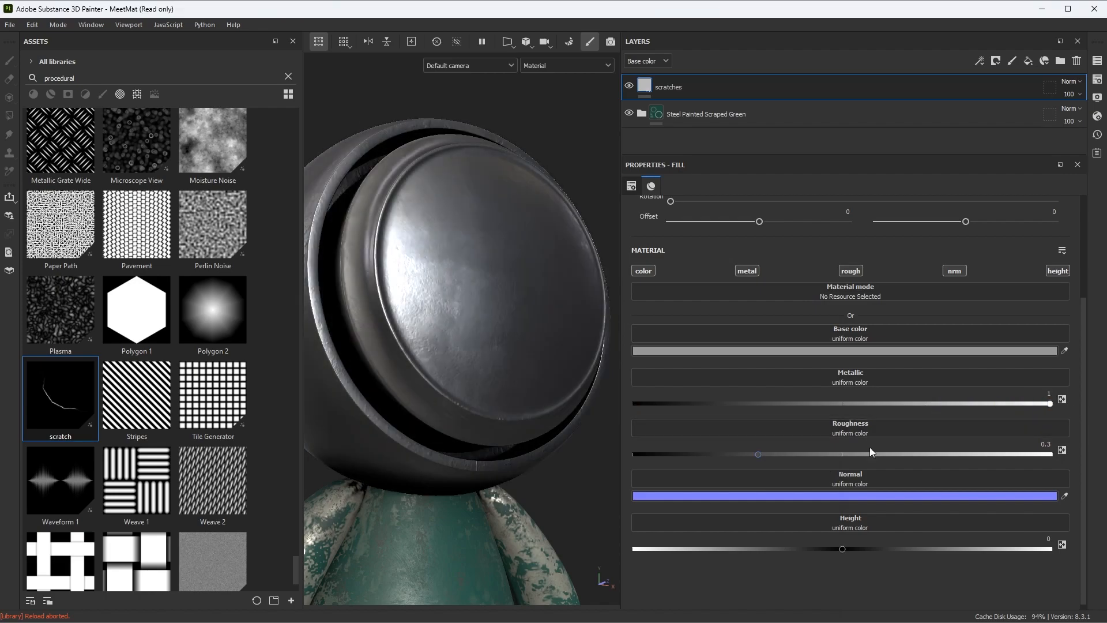
pyautogui.moveTo(756, 455); pyautogui.dragTo(716, 454)
pyautogui.press('f')
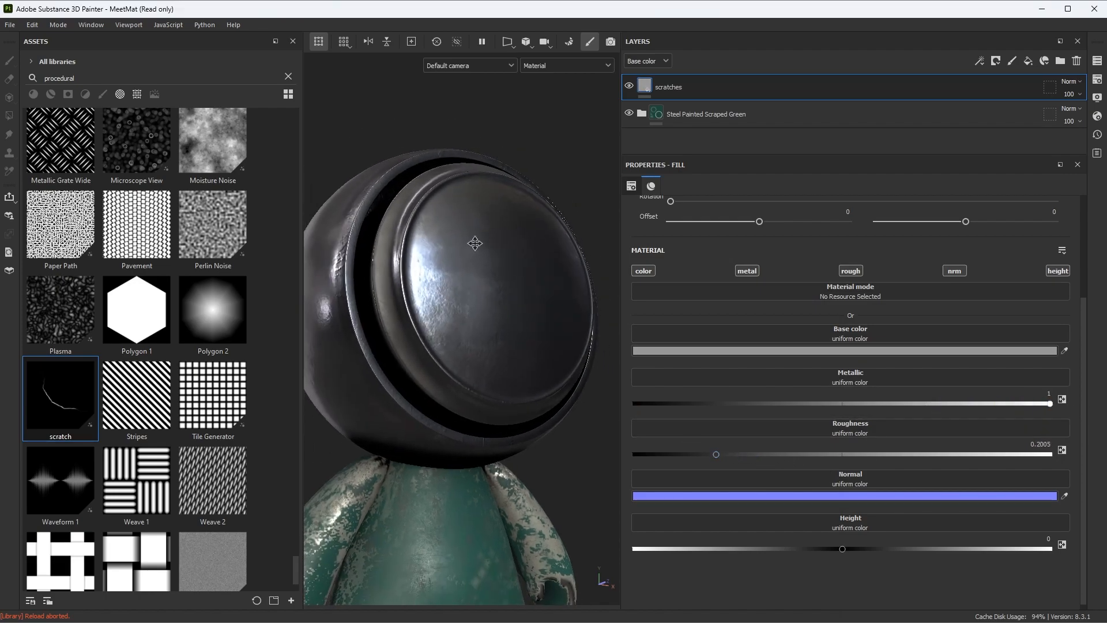
# Add a black mask to the scratches layer and put a Paint effect in it
pyautogui.click(995, 61)
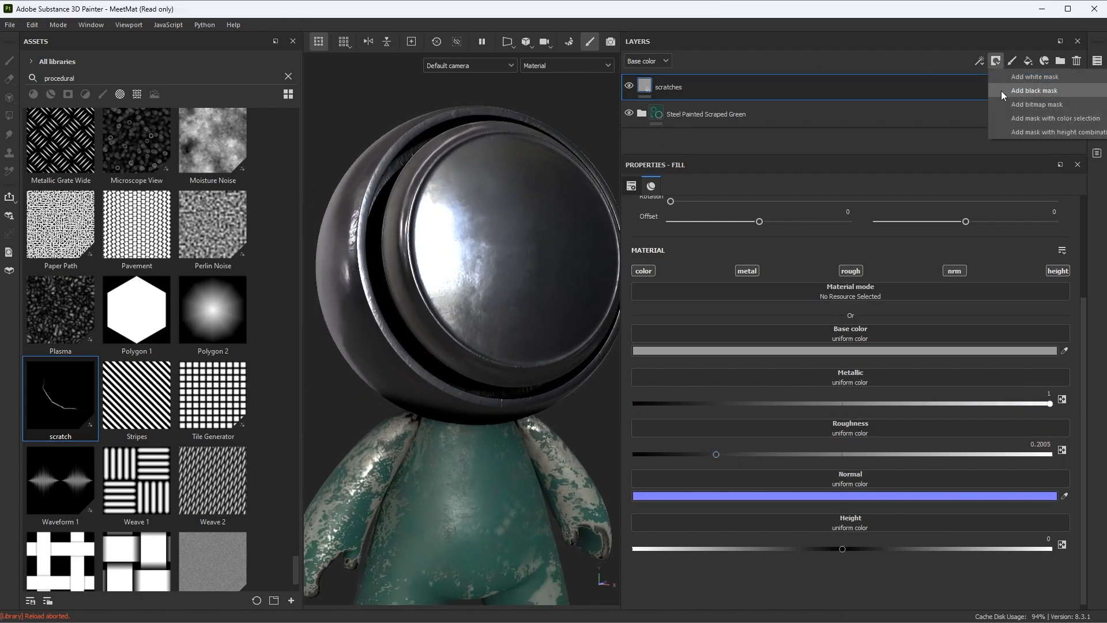
pyautogui.click(1000, 91)
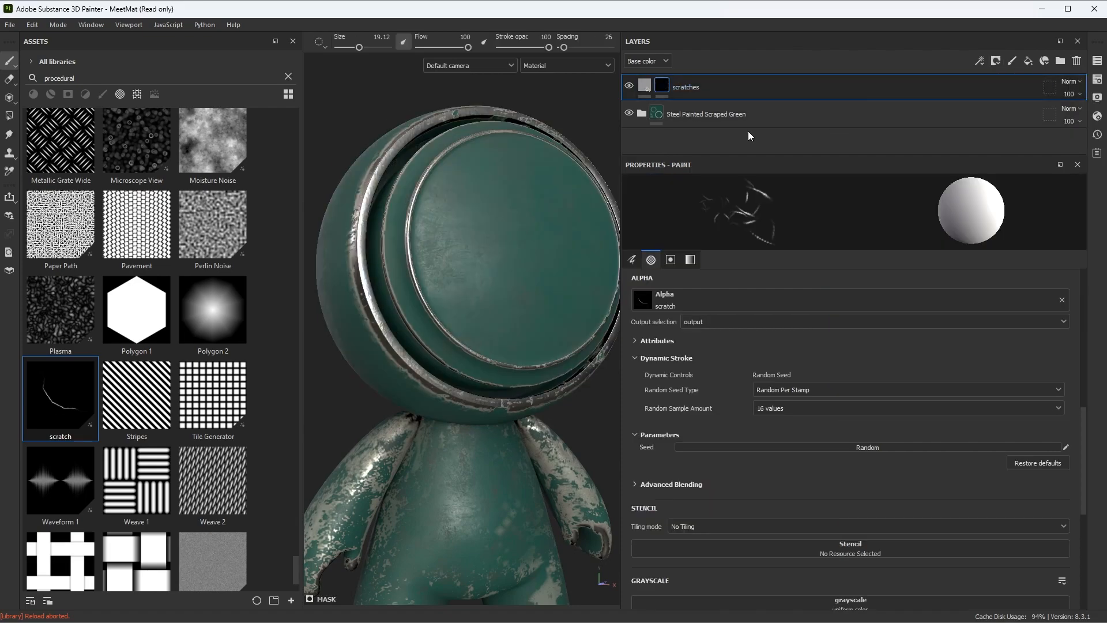
pyautogui.click(982, 63)
pyautogui.click(995, 93)
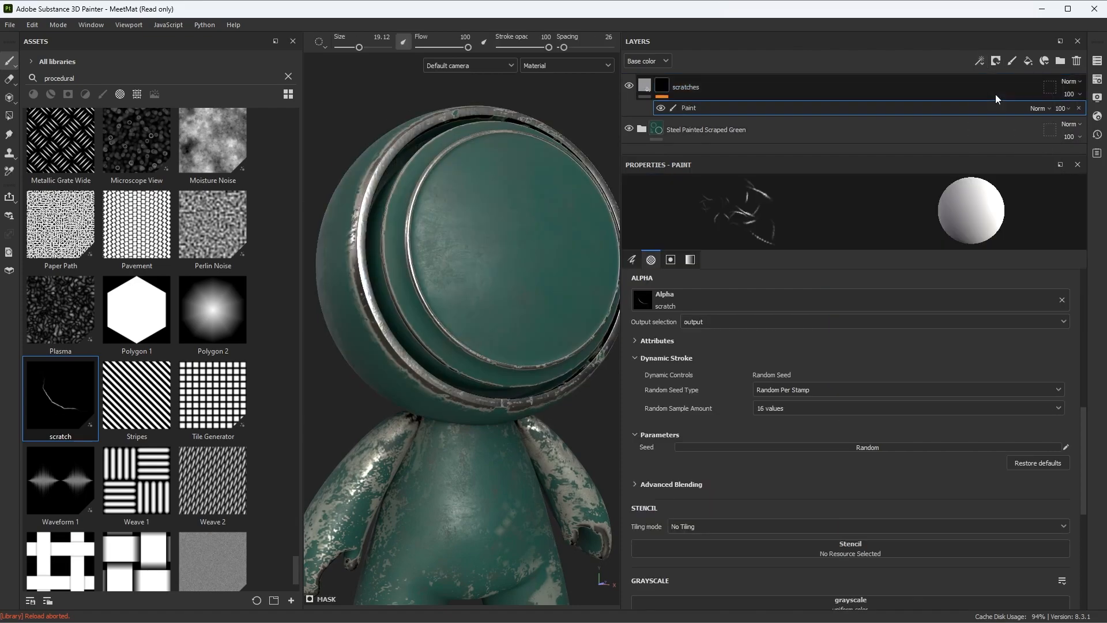
# Set the brush's Size, Flow, Angle and Position Jitter to 0
pyautogui.keyDown('alt'); pyautogui.moveTo(510, 242); pyautogui.dragTo(506, 247, button='right'); pyautogui.keyUp('alt')
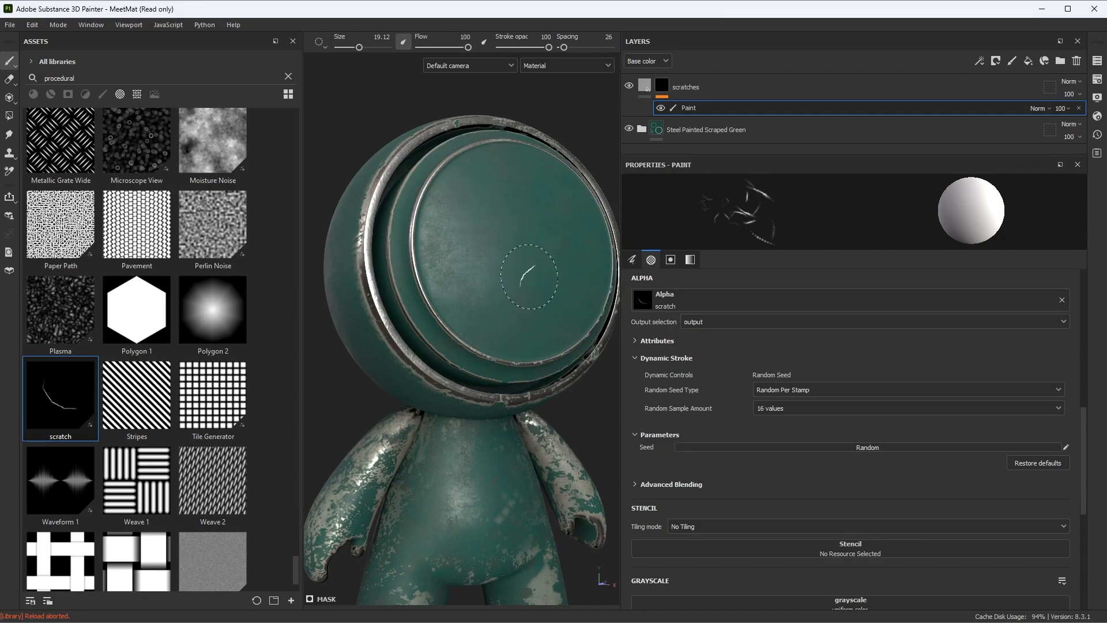
pyautogui.click(632, 260)
pyautogui.scroll(-3, 750, 461)
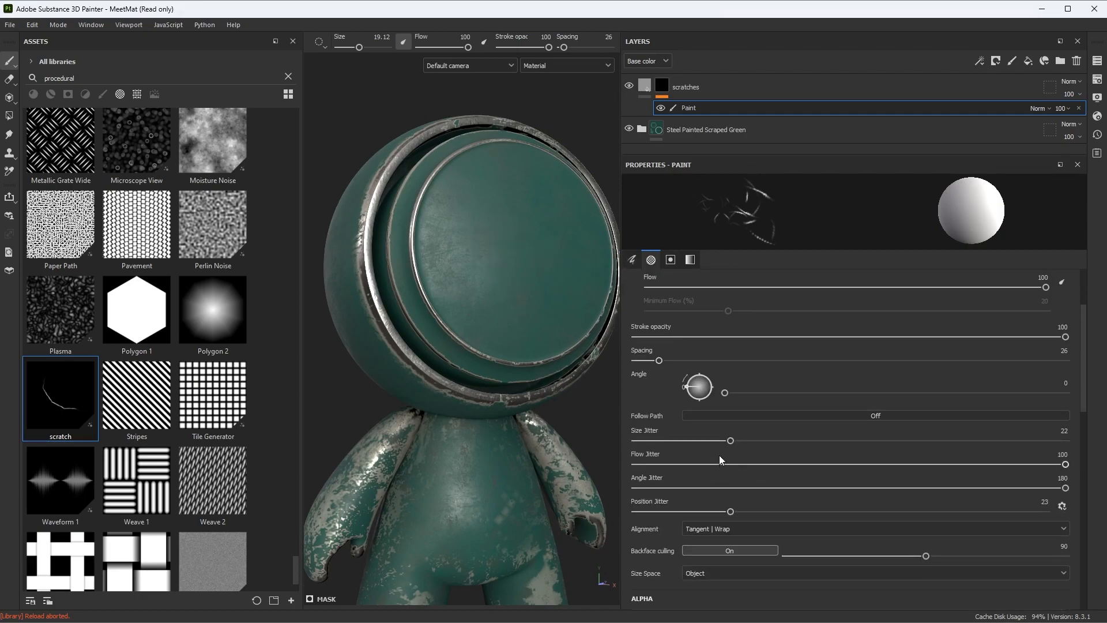
pyautogui.moveTo(689, 441)
pyautogui.mouseDown()
pyautogui.moveTo(632, 441)
pyautogui.moveTo(612, 462)
pyautogui.moveTo(632, 488)
pyautogui.mouseUp()
pyautogui.moveTo(730, 512); pyautogui.dragTo(624, 502)
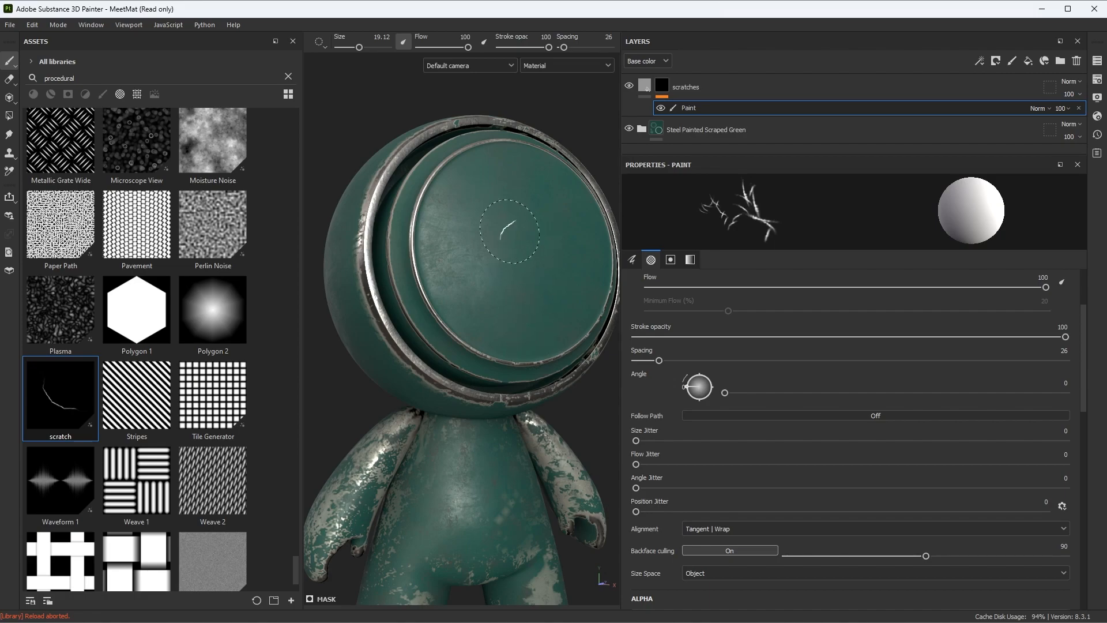
pyautogui.scroll(3, 525, 228)
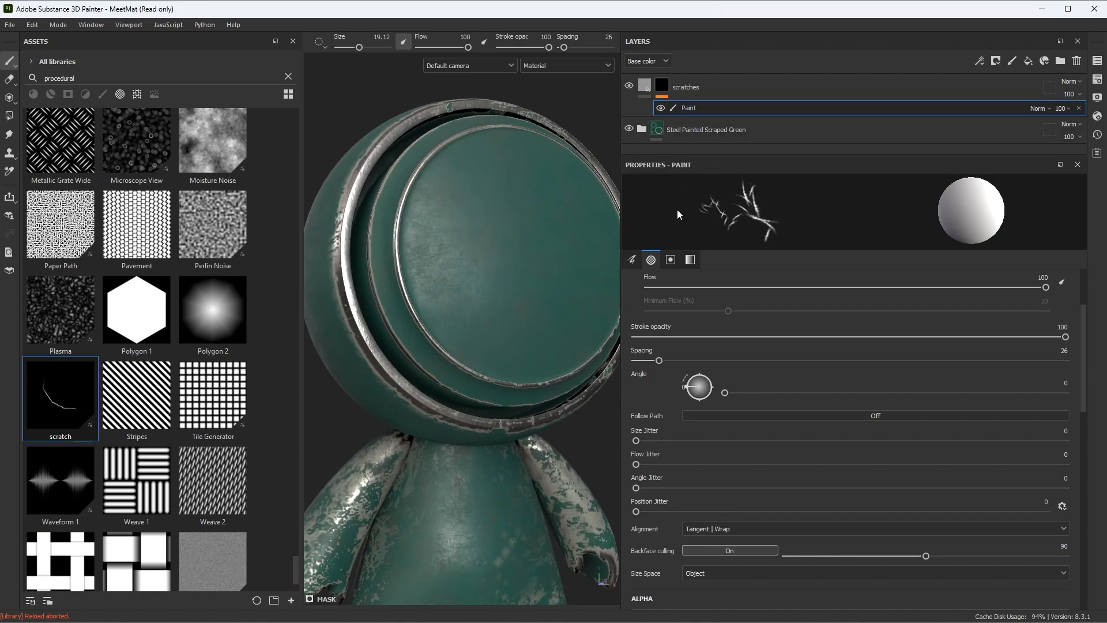
# Assign the scratch texture from the assets as the brush's alpha
pyautogui.click(651, 260)
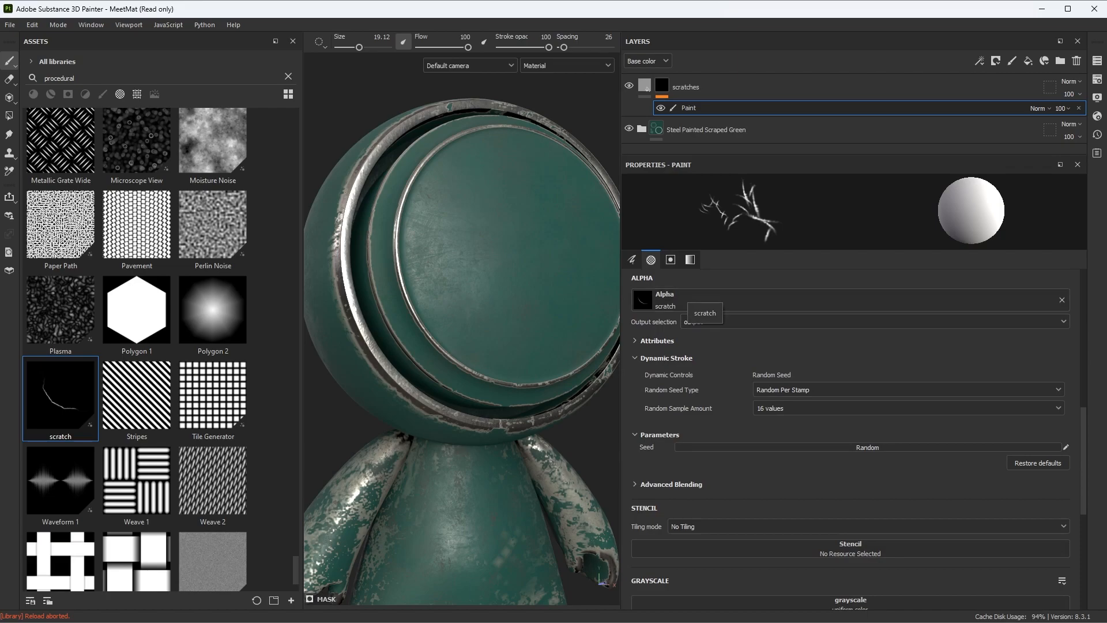
pyautogui.moveTo(59, 399)
pyautogui.mouseDown()
pyautogui.moveTo(210, 345)
pyautogui.moveTo(656, 296)
pyautogui.mouseUp()
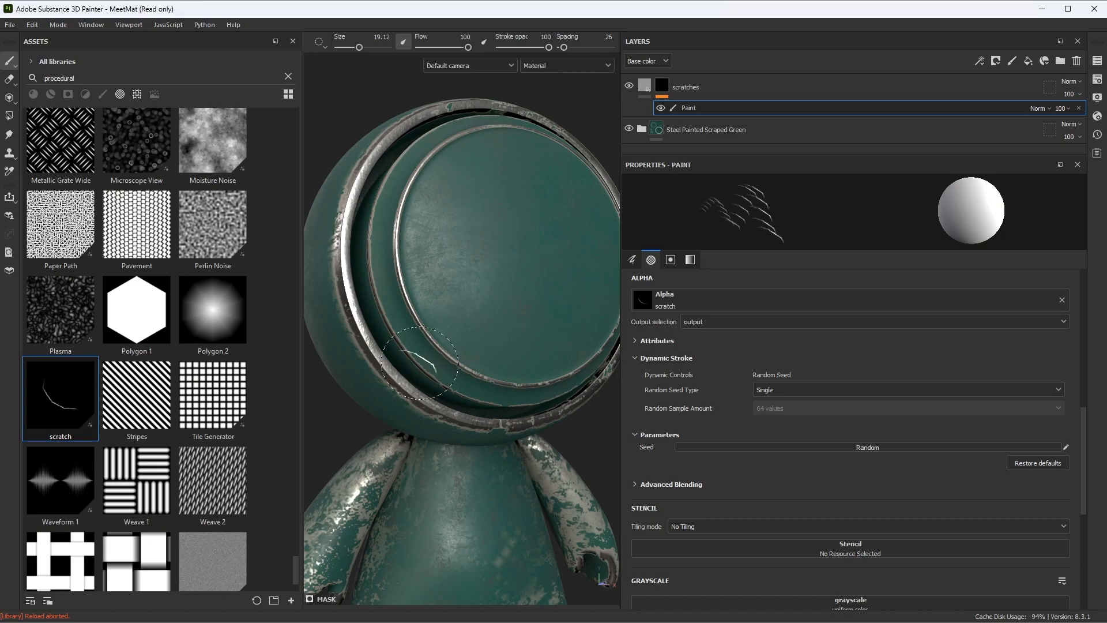
# Paint a test stroke and a single stamp on the face disc with the Random Seed Type at Single
pyautogui.keyDown('alt'); pyautogui.moveTo(461, 321); pyautogui.dragTo(533, 355, button='right'); pyautogui.keyUp('alt')
pyautogui.keyDown('alt'); pyautogui.moveTo(534, 355); pyautogui.dragTo(494, 345, button='middle'); pyautogui.keyUp('alt')
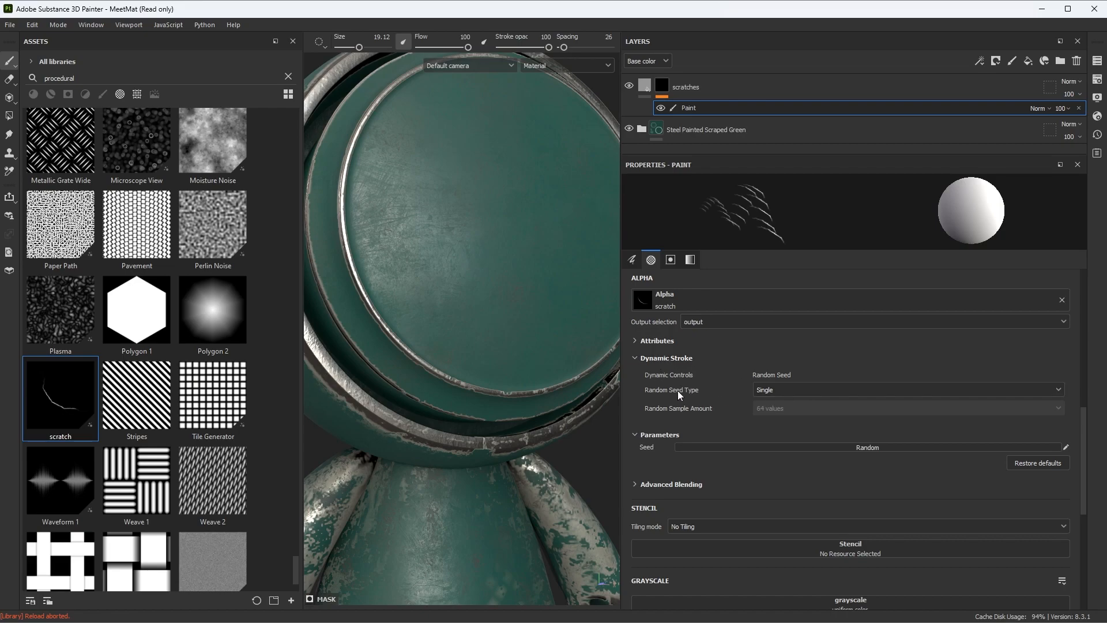
pyautogui.keyDown('alt'); pyautogui.moveTo(506, 203); pyautogui.dragTo(509, 232); pyautogui.keyUp('alt')
pyautogui.moveTo(488, 170); pyautogui.dragTo(401, 343)
pyautogui.scroll(2, 496, 281)
pyautogui.keyDown('alt'); pyautogui.moveTo(518, 300); pyautogui.dragTo(535, 321); pyautogui.keyUp('alt')
pyautogui.click(539, 325)
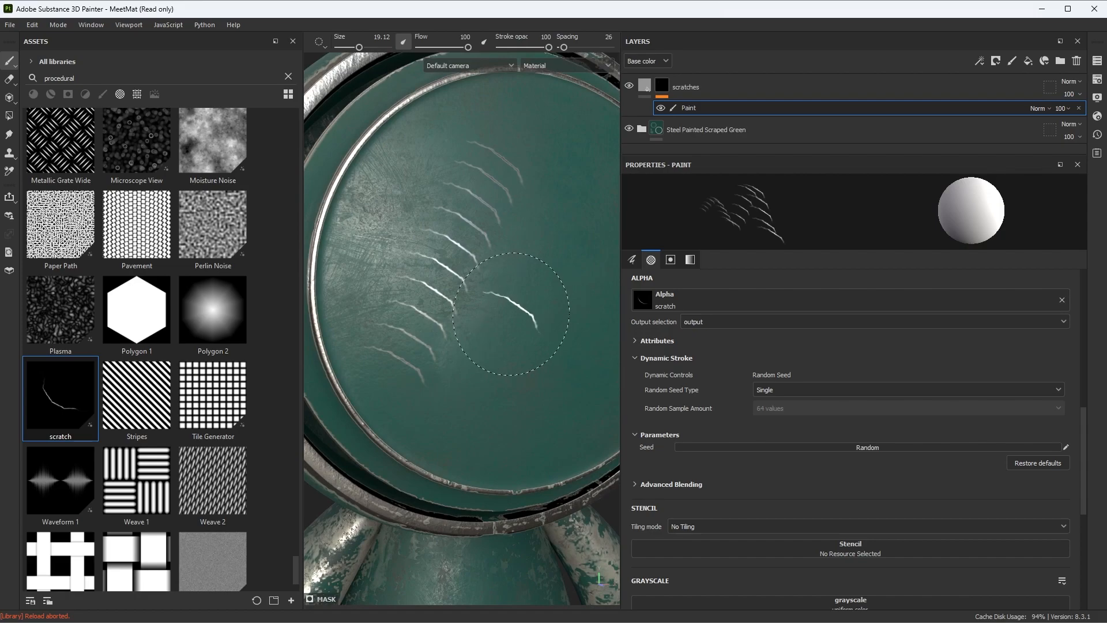
pyautogui.moveTo(511, 314)
pyautogui.keyDown('alt'); pyautogui.mouseDown()
pyautogui.moveTo(494, 304)
pyautogui.moveTo(526, 309)
pyautogui.mouseUp(); pyautogui.keyUp('alt')
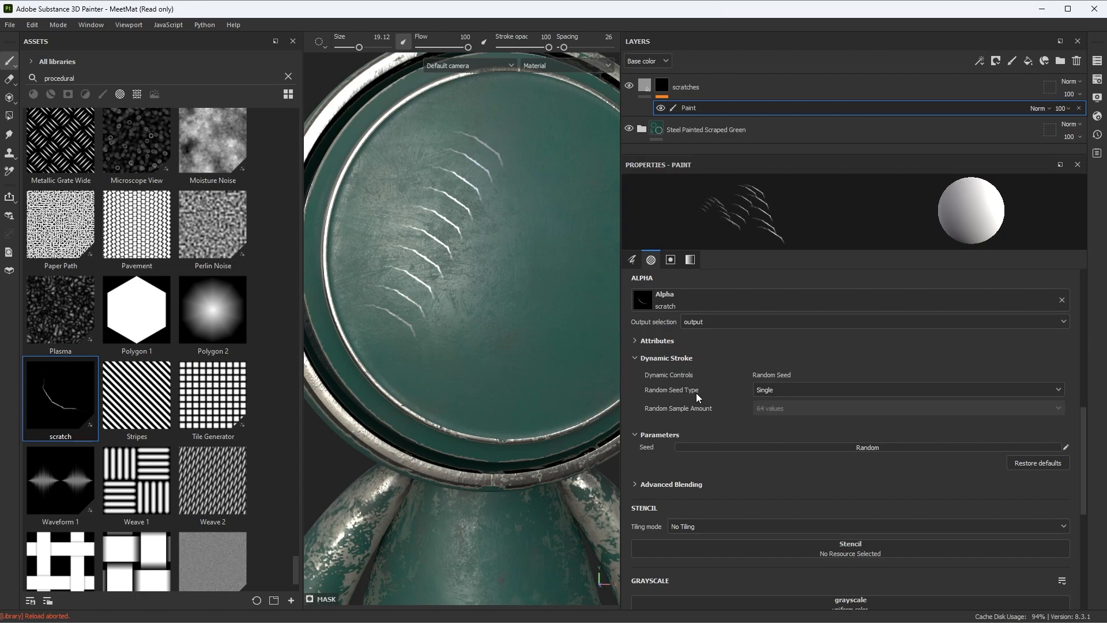
# Set the alpha's Random Seed Type to Random Per Stamp and paint a test stroke beside the first one
pyautogui.click(785, 389)
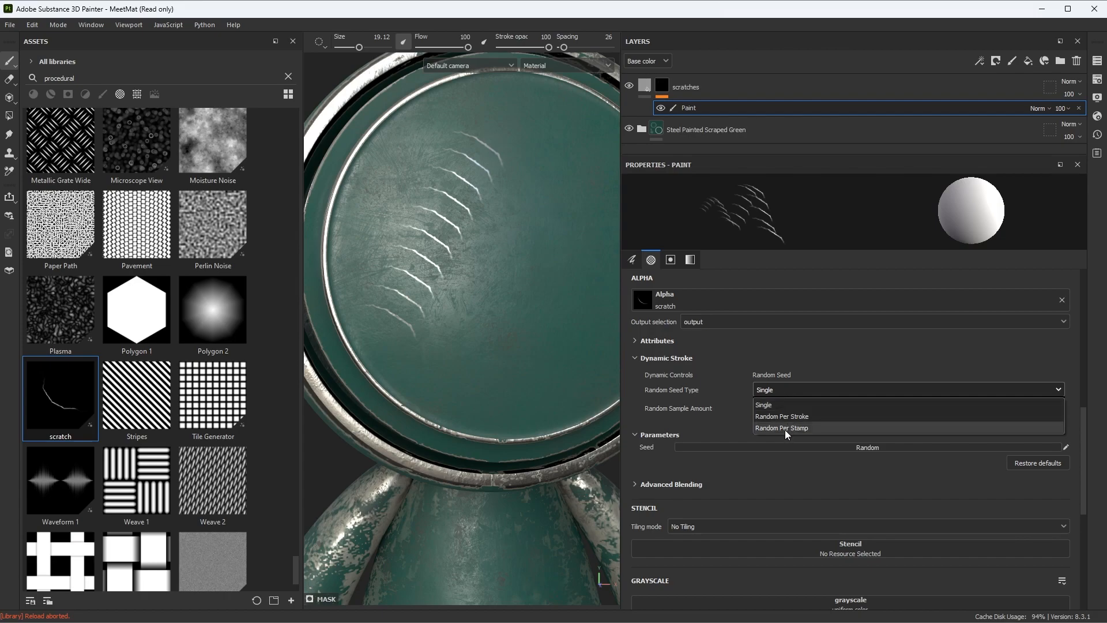
pyautogui.click(784, 389)
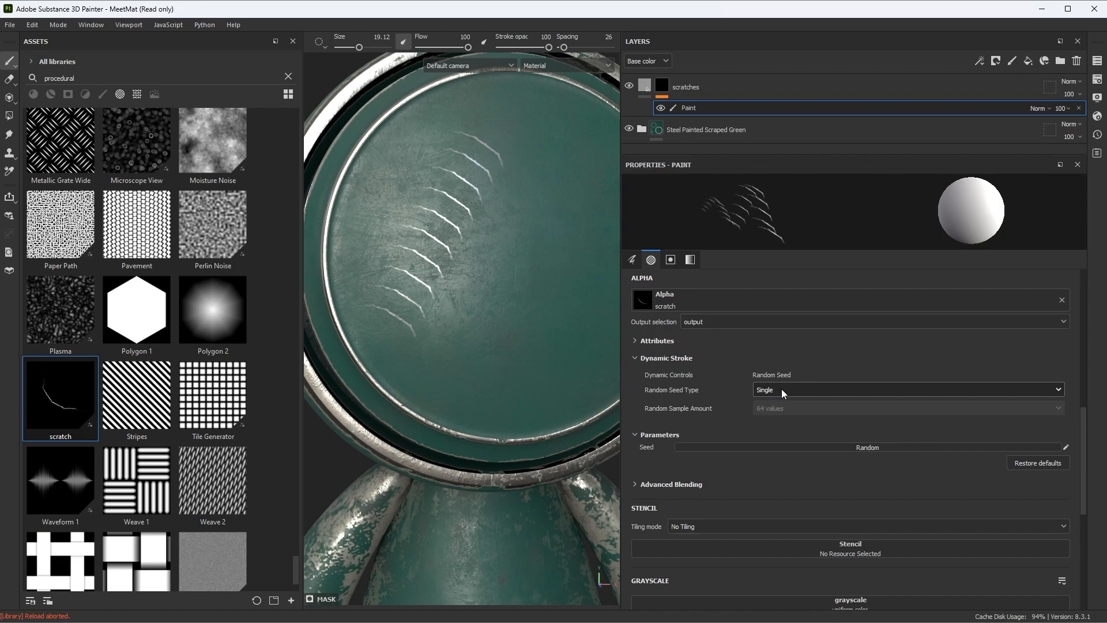
pyautogui.click(781, 389)
pyautogui.click(789, 428)
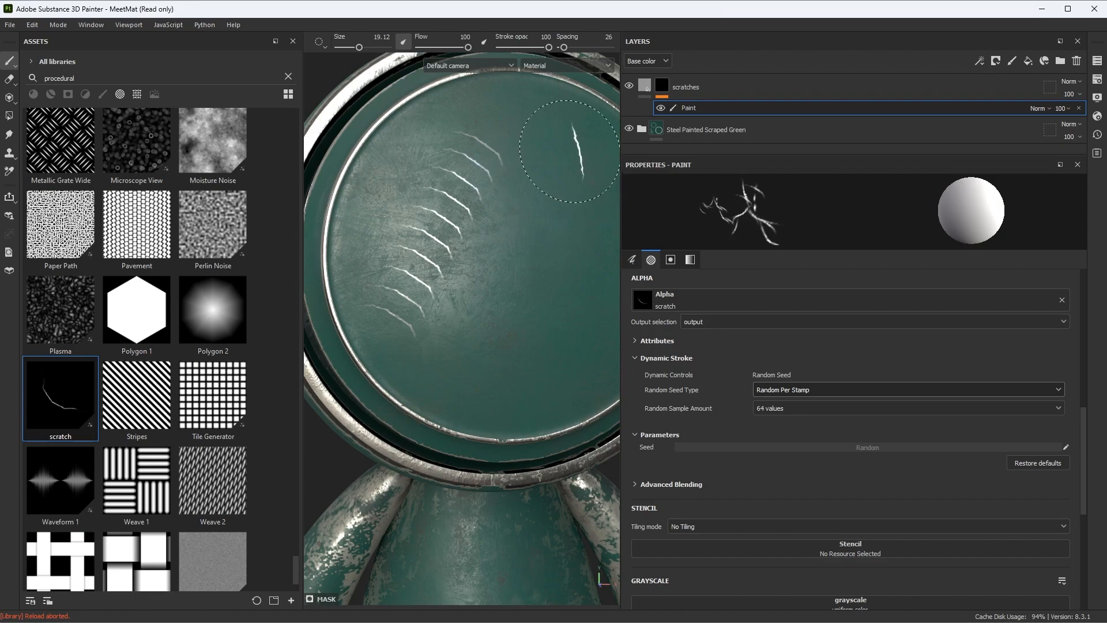
pyautogui.moveTo(559, 161)
pyautogui.mouseDown()
pyautogui.moveTo(513, 282)
pyautogui.moveTo(434, 397)
pyautogui.mouseUp()
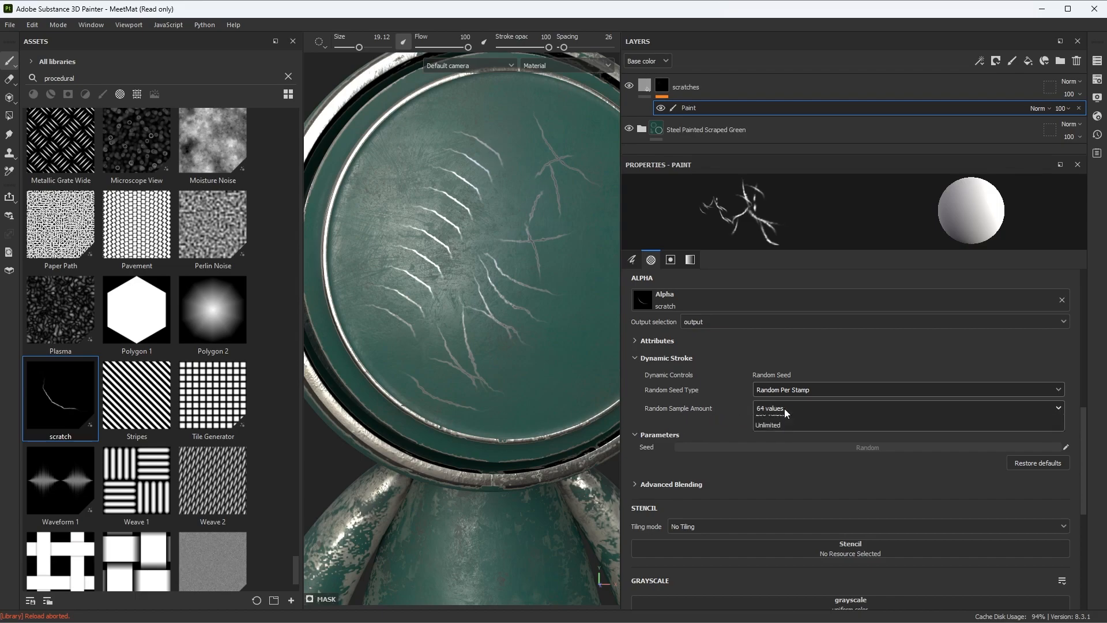
# Set the Random Sample Amount to 128 values and paint another test stroke near the face disc's right edge
pyautogui.click(784, 408)
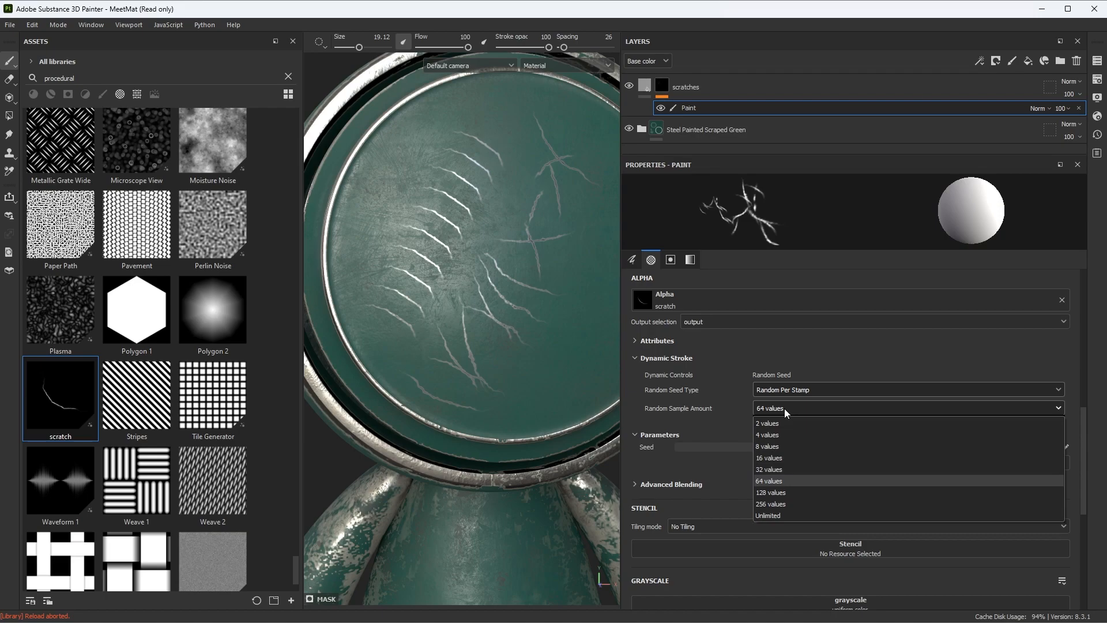
pyautogui.click(773, 496)
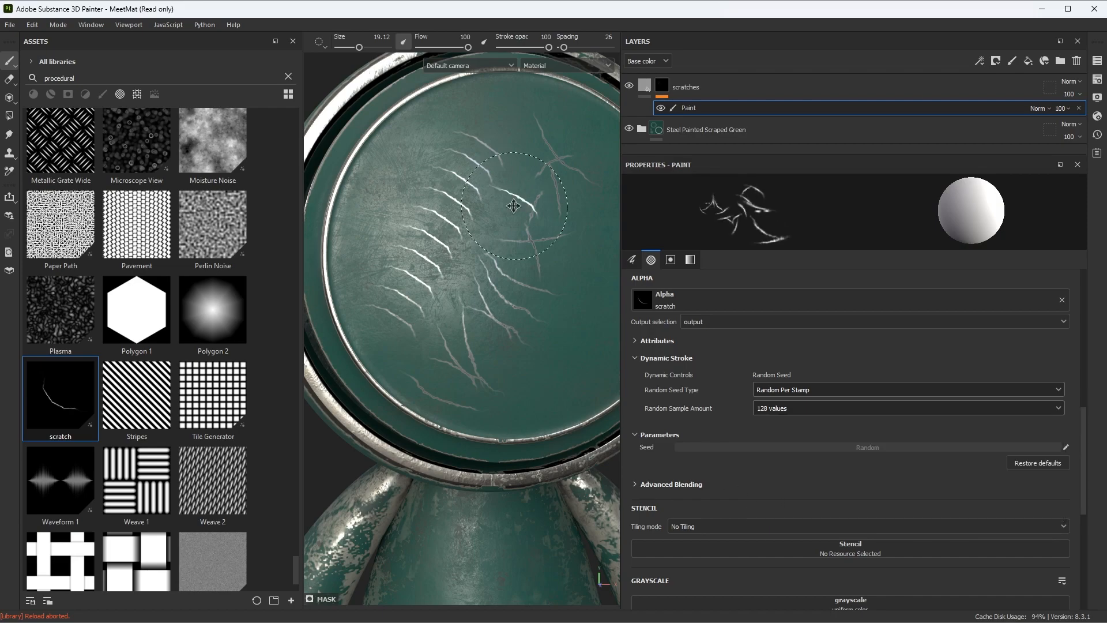
pyautogui.keyDown('alt'); pyautogui.moveTo(513, 199); pyautogui.dragTo(470, 194, button='middle'); pyautogui.keyUp('alt')
pyautogui.scroll(-1, 470, 194)
pyautogui.moveTo(579, 192)
pyautogui.mouseDown()
pyautogui.moveTo(548, 265)
pyautogui.moveTo(484, 356)
pyautogui.moveTo(496, 358)
pyautogui.mouseUp()
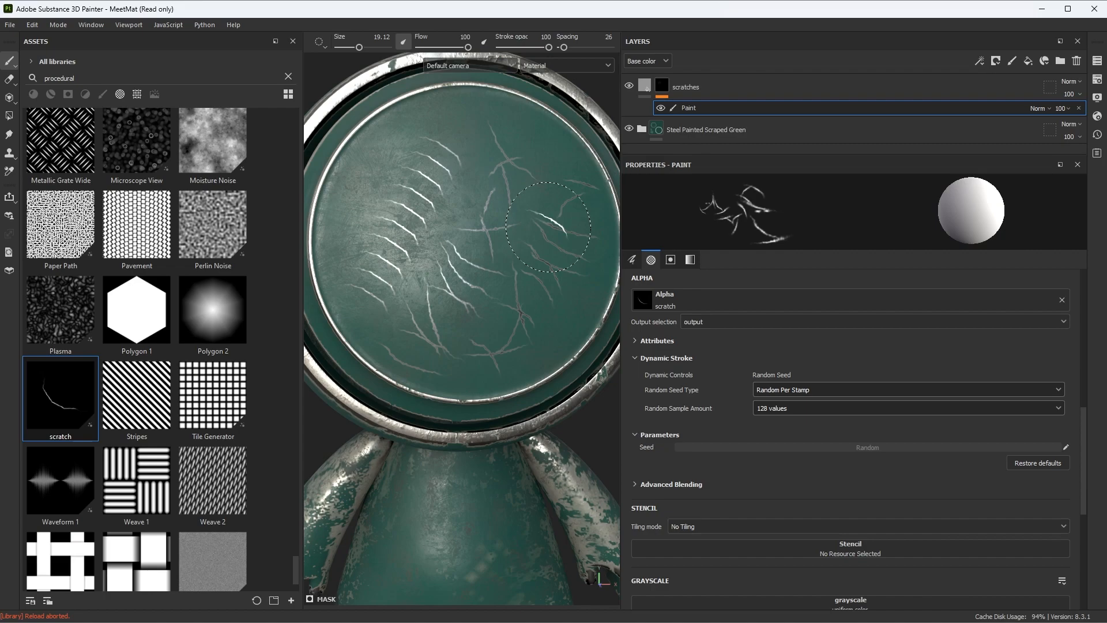
# Undo all the test strokes painted on the face disc
pyautogui.hotkey('ctrl', 'z')
pyautogui.hotkey('ctrl', 'z')
pyautogui.hotkey('ctrl', 'z')
pyautogui.hotkey('ctrl', 'z')
pyautogui.hotkey('ctrl', 'z')
pyautogui.hotkey('ctrl', 'z')
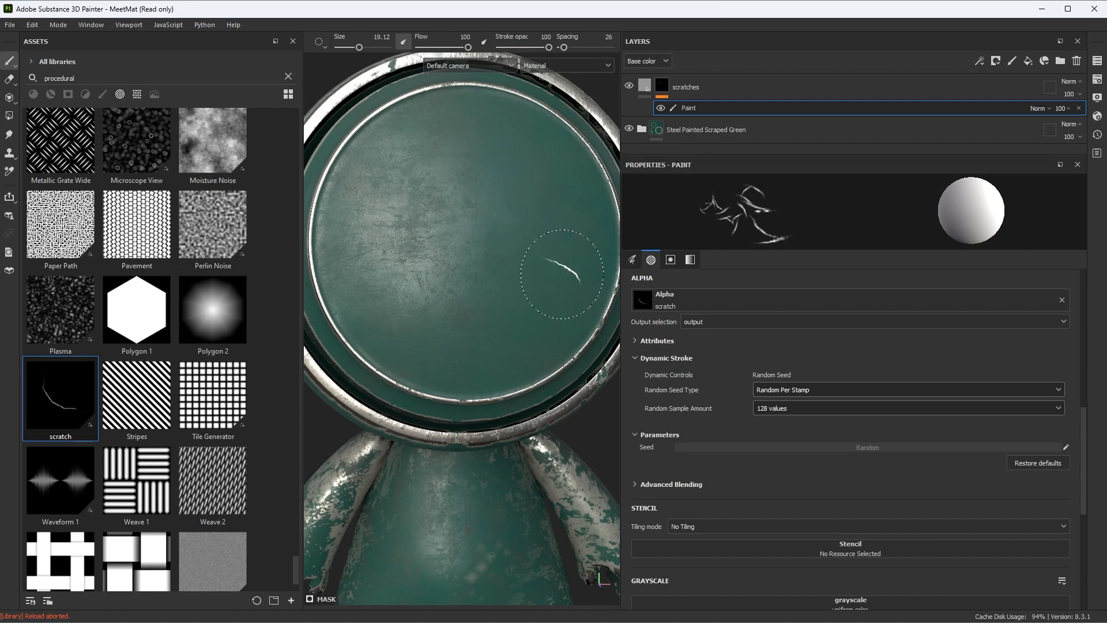
# Set the brush's Spacing to 16, Size Jitter to 21, Flow Jitter to 100, Angle Jitter to 180 and Position Jitter to 30
pyautogui.scroll(1, 519, 247)
pyautogui.keyDown('alt'); pyautogui.moveTo(519, 247); pyautogui.dragTo(558, 225, button='middle'); pyautogui.keyUp('alt')
pyautogui.click(631, 260)
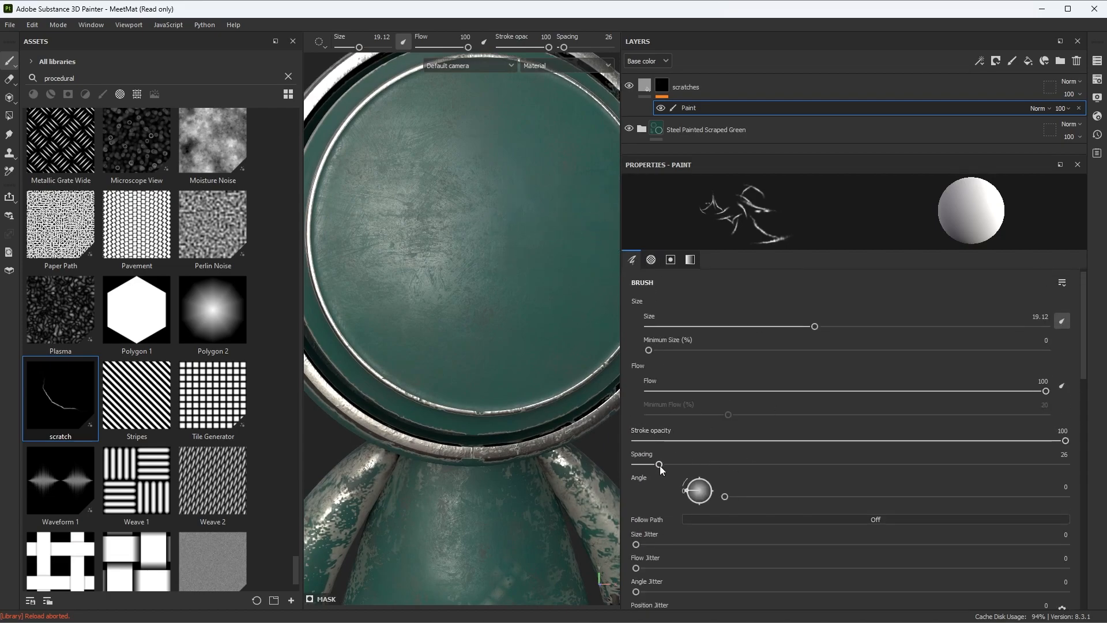
pyautogui.moveTo(660, 464)
pyautogui.mouseDown()
pyautogui.moveTo(647, 465)
pyautogui.moveTo(666, 439)
pyautogui.moveTo(753, 447)
pyautogui.moveTo(726, 441)
pyautogui.mouseUp()
pyautogui.scroll(-3, 671, 490)
pyautogui.moveTo(670, 466); pyautogui.dragTo(1069, 468)
pyautogui.moveTo(643, 487); pyautogui.dragTo(1066, 488)
pyautogui.moveTo(636, 511); pyautogui.dragTo(759, 511)
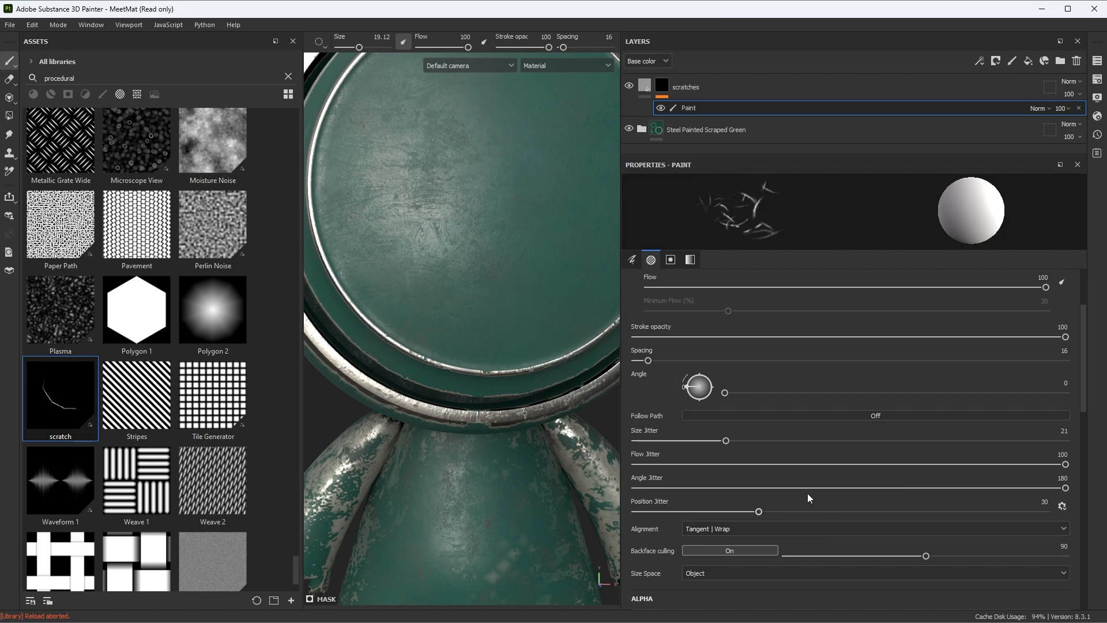
# Paint scratches down the middle of the face disc and along its left edge
pyautogui.scroll(-3, 519, 241)
pyautogui.moveTo(529, 184)
pyautogui.mouseDown()
pyautogui.moveTo(501, 253)
pyautogui.moveTo(508, 305)
pyautogui.moveTo(493, 248)
pyautogui.moveTo(461, 266)
pyautogui.moveTo(526, 384)
pyautogui.mouseUp()
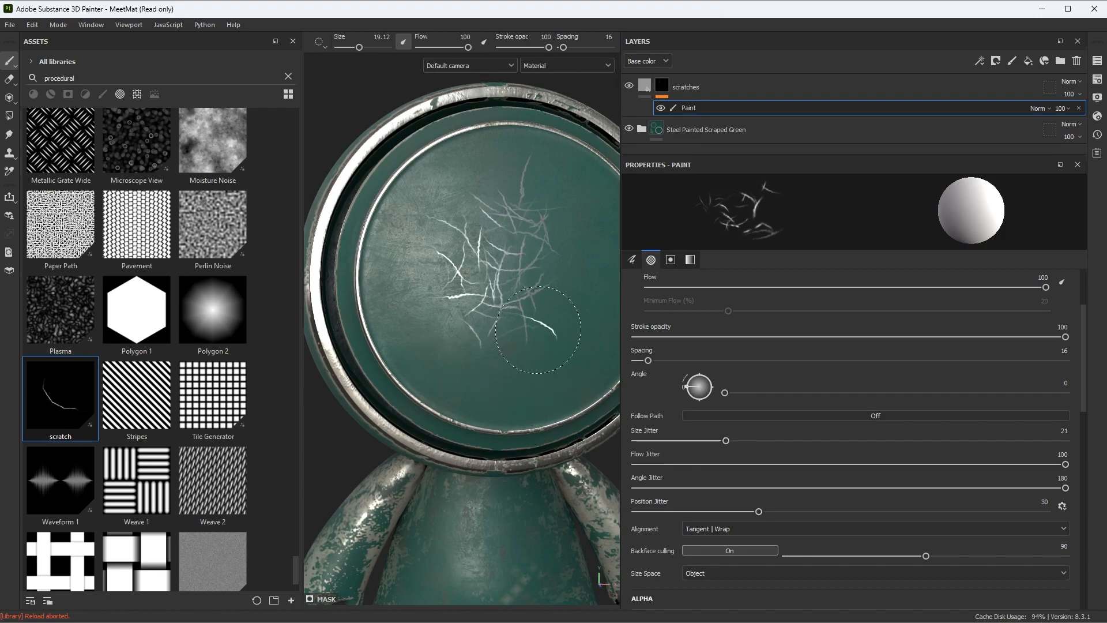
pyautogui.click(651, 260)
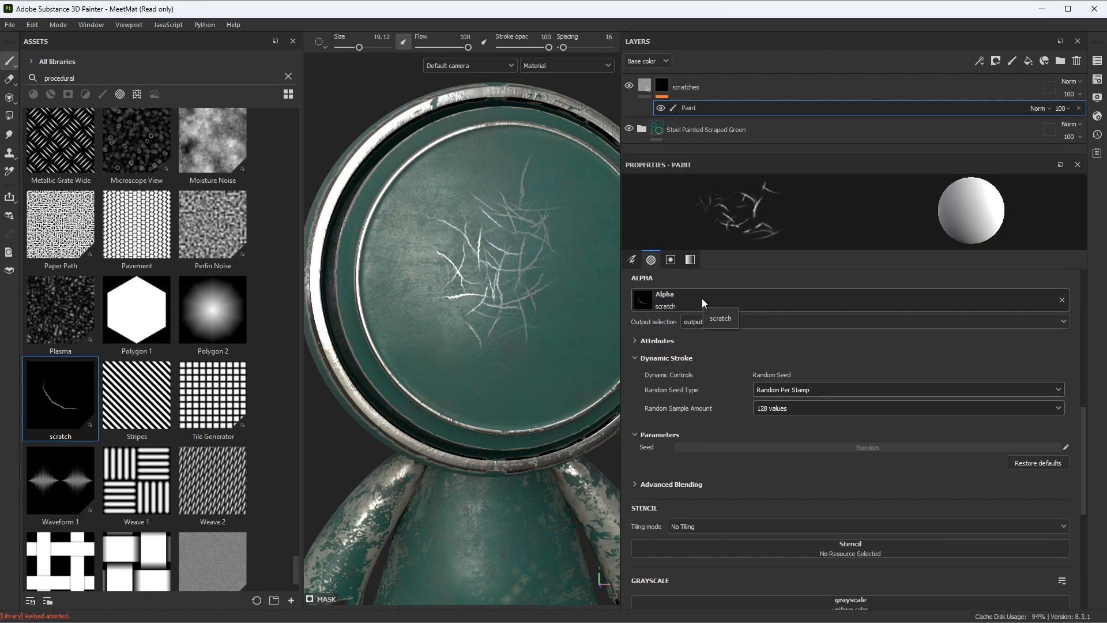
pyautogui.click(630, 259)
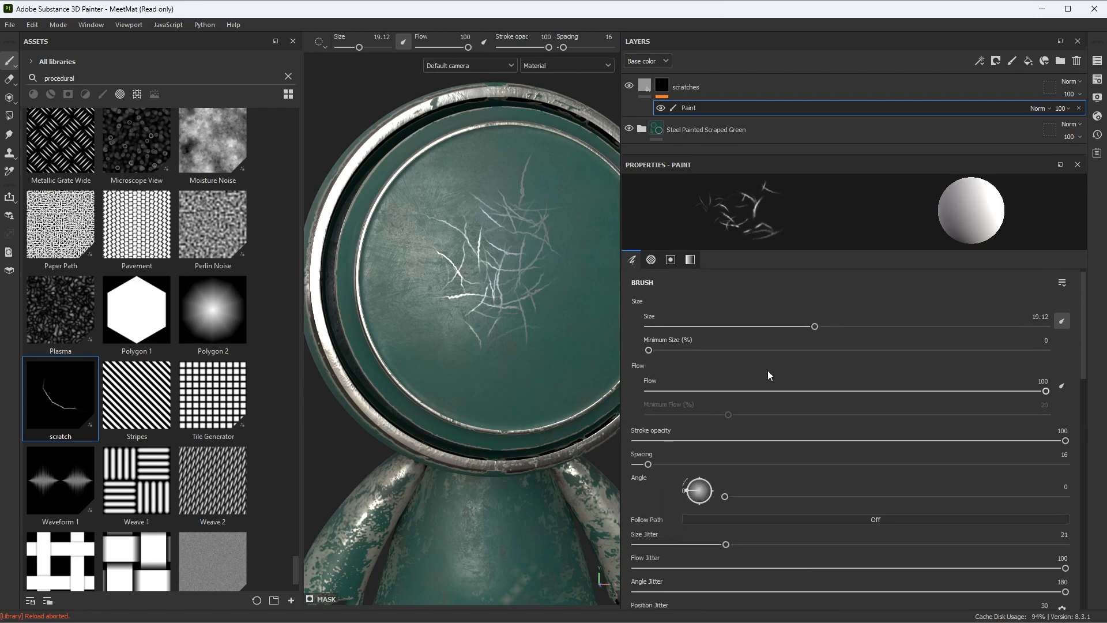
pyautogui.scroll(-1, 776, 497)
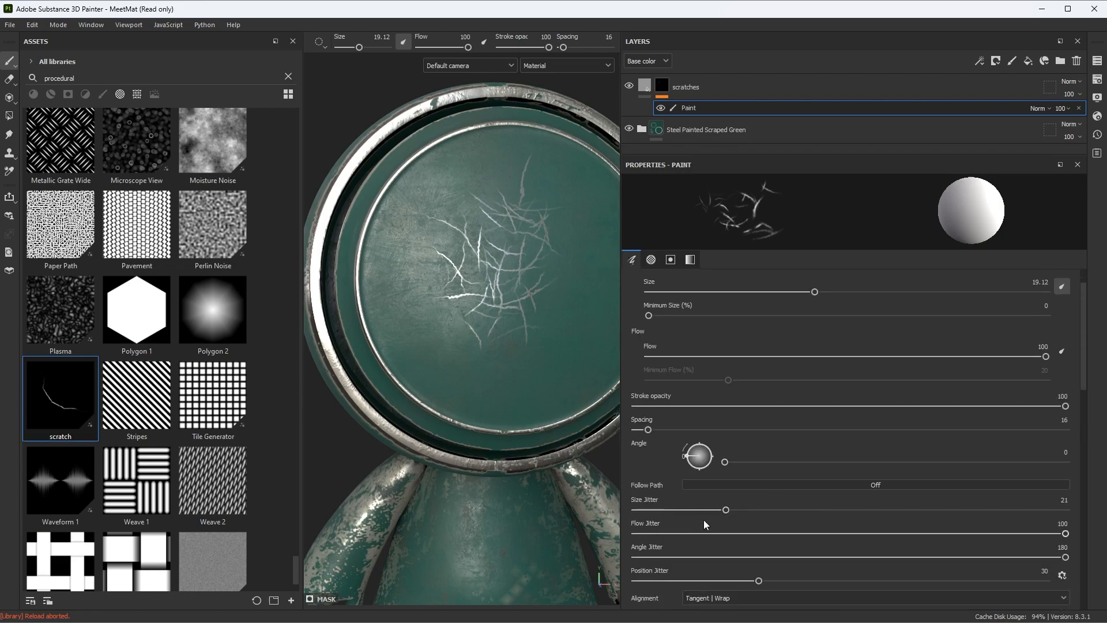
pyautogui.scroll(4, 521, 266)
pyautogui.moveTo(521, 267)
pyautogui.keyDown('alt'); pyautogui.mouseDown()
pyautogui.moveTo(492, 272)
pyautogui.moveTo(563, 267)
pyautogui.moveTo(542, 271)
pyautogui.moveTo(516, 241)
pyautogui.moveTo(554, 246)
pyautogui.mouseUp(); pyautogui.keyUp('alt')
pyautogui.moveTo(424, 231)
pyautogui.mouseDown()
pyautogui.moveTo(398, 254)
pyautogui.moveTo(408, 247)
pyautogui.moveTo(439, 320)
pyautogui.mouseUp()
pyautogui.keyDown('alt'); pyautogui.moveTo(553, 236); pyautogui.dragTo(512, 266); pyautogui.keyUp('alt')
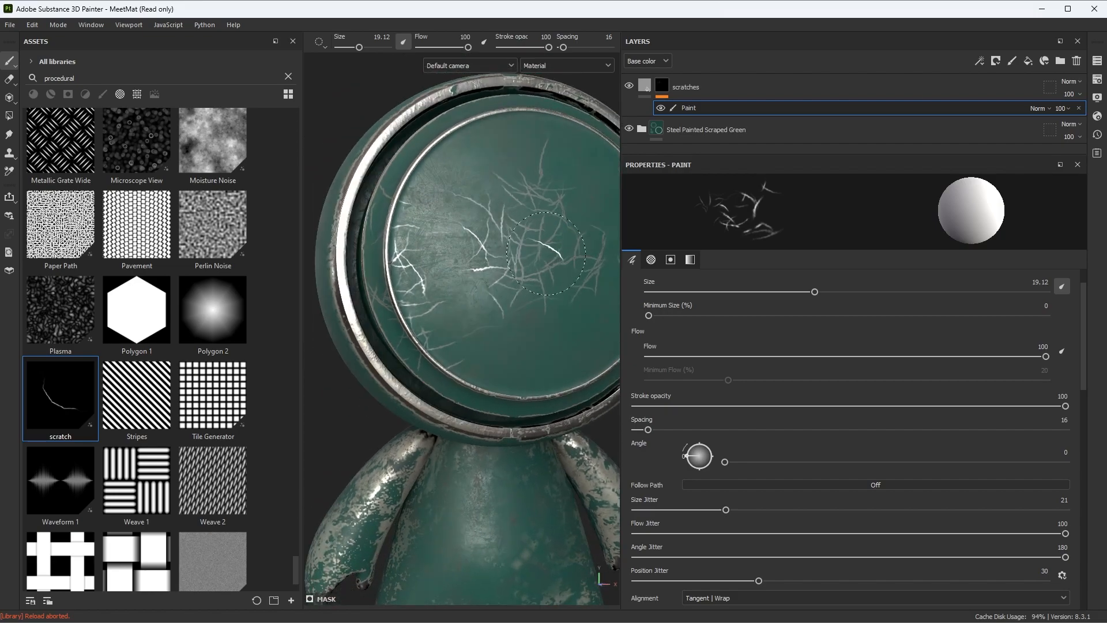
# Lower the scratches layer's Height slightly below 0 and examine the engraved look under different lighting and view angles
pyautogui.click(644, 87)
pyautogui.keyDown('alt'); pyautogui.moveTo(538, 269); pyautogui.dragTo(515, 258, button='middle'); pyautogui.keyUp('alt')
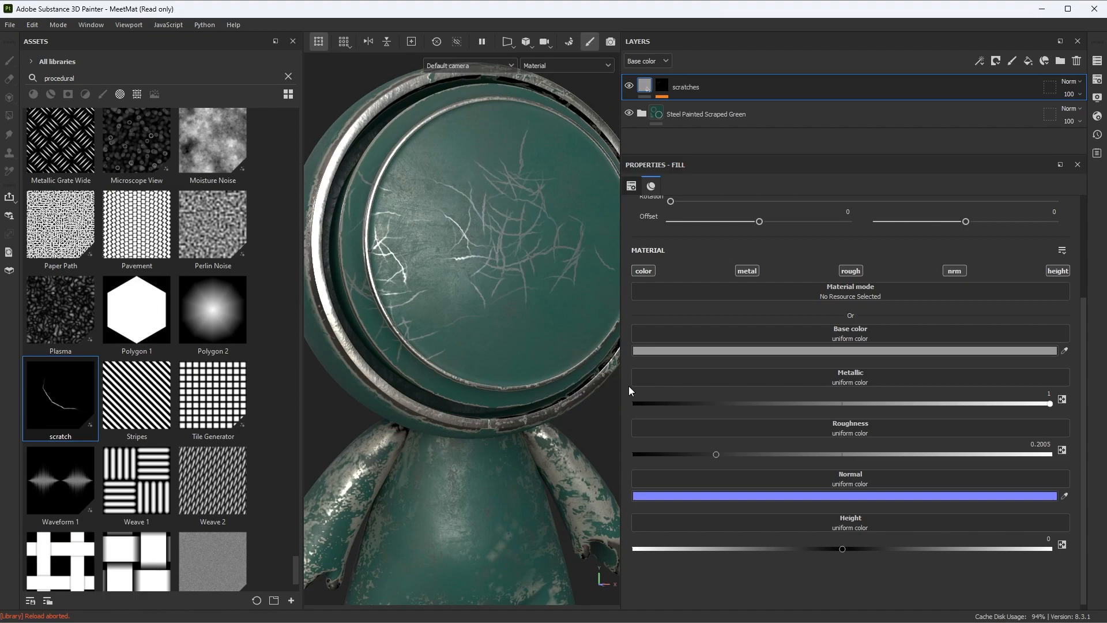
pyautogui.keyDown('alt'); pyautogui.moveTo(538, 282); pyautogui.dragTo(537, 281); pyautogui.keyUp('alt')
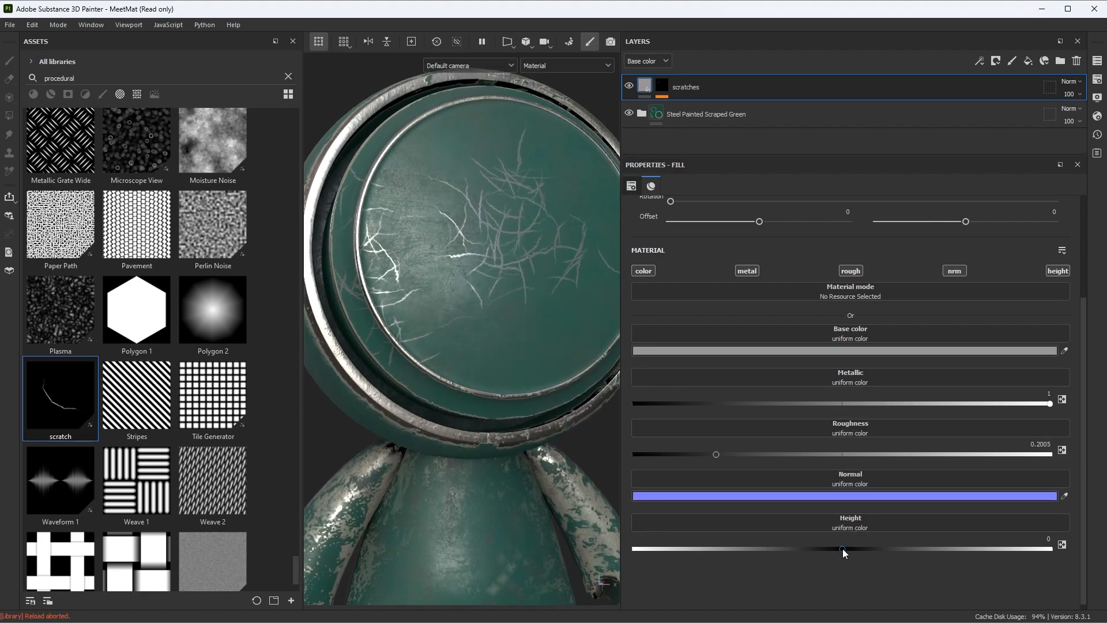
pyautogui.moveTo(838, 548); pyautogui.dragTo(837, 549)
pyautogui.keyDown('alt'); pyautogui.moveTo(453, 292); pyautogui.dragTo(495, 322); pyautogui.keyUp('alt')
pyautogui.keyDown('shift'); pyautogui.moveTo(496, 323); pyautogui.dragTo(519, 326, button='right'); pyautogui.keyUp('shift')
pyautogui.moveTo(472, 272)
pyautogui.keyDown('alt'); pyautogui.mouseDown()
pyautogui.moveTo(485, 254)
pyautogui.moveTo(474, 284)
pyautogui.mouseUp(); pyautogui.keyUp('alt')
pyautogui.keyDown('shift'); pyautogui.moveTo(478, 288); pyautogui.dragTo(516, 328, button='right'); pyautogui.keyUp('shift')
pyautogui.keyDown('alt'); pyautogui.moveTo(517, 329); pyautogui.dragTo(444, 301); pyautogui.keyUp('alt')
# Return to the Paint effect in the scratches mask and paint more scratches on the lower left of the face disc
pyautogui.click(662, 86)
pyautogui.click(703, 111)
pyautogui.moveTo(412, 195)
pyautogui.keyDown('alt'); pyautogui.mouseDown()
pyautogui.moveTo(444, 210)
pyautogui.moveTo(464, 202)
pyautogui.moveTo(415, 164)
pyautogui.moveTo(386, 215)
pyautogui.mouseUp(); pyautogui.keyUp('alt')
pyautogui.moveTo(386, 215)
pyautogui.keyDown('alt'); pyautogui.mouseDown()
pyautogui.moveTo(422, 254)
pyautogui.moveTo(452, 248)
pyautogui.mouseUp(); pyautogui.keyUp('alt')
pyautogui.keyDown('alt'); pyautogui.moveTo(453, 248); pyautogui.dragTo(468, 256, button='right'); pyautogui.keyUp('alt')
pyautogui.moveTo(442, 294)
pyautogui.mouseDown()
pyautogui.moveTo(421, 346)
pyautogui.moveTo(458, 377)
pyautogui.mouseUp()
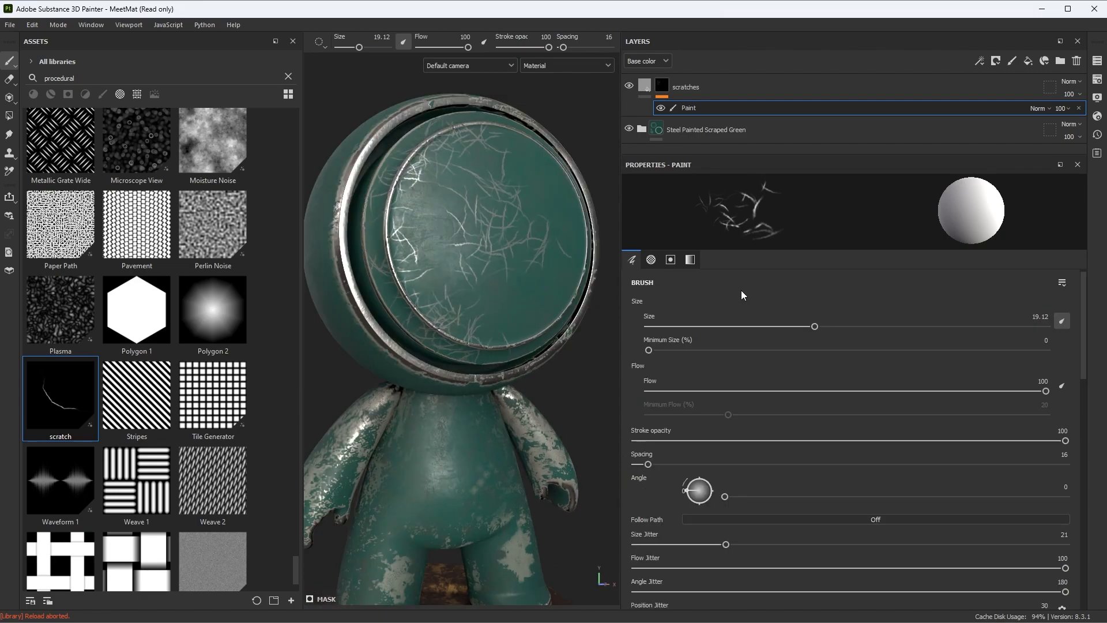
# Create a brush preset from the current scratch brush settings
pyautogui.rightClick(755, 279)
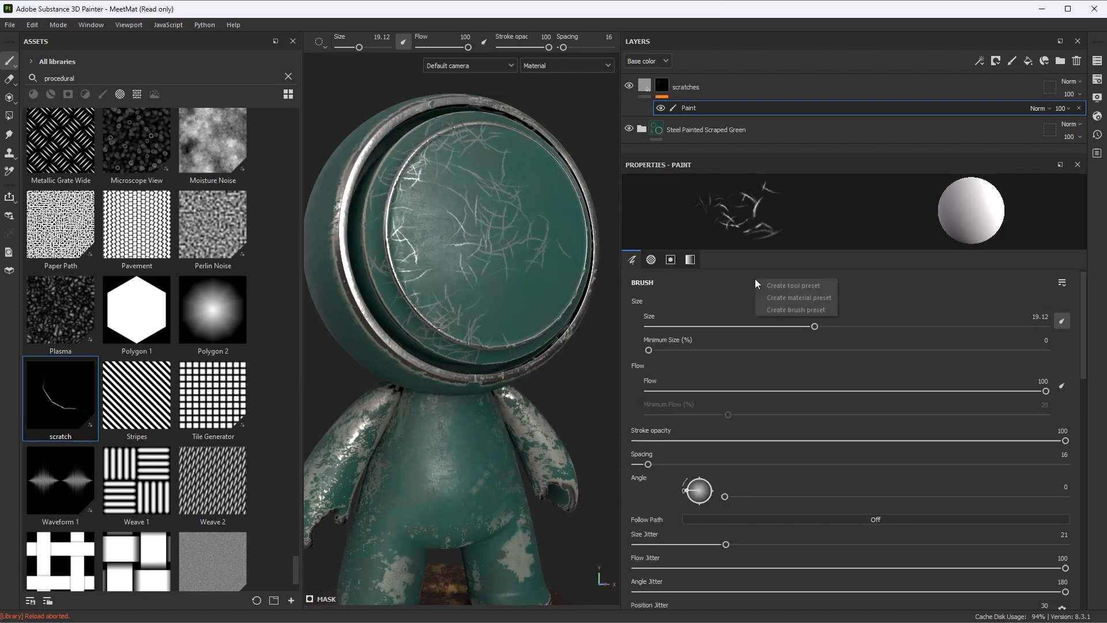
pyautogui.click(781, 309)
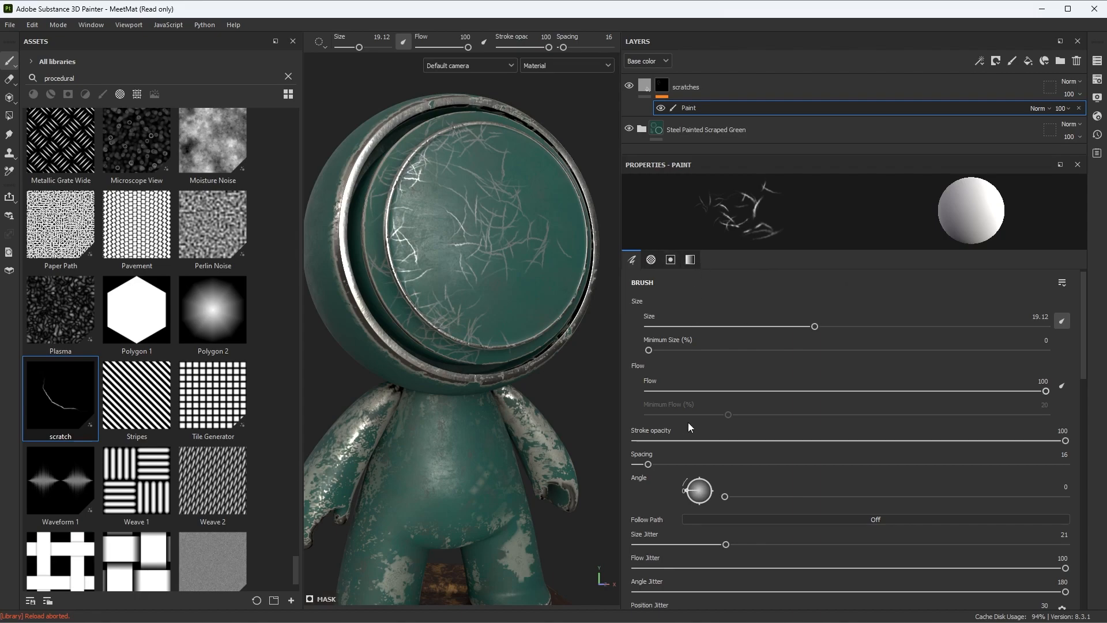
# Review the alpha's dynamic stroke settings and add scratches to the upper right and lower right of the face disc
pyautogui.click(652, 259)
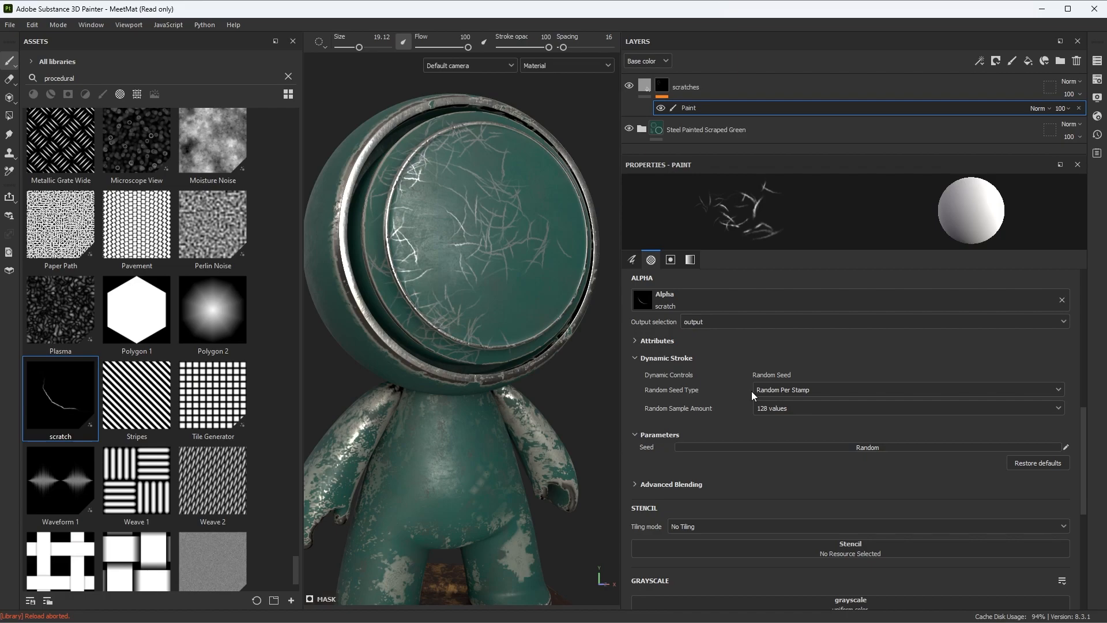
pyautogui.keyDown('alt'); pyautogui.moveTo(560, 257); pyautogui.dragTo(513, 241); pyautogui.keyUp('alt')
pyautogui.scroll(1, 519, 248)
pyautogui.moveTo(524, 184)
pyautogui.keyDown('alt'); pyautogui.mouseDown()
pyautogui.moveTo(519, 213)
pyautogui.moveTo(547, 206)
pyautogui.mouseUp(); pyautogui.keyUp('alt')
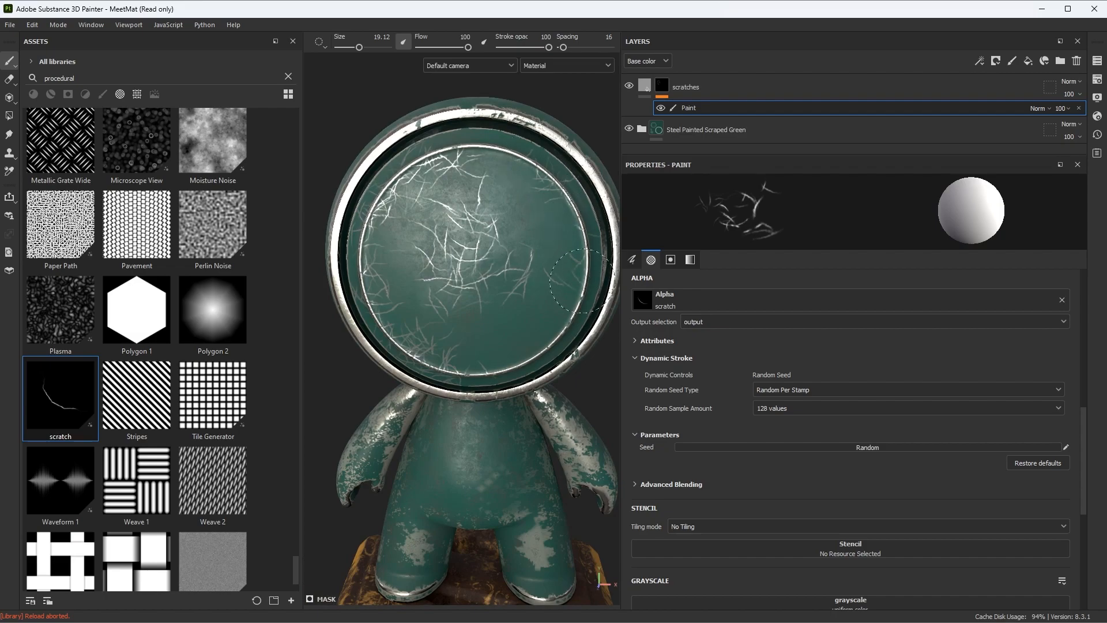
pyautogui.keyDown('alt'); pyautogui.moveTo(534, 341); pyautogui.dragTo(562, 308); pyautogui.keyUp('alt')
pyautogui.click(521, 331)
pyautogui.keyDown('alt'); pyautogui.moveTo(489, 337); pyautogui.dragTo(541, 317); pyautogui.keyUp('alt')
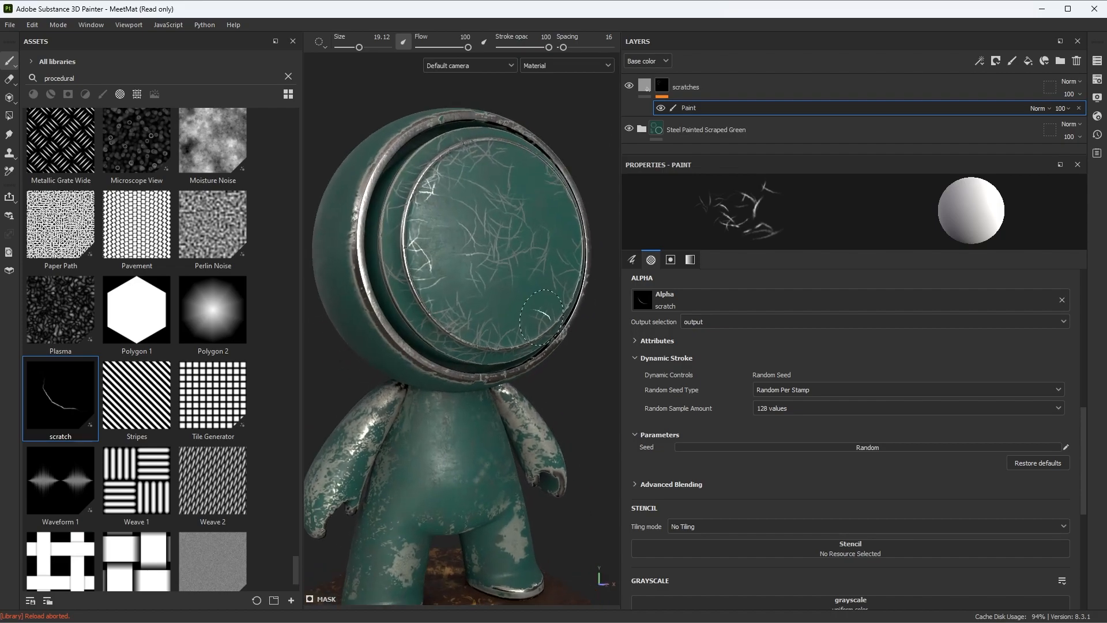